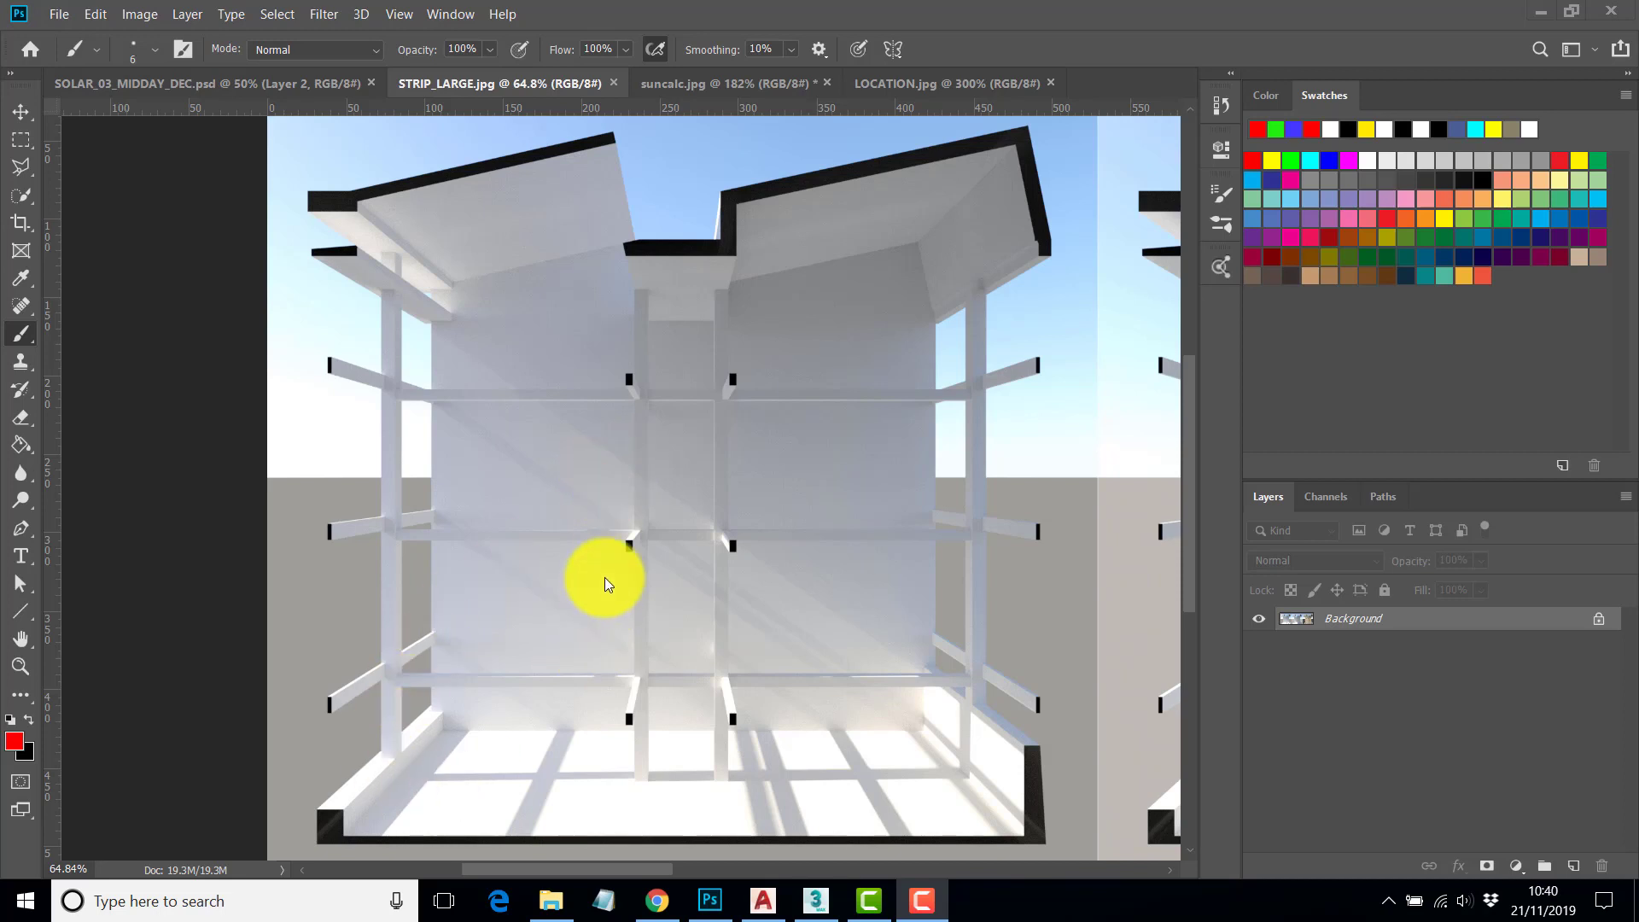
# - Examine the three section renders side by side in STRIP_LARGE.jpg at 25% zoom
pyautogui.scroll(-2, 690, 469)
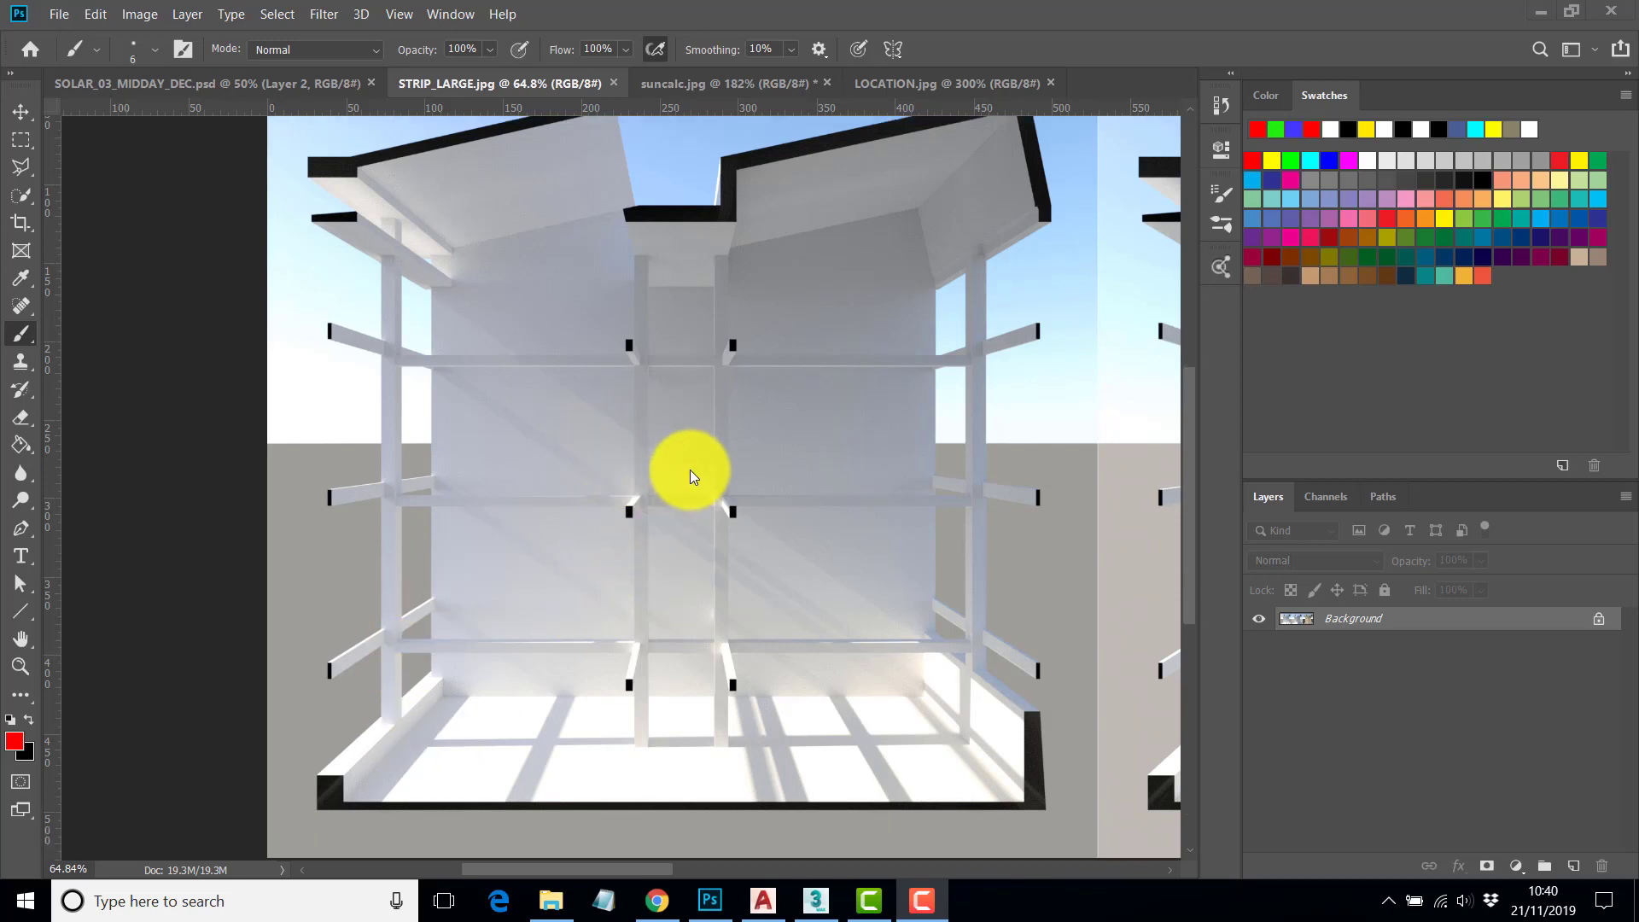
pyautogui.scroll(-3, 689, 469)
pyautogui.scroll(4, 692, 469)
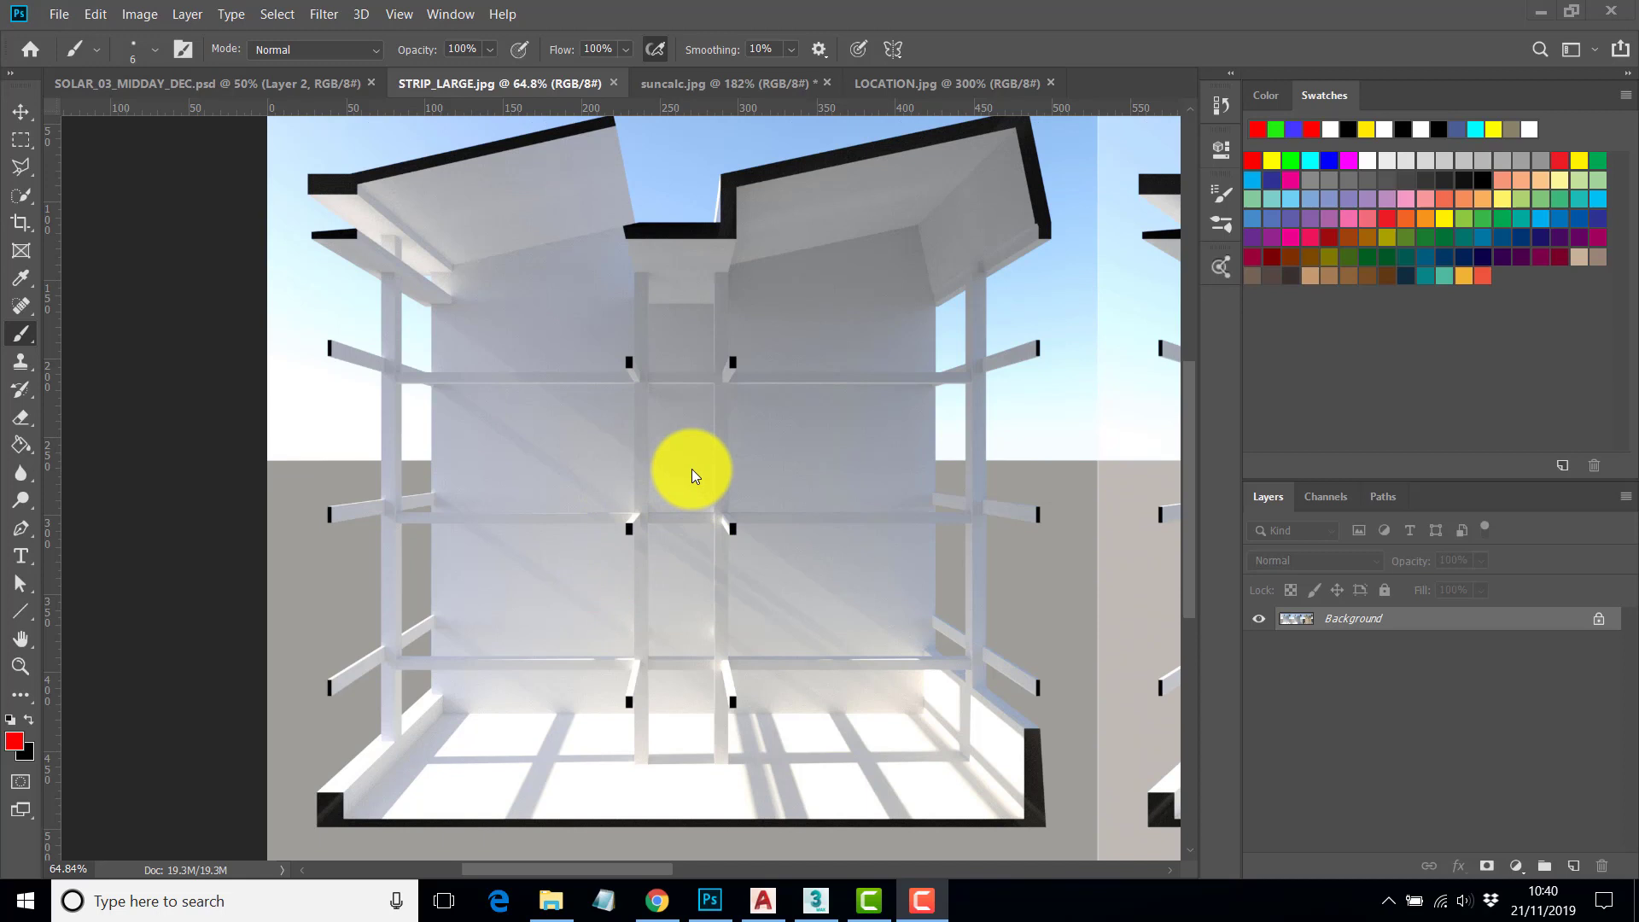
pyautogui.click(20, 665)
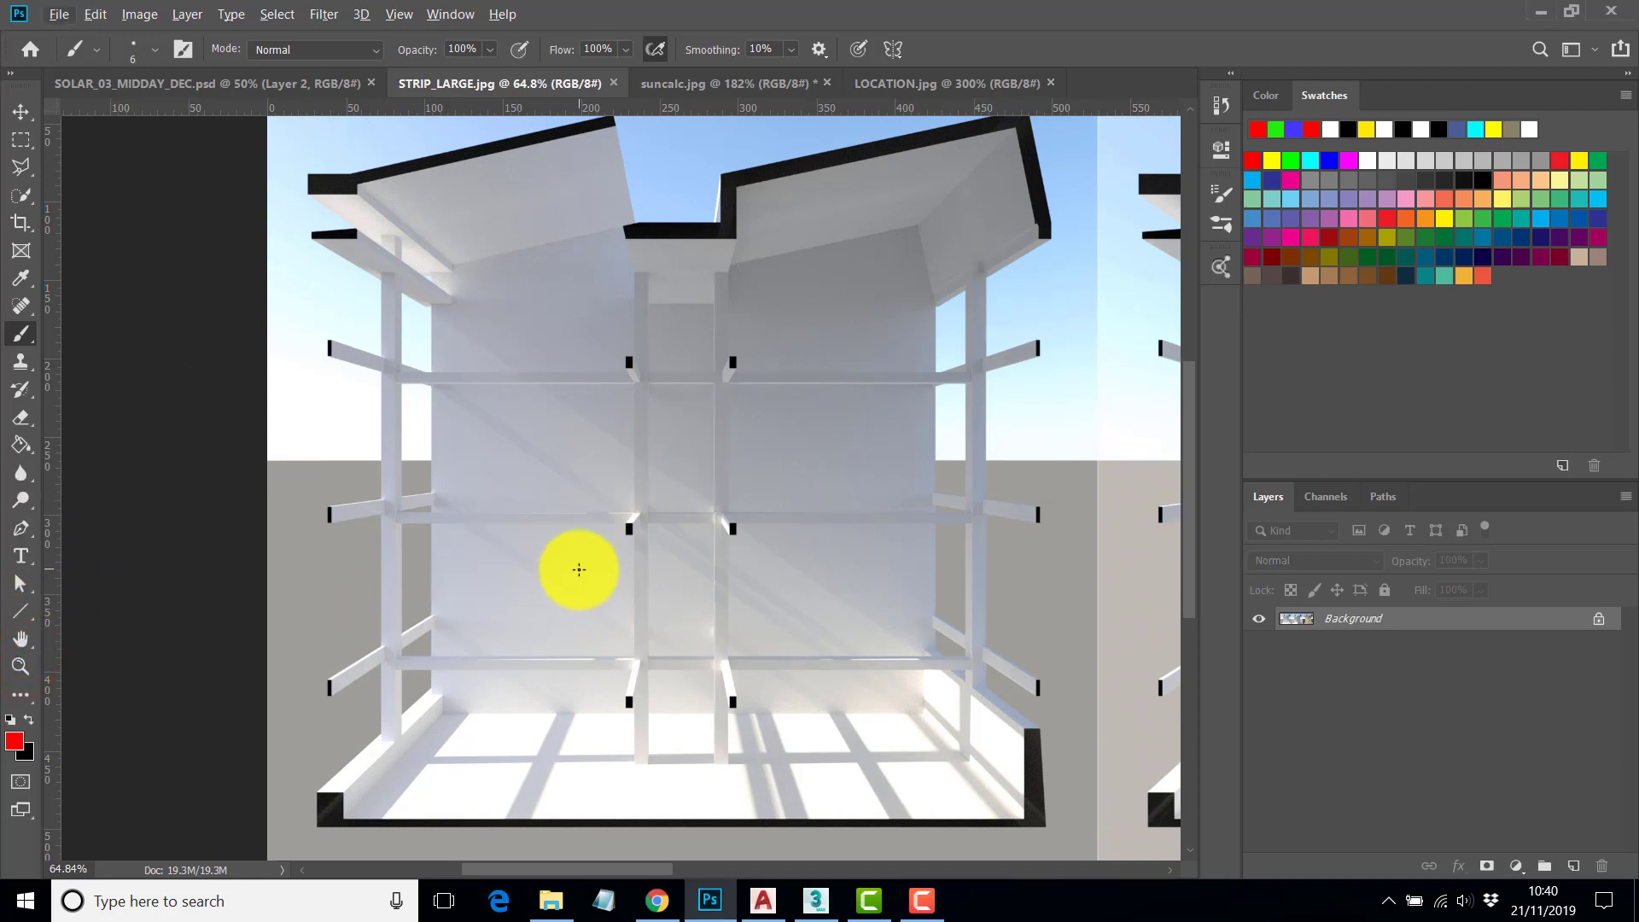
pyautogui.click(579, 568)
pyautogui.click(21, 665)
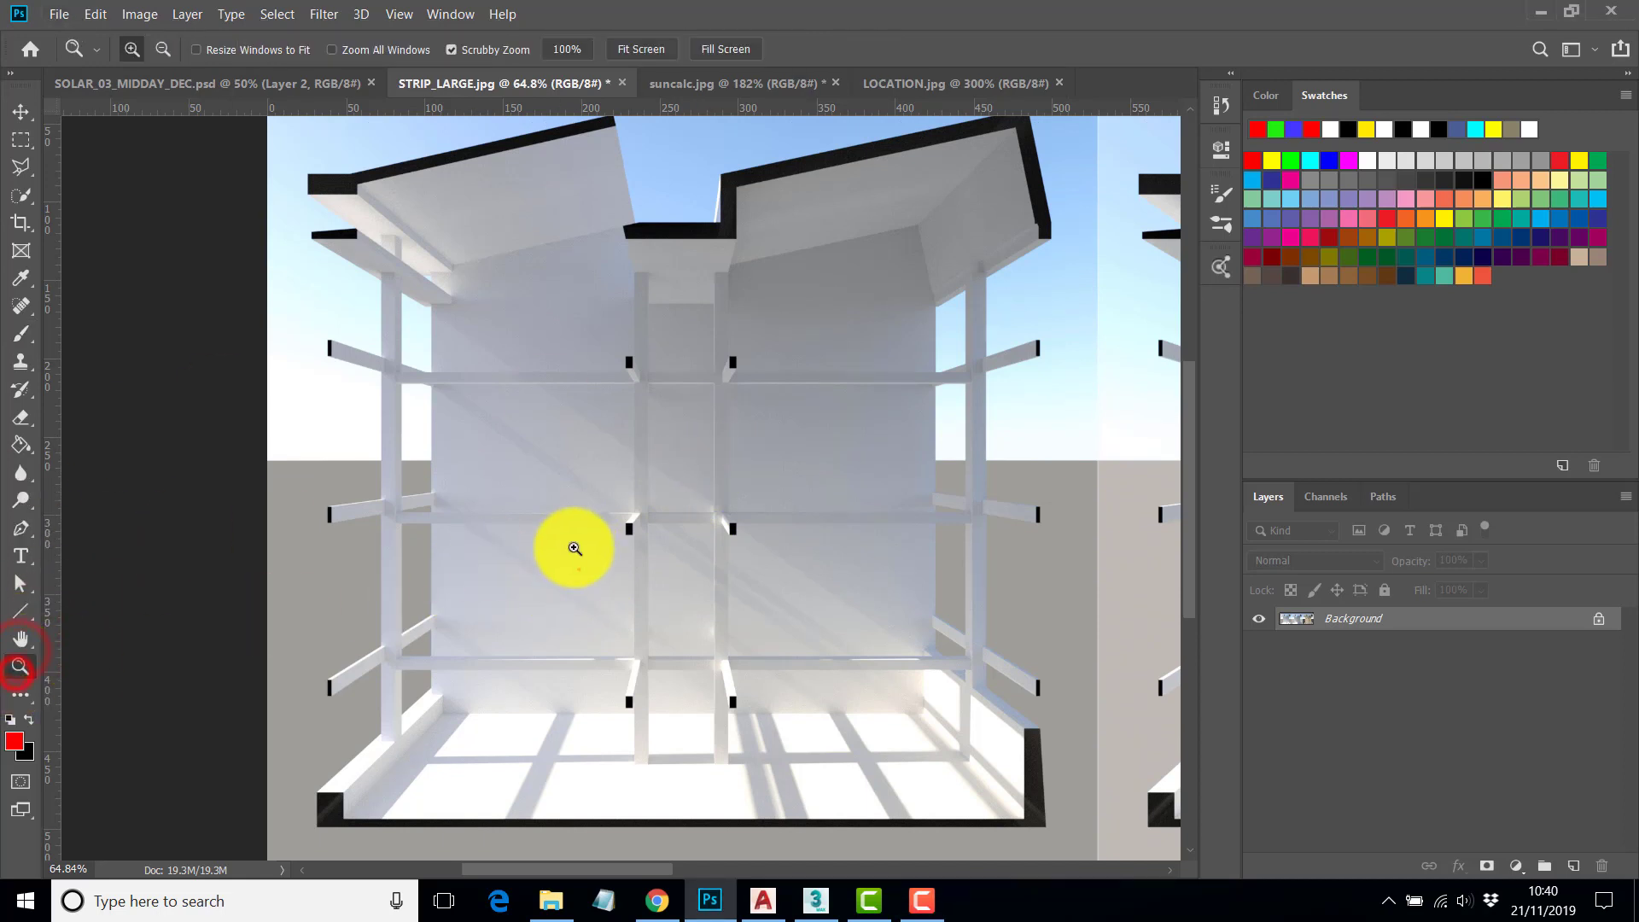
pyautogui.keyDown('alt'); pyautogui.click(768, 497); pyautogui.keyUp('alt')
pyautogui.keyDown('alt'); pyautogui.click(762, 493); pyautogui.keyUp('alt')
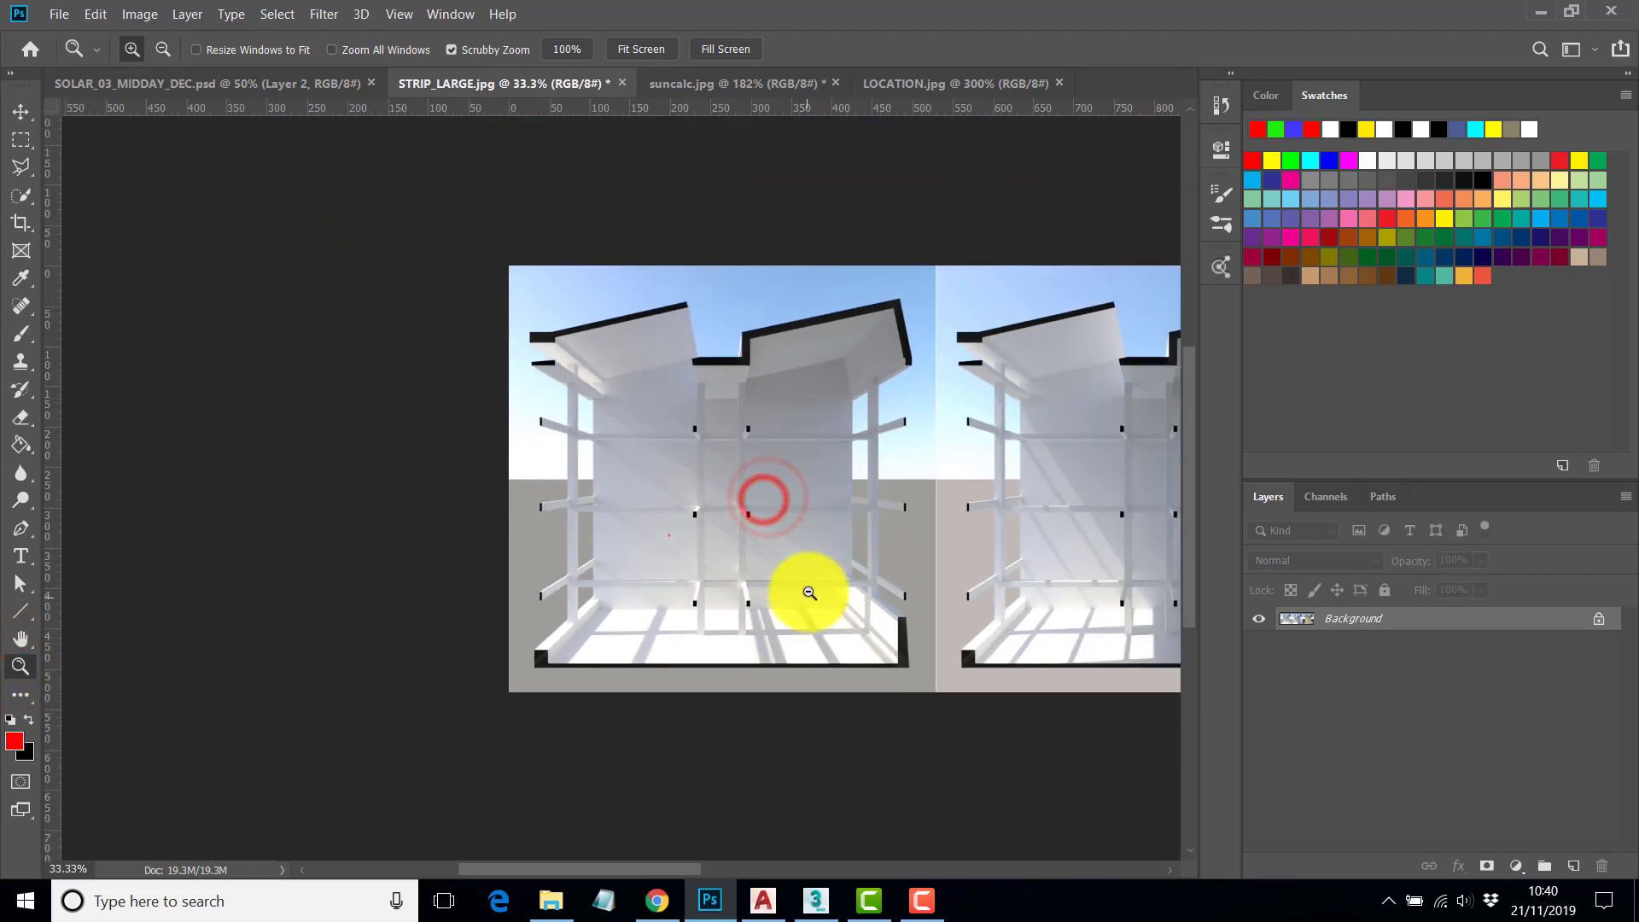
pyautogui.click(805, 586)
pyautogui.moveTo(651, 868); pyautogui.dragTo(731, 867)
pyautogui.keyDown('alt'); pyautogui.click(698, 416); pyautogui.keyUp('alt')
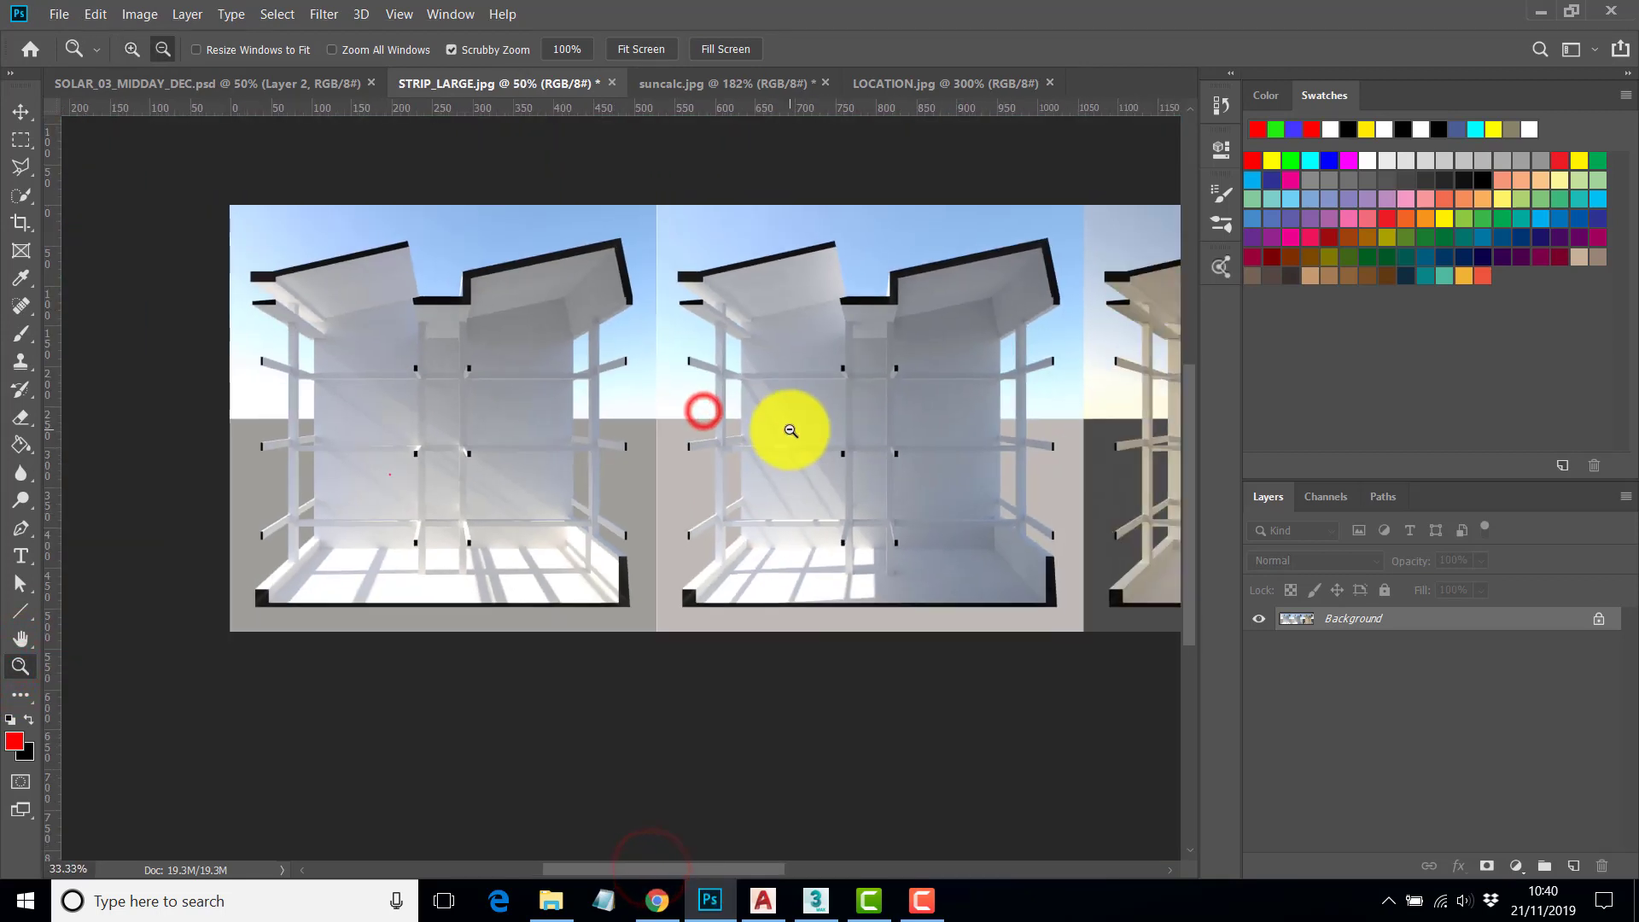
pyautogui.keyDown('alt'); pyautogui.click(788, 430); pyautogui.keyUp('alt')
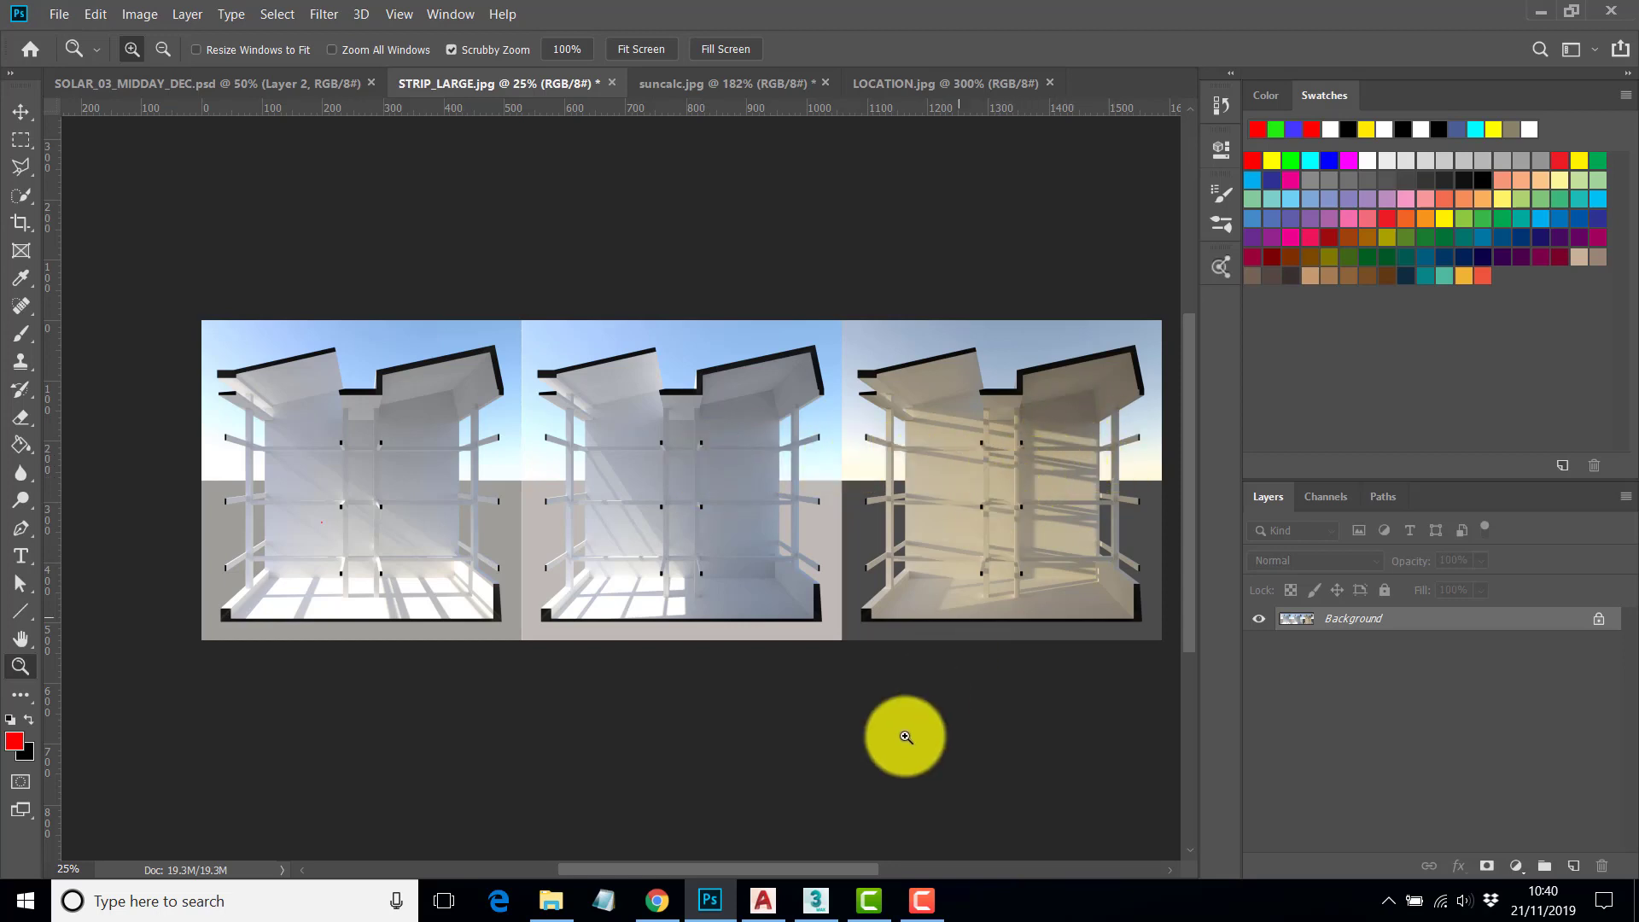
pyautogui.moveTo(768, 868); pyautogui.dragTo(774, 865)
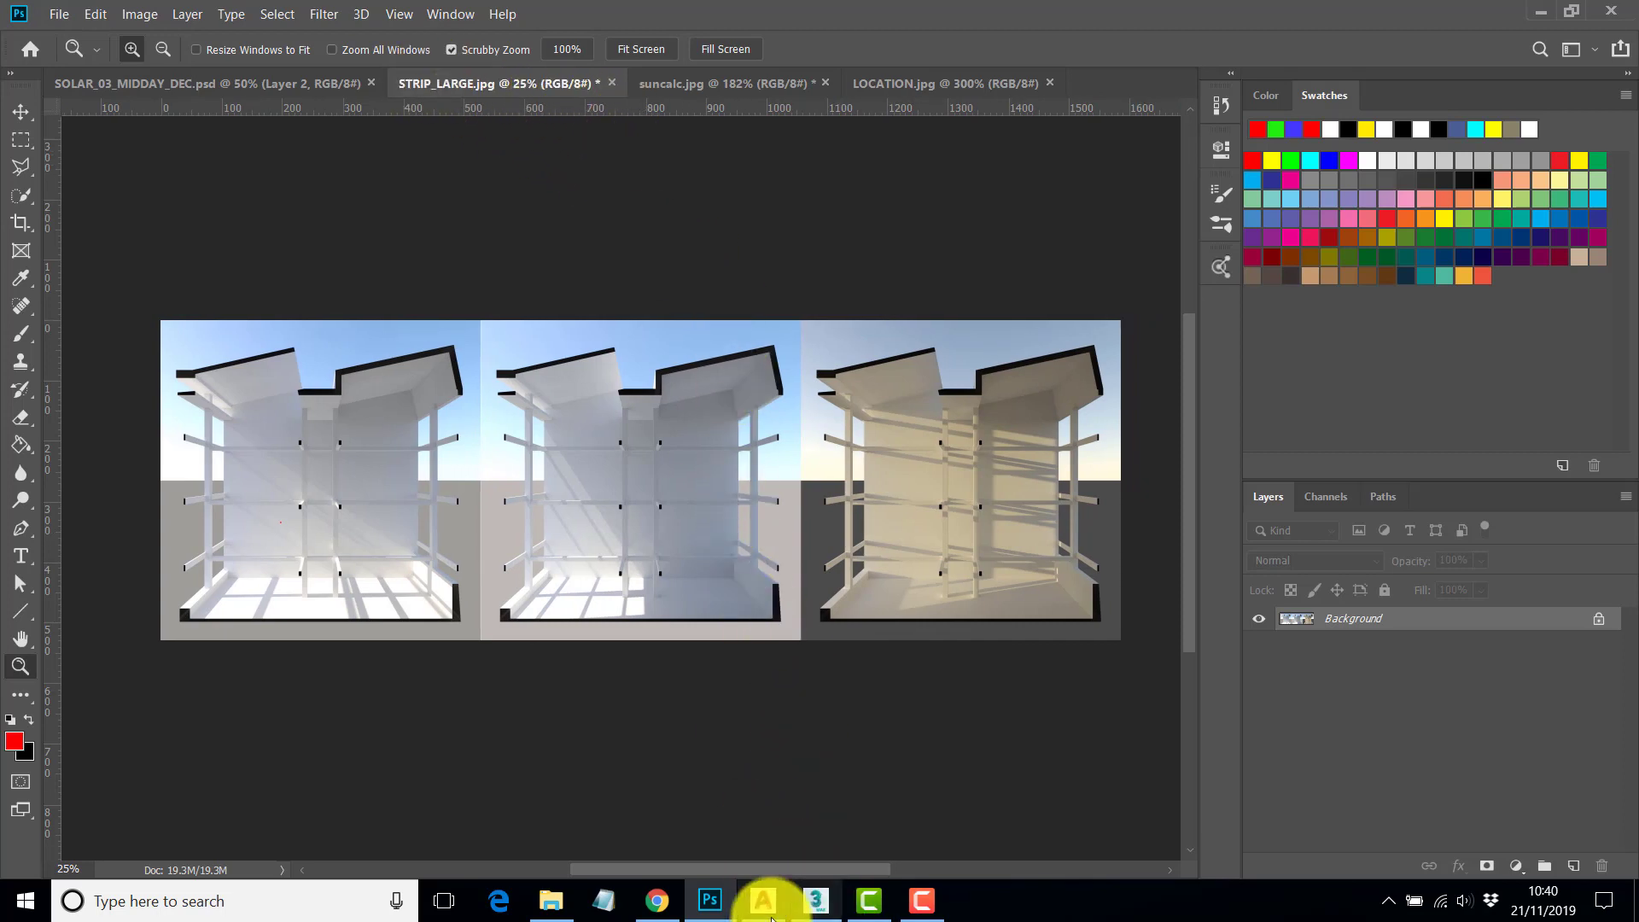
# - Examine the site references: the building's Street View in Chrome, plus the suncalc.jpg sun diagram and LOCATION.jpg map in Photoshop
pyautogui.click(657, 901)
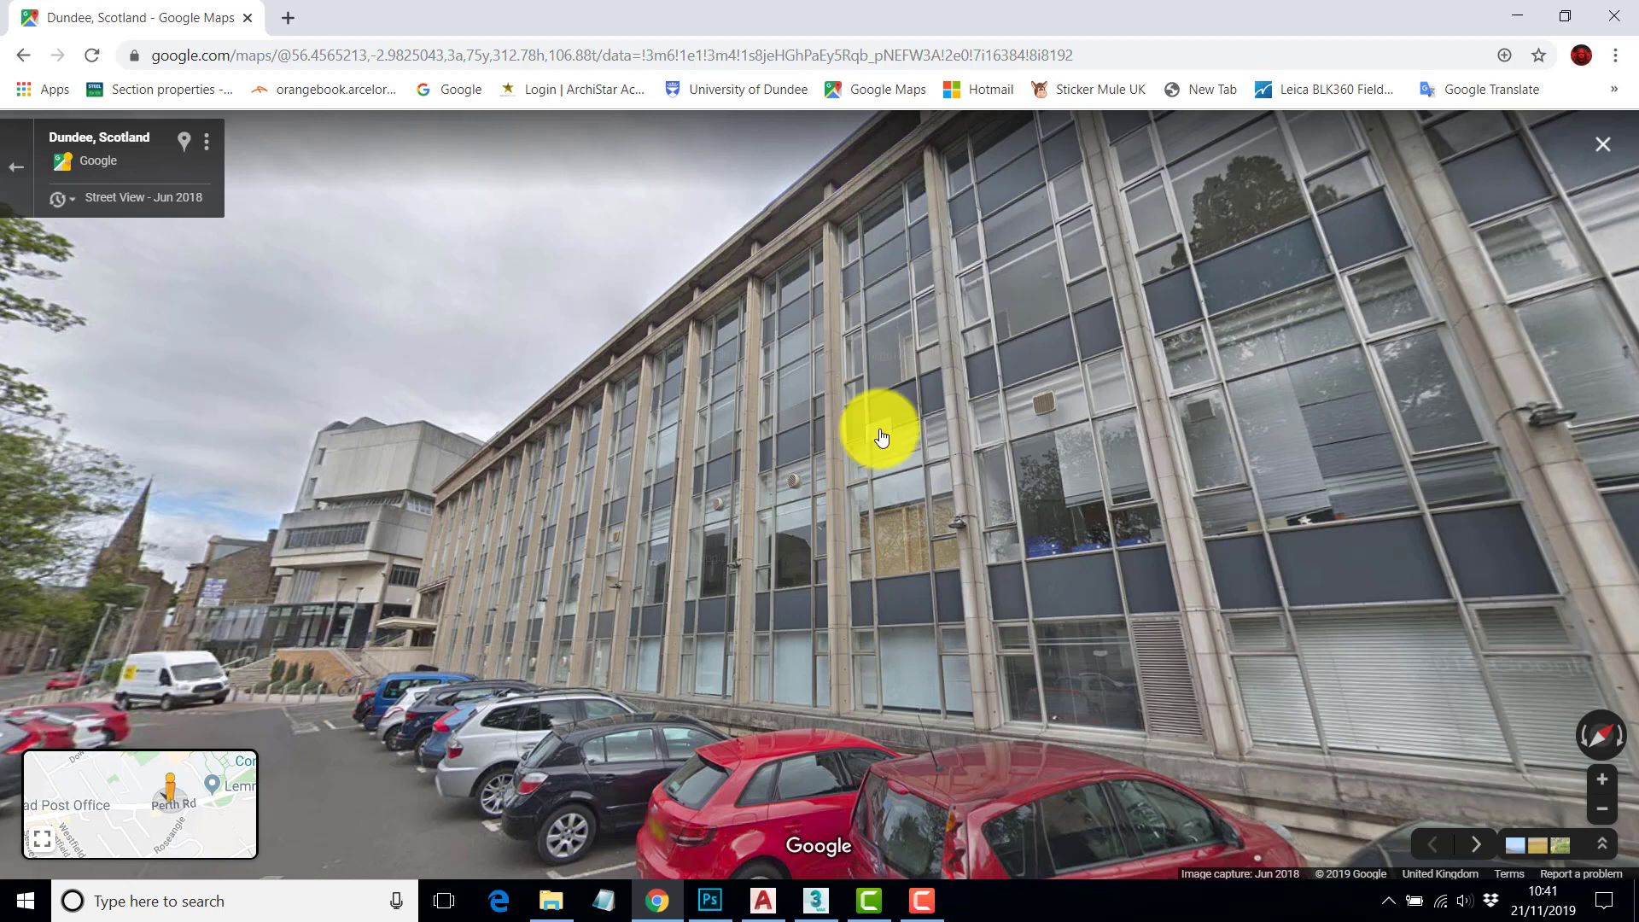
pyautogui.click(1615, 19)
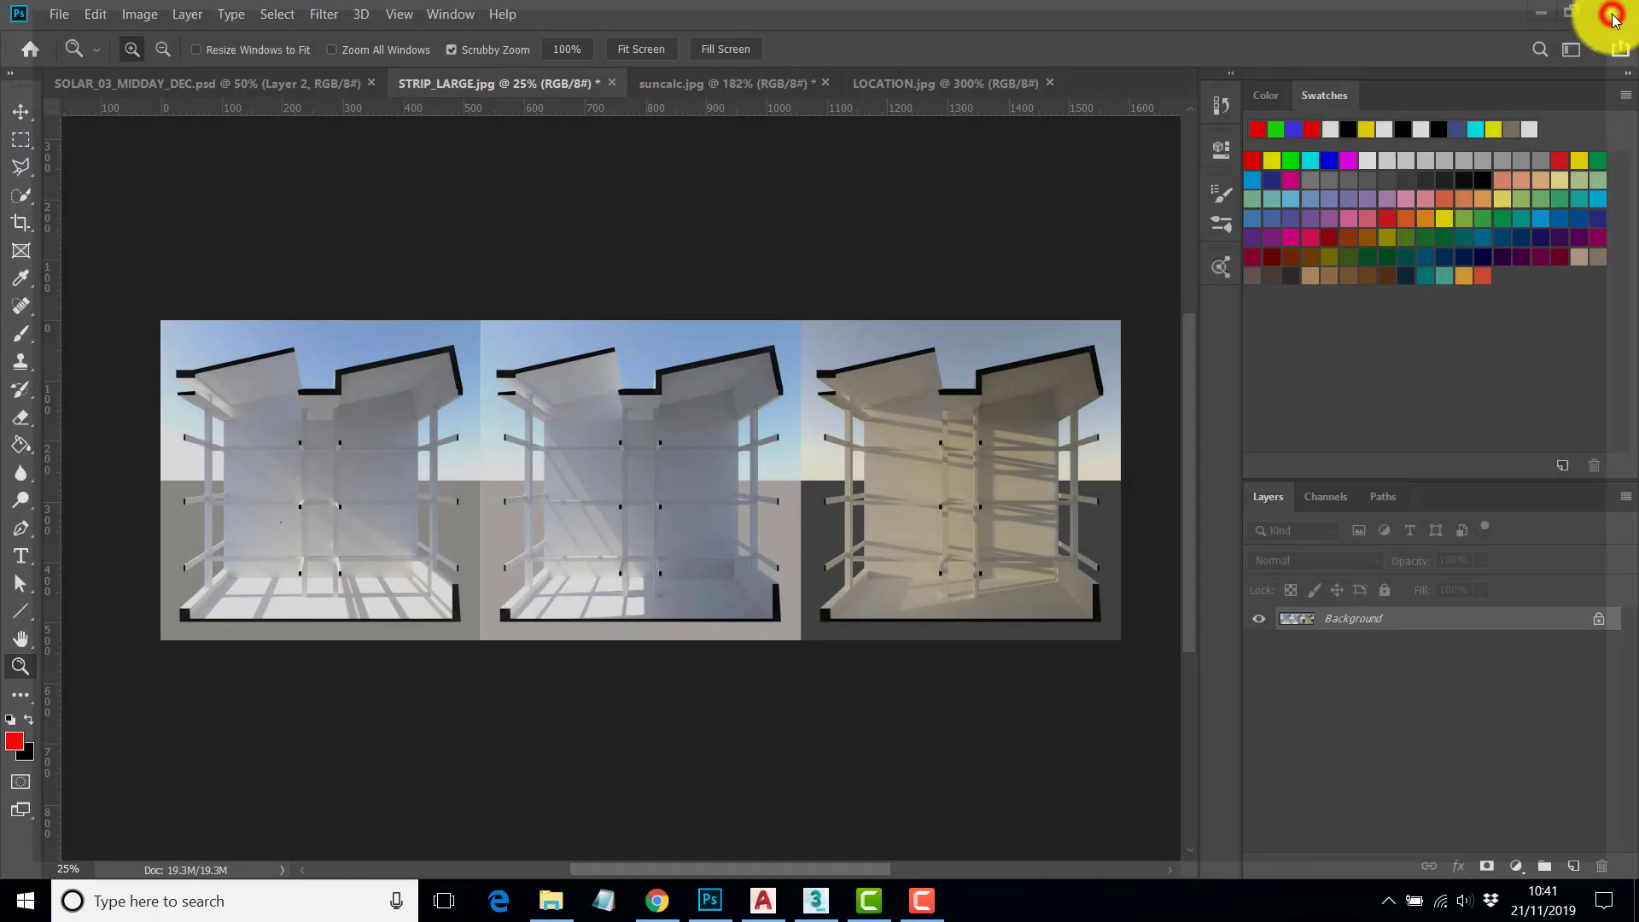
pyautogui.click(684, 84)
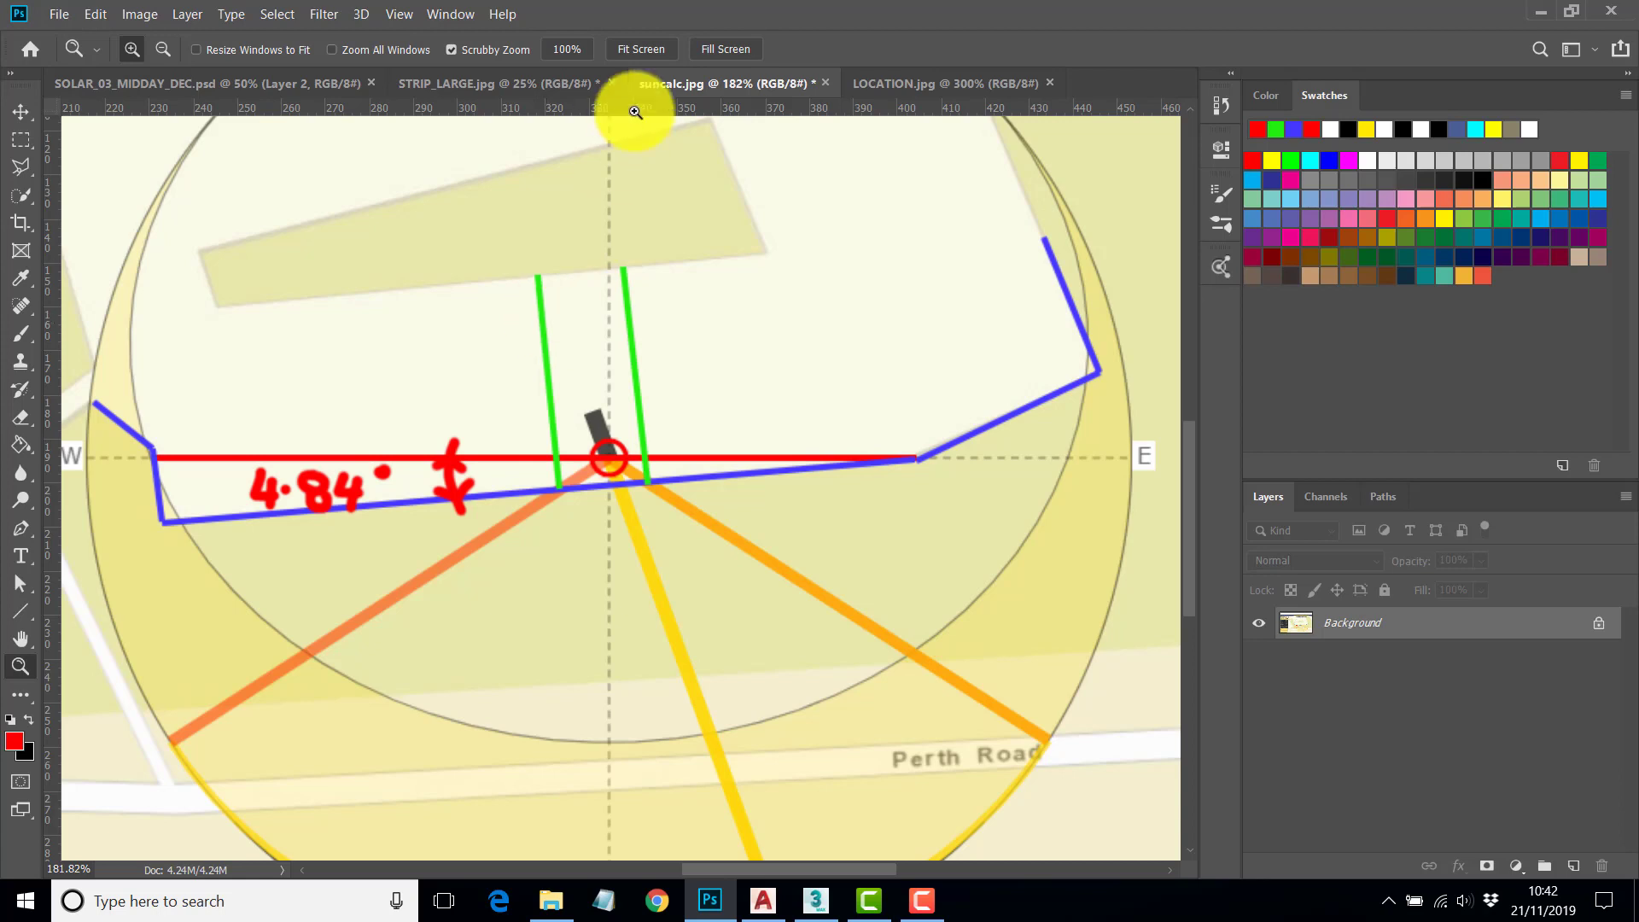
pyautogui.click(899, 82)
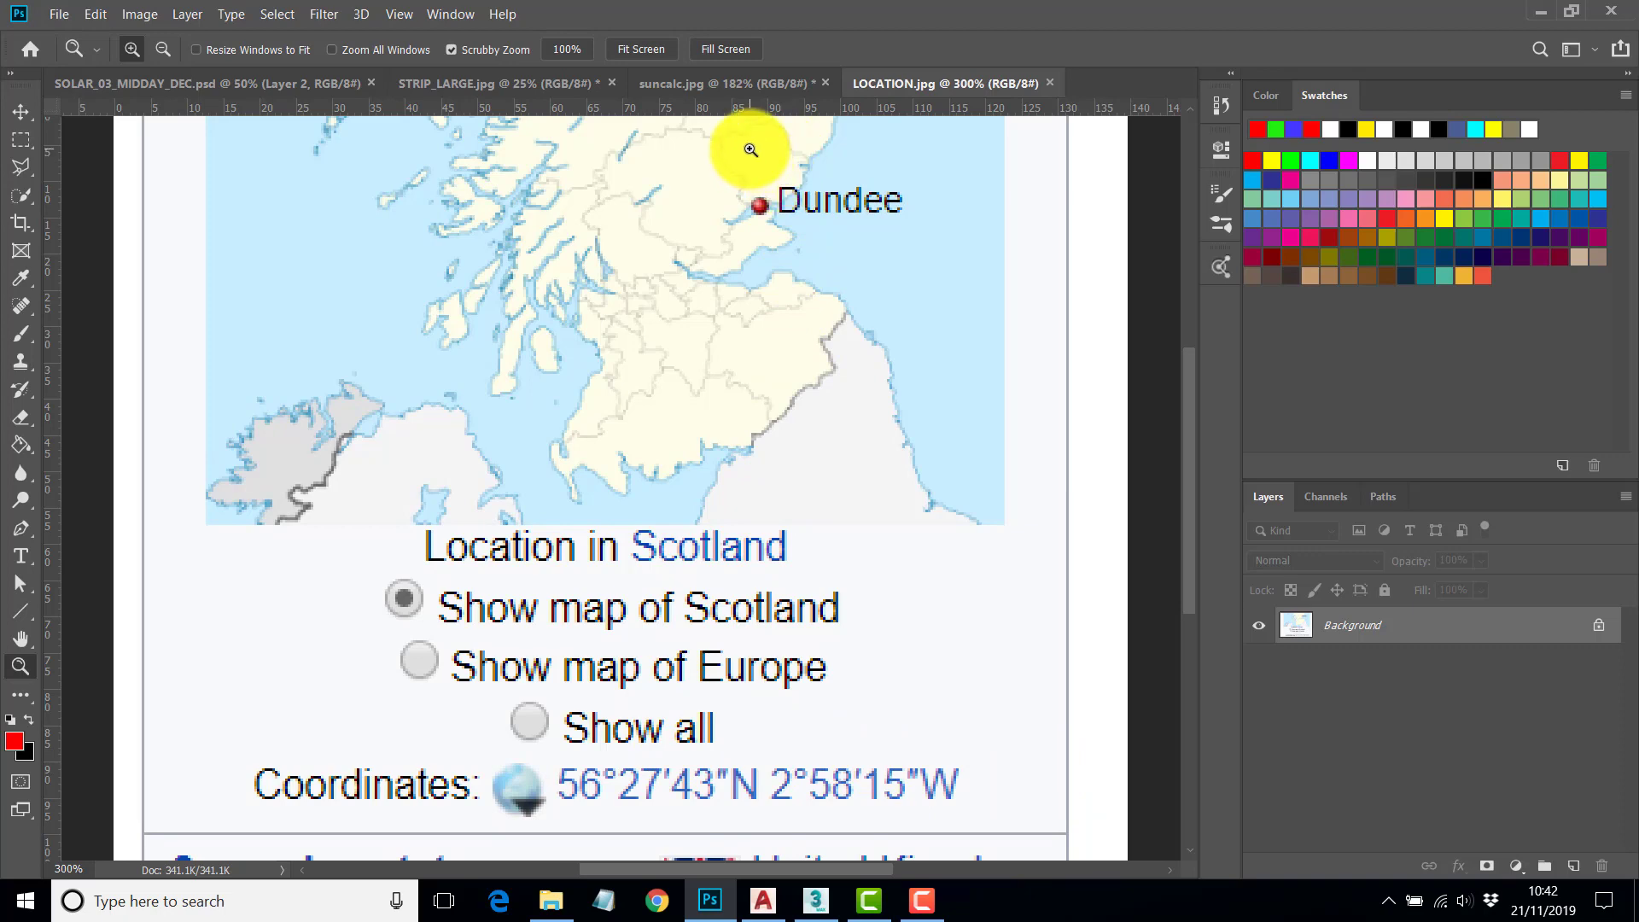
pyautogui.moveTo(864, 422); pyautogui.dragTo(860, 409)
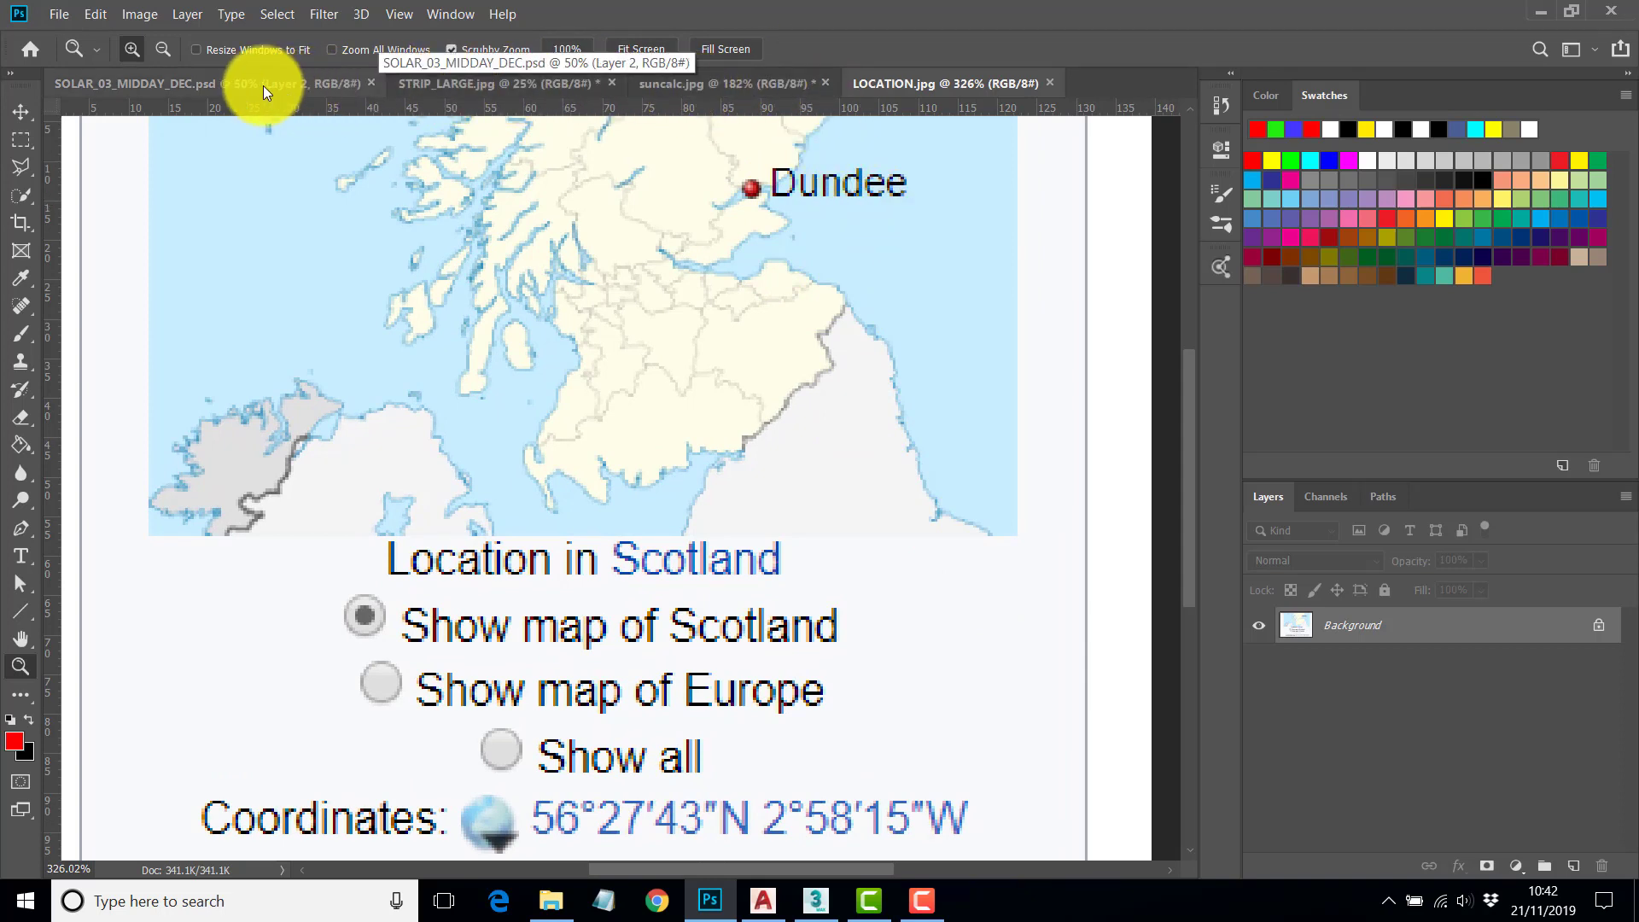
# - Compare the roof section in SOLAR_03_MIDDAY_DEC.psd at 200% zoom with Layer 2 hidden and shown
pyautogui.click(229, 81)
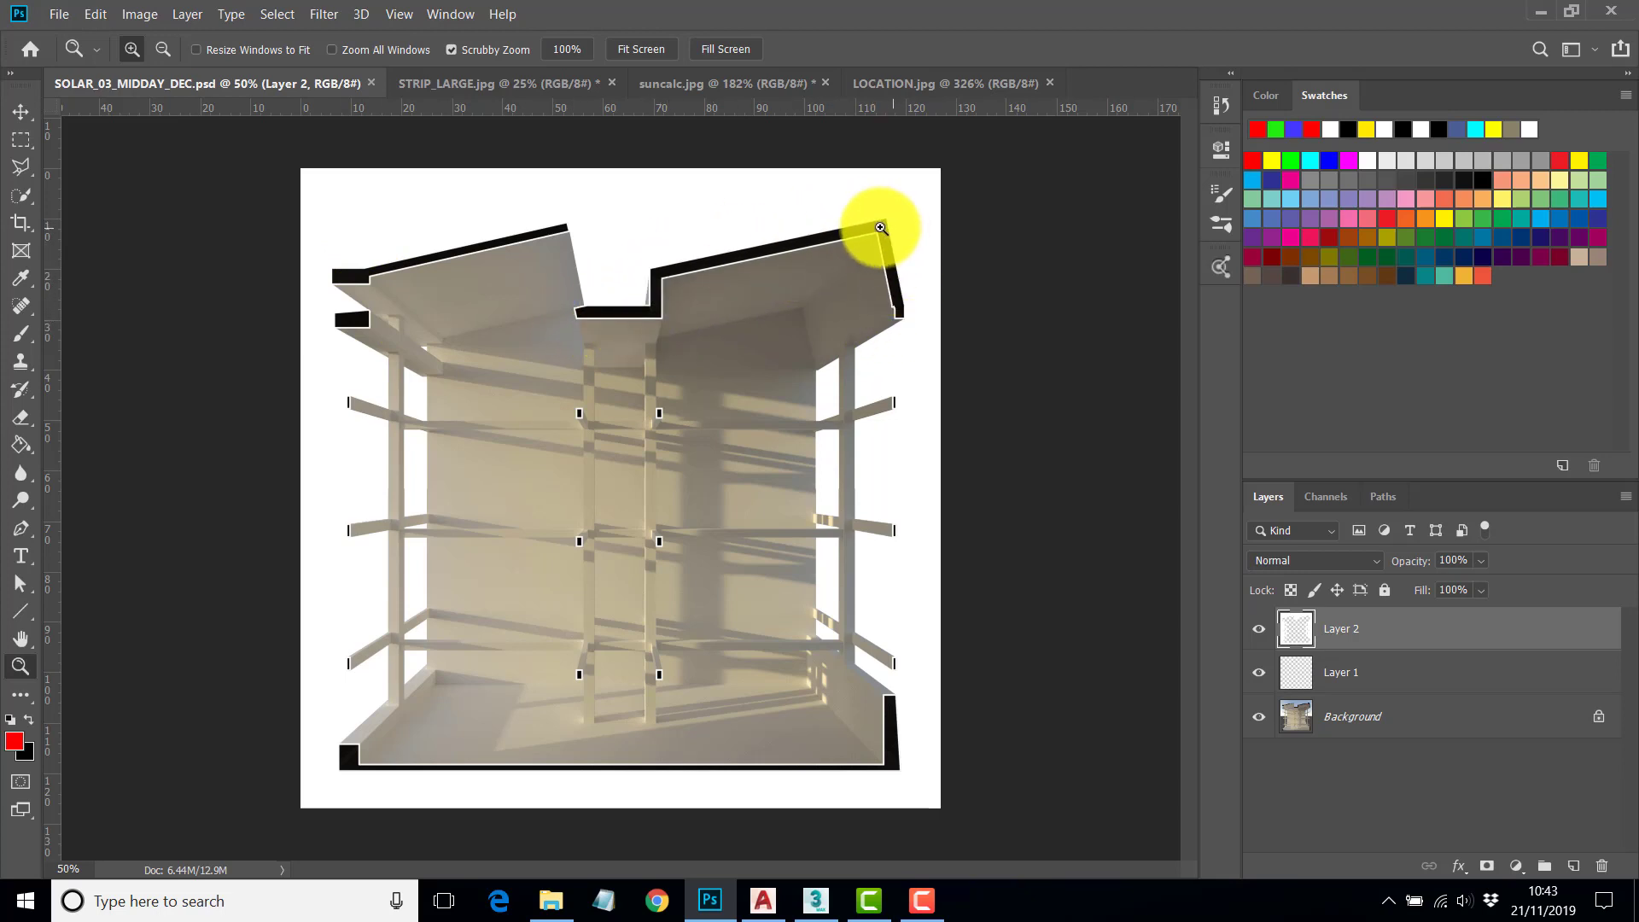
pyautogui.moveTo(879, 245); pyautogui.dragTo(995, 214)
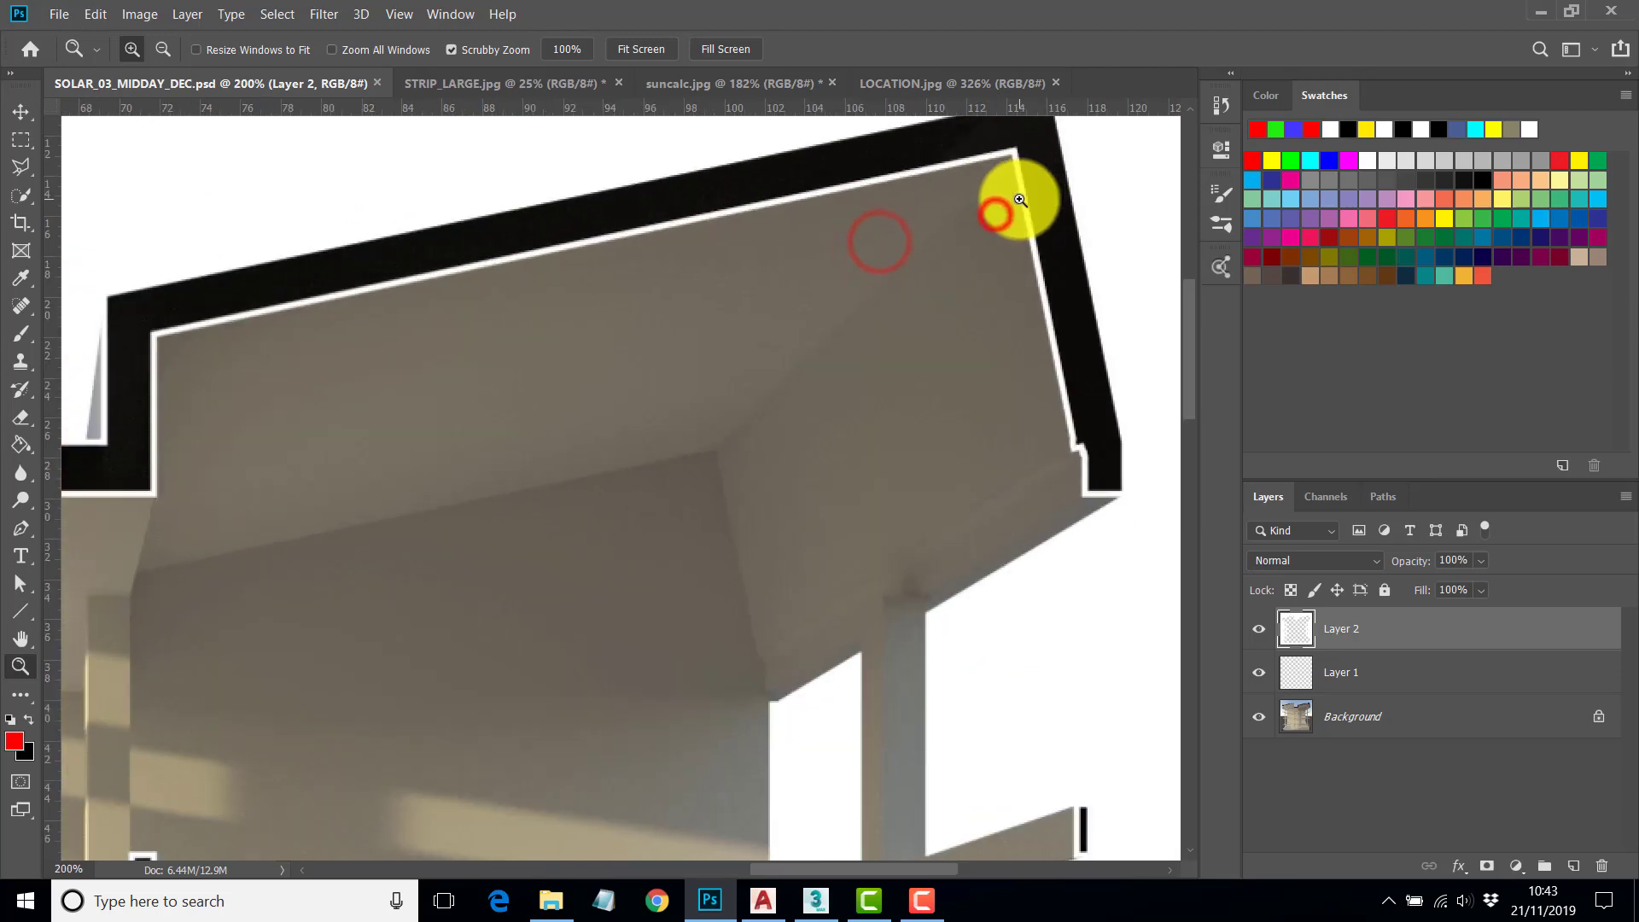
pyautogui.click(1260, 632)
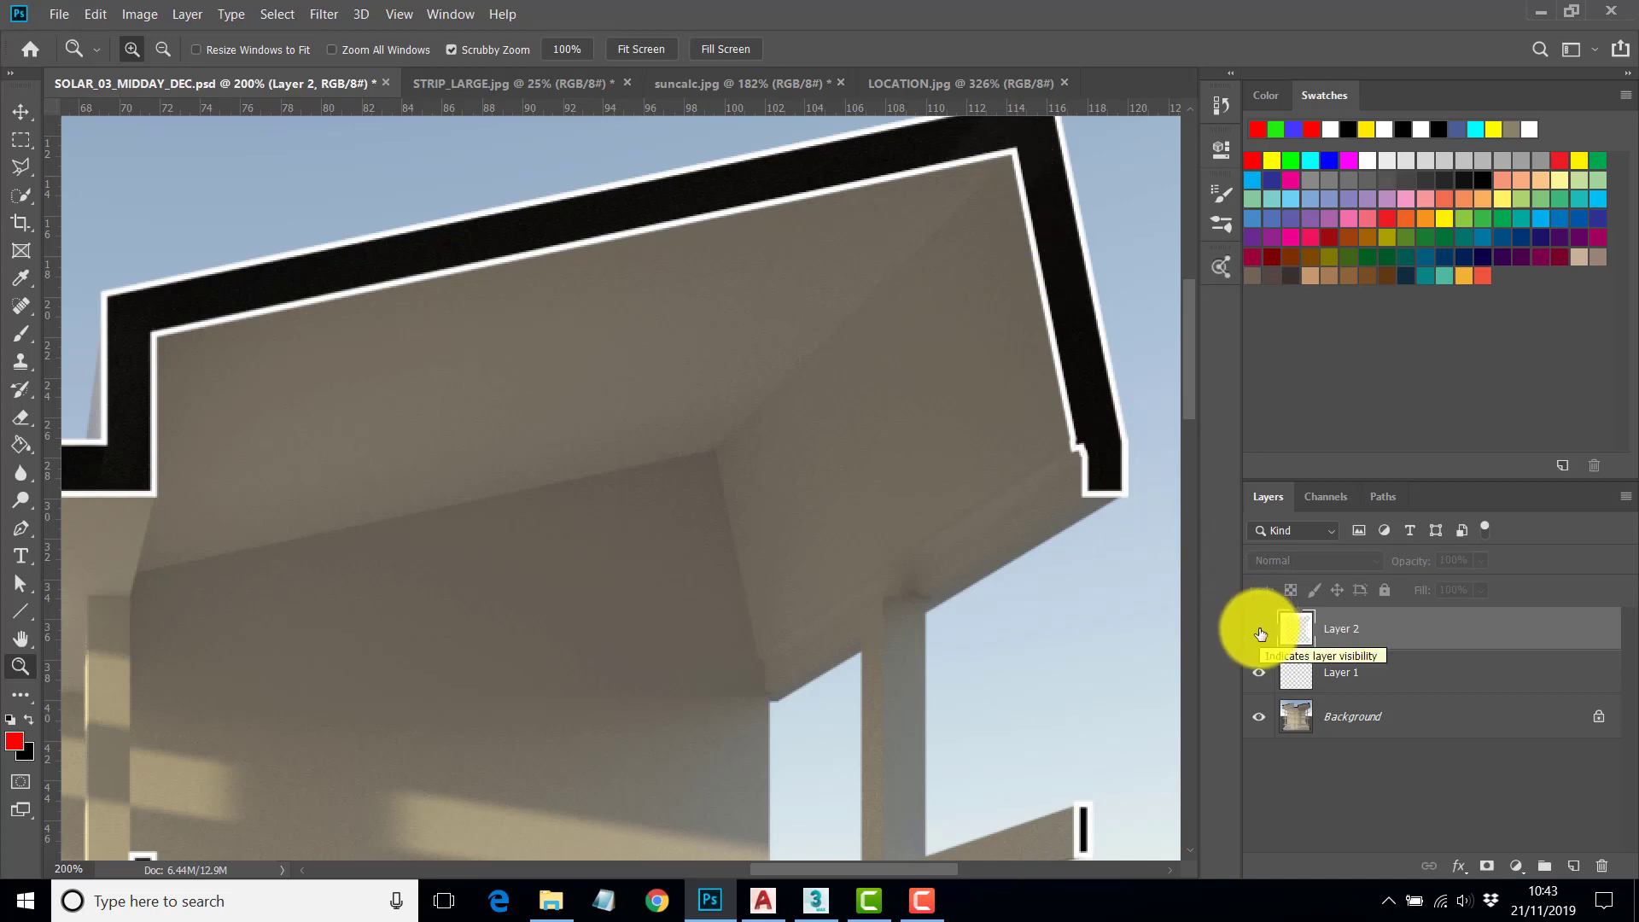
pyautogui.click(1260, 632)
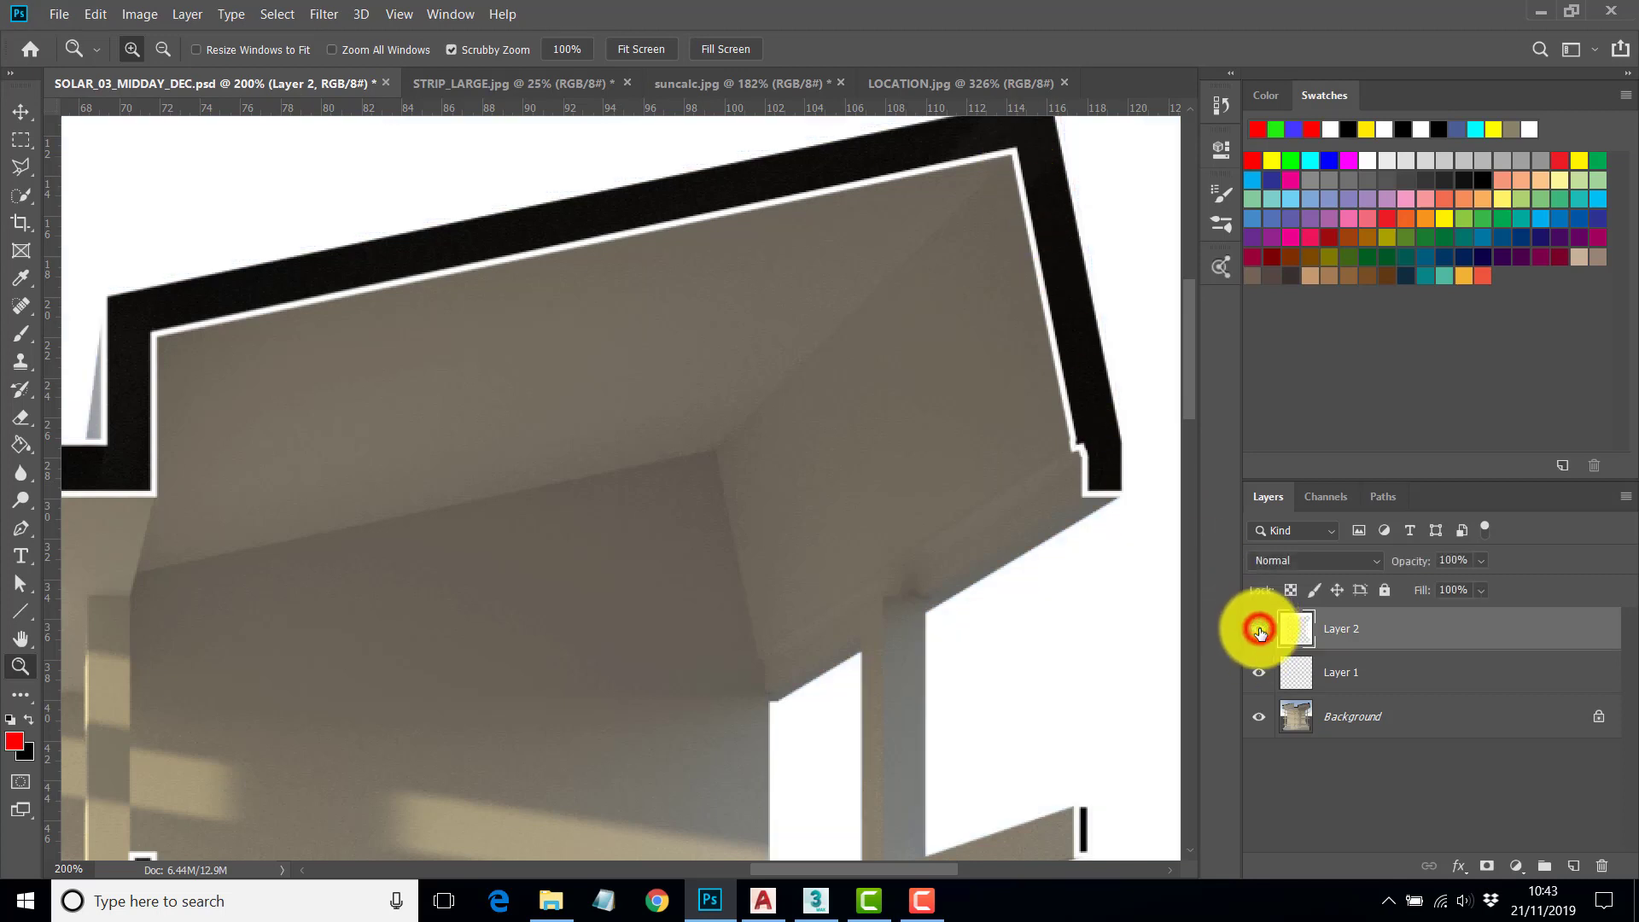
# - Inspect the Alpha 1 channel of the render, then return to the RGB composite and the full section view
pyautogui.click(1391, 720)
pyautogui.click(1319, 499)
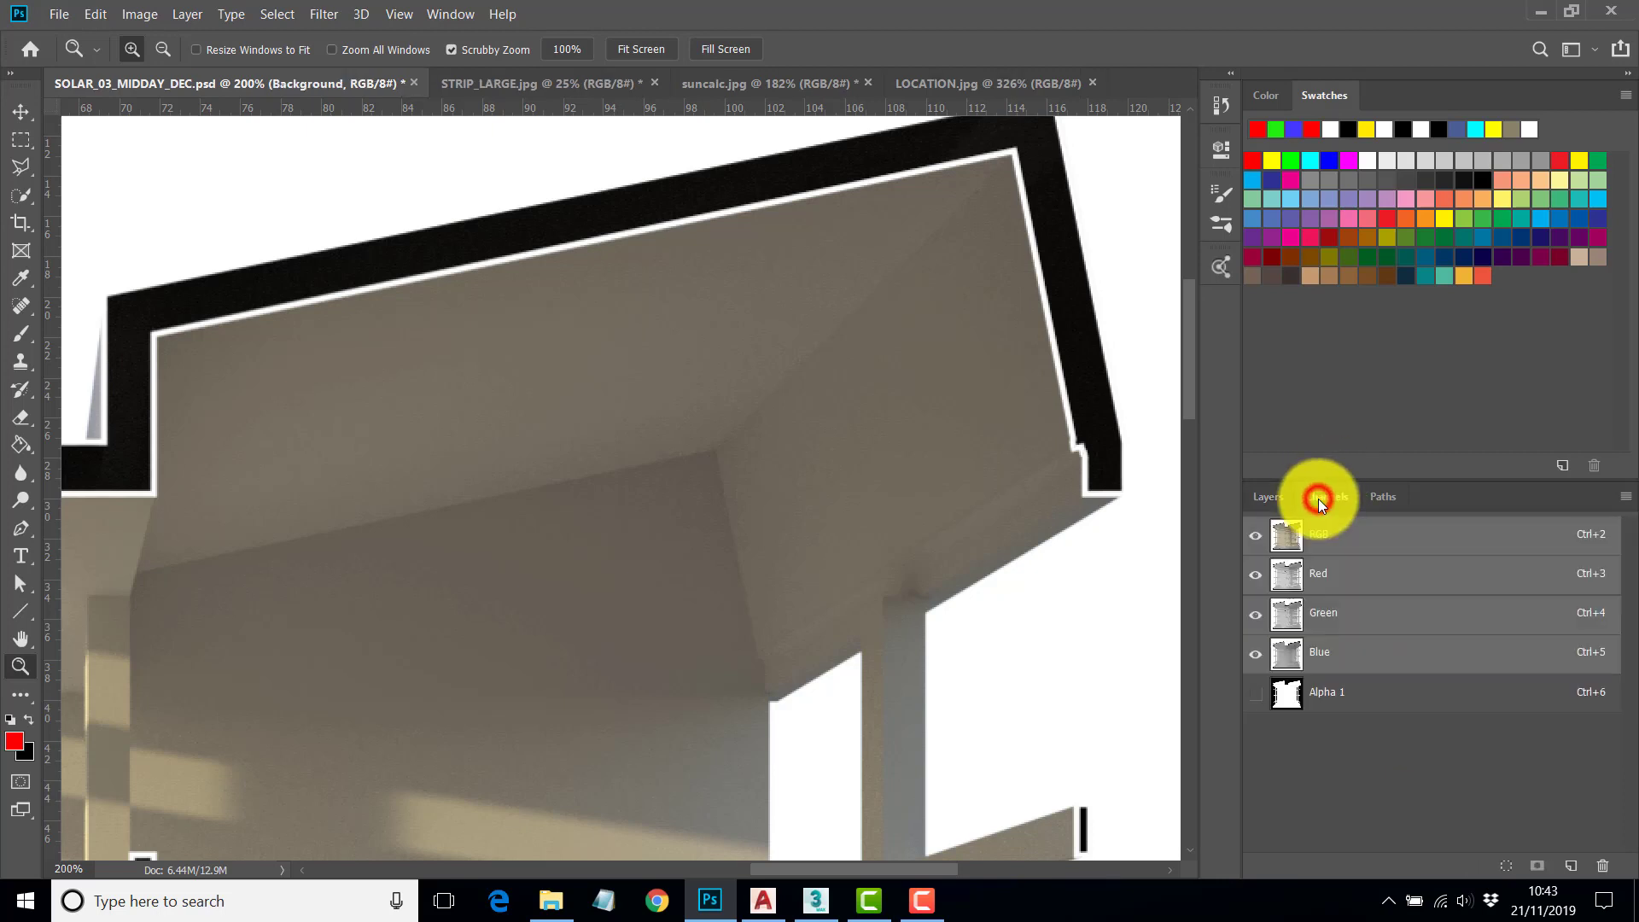
pyautogui.click(1319, 691)
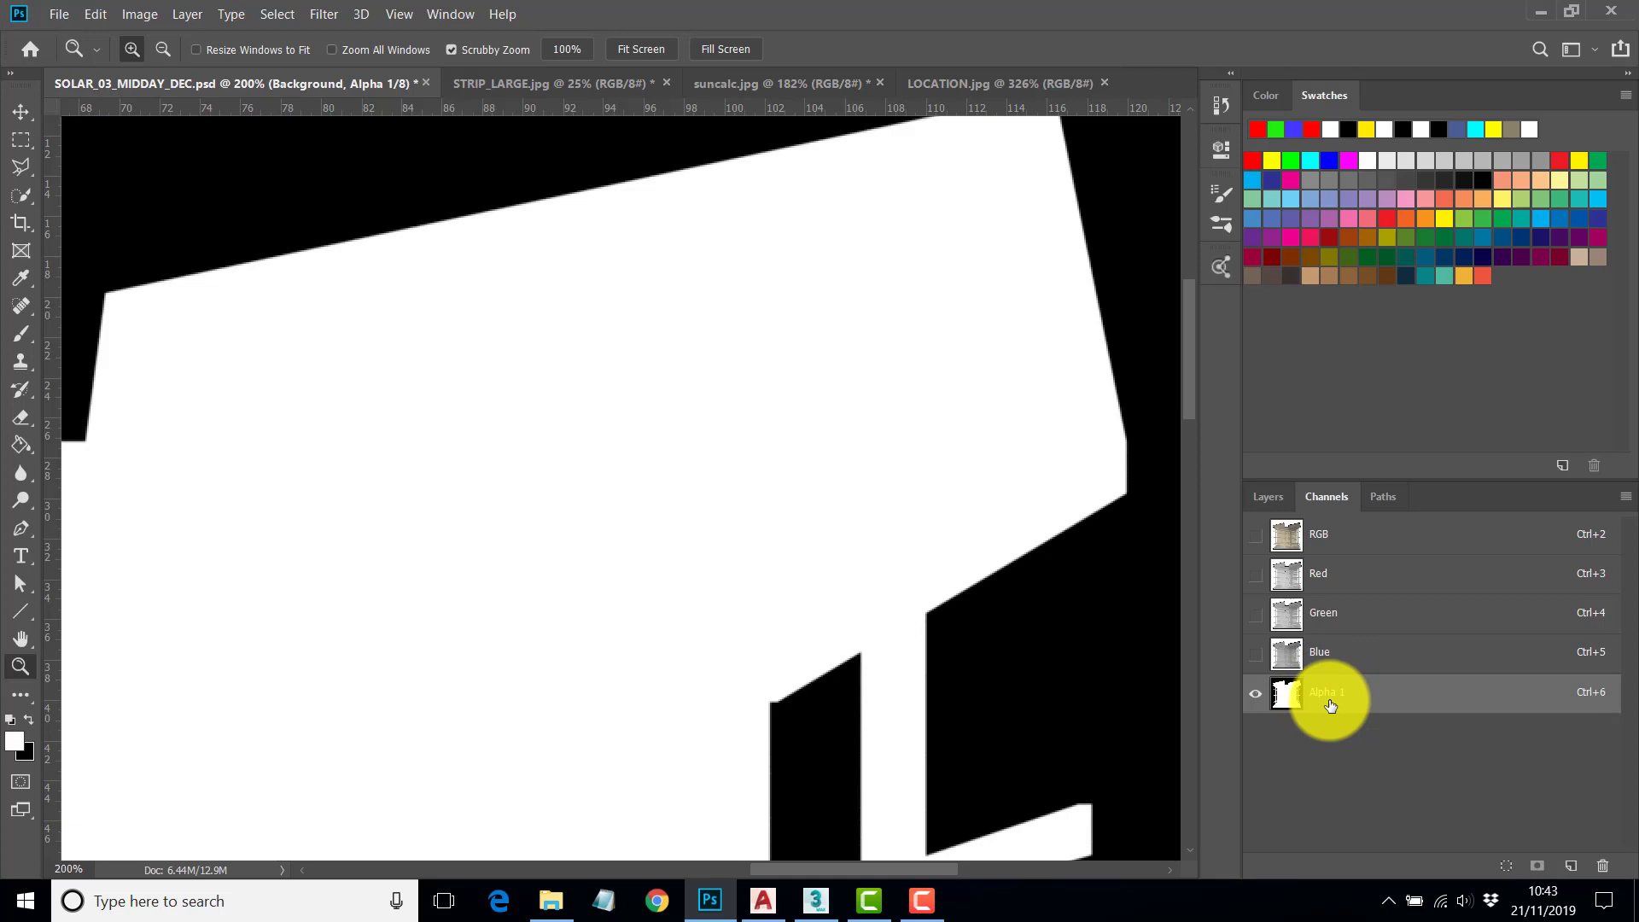
pyautogui.click(1320, 537)
pyautogui.click(1257, 498)
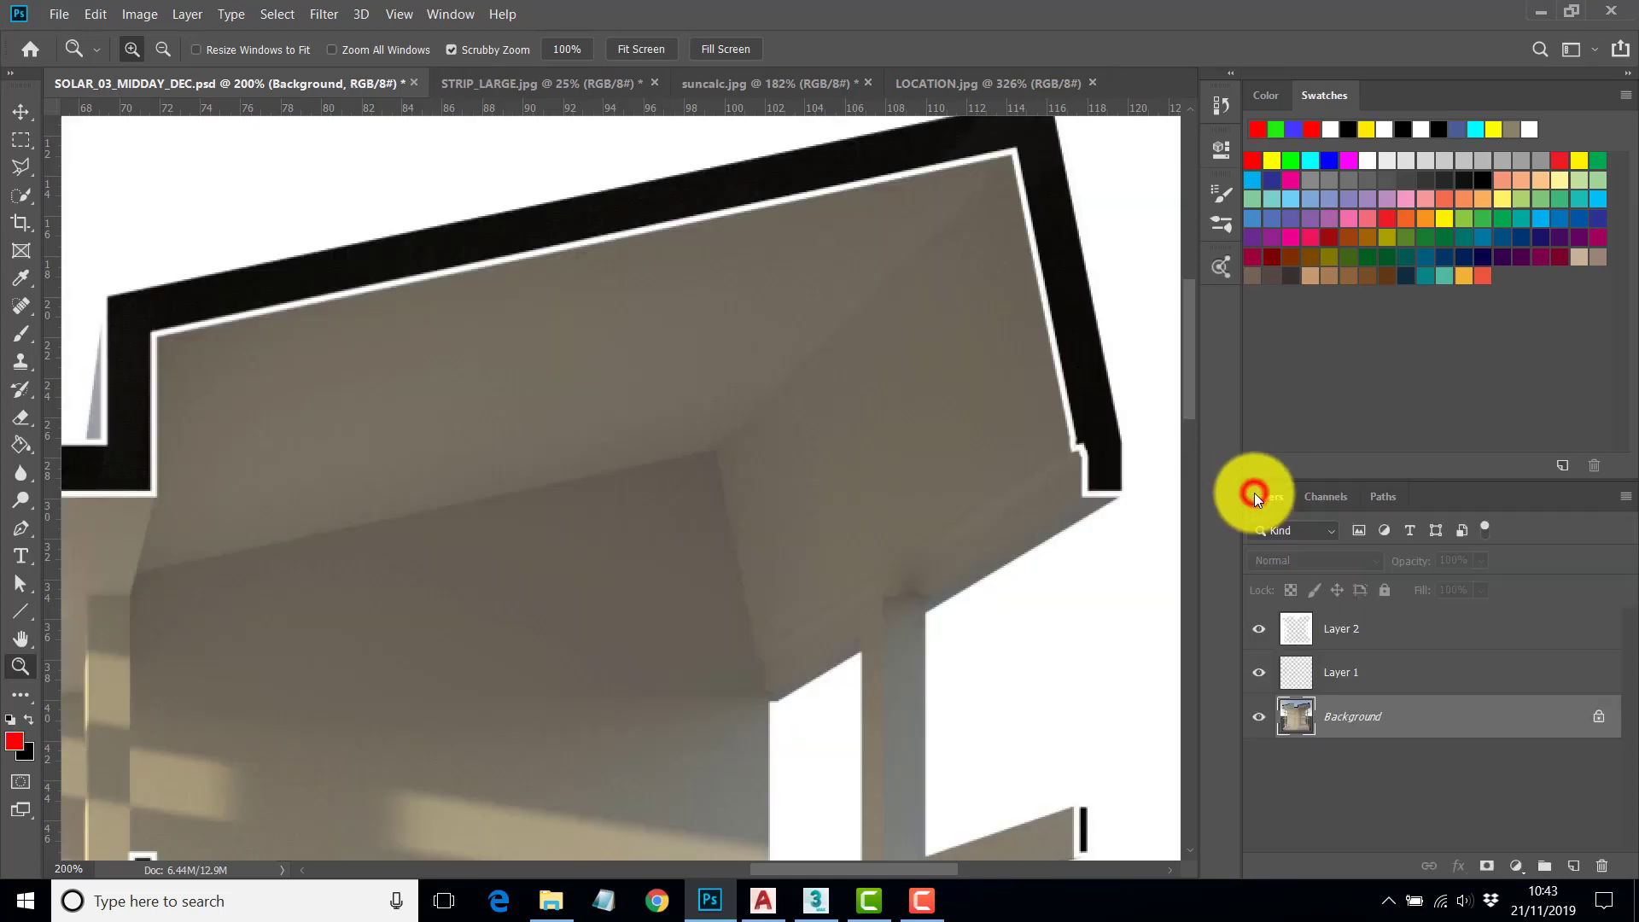
pyautogui.keyDown('alt'); pyautogui.moveTo(677, 486); pyautogui.dragTo(586, 477); pyautogui.keyUp('alt')
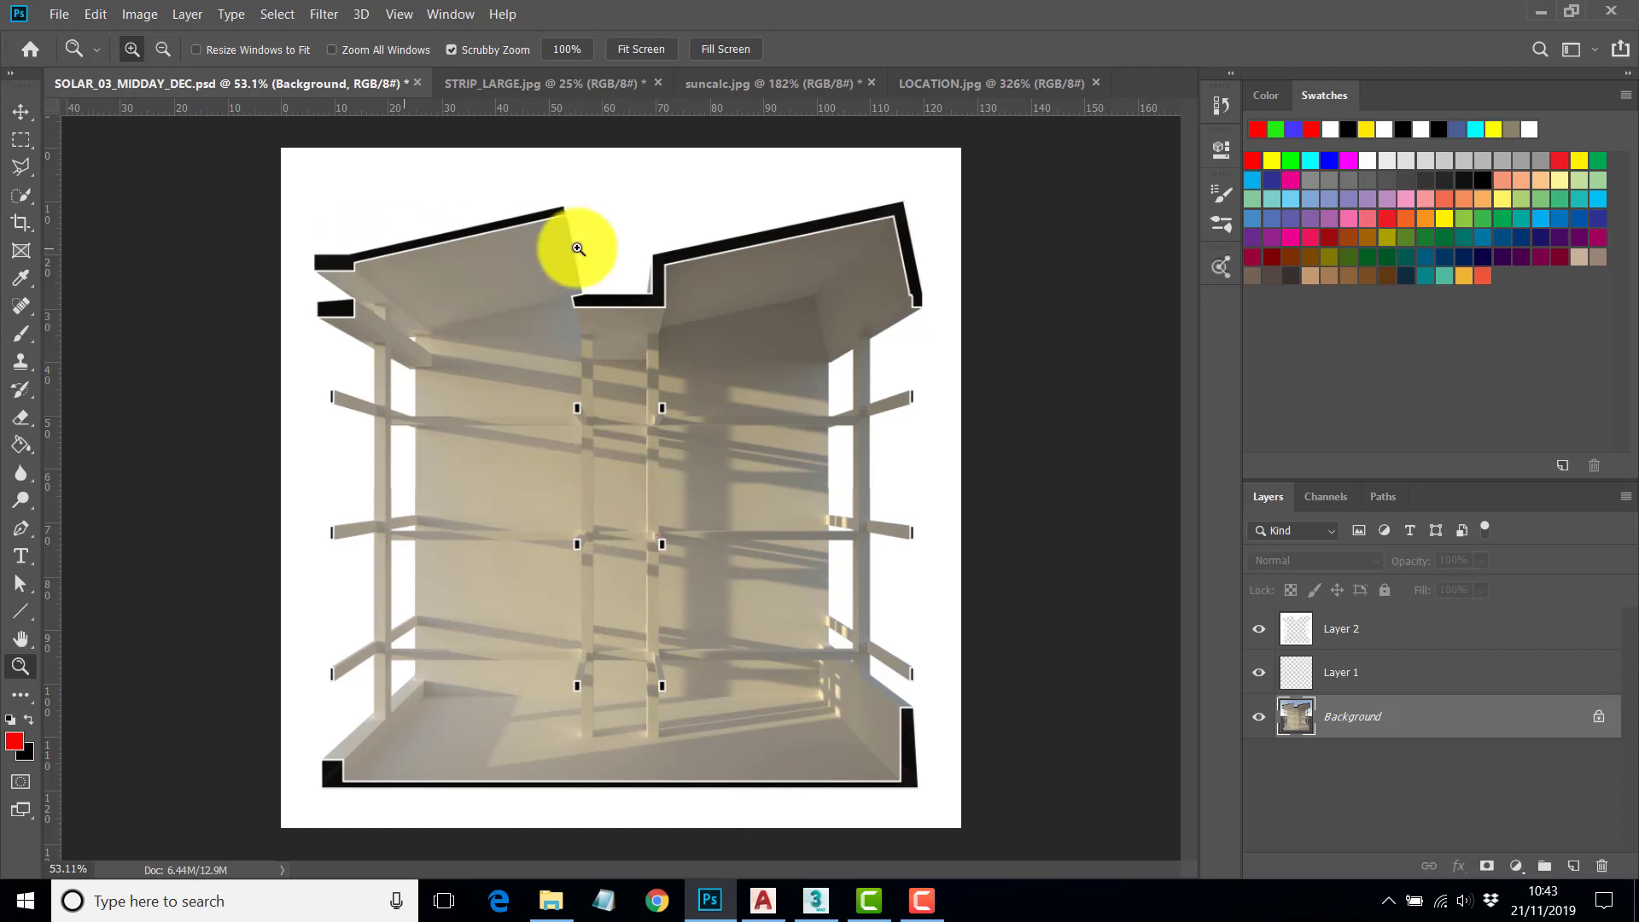
# - Switch to 3ds Max and accept a system unit of 1.0 meters with metric display units in meters
pyautogui.click(816, 907)
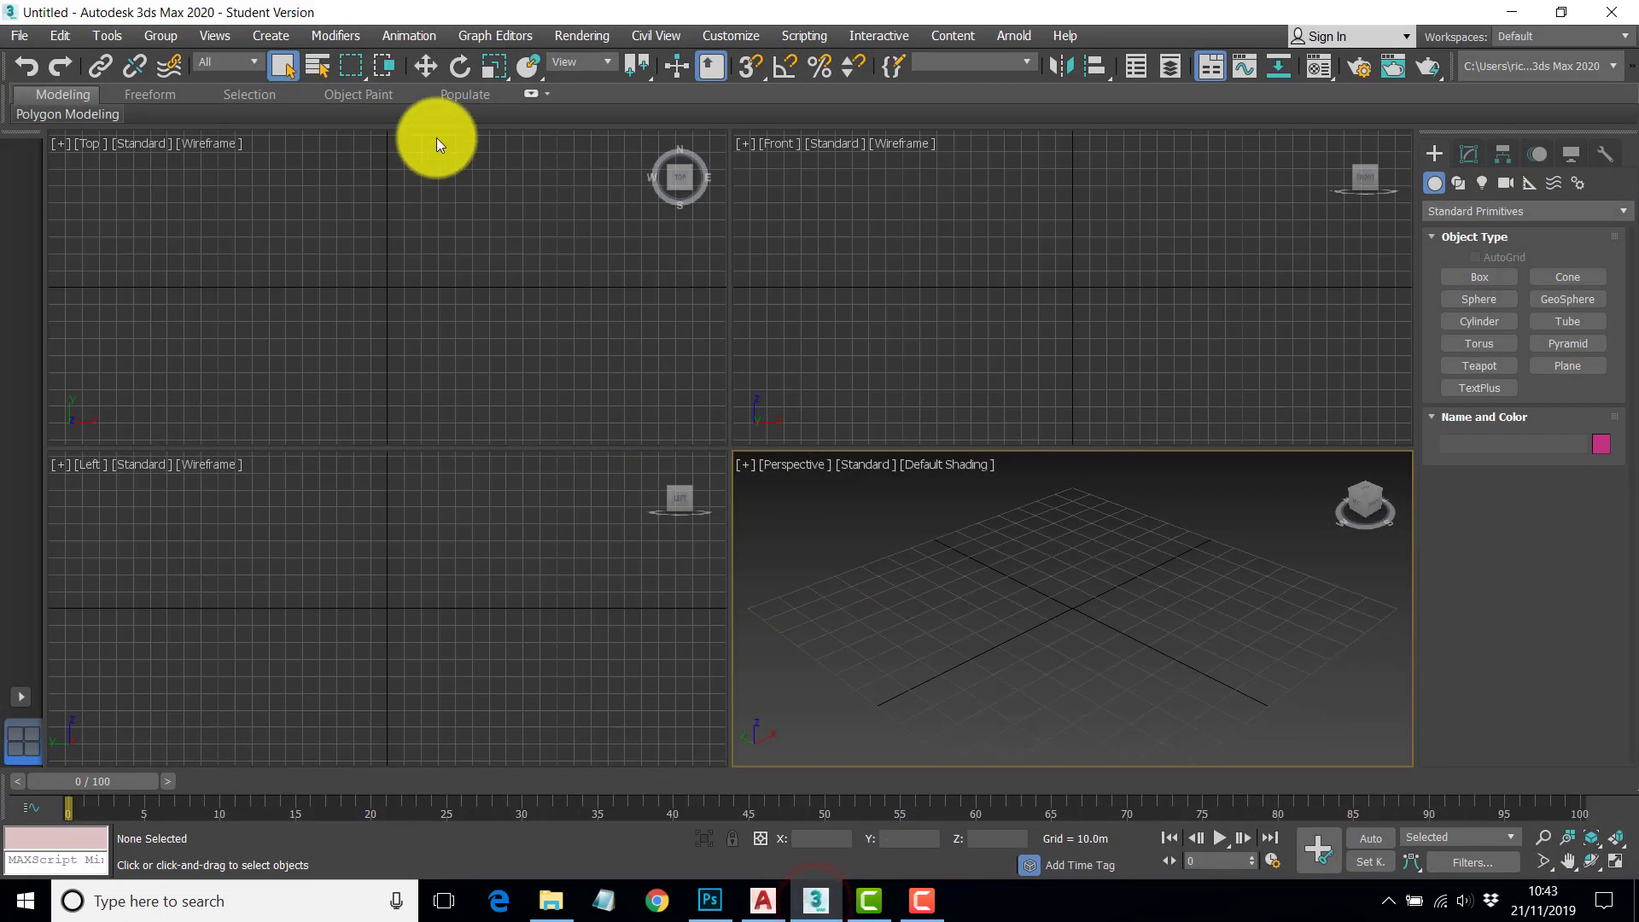
pyautogui.click(731, 36)
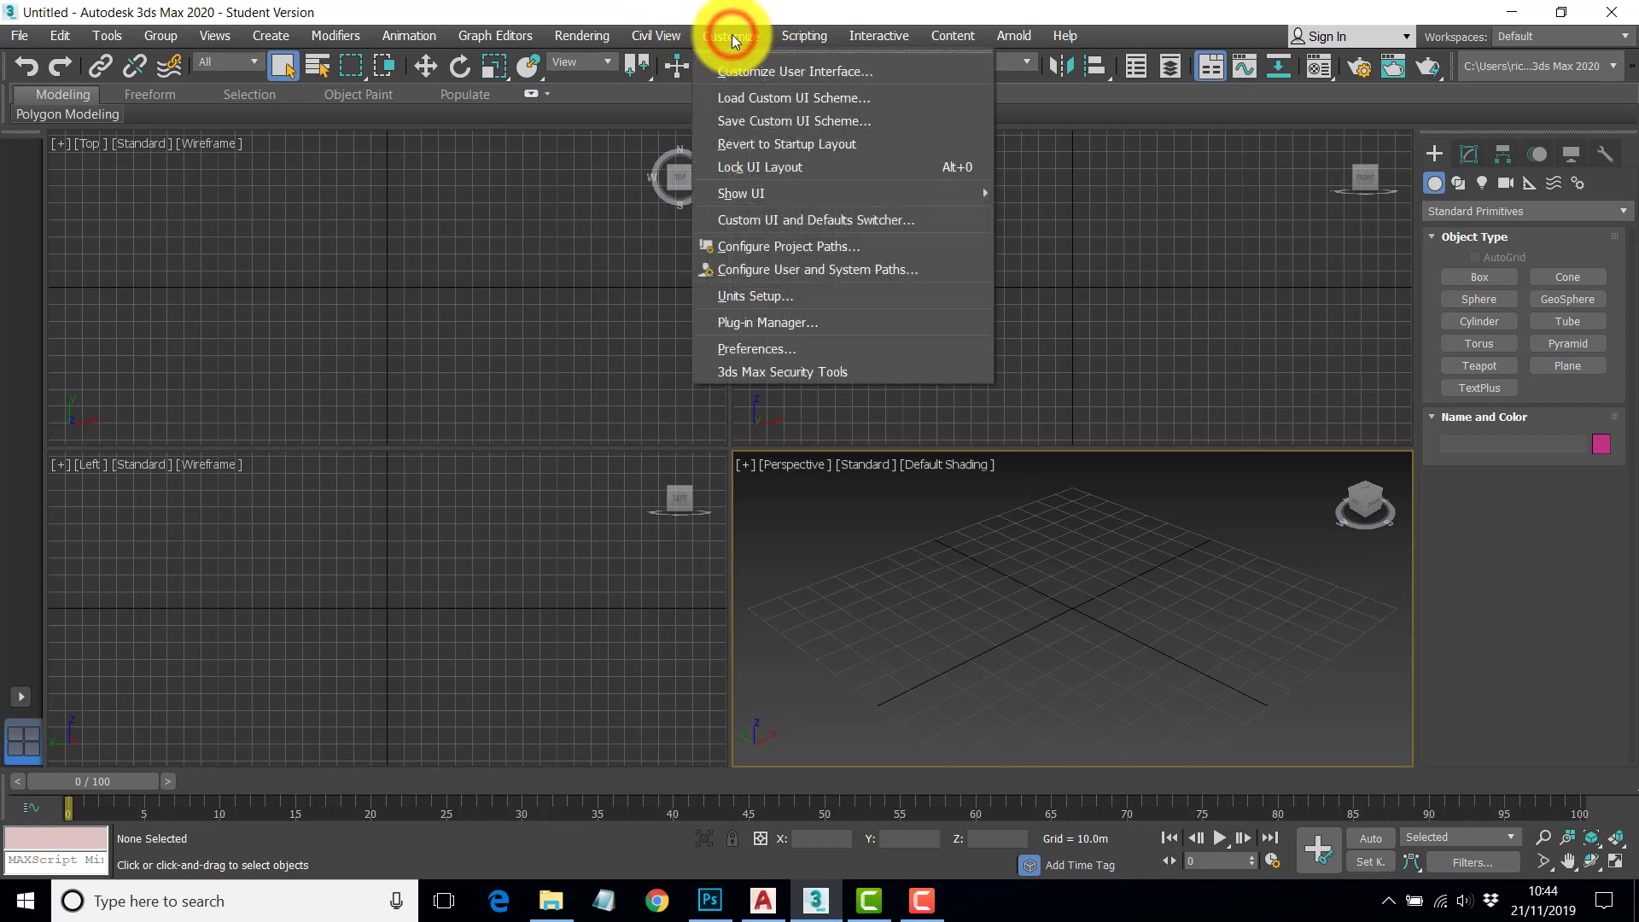
pyautogui.click(771, 296)
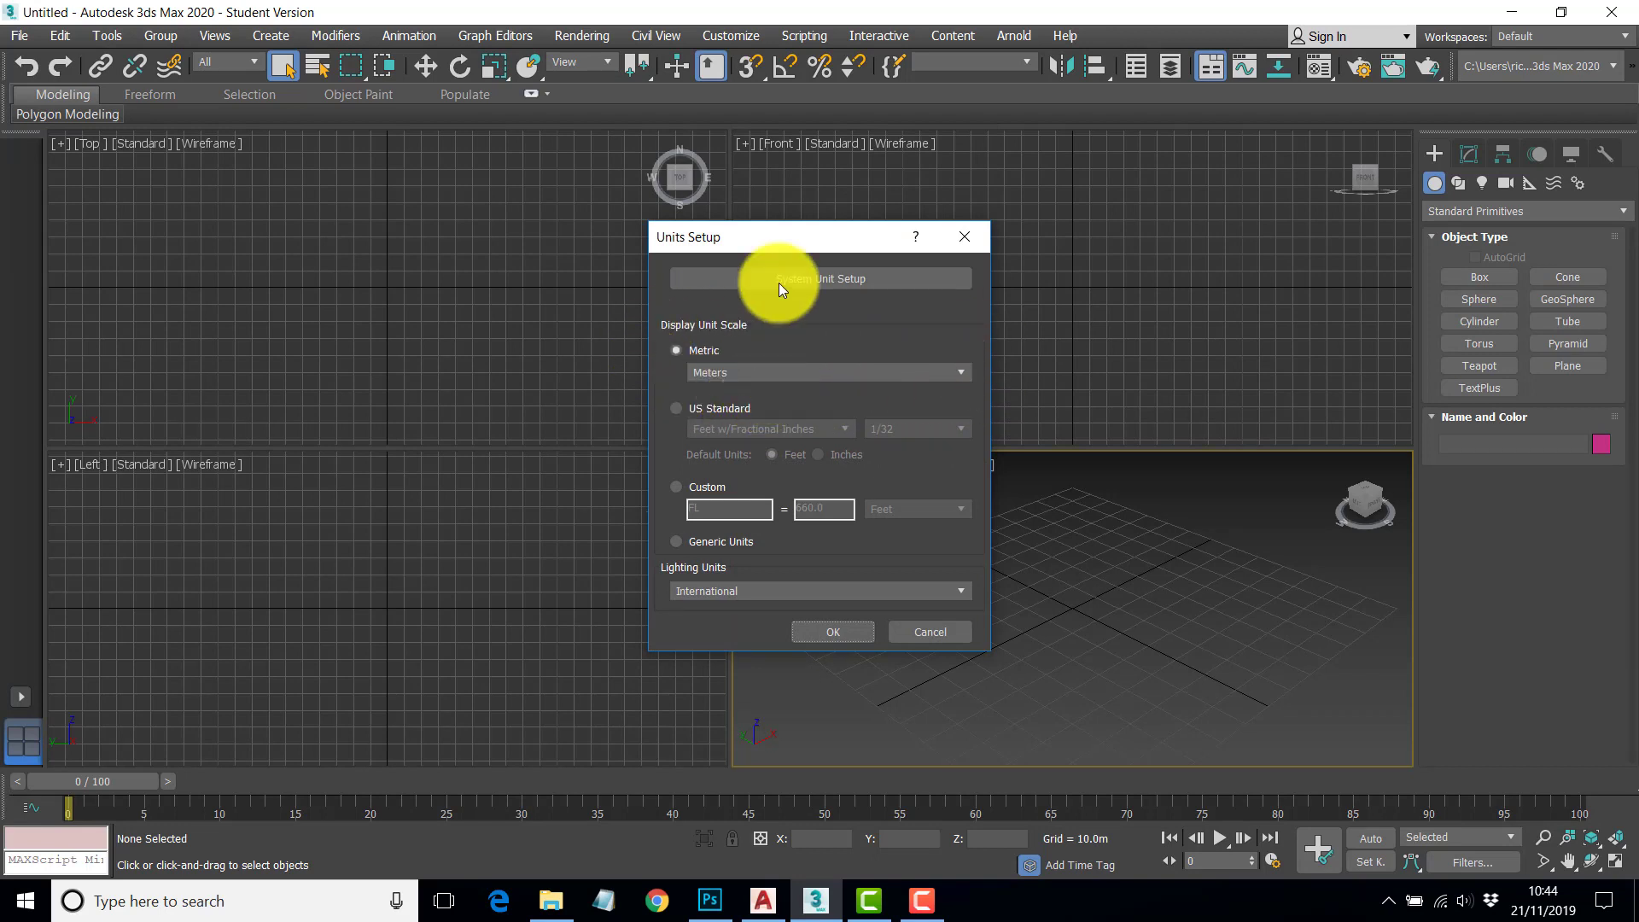
pyautogui.click(812, 278)
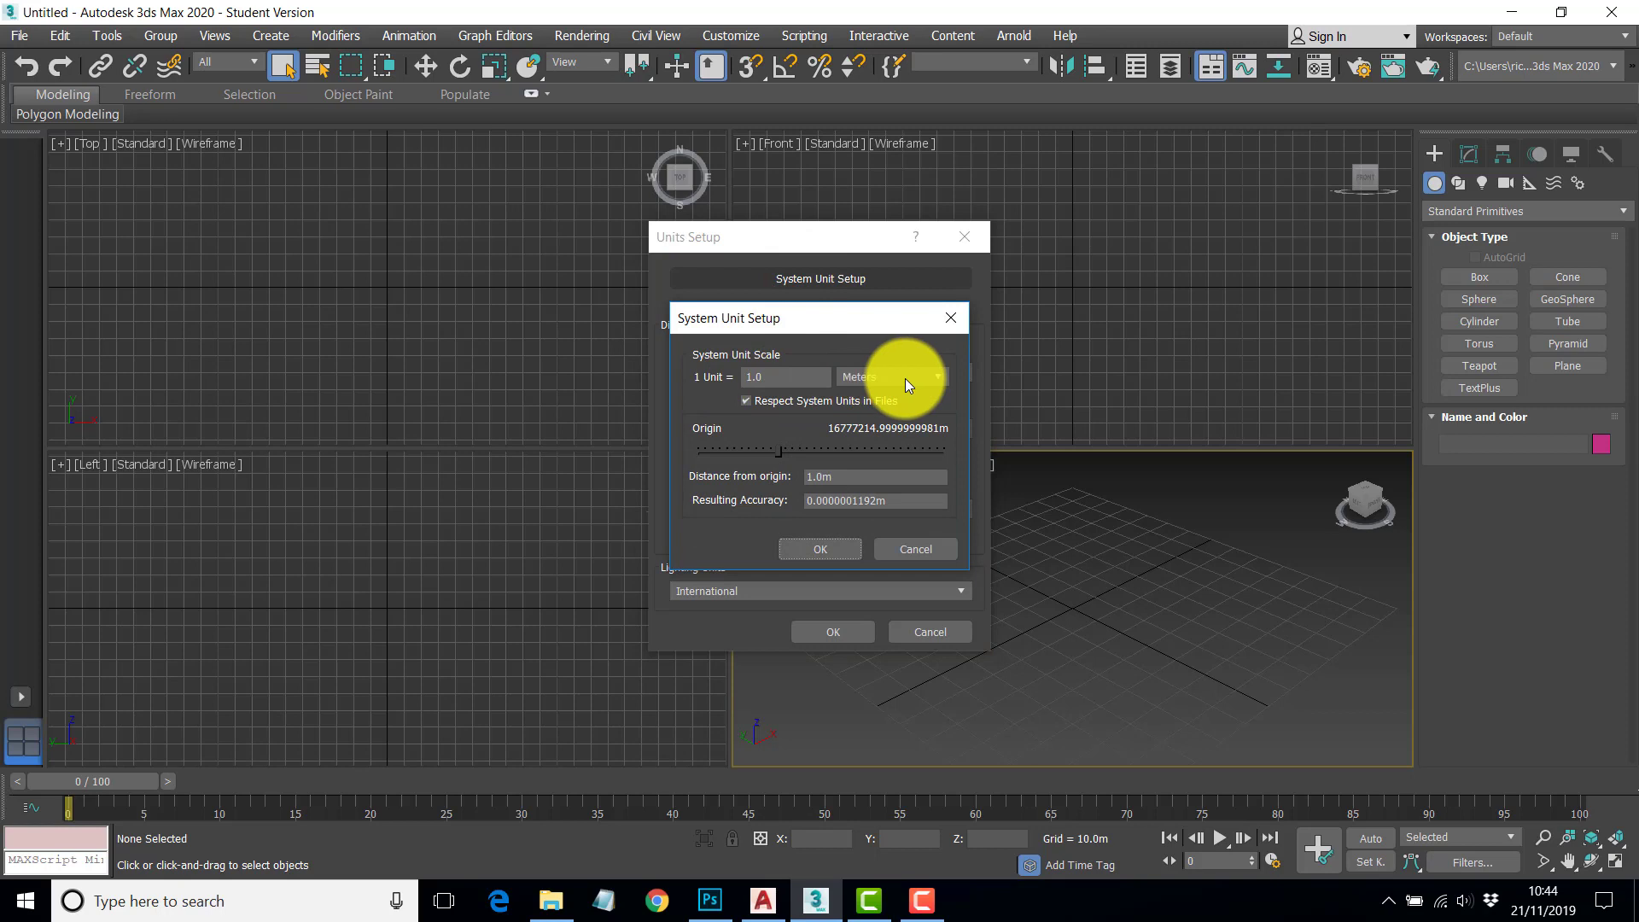
pyautogui.click(830, 548)
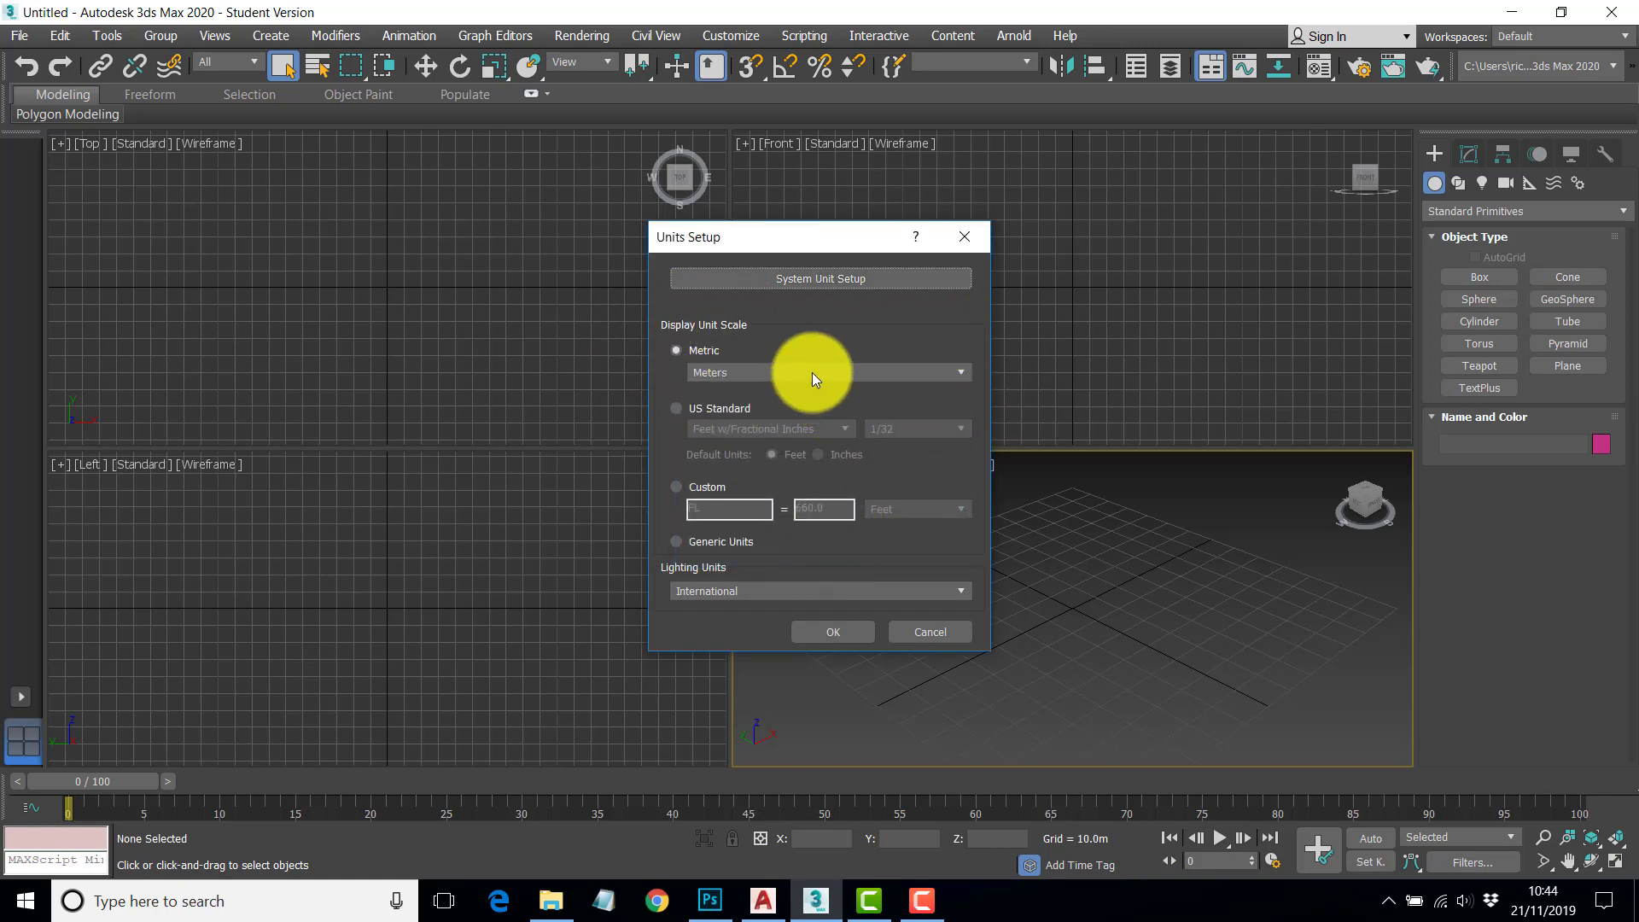
pyautogui.click(835, 632)
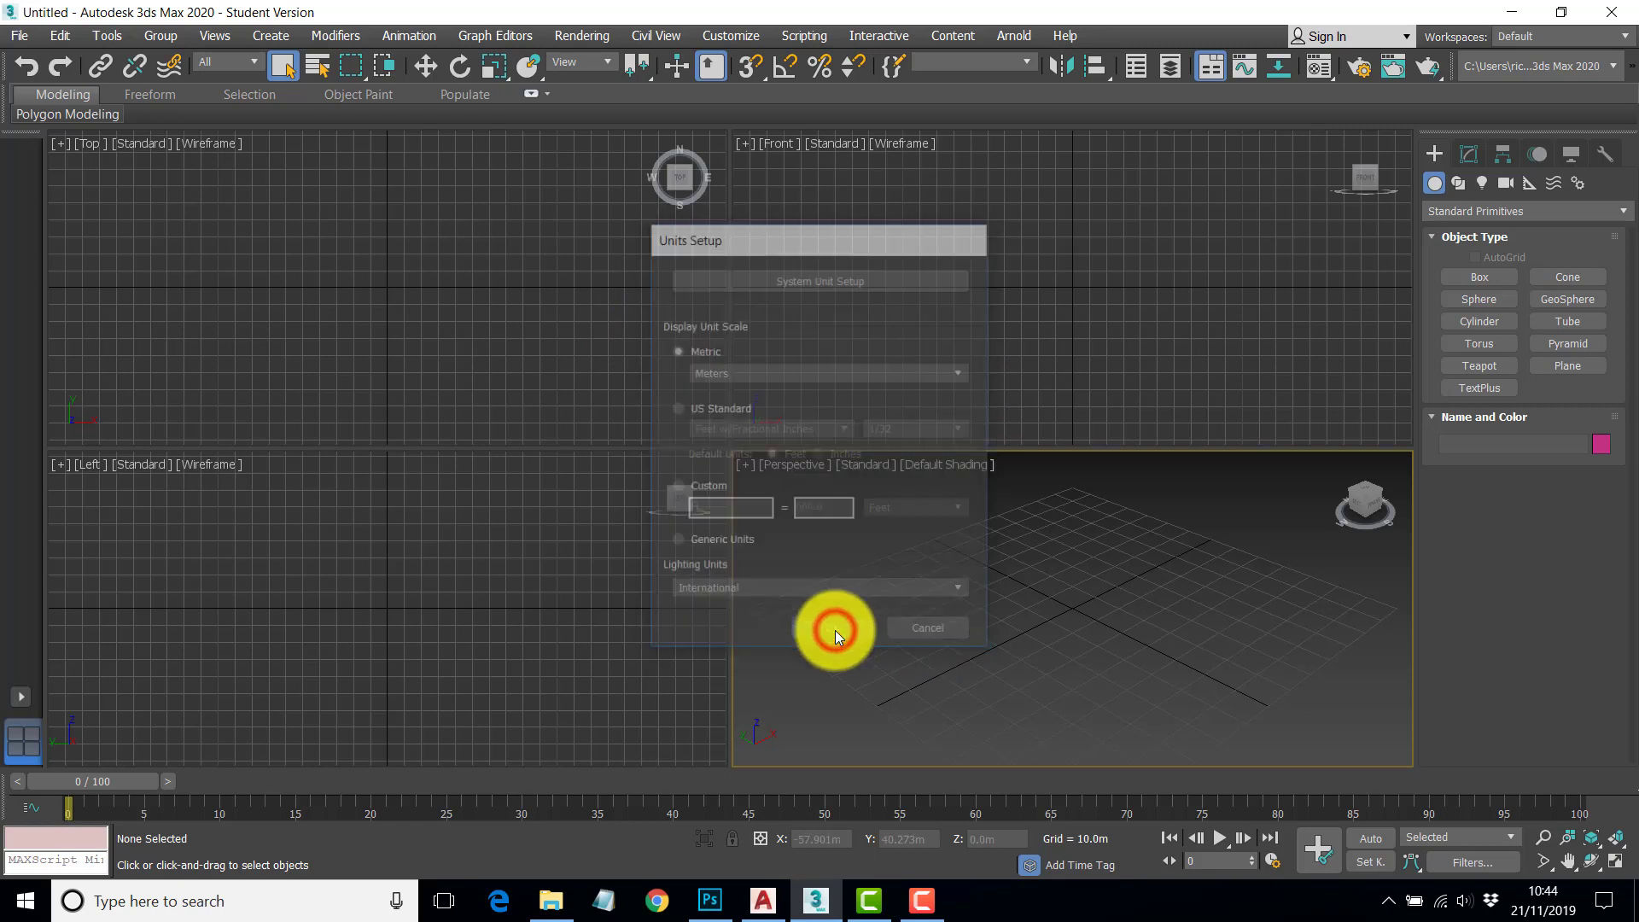
# - Start a file import into the empty scene and move the file selection dialog toward the middle of the screen
pyautogui.click(21, 35)
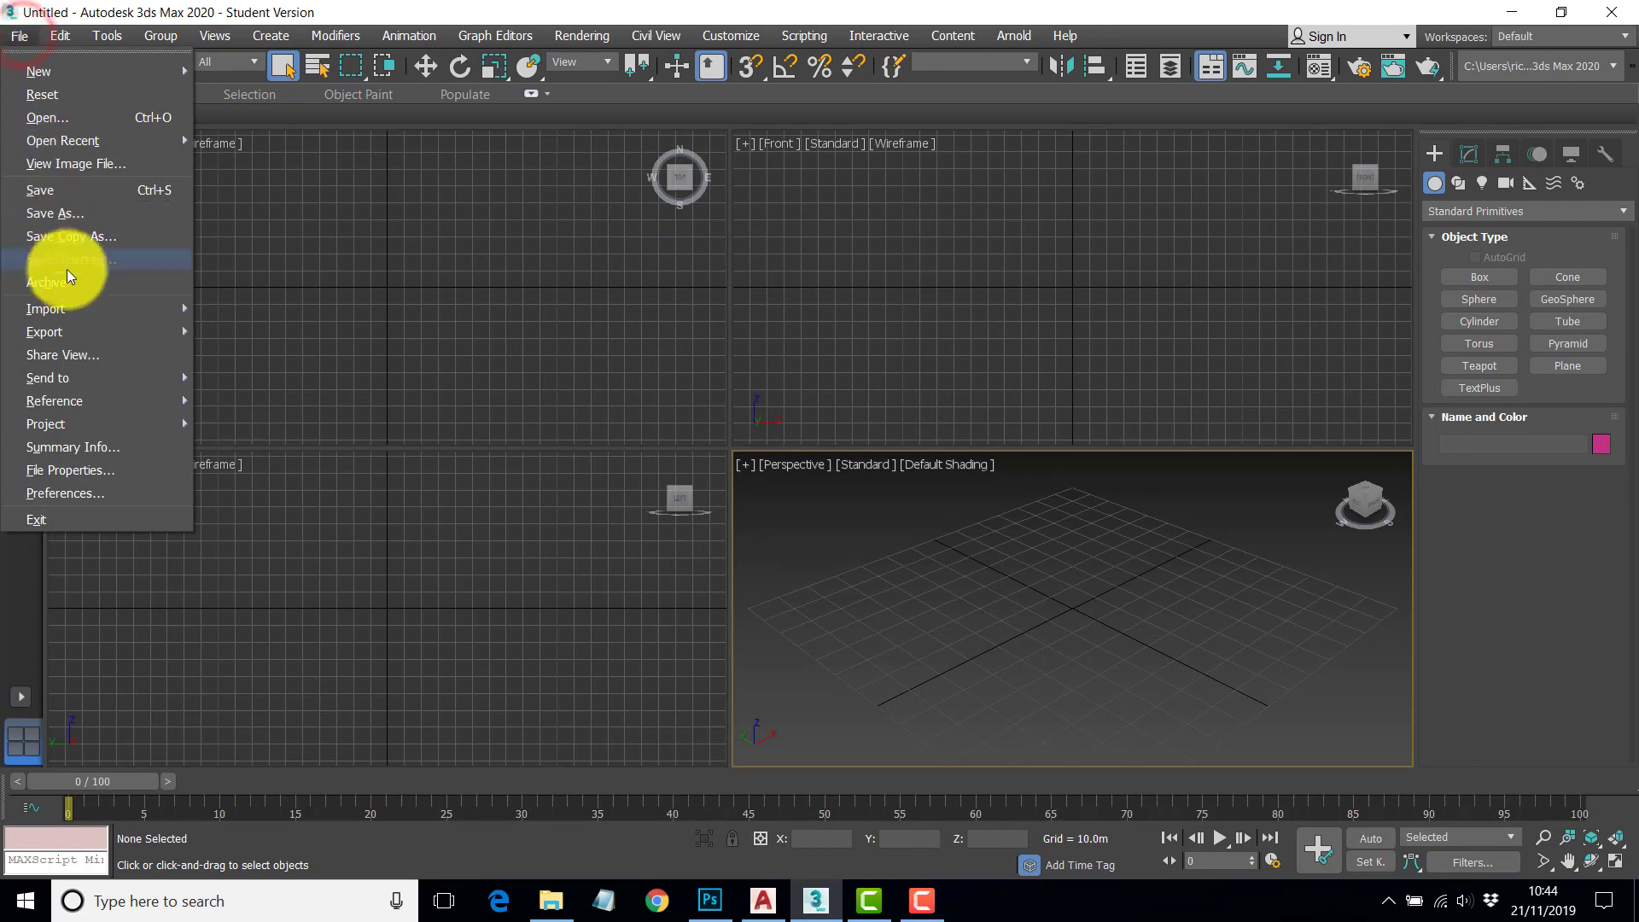
pyautogui.moveTo(70, 310)
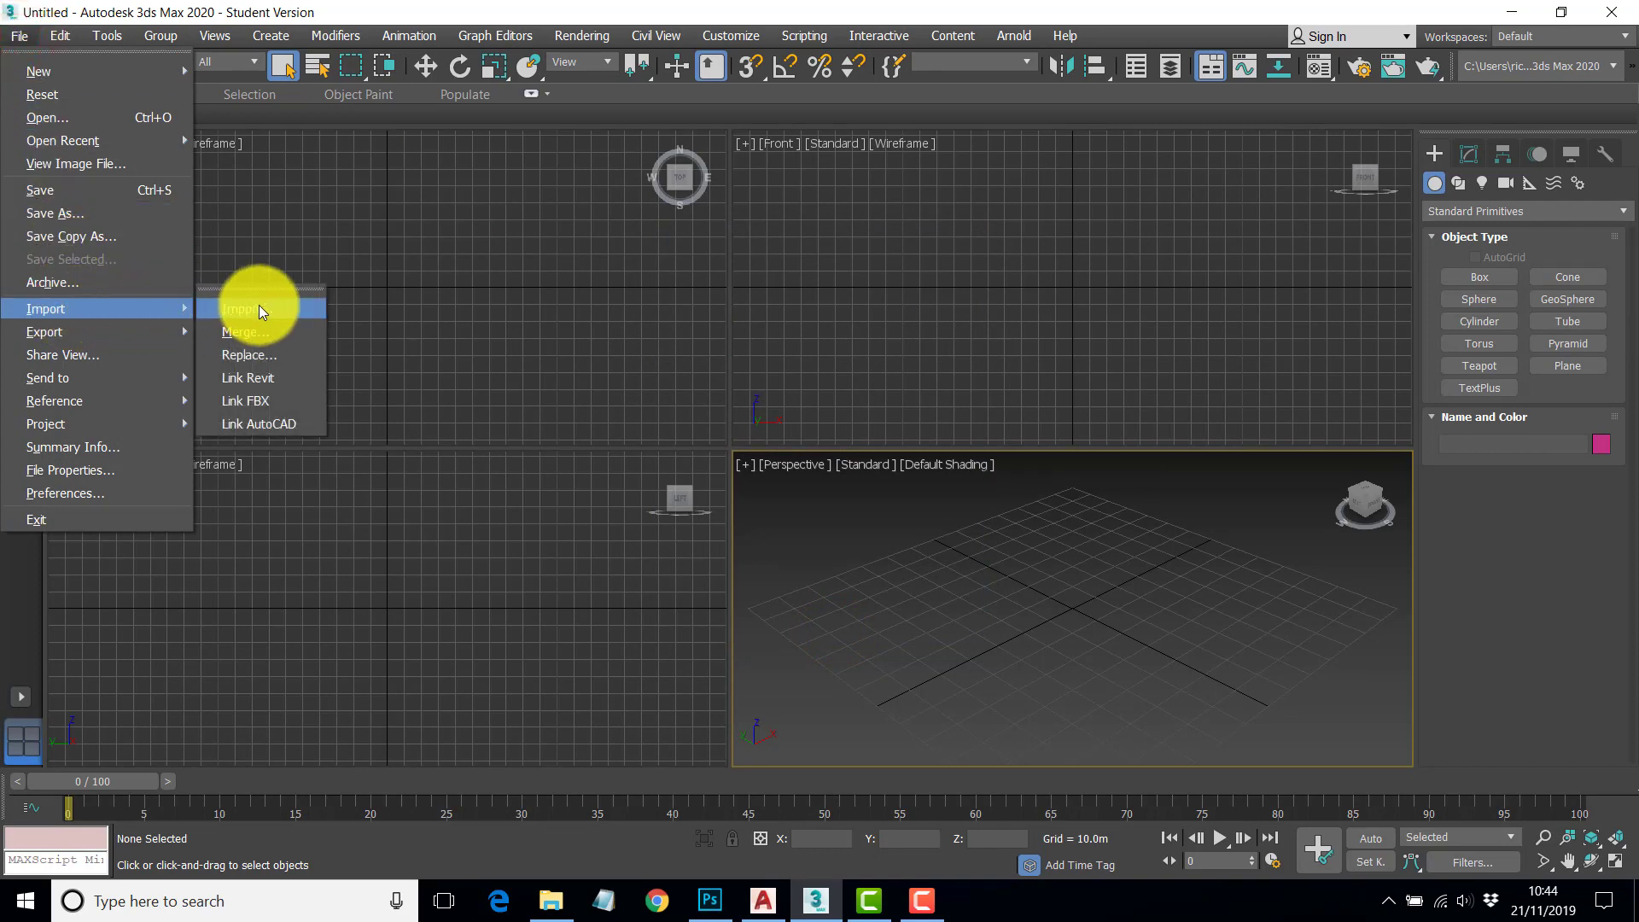
pyautogui.click(259, 307)
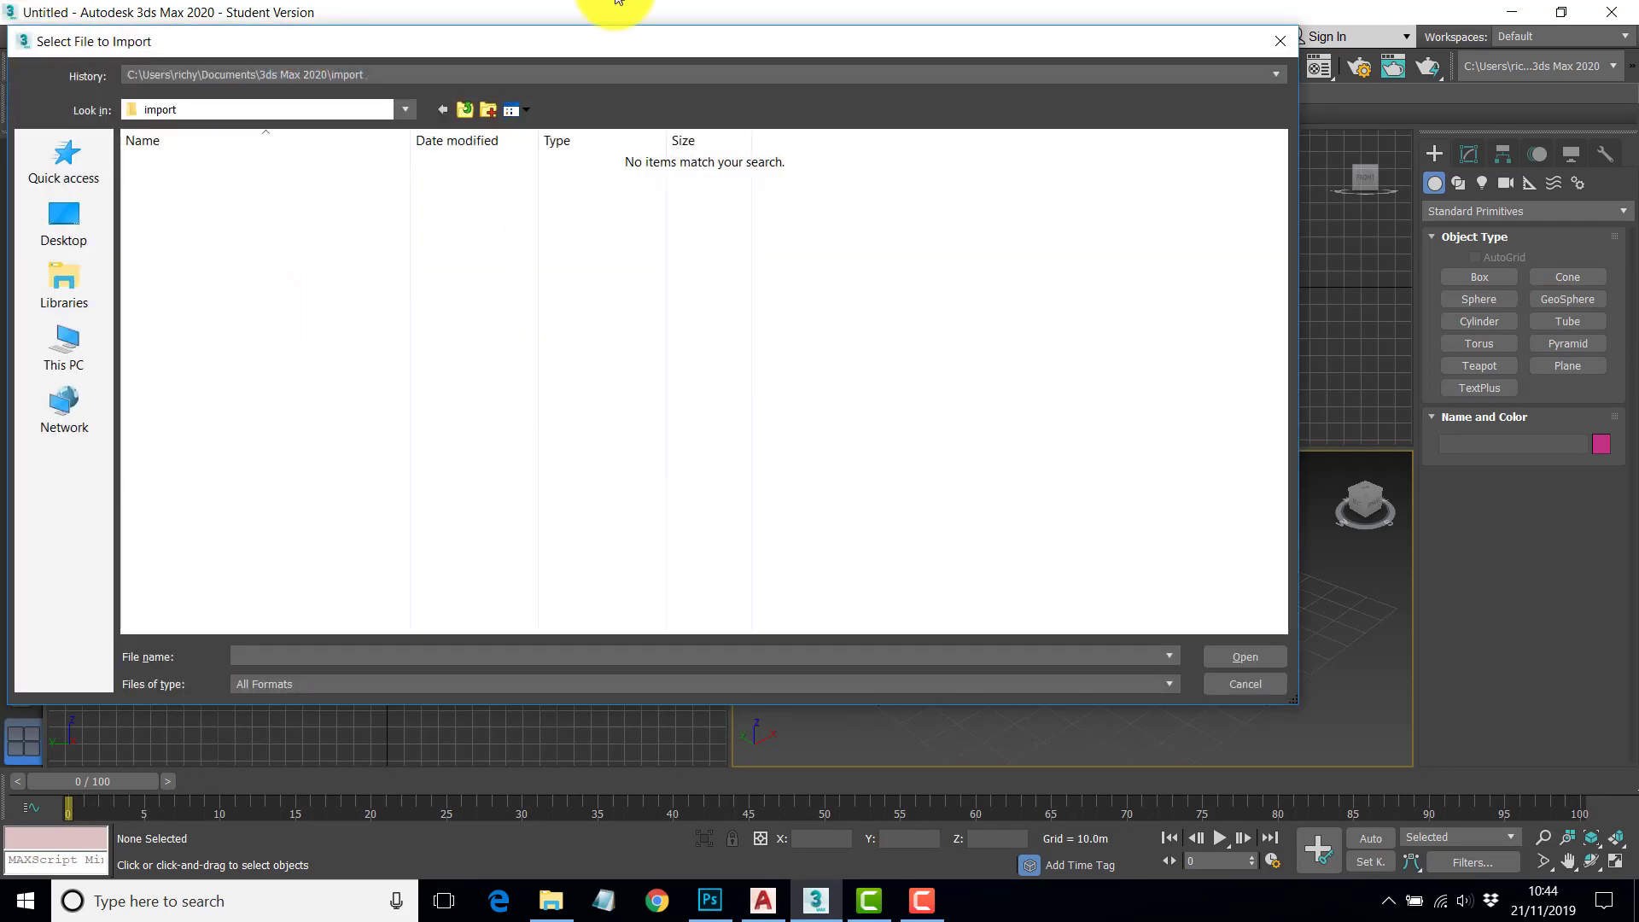
pyautogui.moveTo(688, 40); pyautogui.dragTo(839, 71)
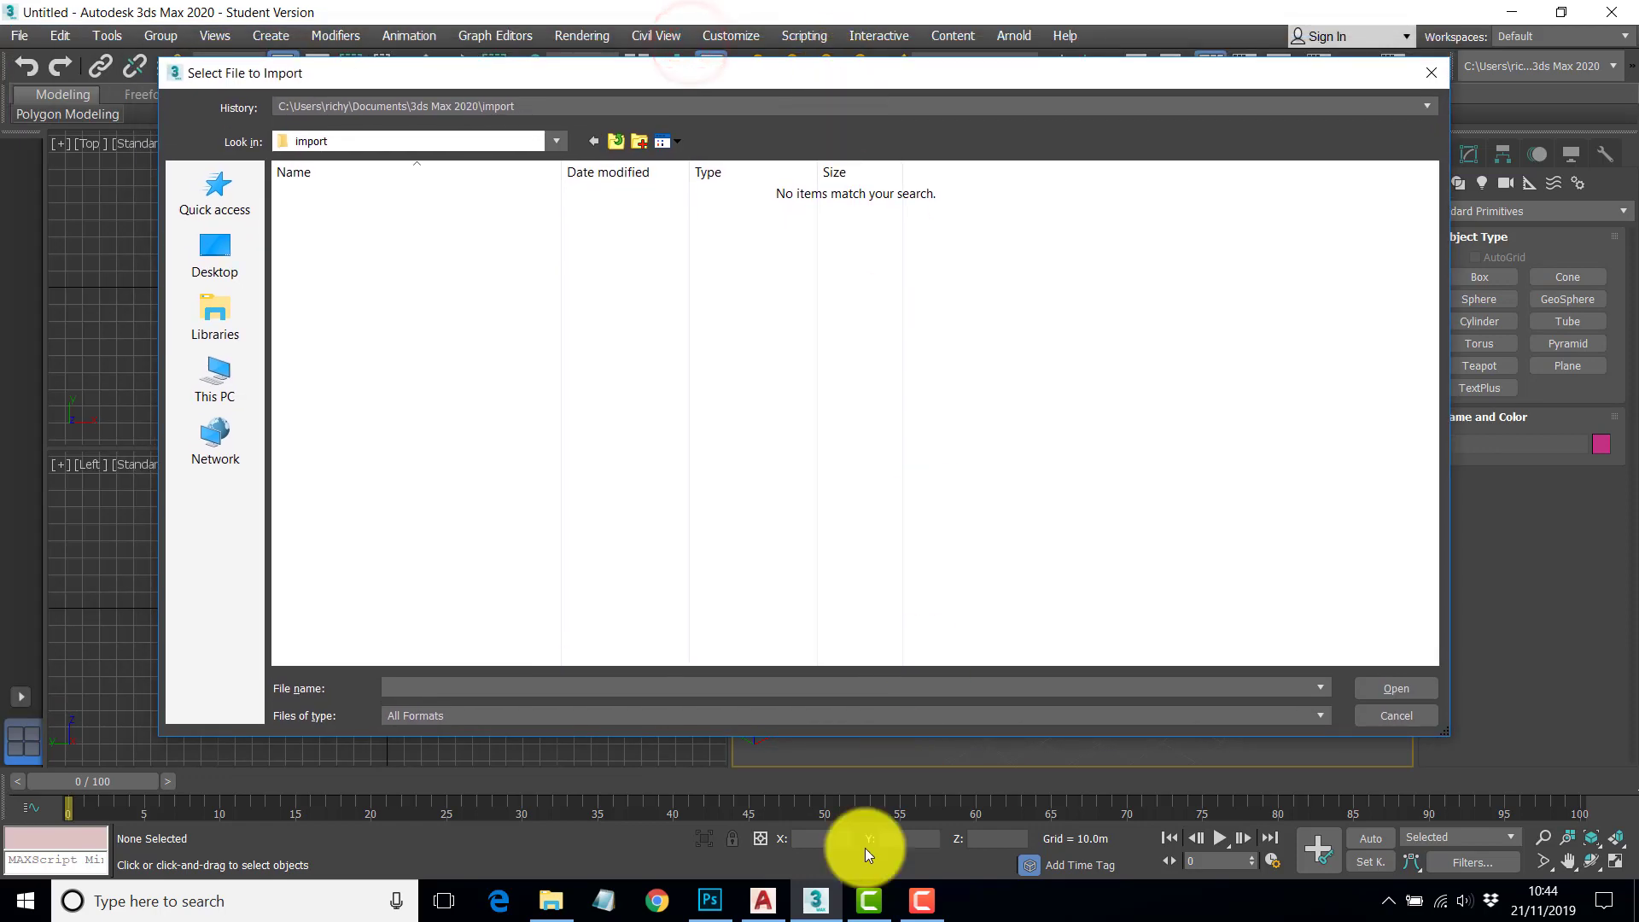
# - Switch to AutoCAD and examine the 3D wireframe building in simple_model.dwg from several angles and zoom levels
pyautogui.click(764, 902)
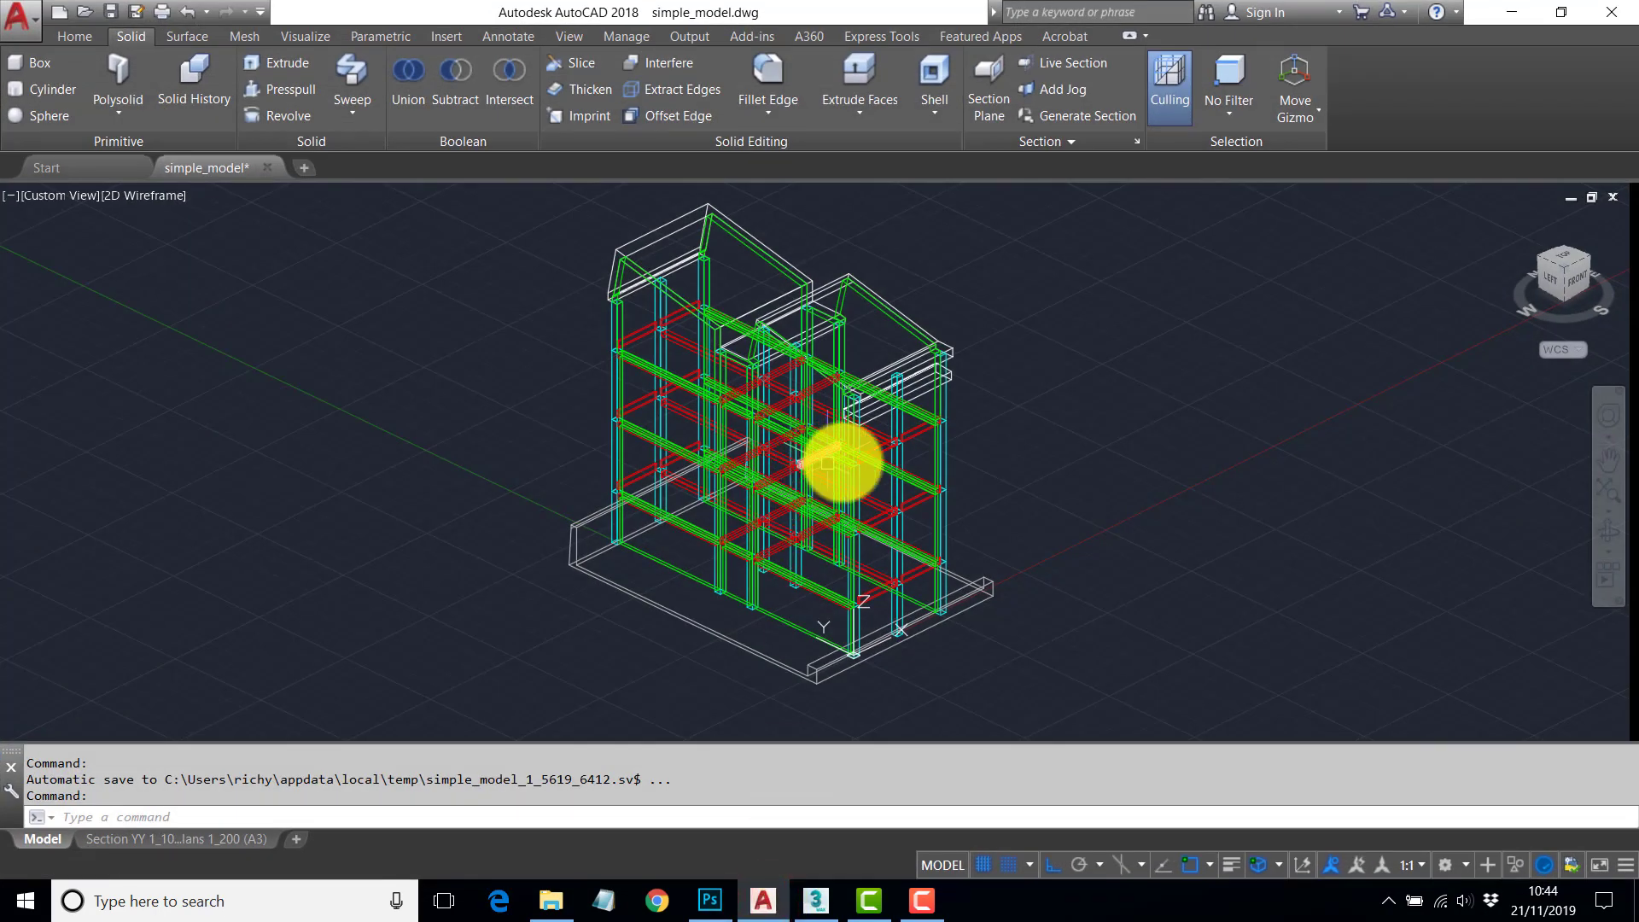
pyautogui.moveTo(842, 465)
pyautogui.keyDown('shift'); pyautogui.mouseDown(button='middle')
pyautogui.moveTo(812, 494)
pyautogui.moveTo(662, 447)
pyautogui.moveTo(868, 458)
pyautogui.mouseUp(button='middle'); pyautogui.keyUp('shift')
pyautogui.scroll(3, 921, 569)
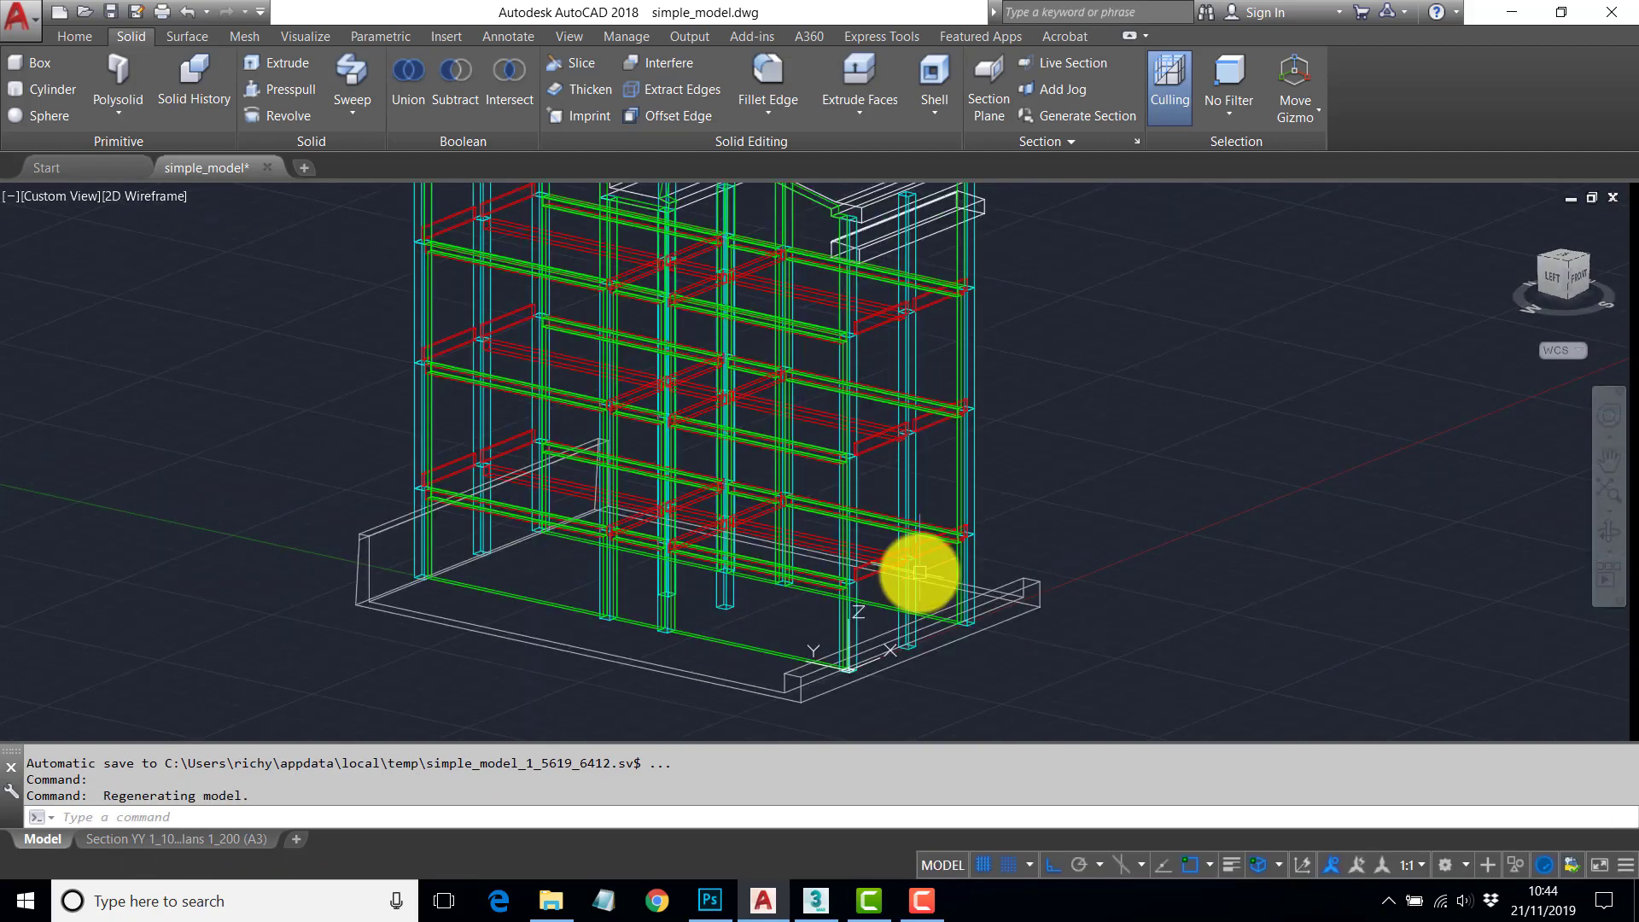
pyautogui.keyDown('shift'); pyautogui.moveTo(904, 512); pyautogui.dragTo(828, 447, button='middle'); pyautogui.keyUp('shift')
pyautogui.scroll(-3, 828, 444)
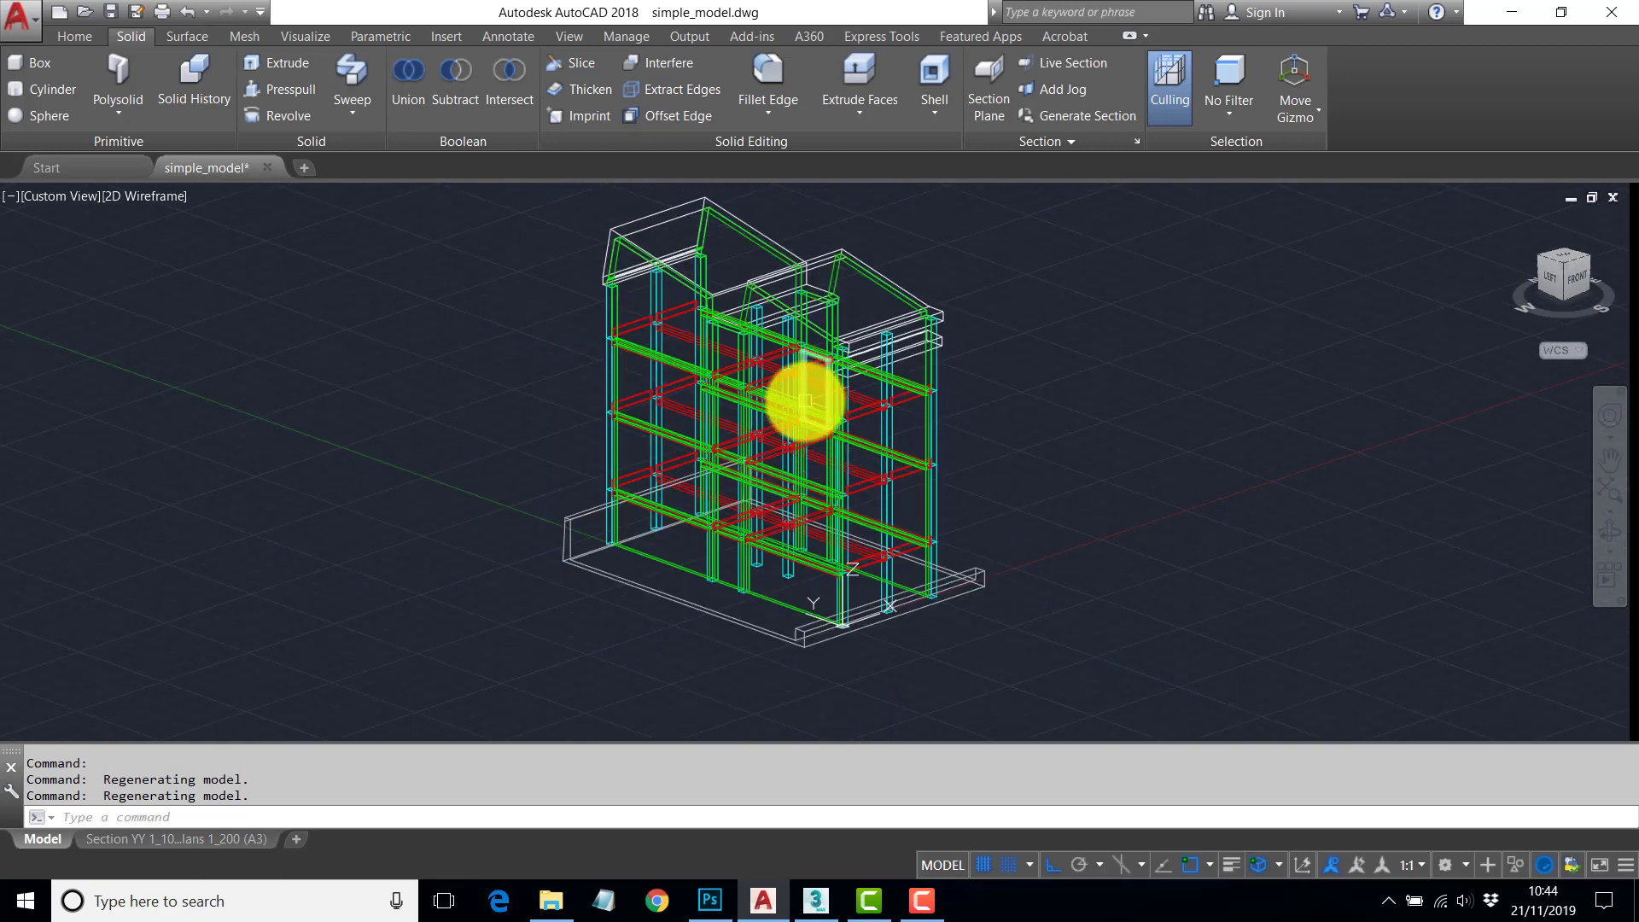
pyautogui.scroll(3, 812, 392)
pyautogui.scroll(-3, 815, 389)
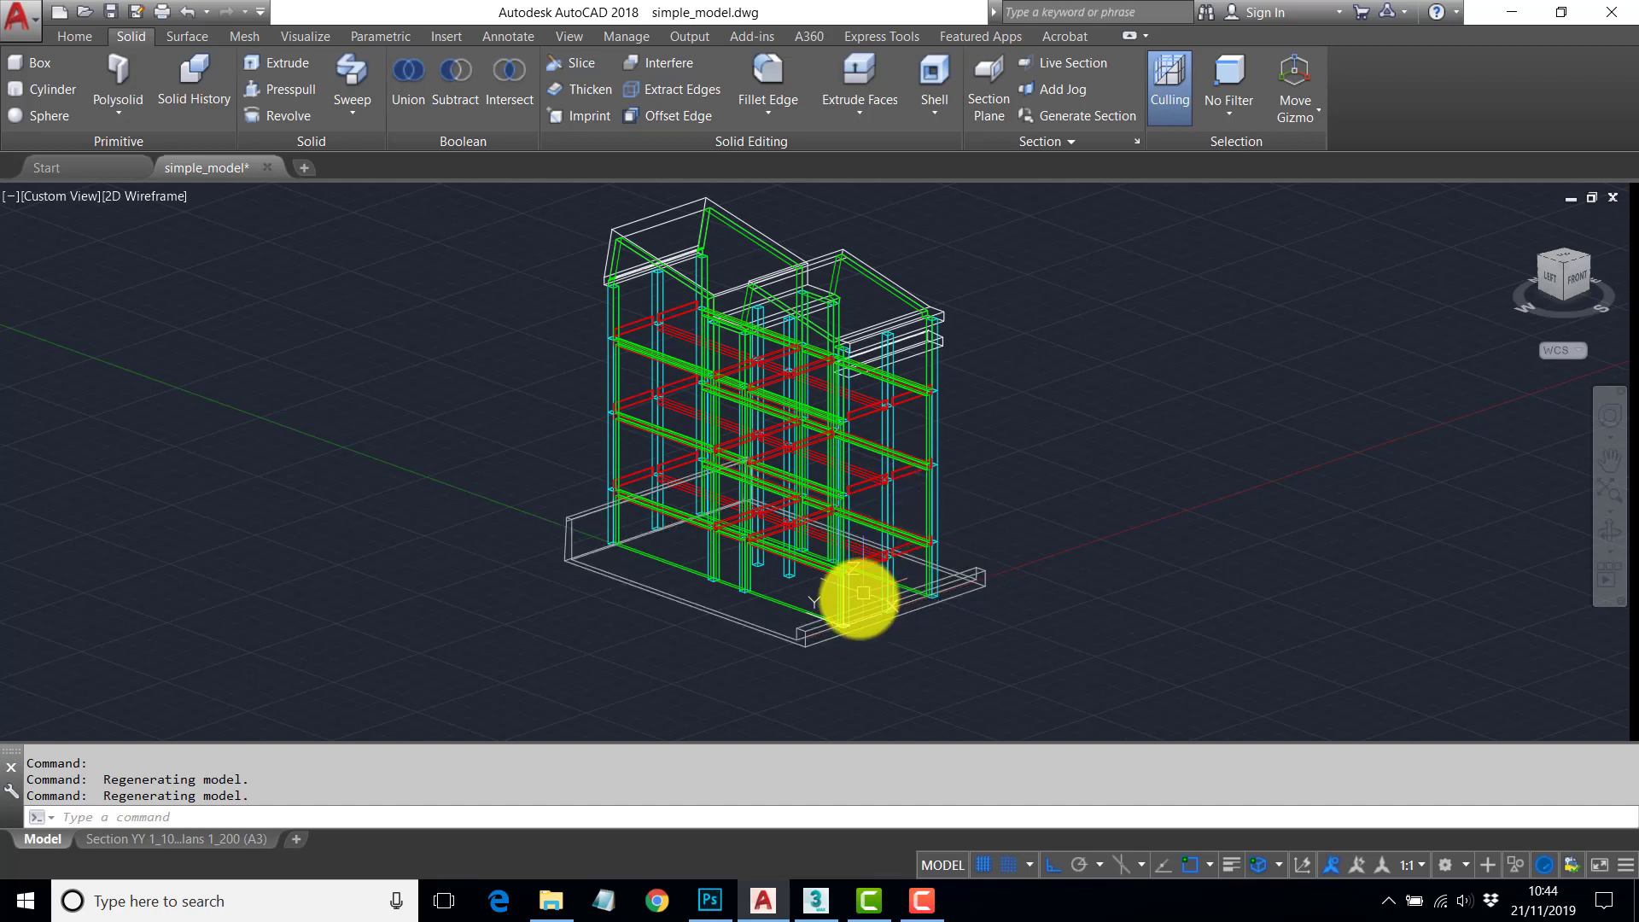
# - Examine the base slab, ground-floor columns and walls of the wireframe building, selecting individual solids to see what they cover
pyautogui.click(823, 638)
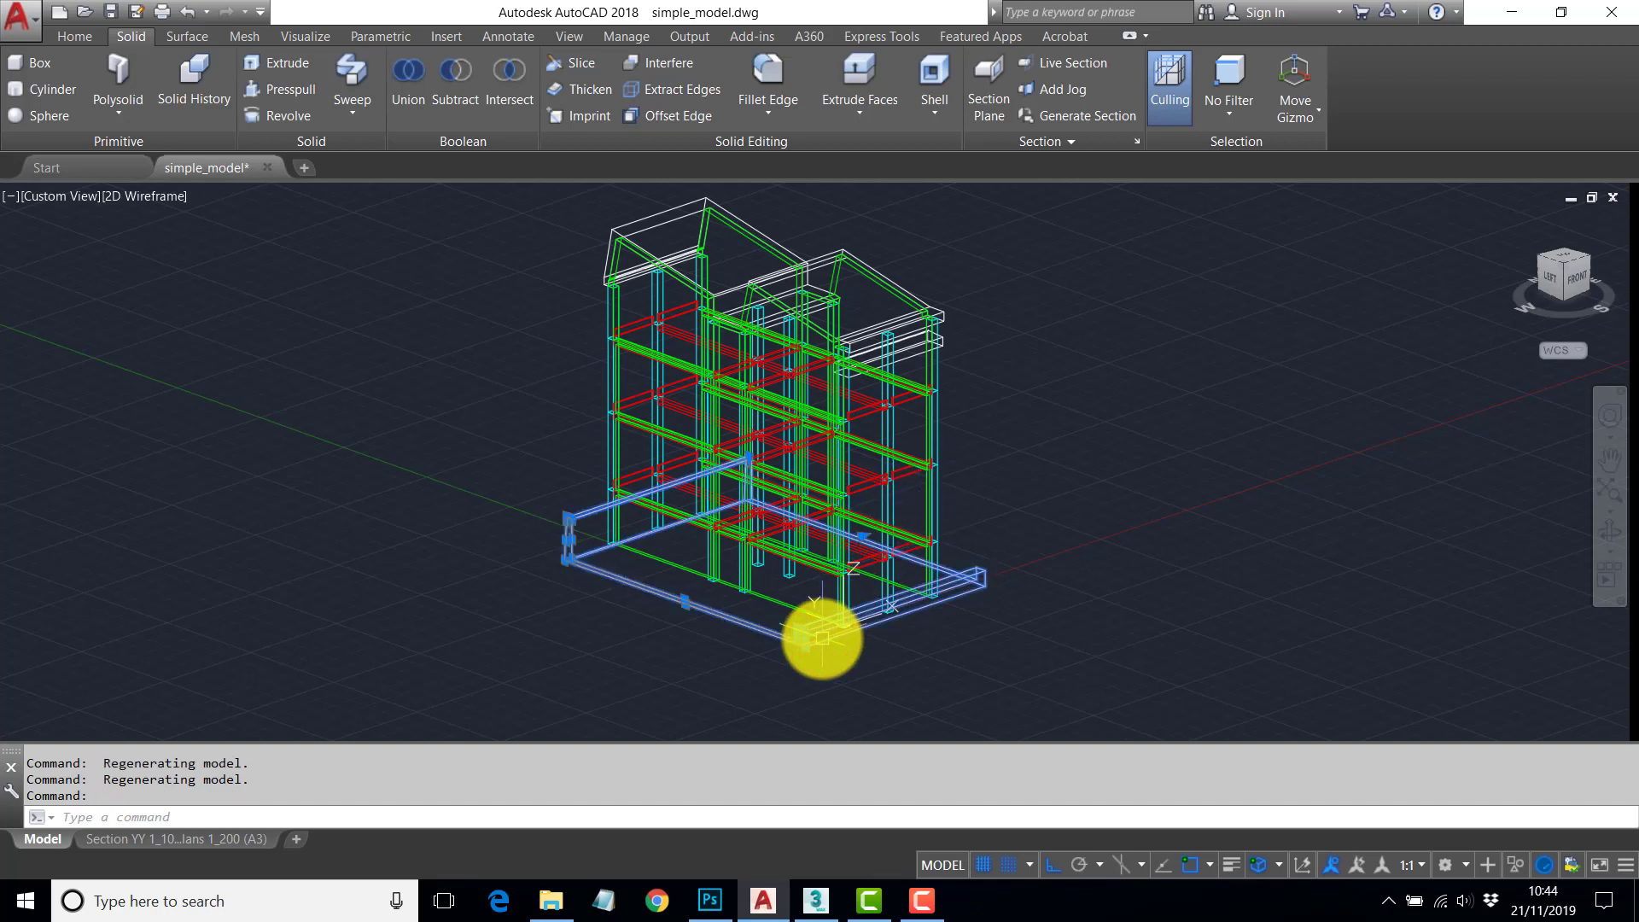
pyautogui.press('Escape')
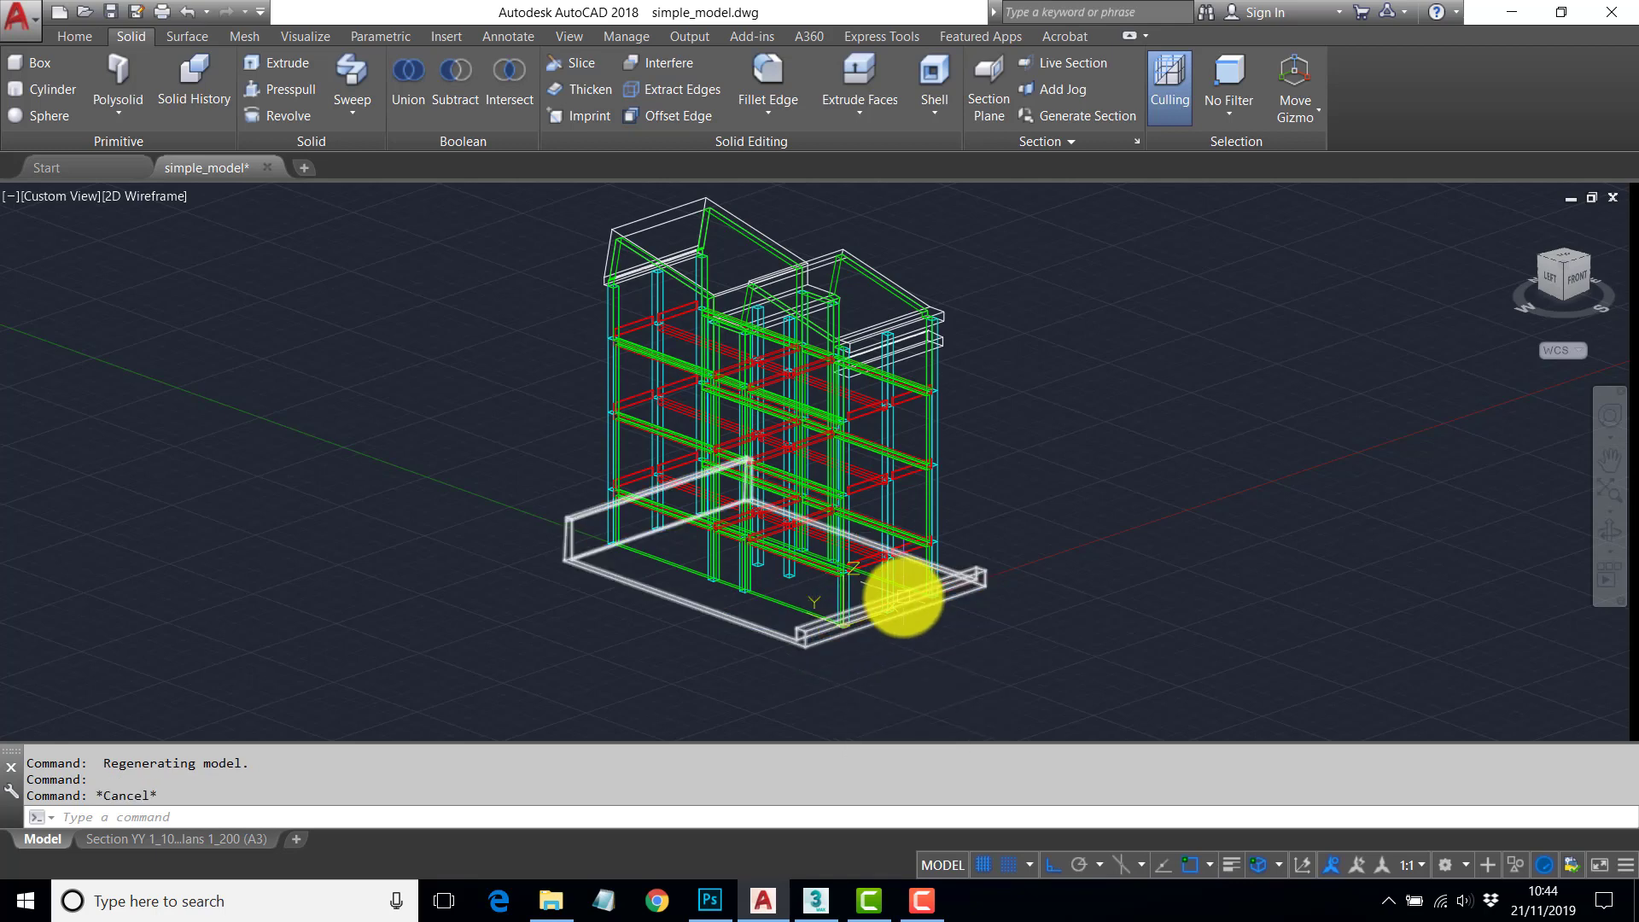
pyautogui.scroll(4, 874, 585)
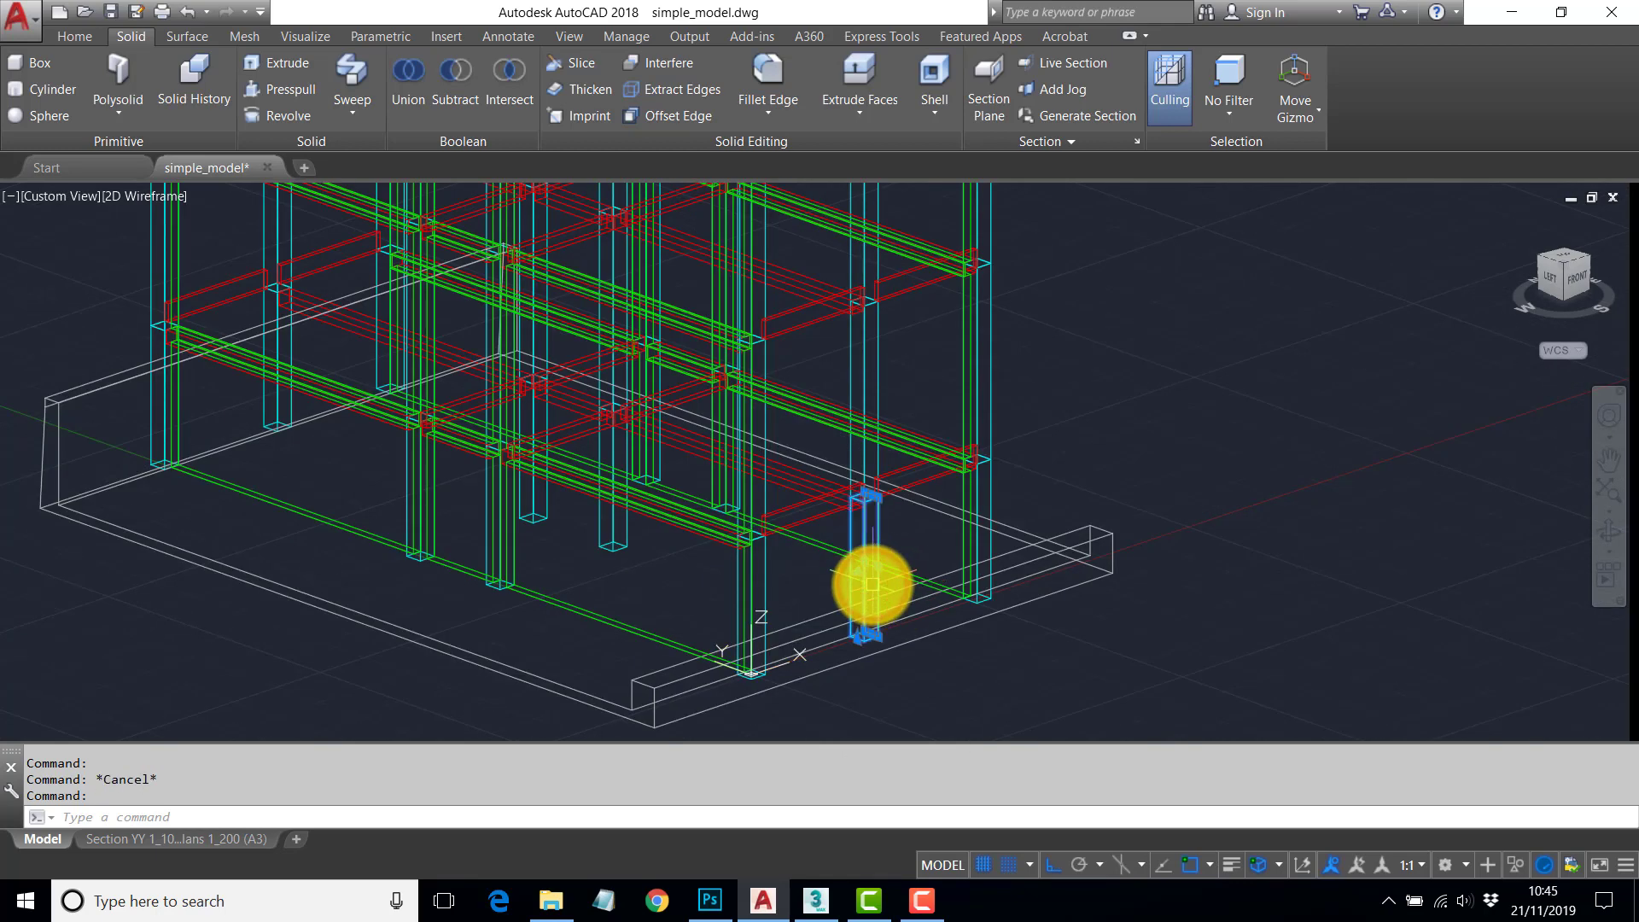
pyautogui.click(820, 513)
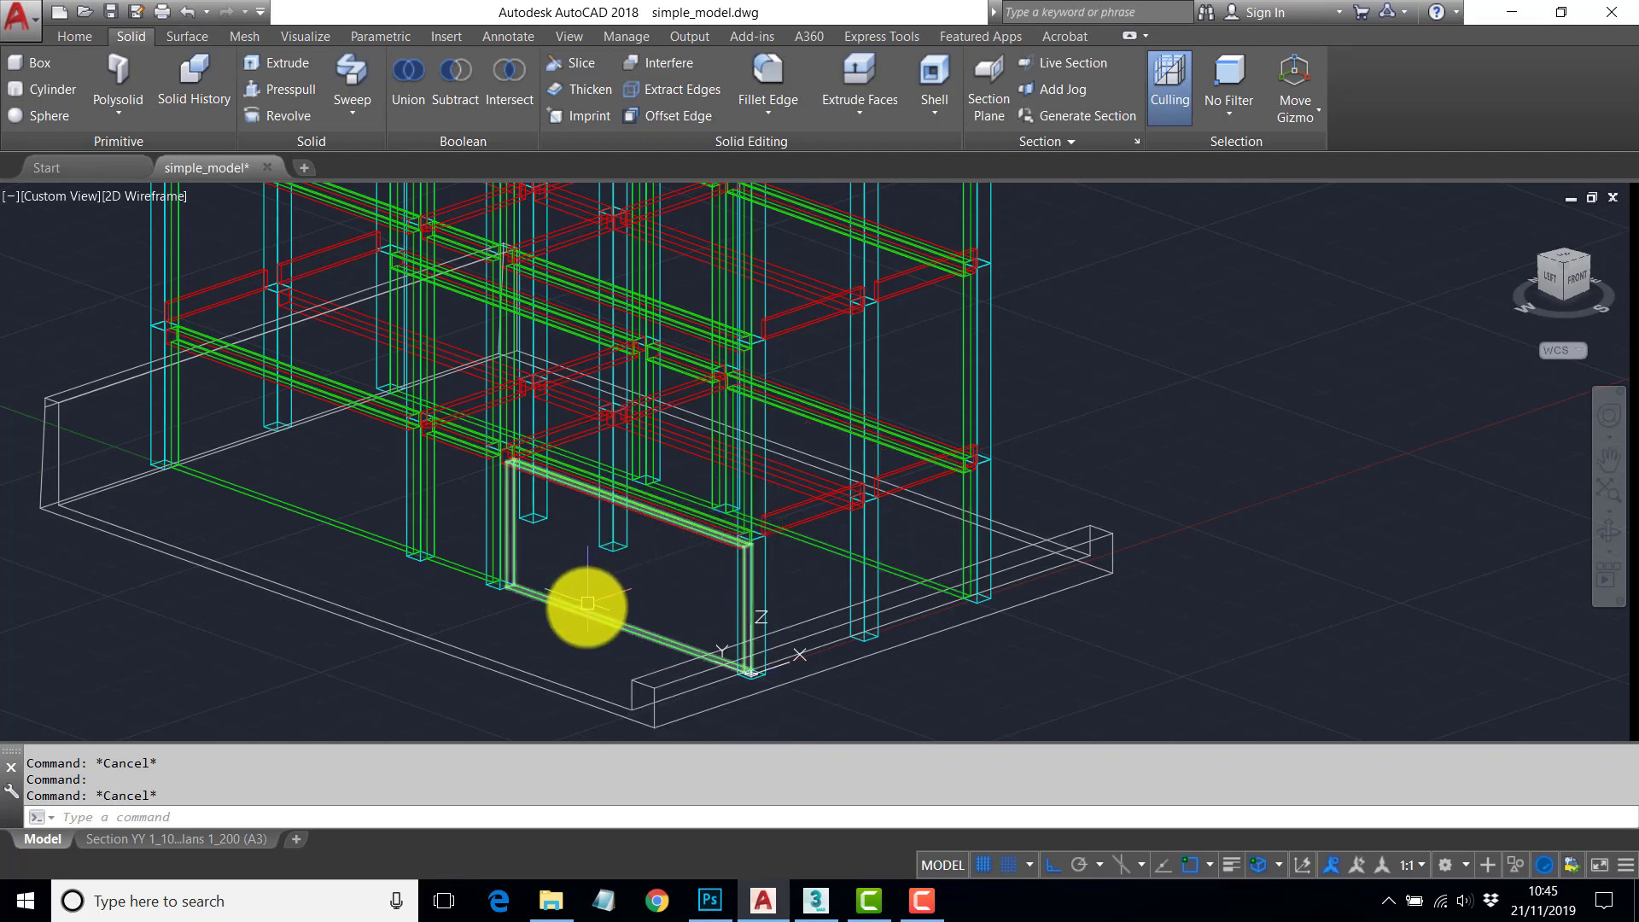
pyautogui.moveTo(863, 497)
pyautogui.keyDown('shift'); pyautogui.mouseDown(button='middle')
pyautogui.moveTo(641, 512)
pyautogui.moveTo(827, 512)
pyautogui.mouseUp(button='middle'); pyautogui.keyUp('shift')
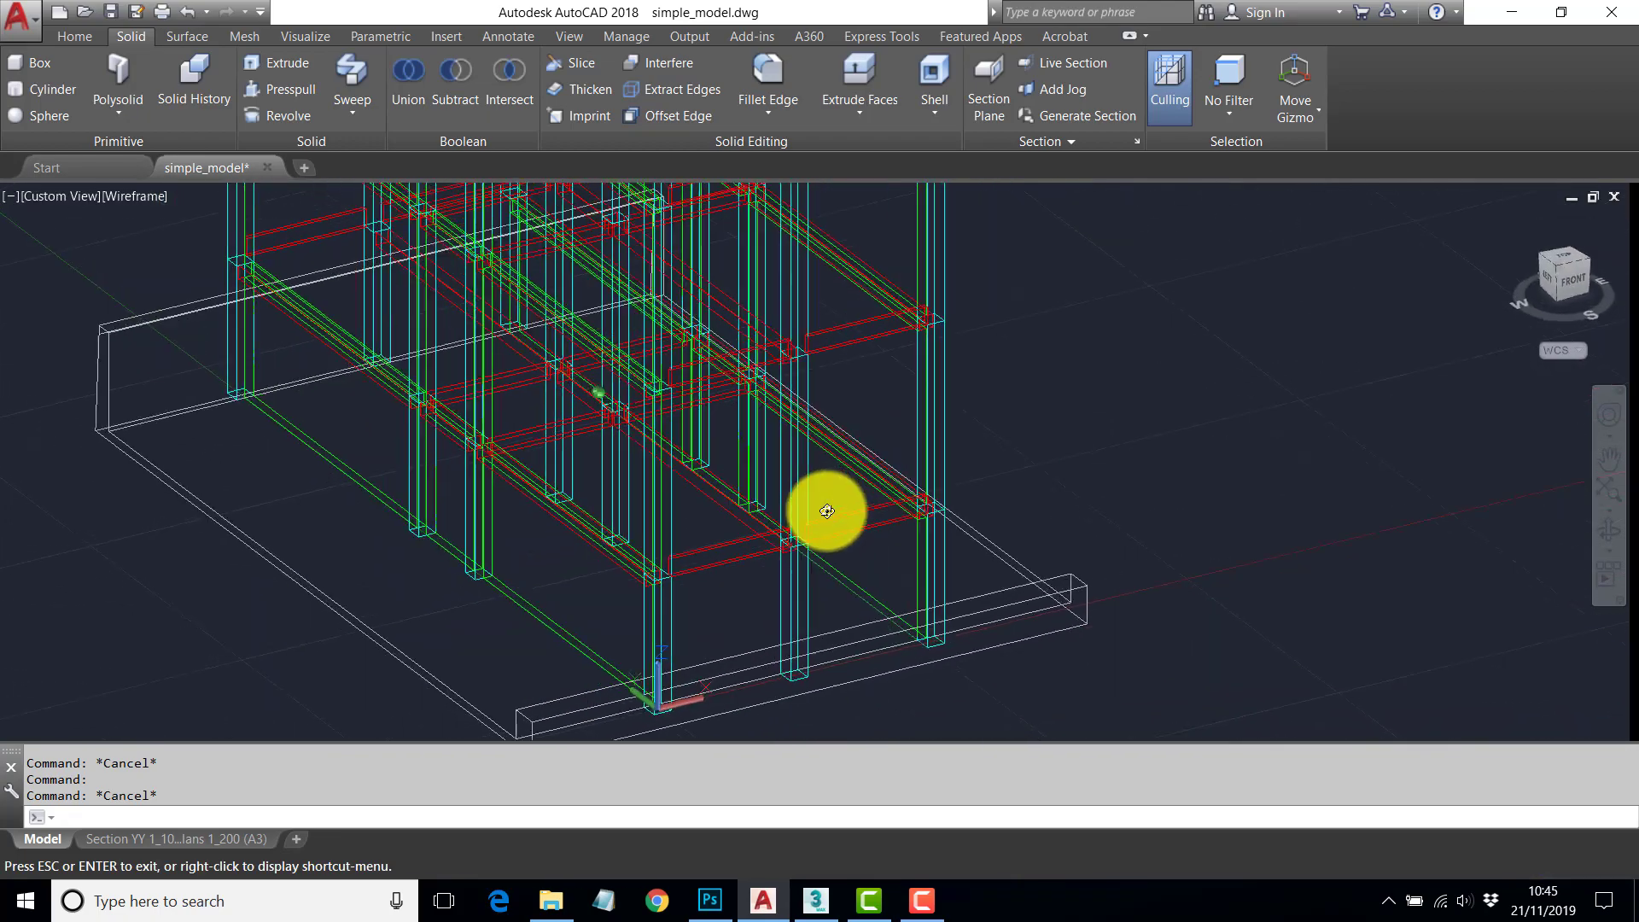
pyautogui.moveTo(760, 450); pyautogui.dragTo(809, 553, button='middle')
pyautogui.scroll(-2, 816, 538)
pyautogui.moveTo(826, 414); pyautogui.dragTo(831, 548, button='middle')
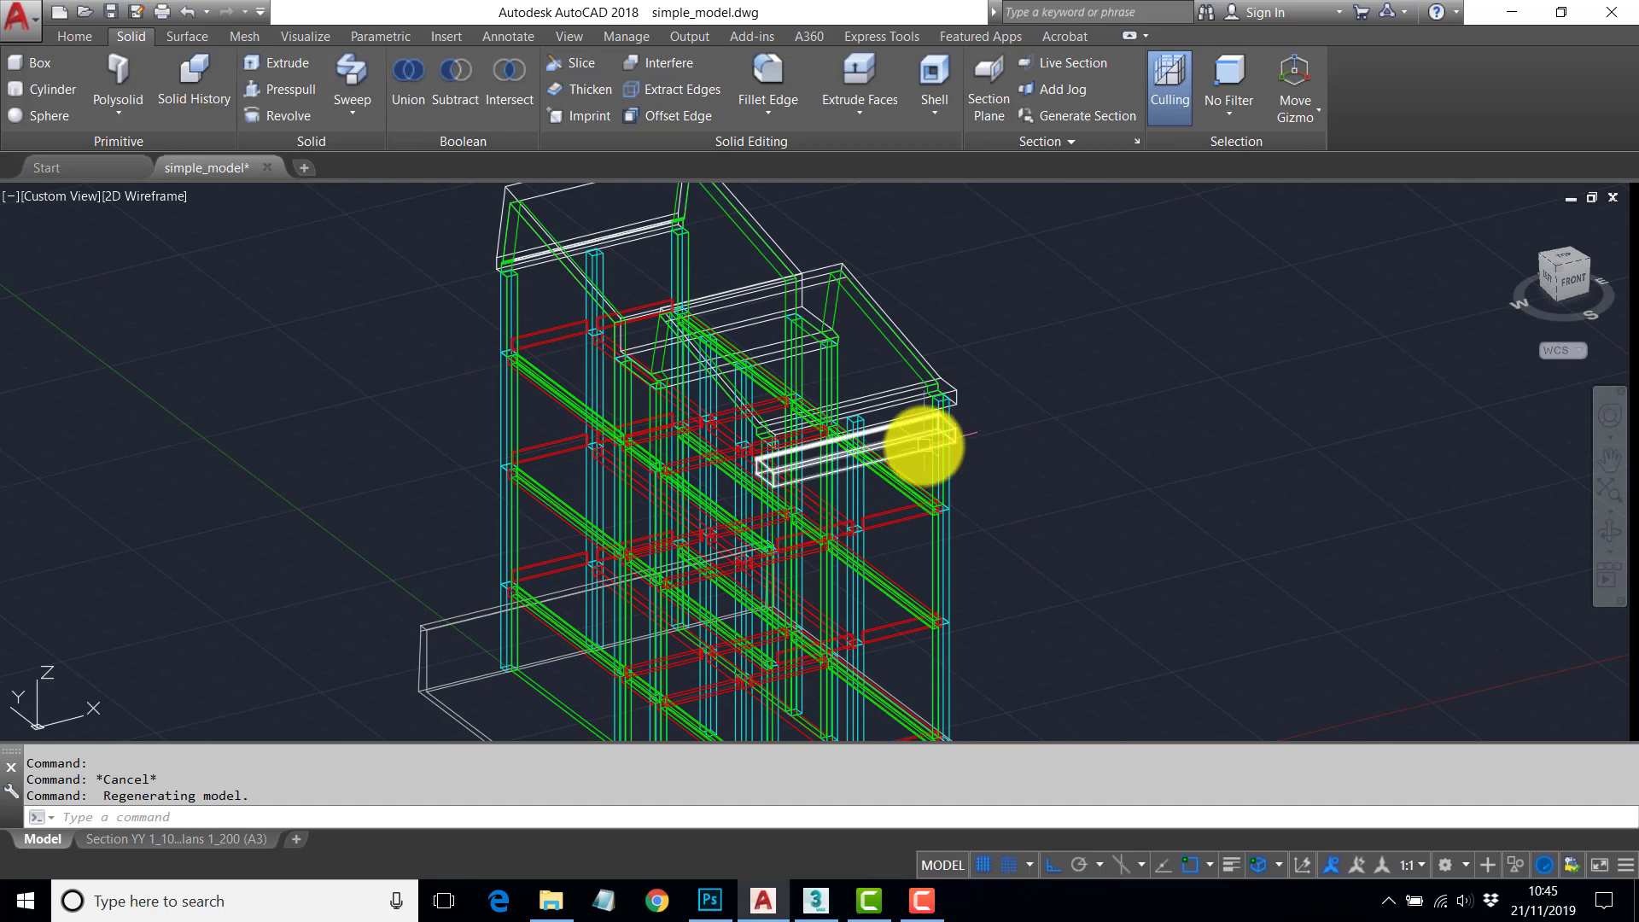
# - Examine the roof parts and the beam below the front roof edge, then view the whole wireframe building
pyautogui.click(923, 445)
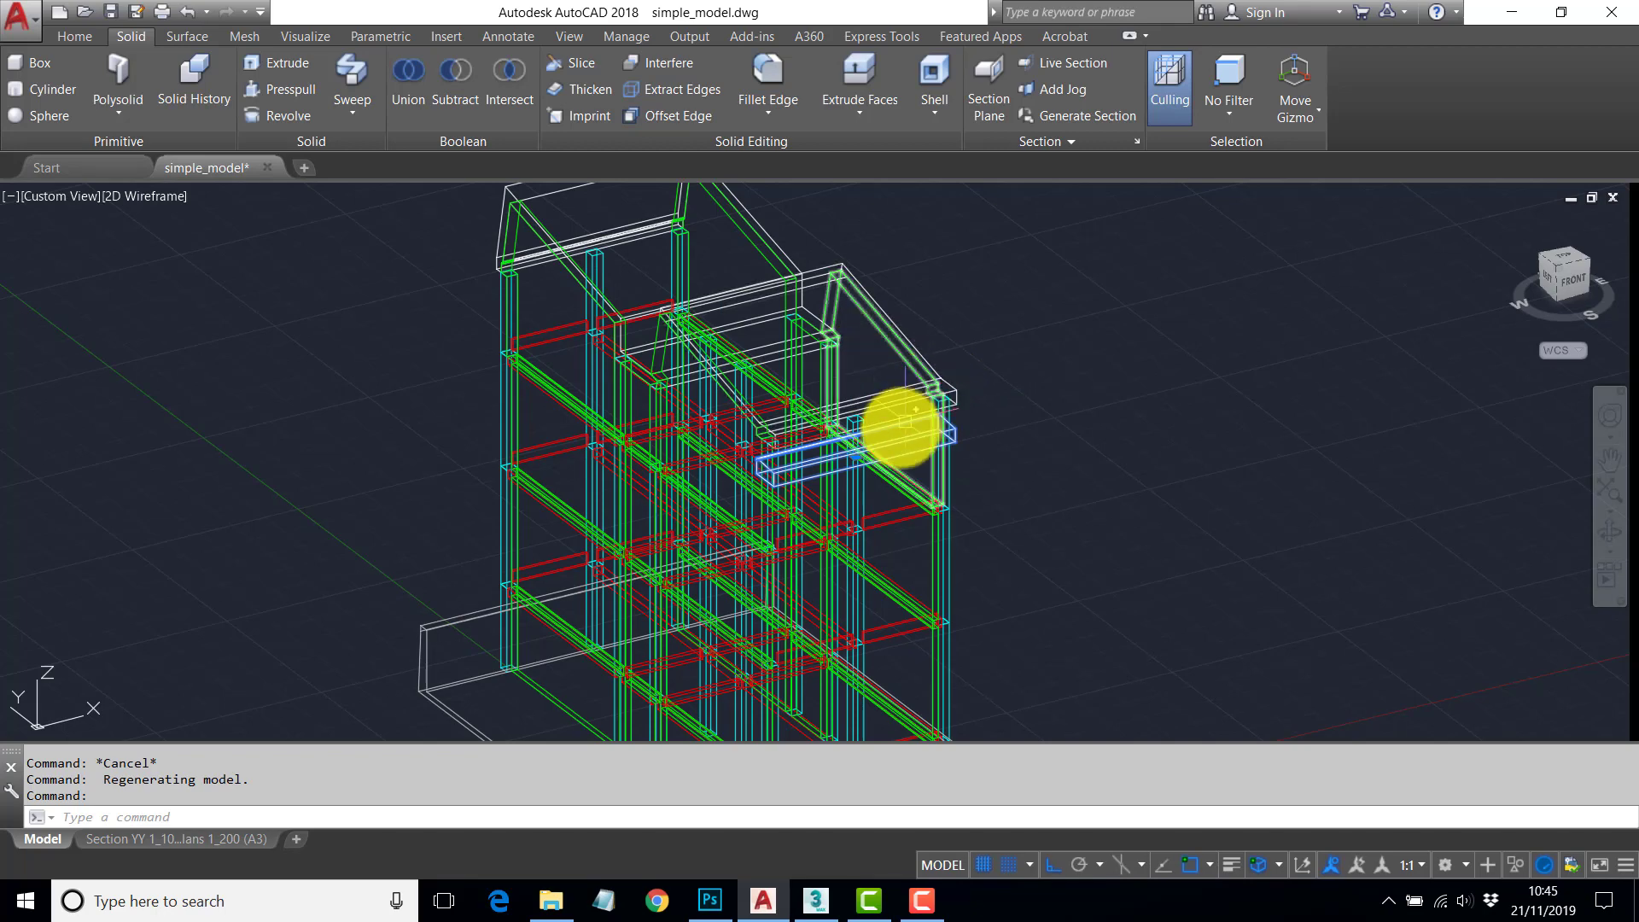
pyautogui.press('Escape')
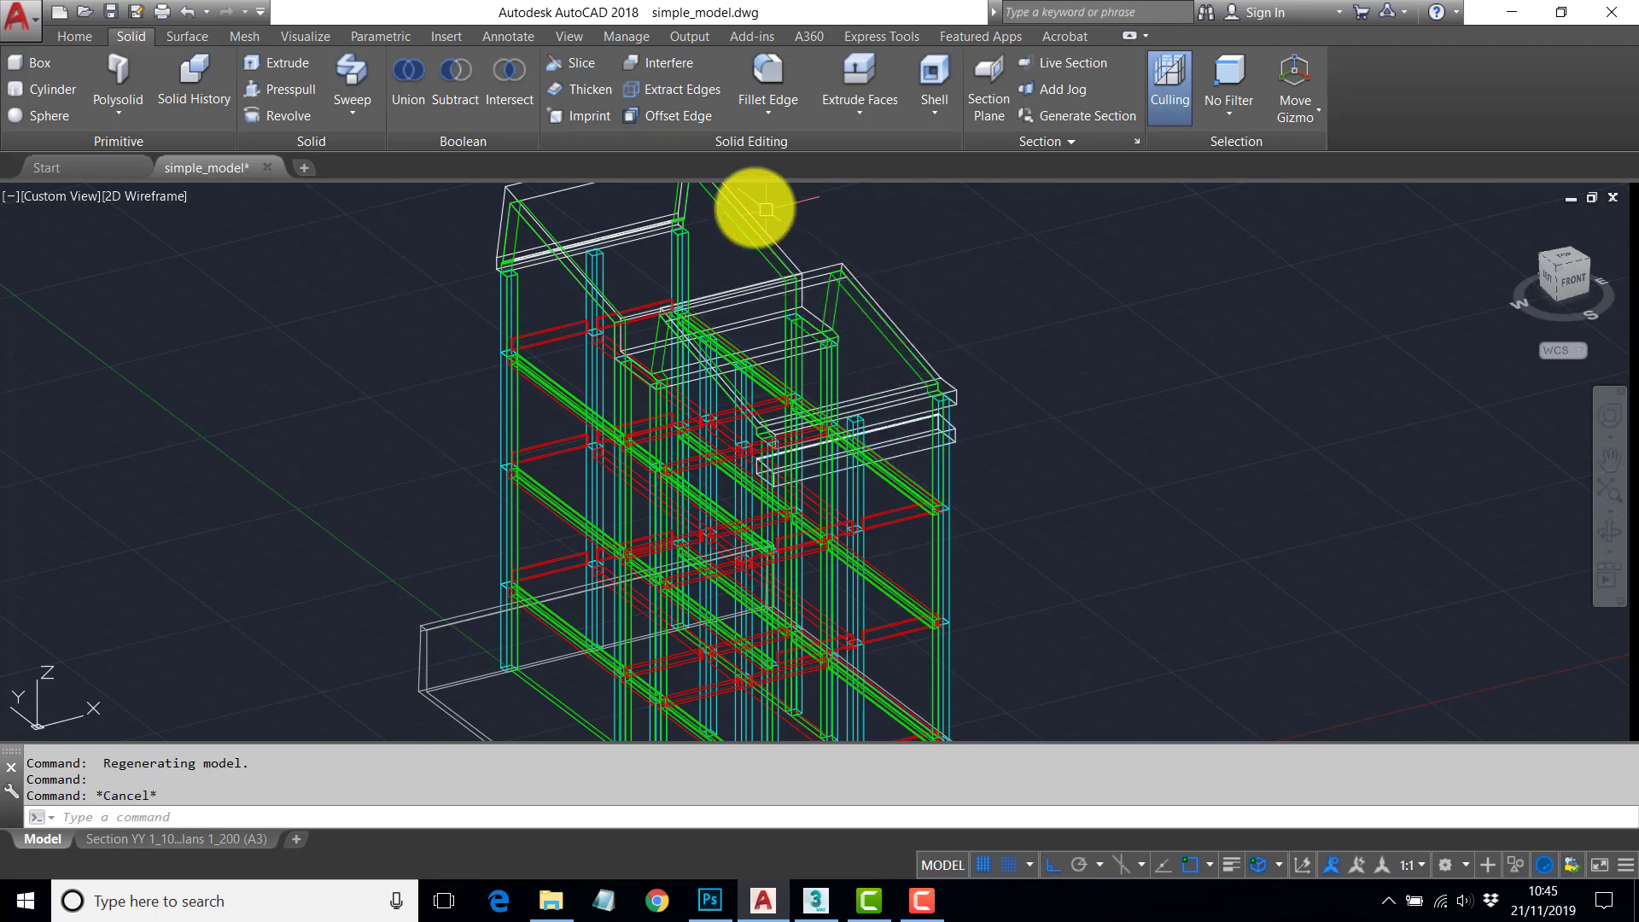
pyautogui.moveTo(786, 248); pyautogui.dragTo(842, 322, button='middle')
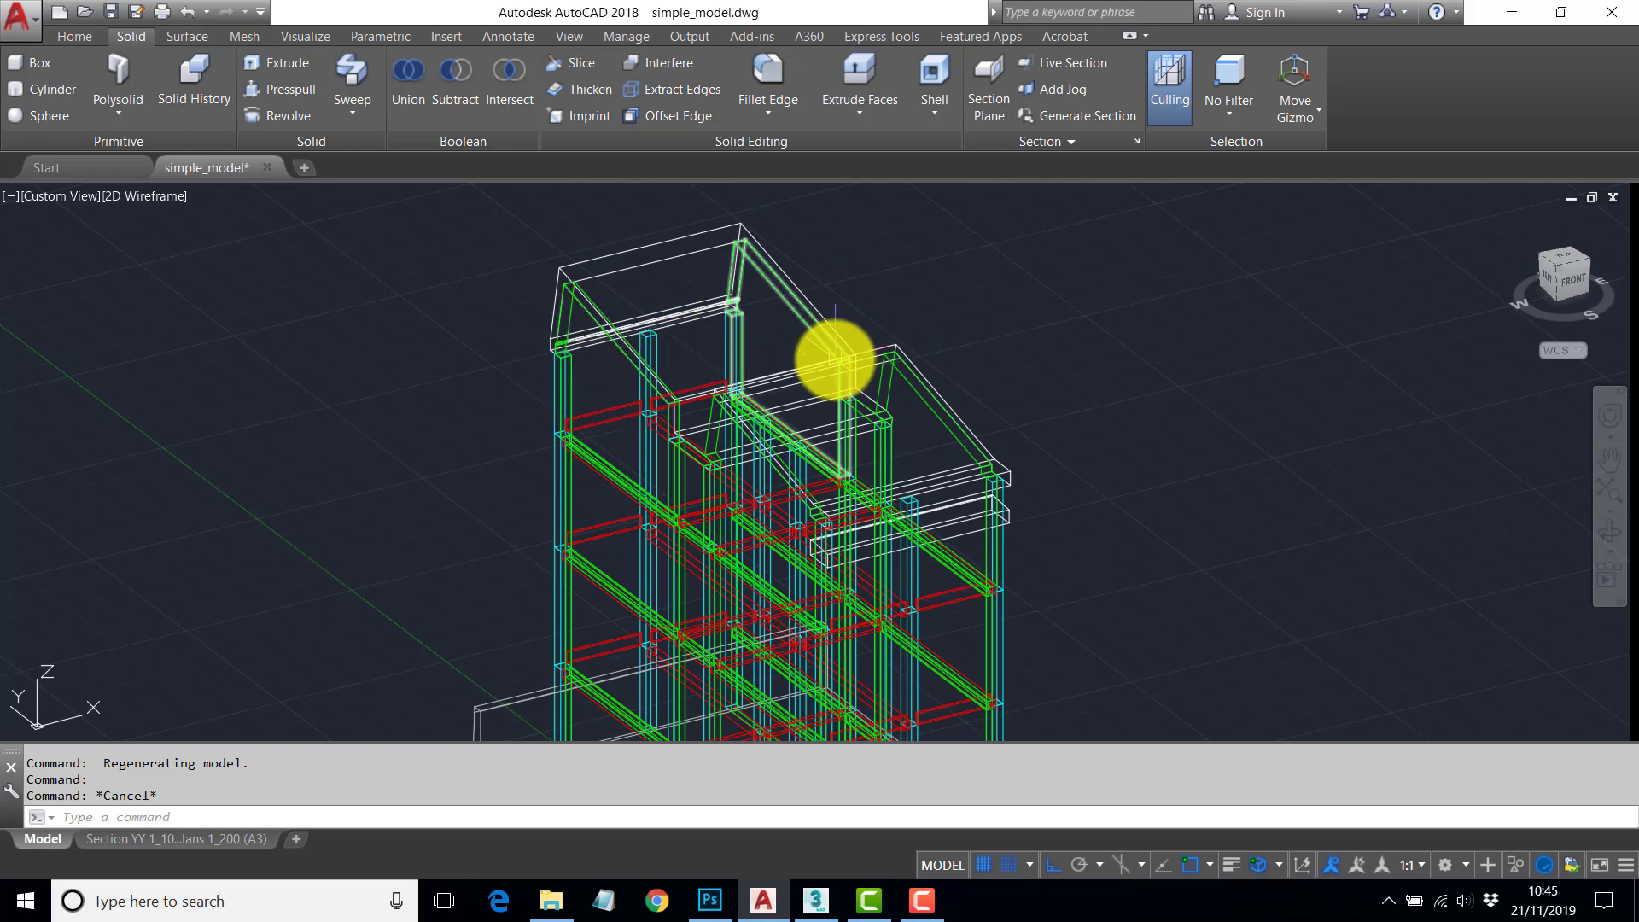
pyautogui.scroll(-3, 835, 359)
pyautogui.moveTo(933, 365)
pyautogui.keyDown('shift'); pyautogui.mouseDown(button='middle')
pyautogui.moveTo(911, 330)
pyautogui.moveTo(970, 432)
pyautogui.moveTo(939, 380)
pyautogui.mouseUp(button='middle'); pyautogui.keyUp('shift')
# - Display the building in the Shaded with edges visual style and inspect it from several angles
pyautogui.click(146, 196)
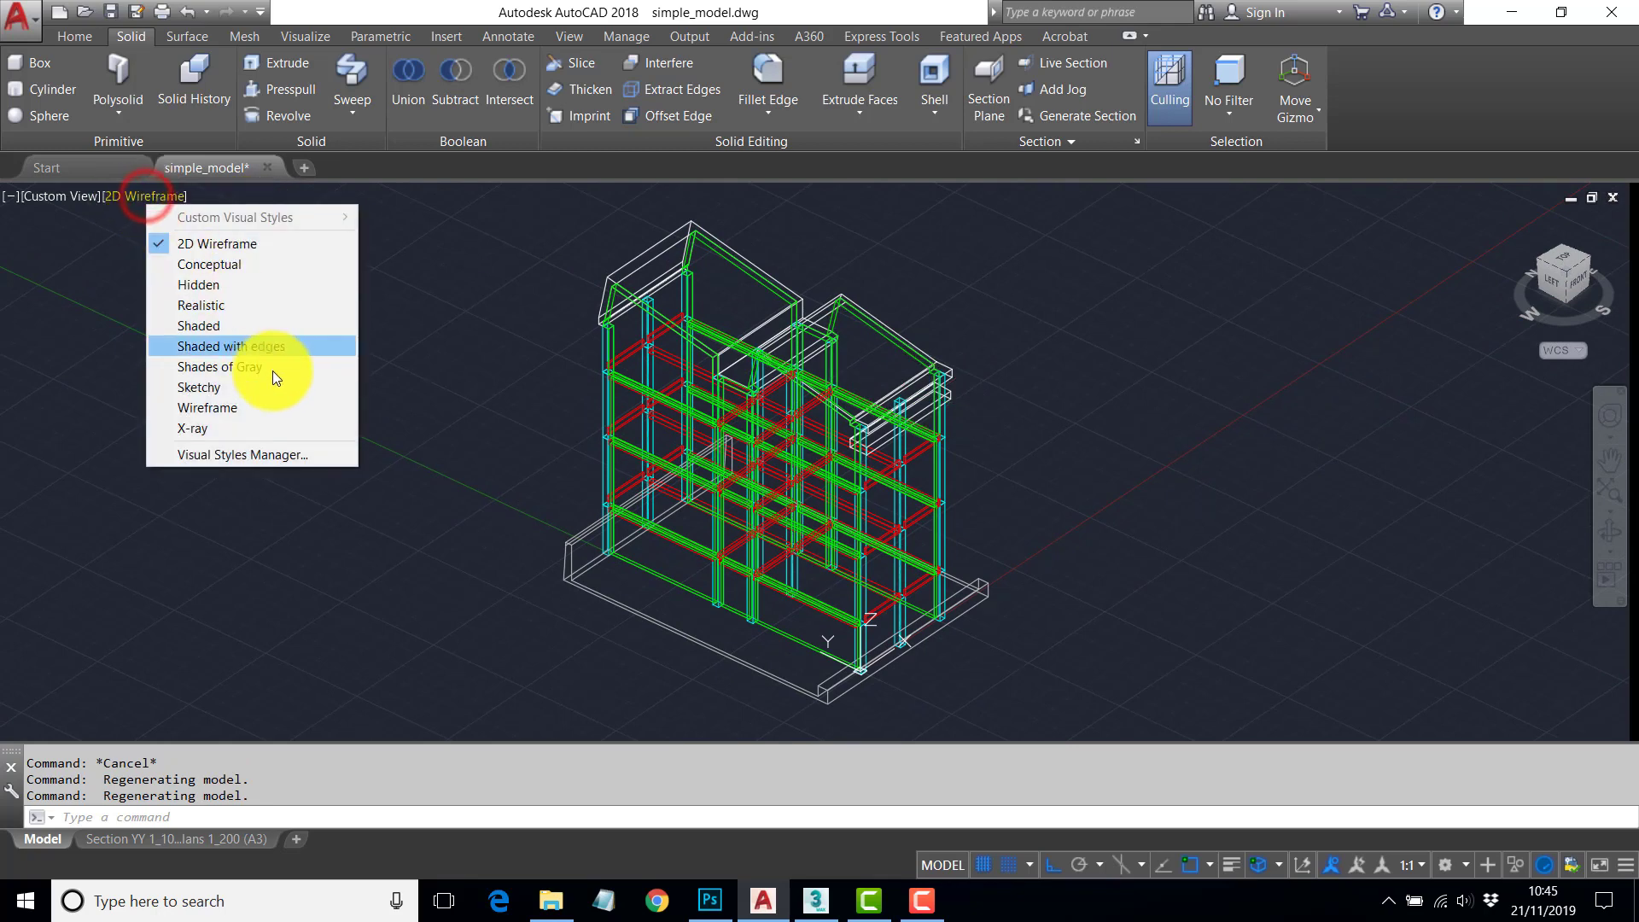
pyautogui.click(234, 347)
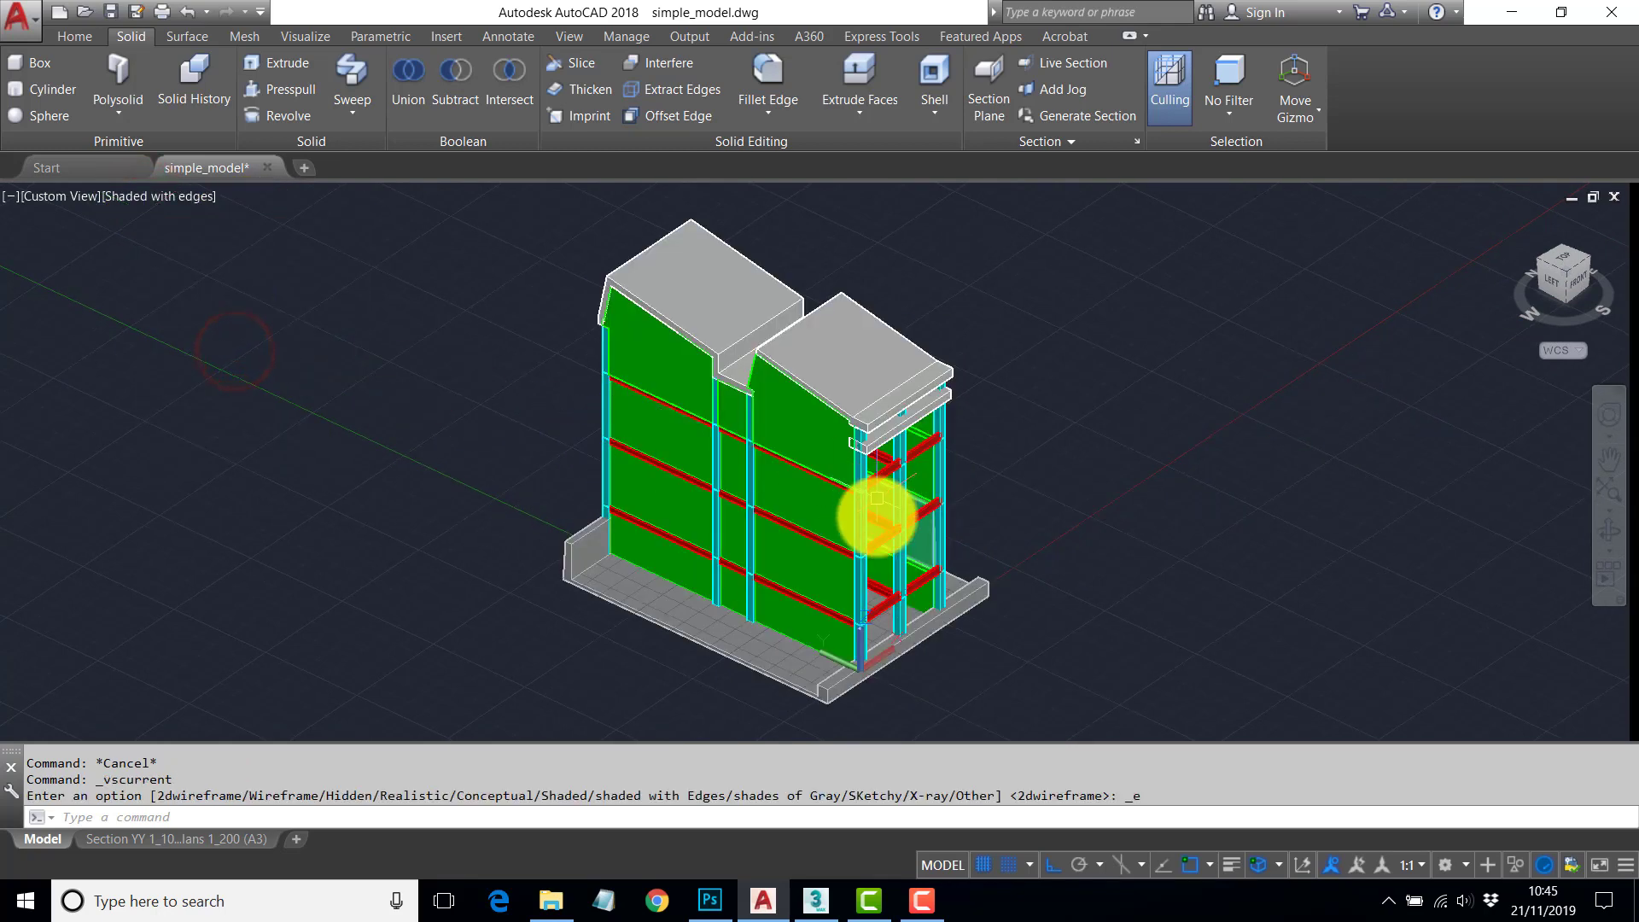
pyautogui.moveTo(868, 506)
pyautogui.keyDown('shift'); pyautogui.mouseDown(button='middle')
pyautogui.moveTo(877, 544)
pyautogui.moveTo(787, 524)
pyautogui.moveTo(812, 439)
pyautogui.moveTo(892, 445)
pyautogui.moveTo(743, 464)
pyautogui.moveTo(717, 490)
pyautogui.moveTo(871, 501)
pyautogui.moveTo(897, 535)
pyautogui.moveTo(708, 513)
pyautogui.moveTo(896, 526)
pyautogui.mouseUp(button='middle'); pyautogui.keyUp('shift')
pyautogui.scroll(3, 900, 539)
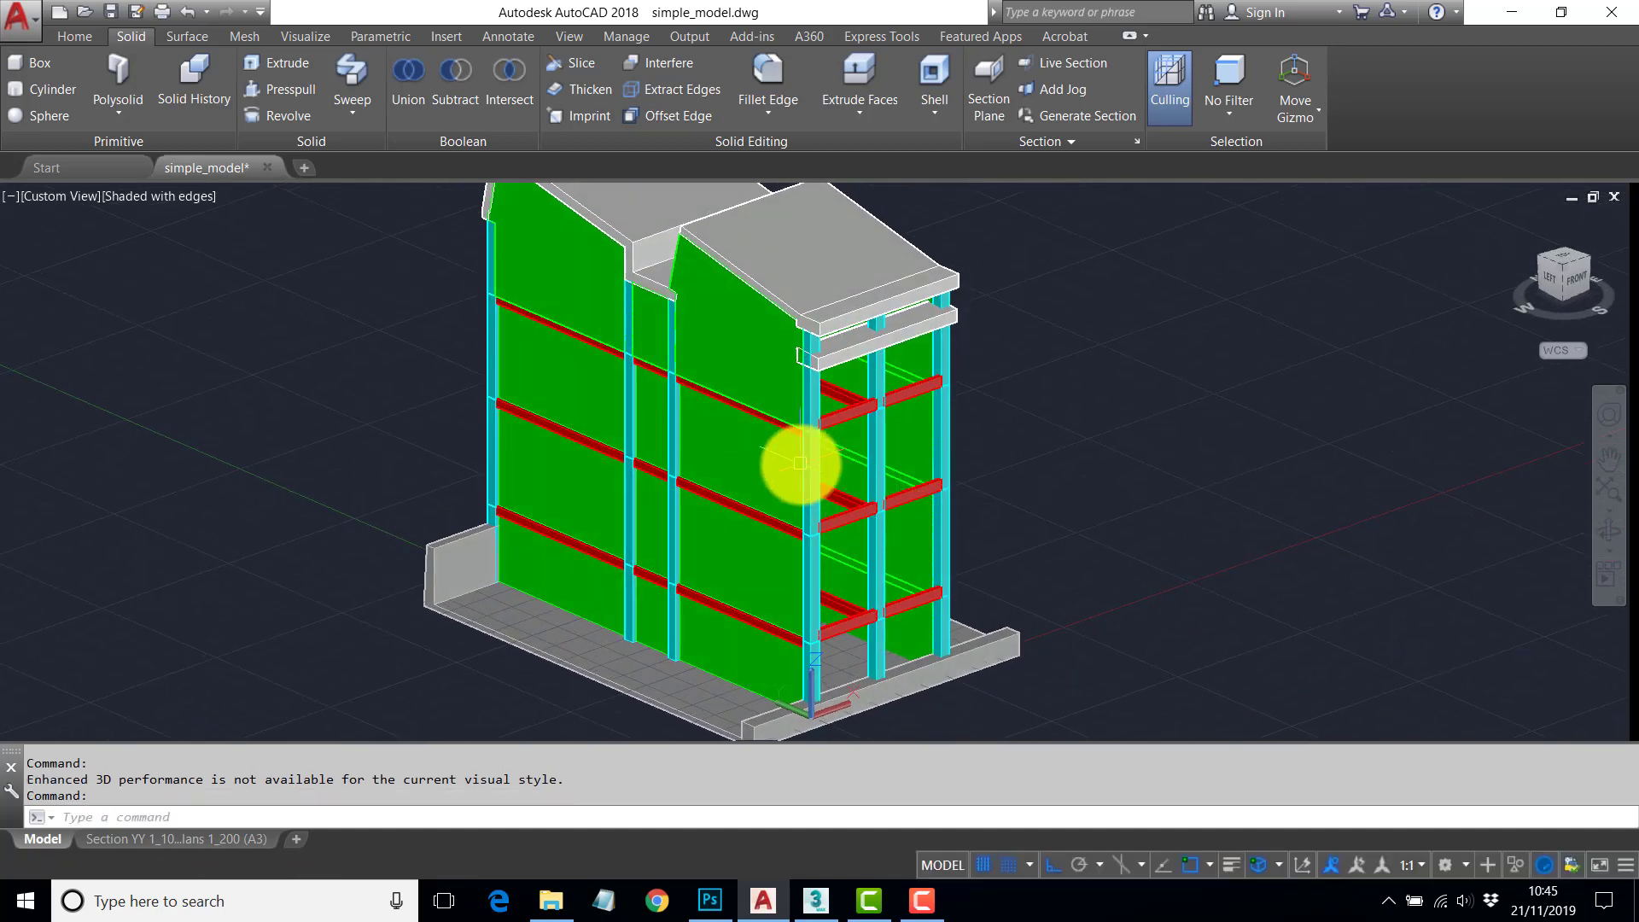
pyautogui.scroll(2, 812, 481)
pyautogui.scroll(-2, 813, 481)
pyautogui.keyDown('shift'); pyautogui.moveTo(707, 453); pyautogui.dragTo(828, 461, button='middle'); pyautogui.keyUp('shift')
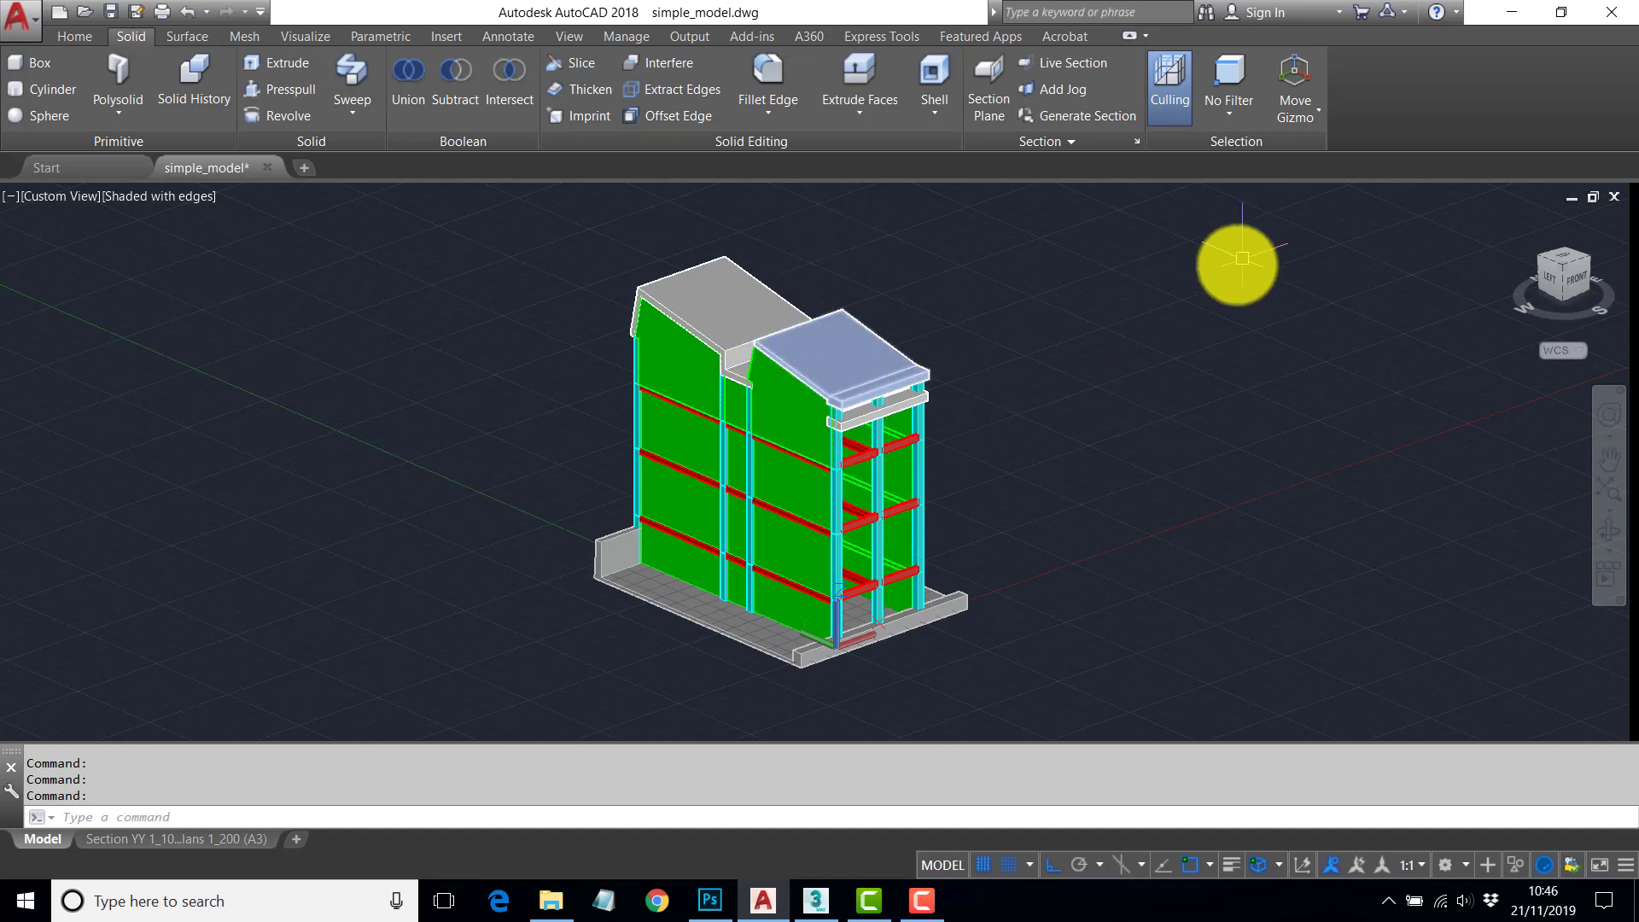
# - Close AutoCAD without saving and open simple_model.dwg from the Desktop's CRAWFORD\3DS MAX PERSPECTIVE SECTION folder for import into 3ds Max
pyautogui.click(1612, 12)
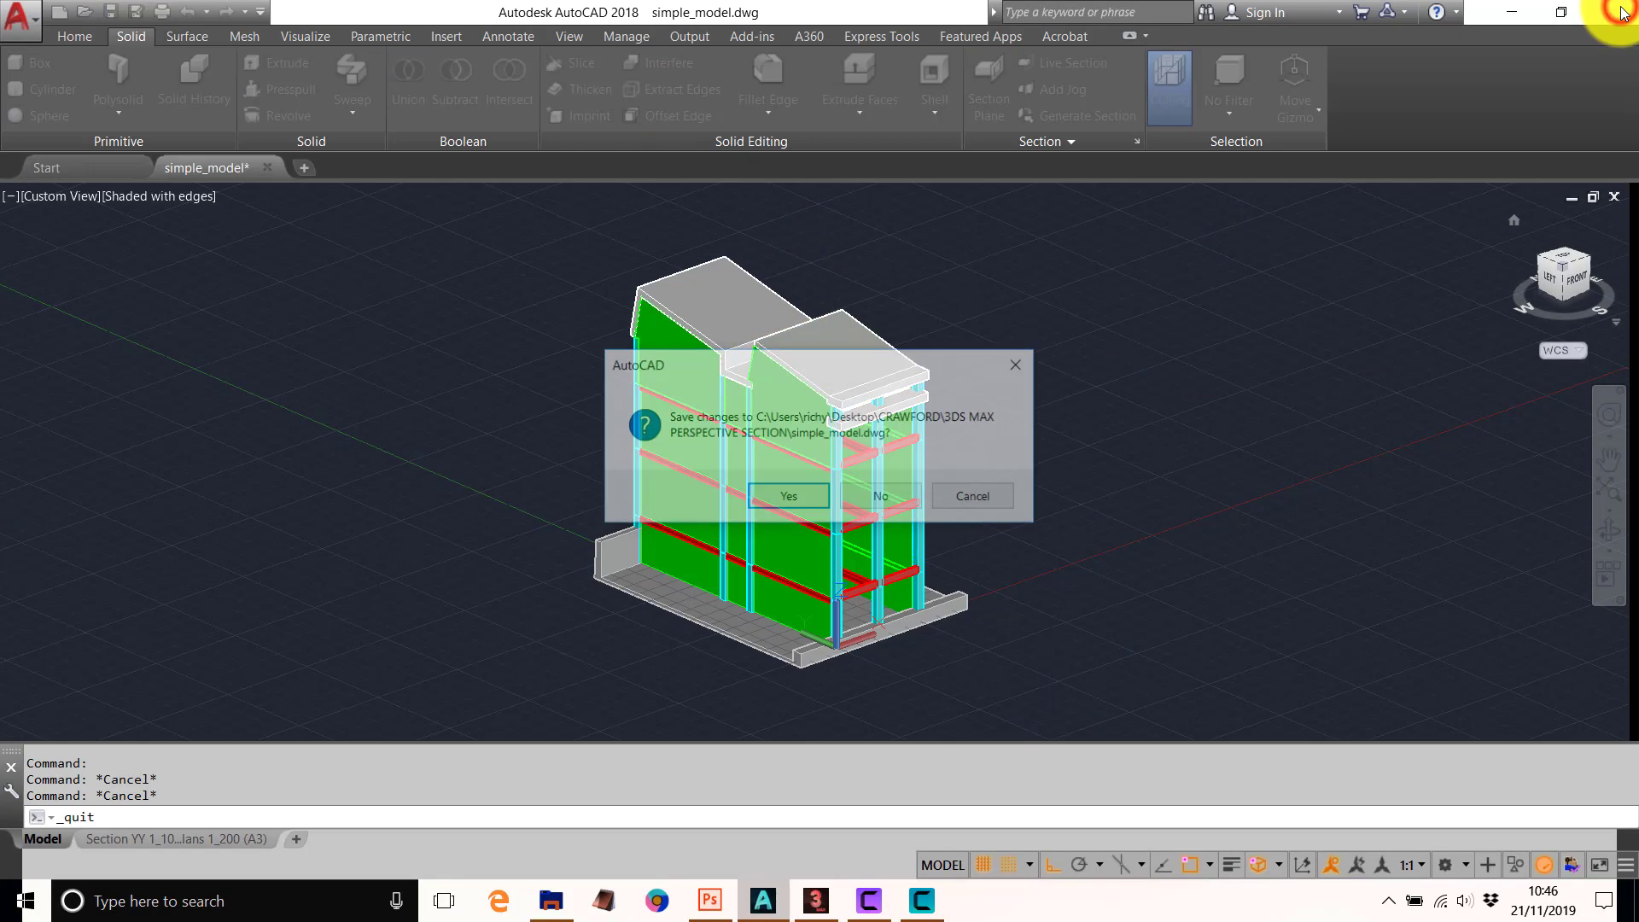
pyautogui.click(879, 495)
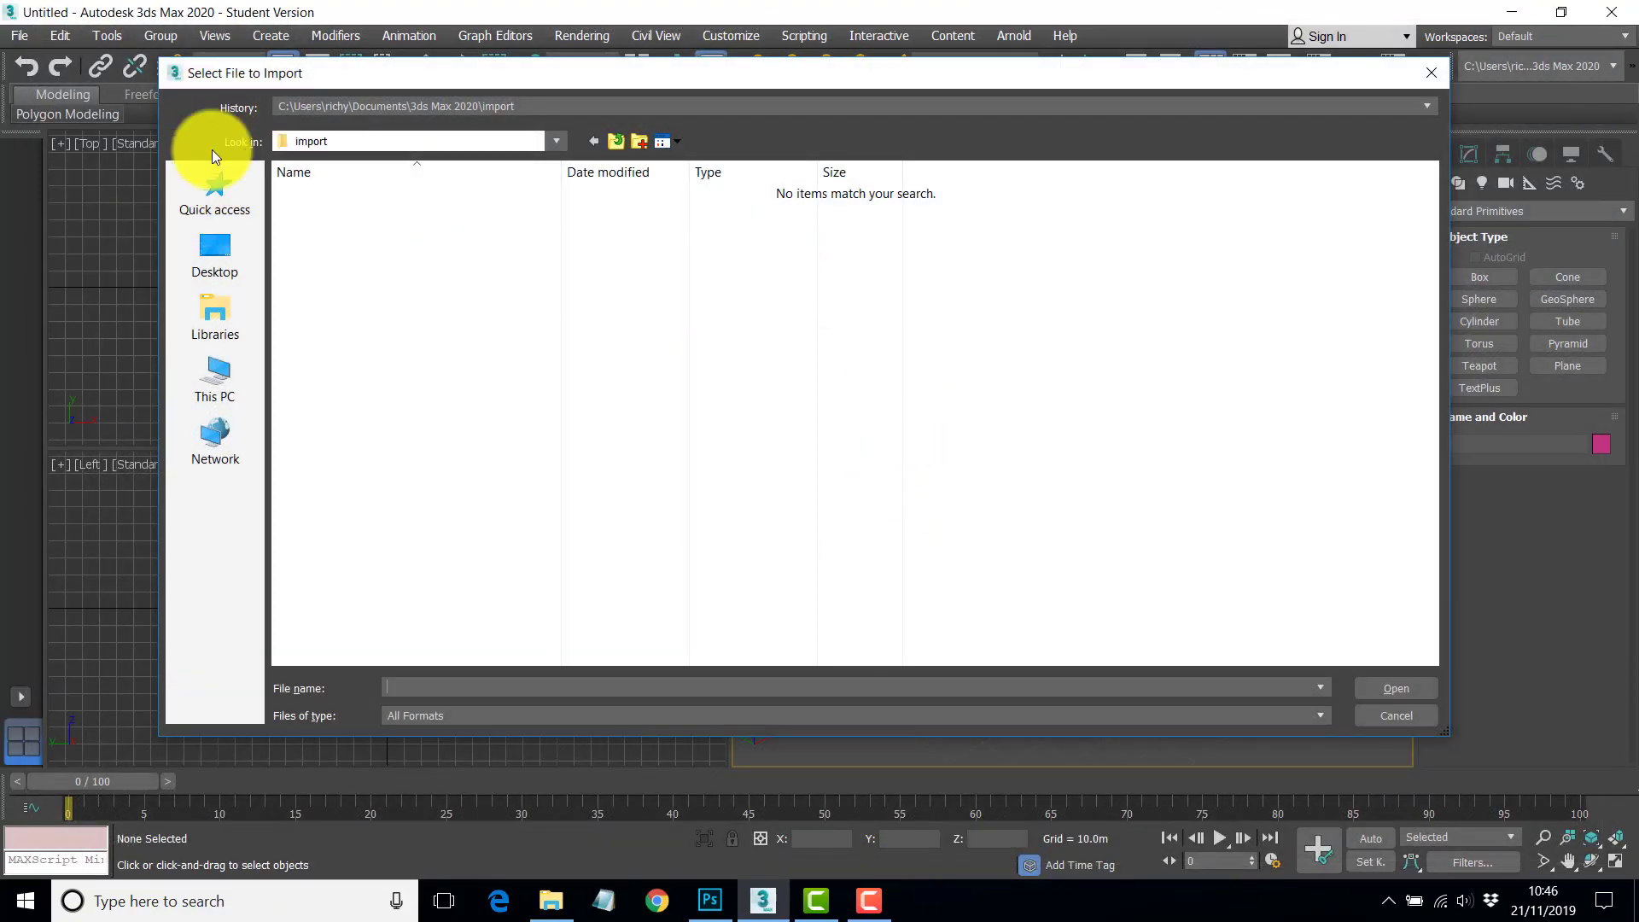
pyautogui.click(223, 254)
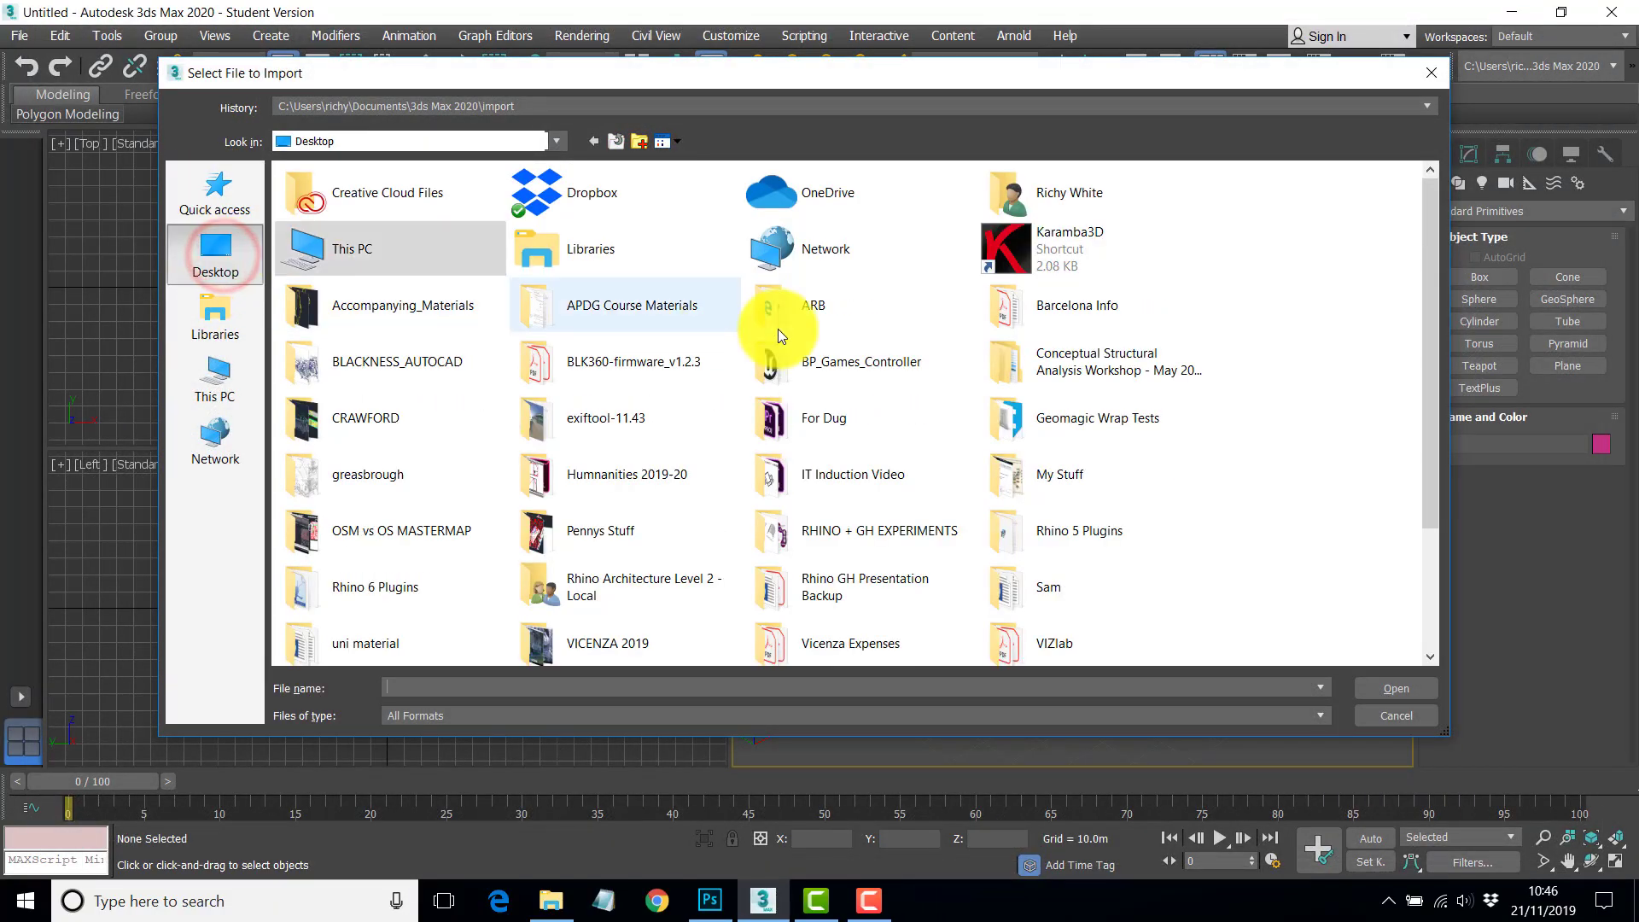
pyautogui.doubleClick(358, 423)
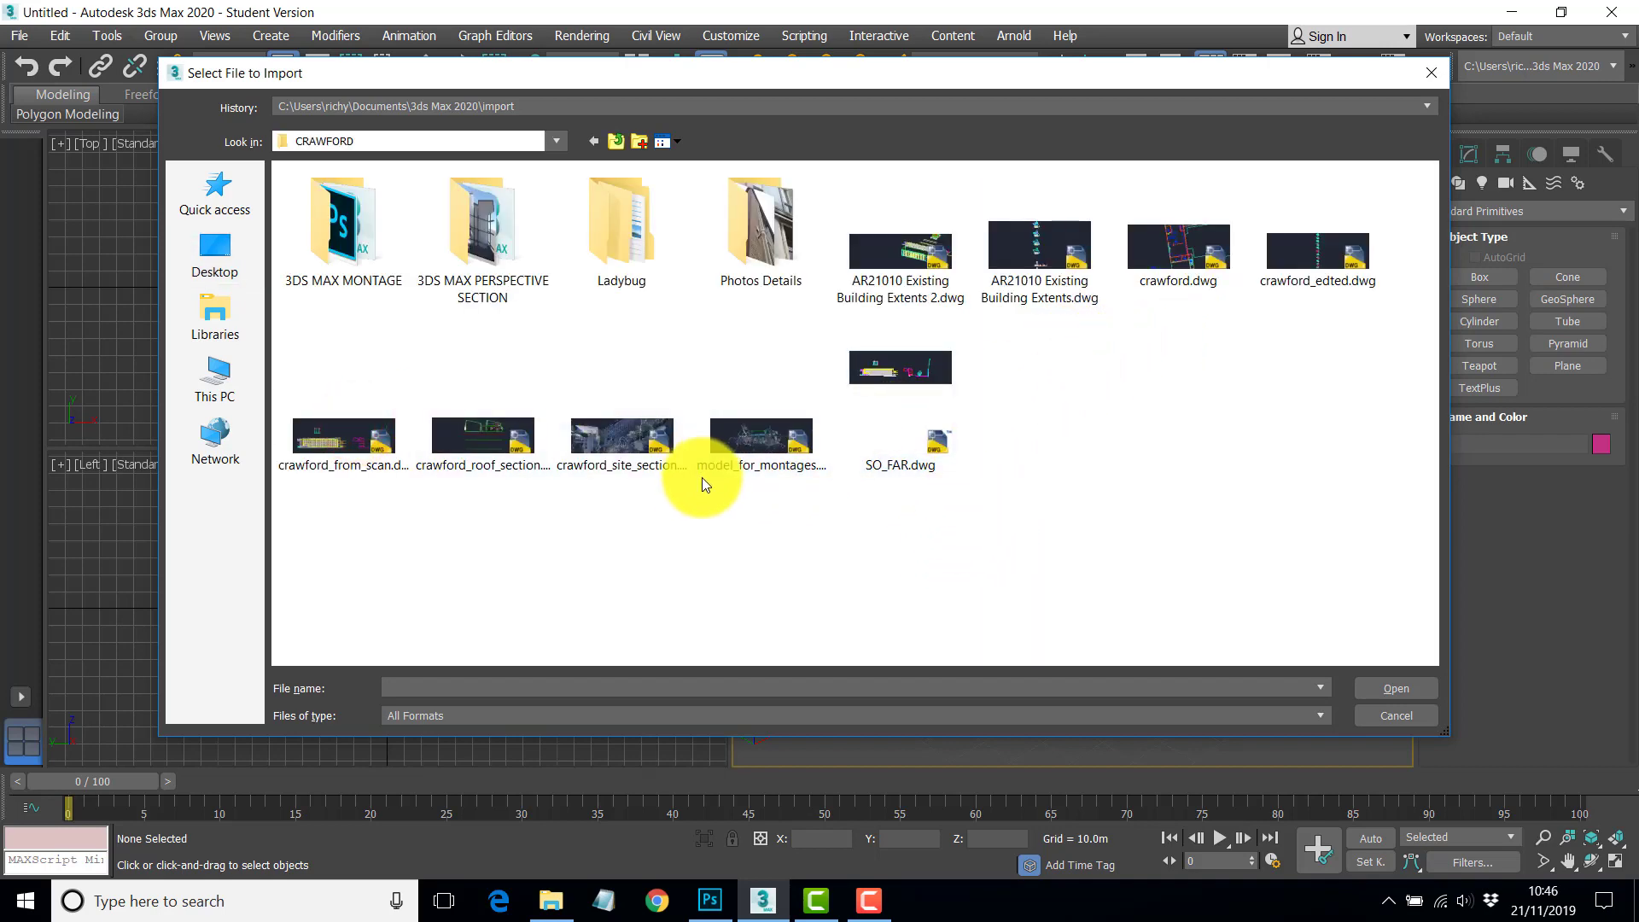
pyautogui.doubleClick(474, 231)
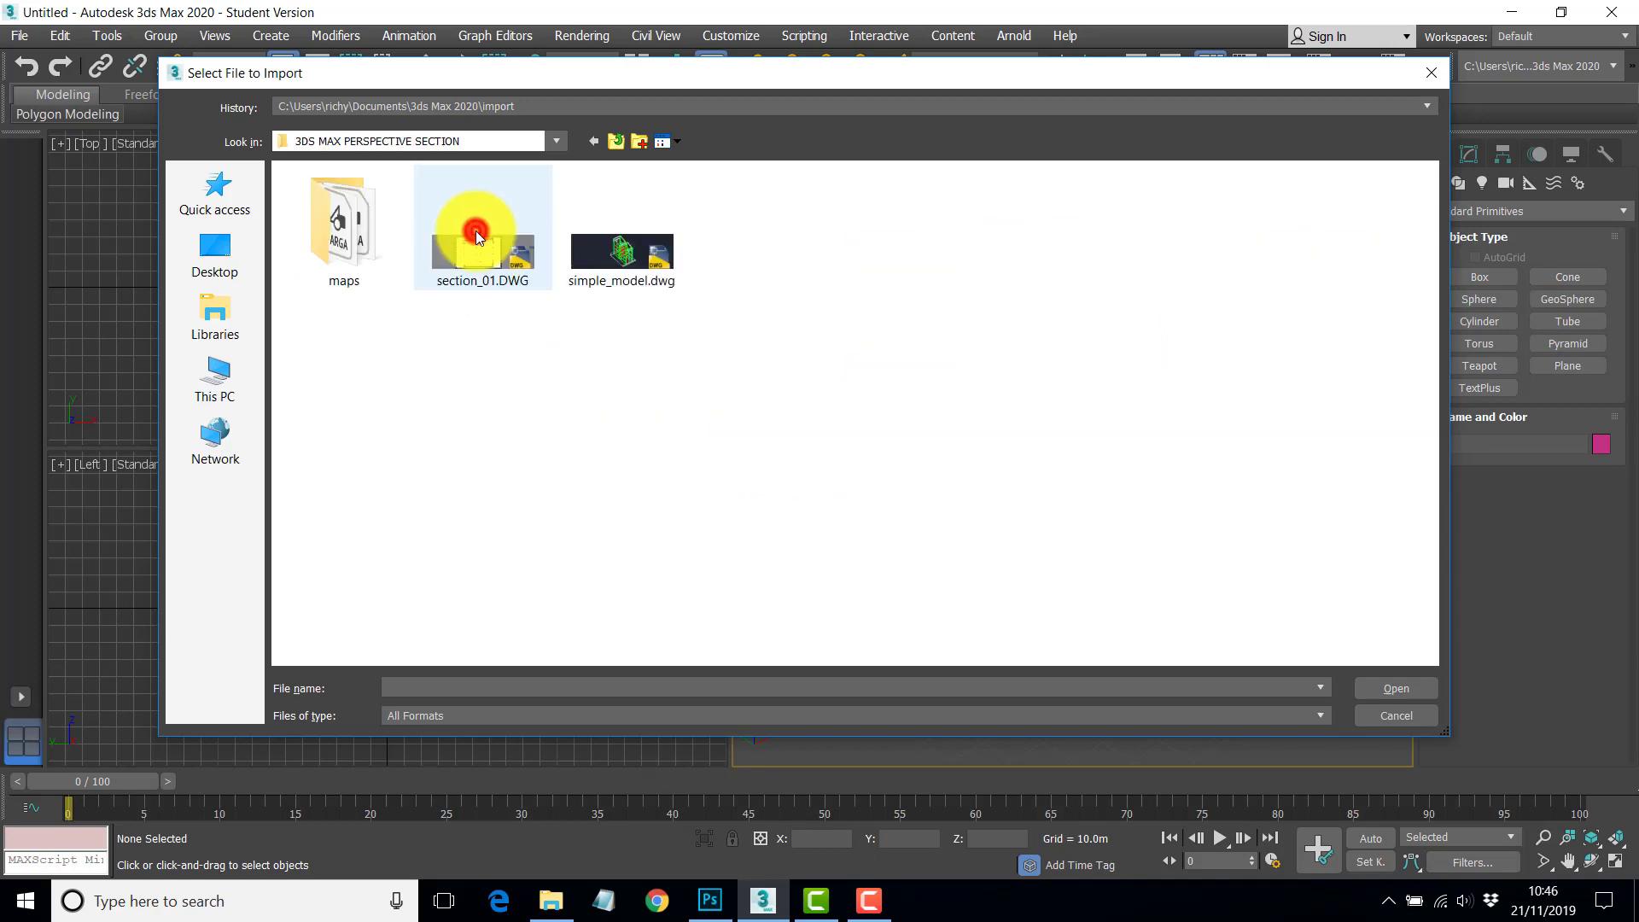
pyautogui.click(623, 254)
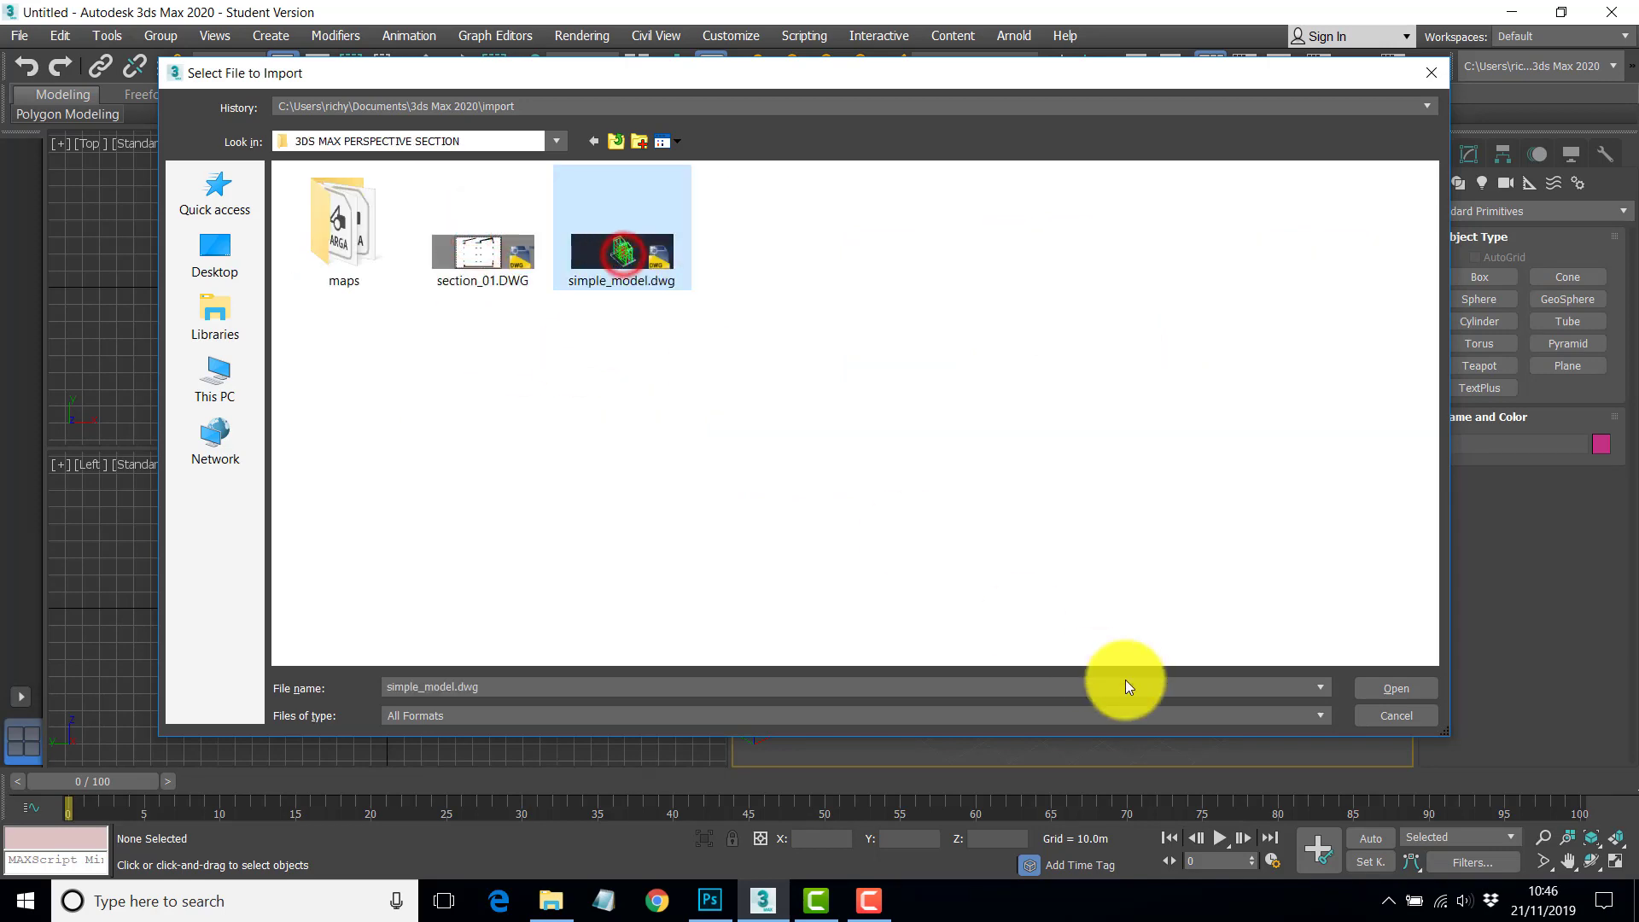
pyautogui.click(1390, 683)
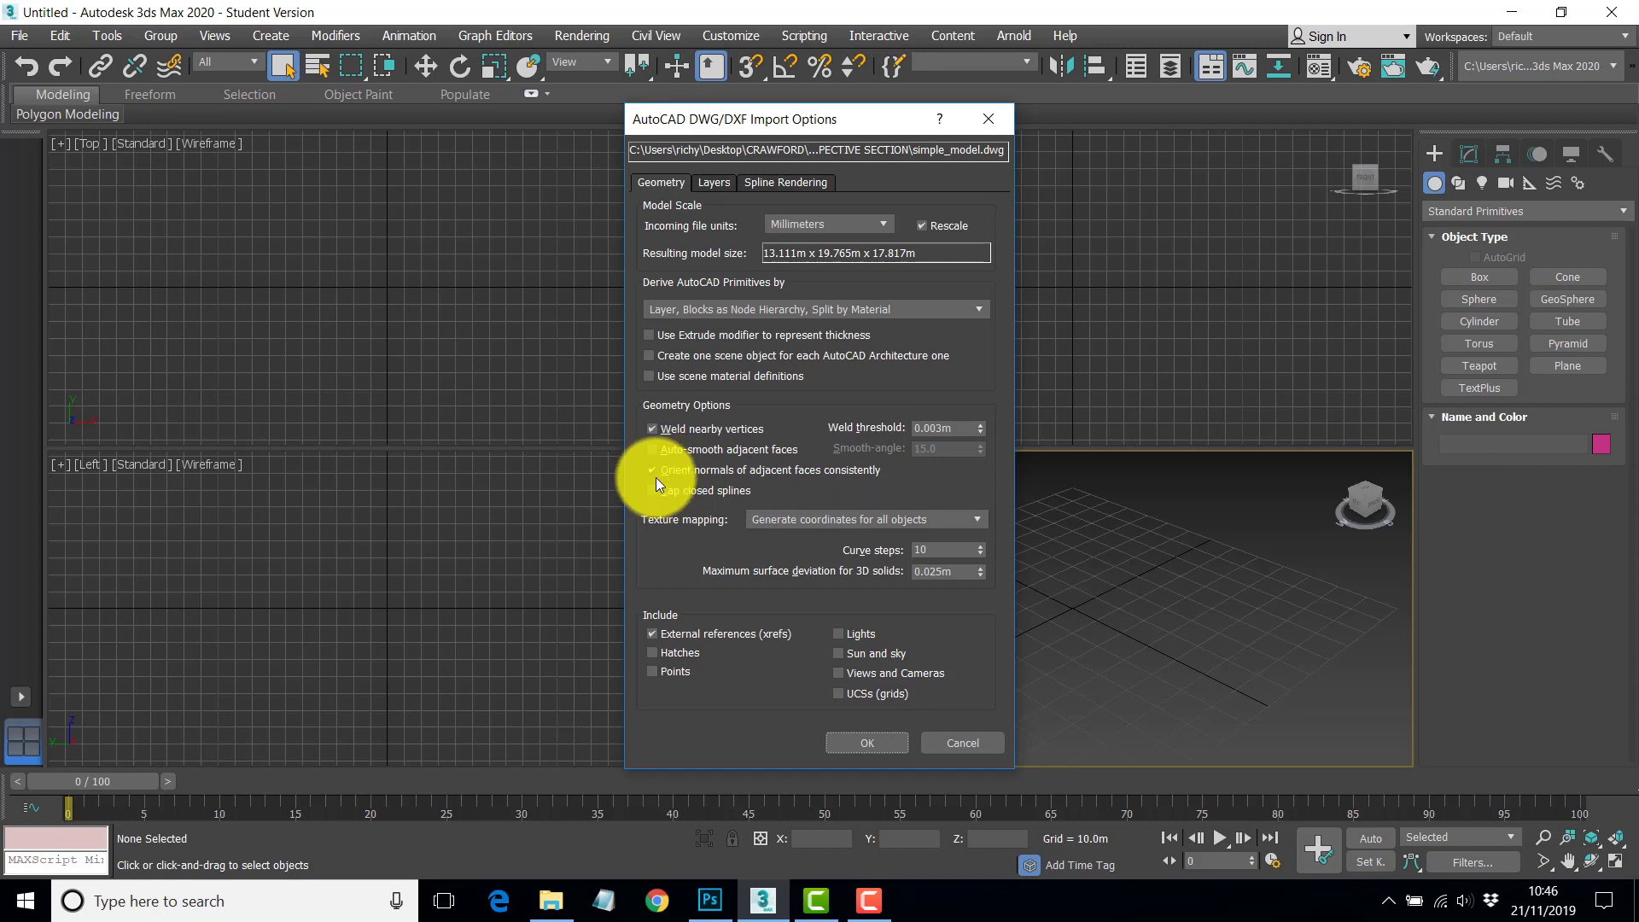
# - Import the drawing with Millimeters as incoming units, Rescale on, and objects derived by layer with blocks as node hierarchy, split by material
pyautogui.click(868, 743)
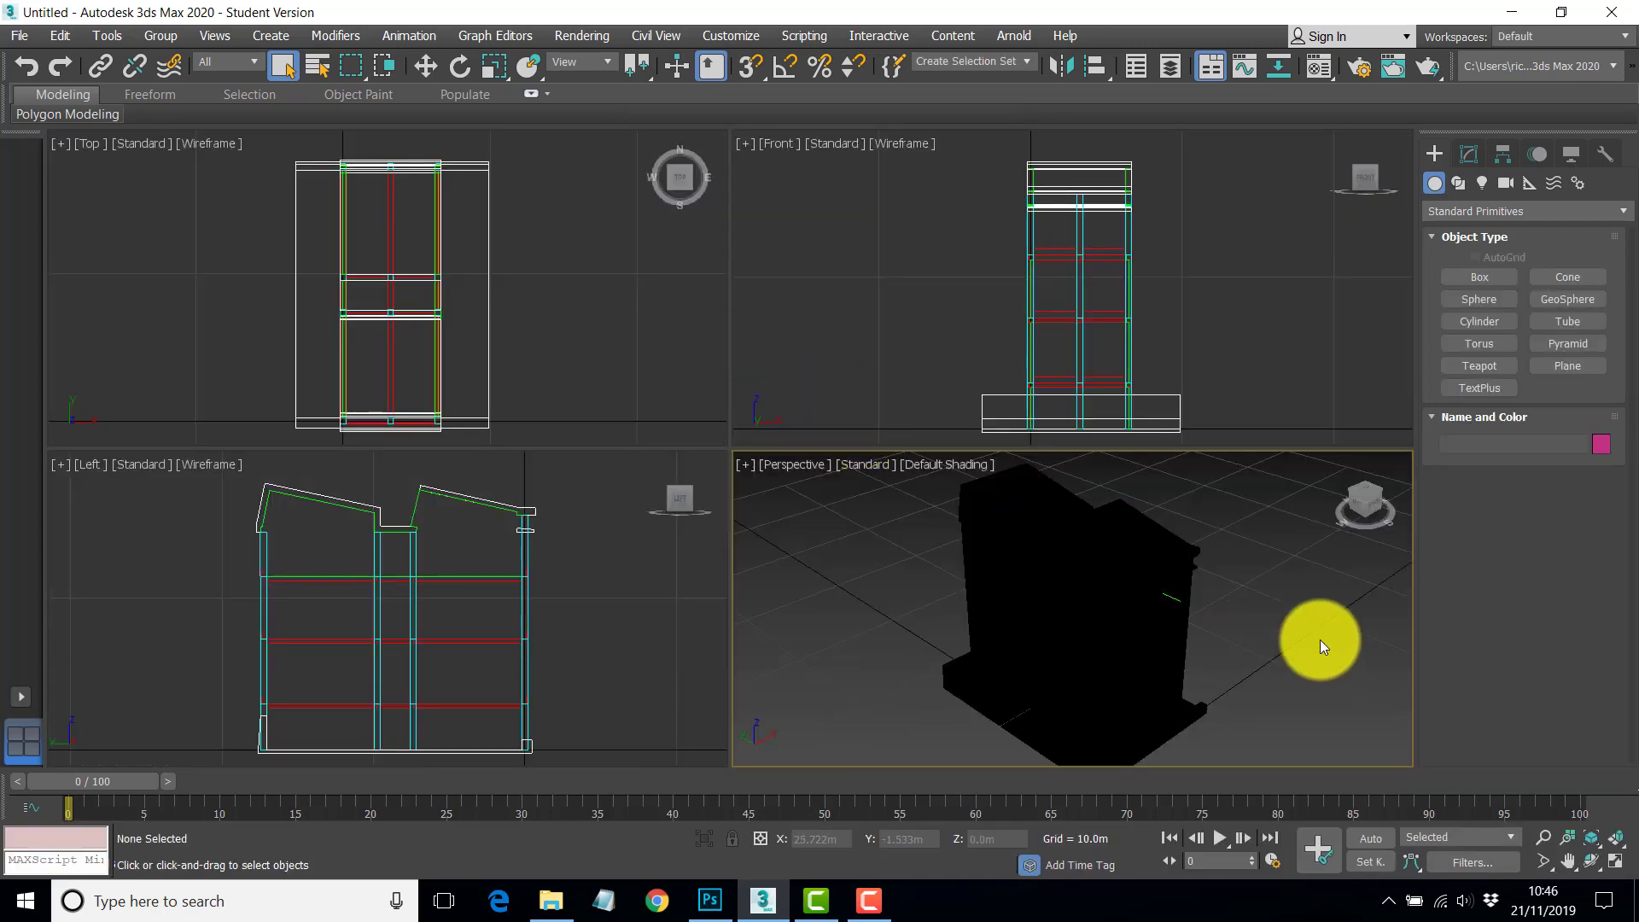
pyautogui.click(882, 567)
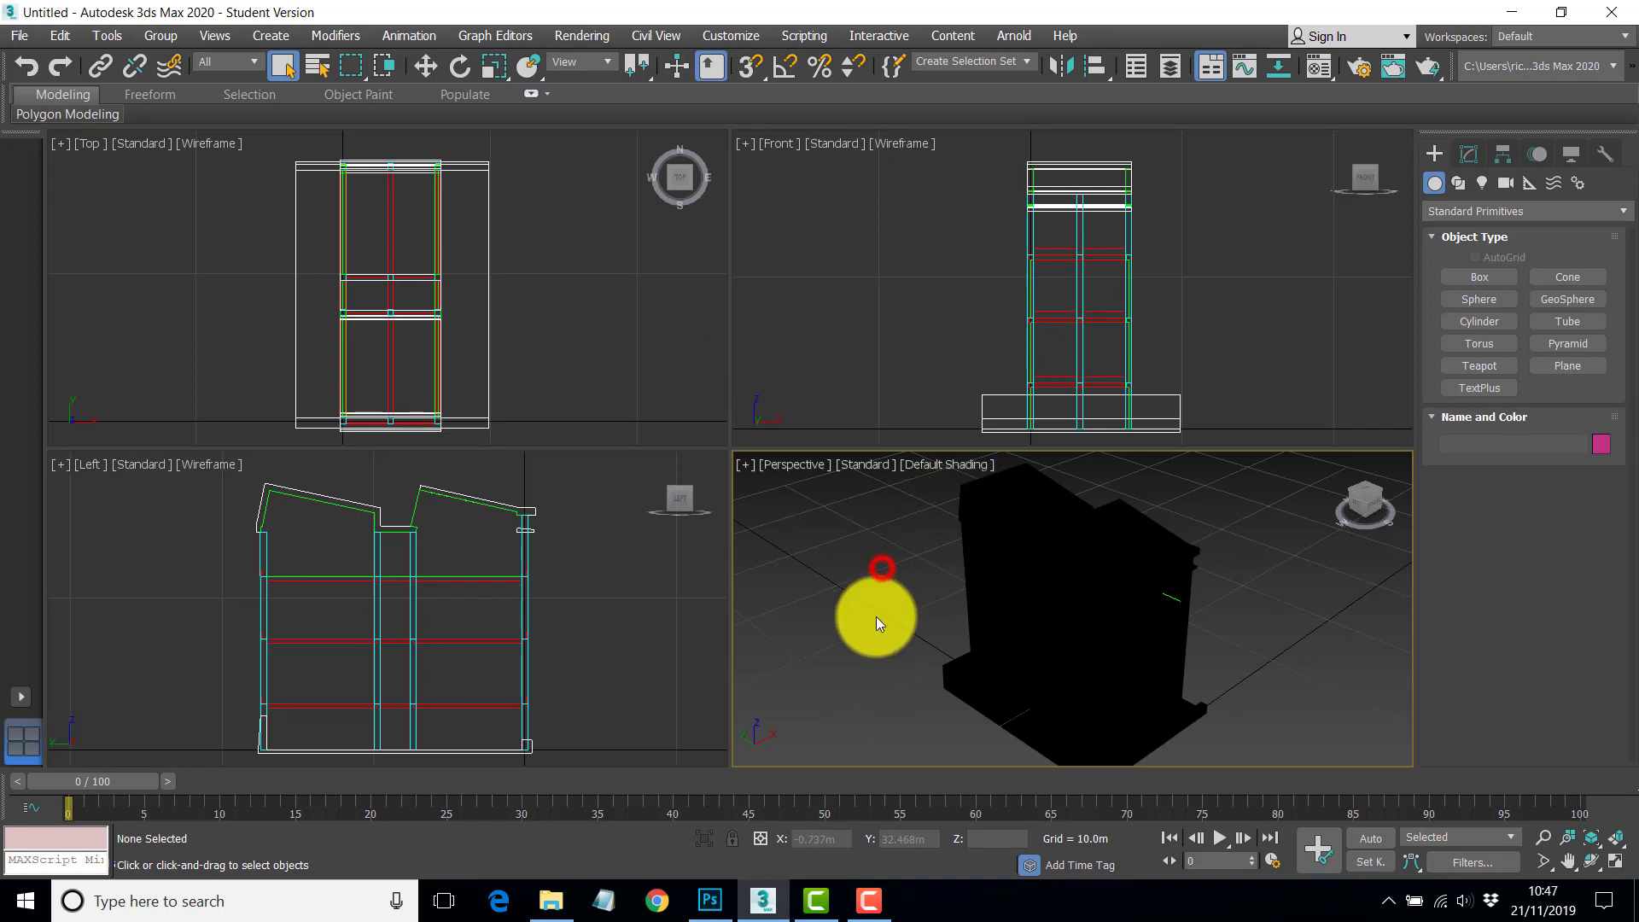
pyautogui.click(1274, 601)
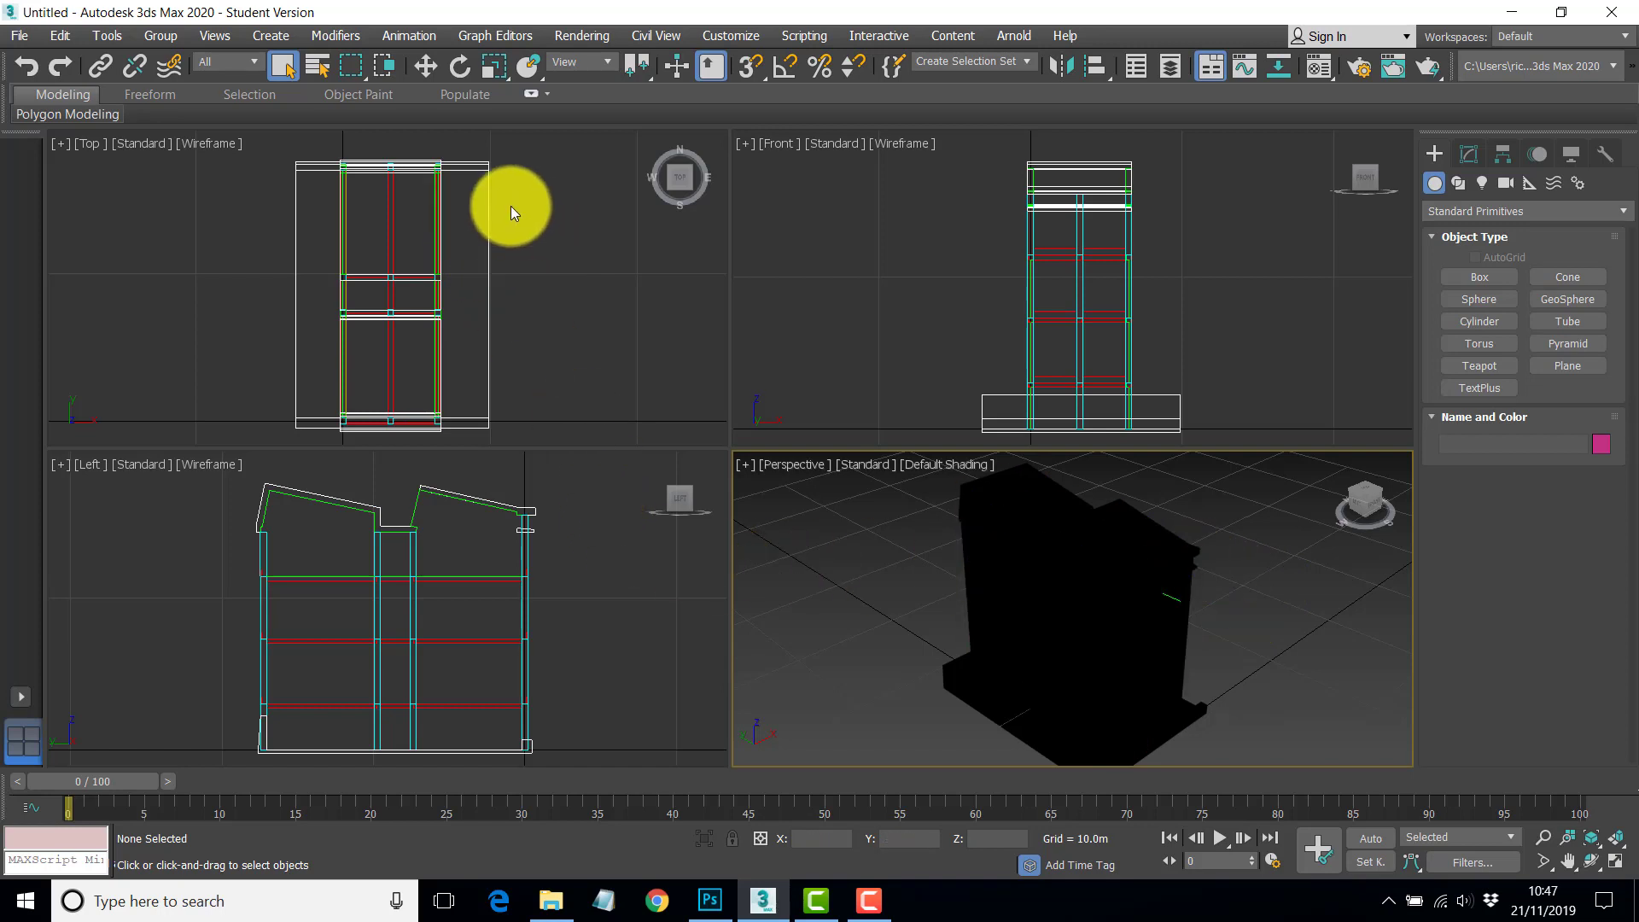
# - Select the Layer:3_WALL shape by name from the scene's object list and delete it
pyautogui.click(316, 64)
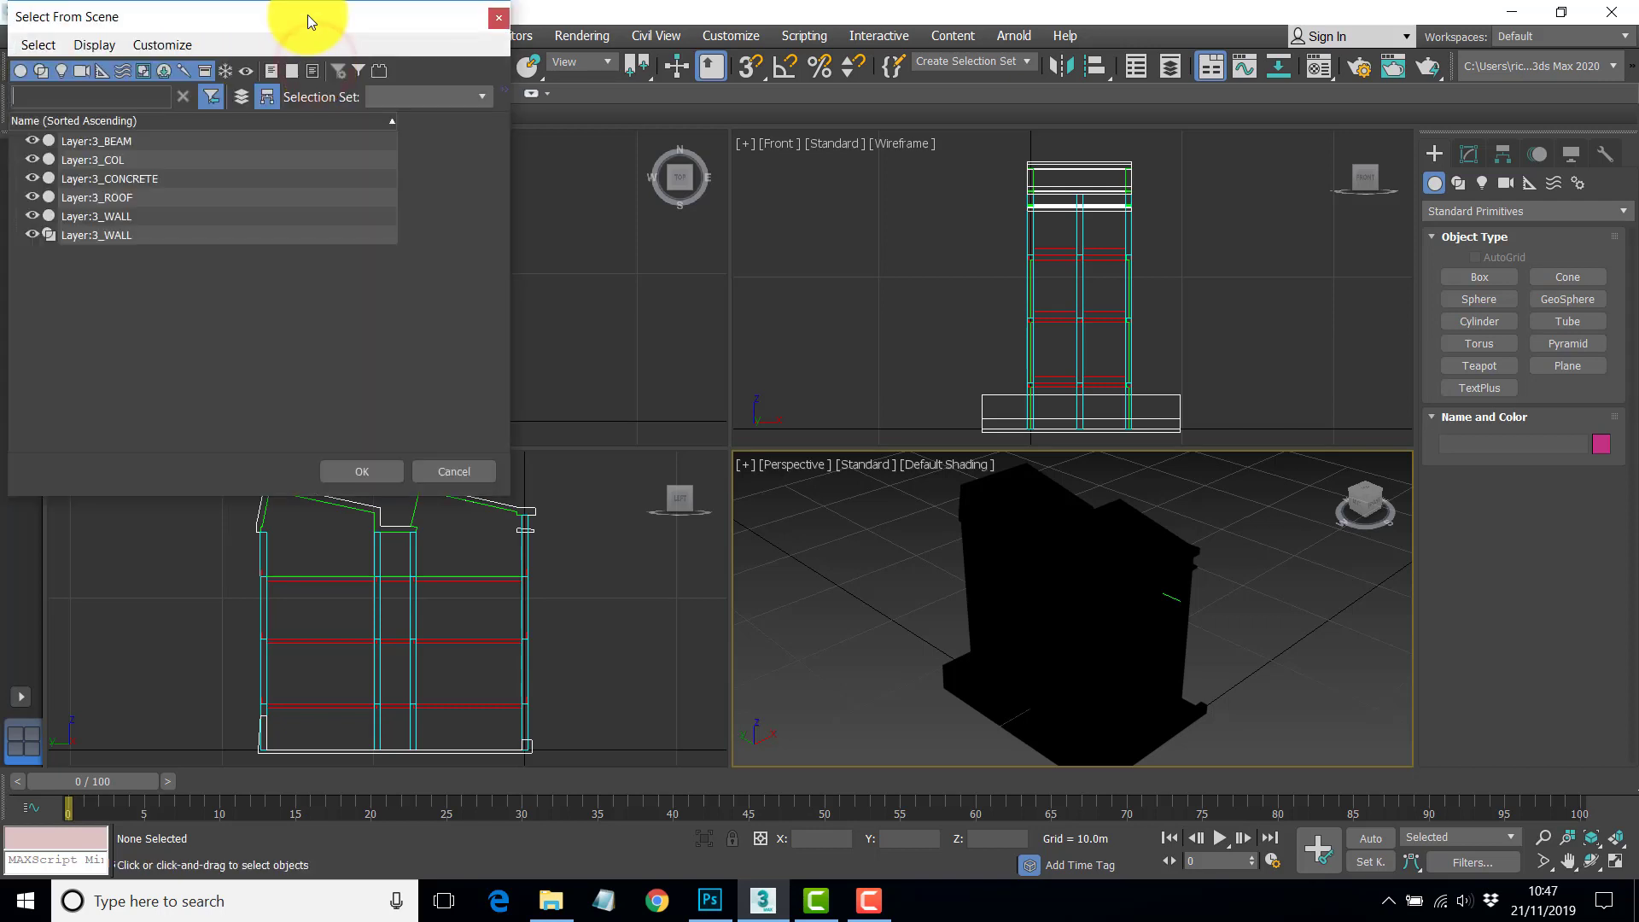
pyautogui.moveTo(307, 13); pyautogui.dragTo(510, 162)
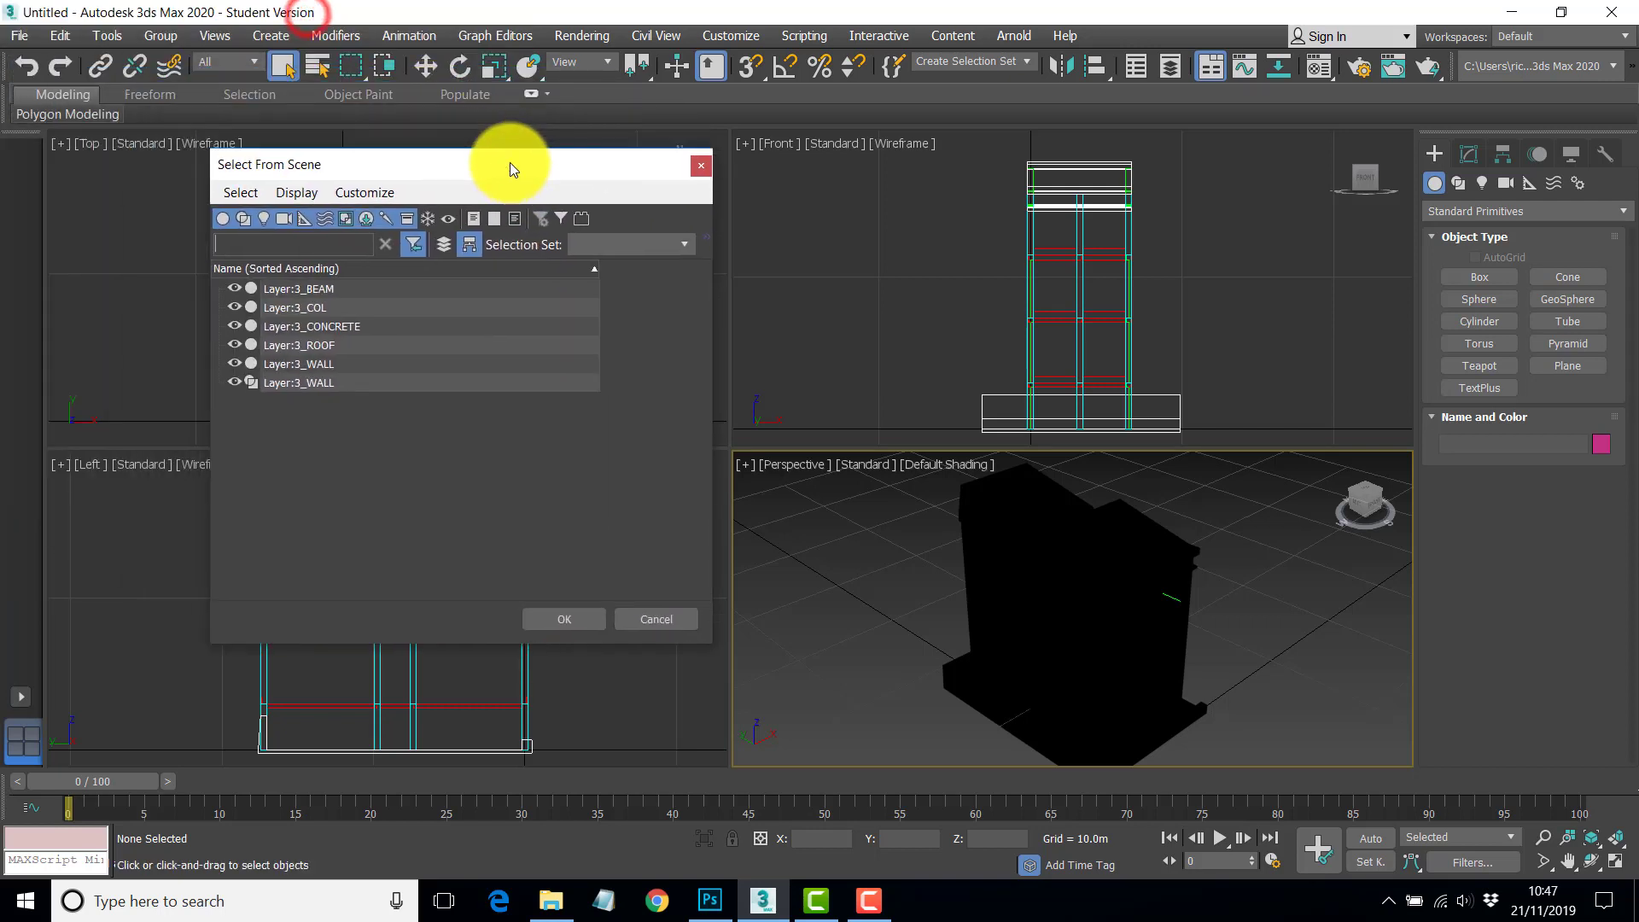
pyautogui.click(256, 385)
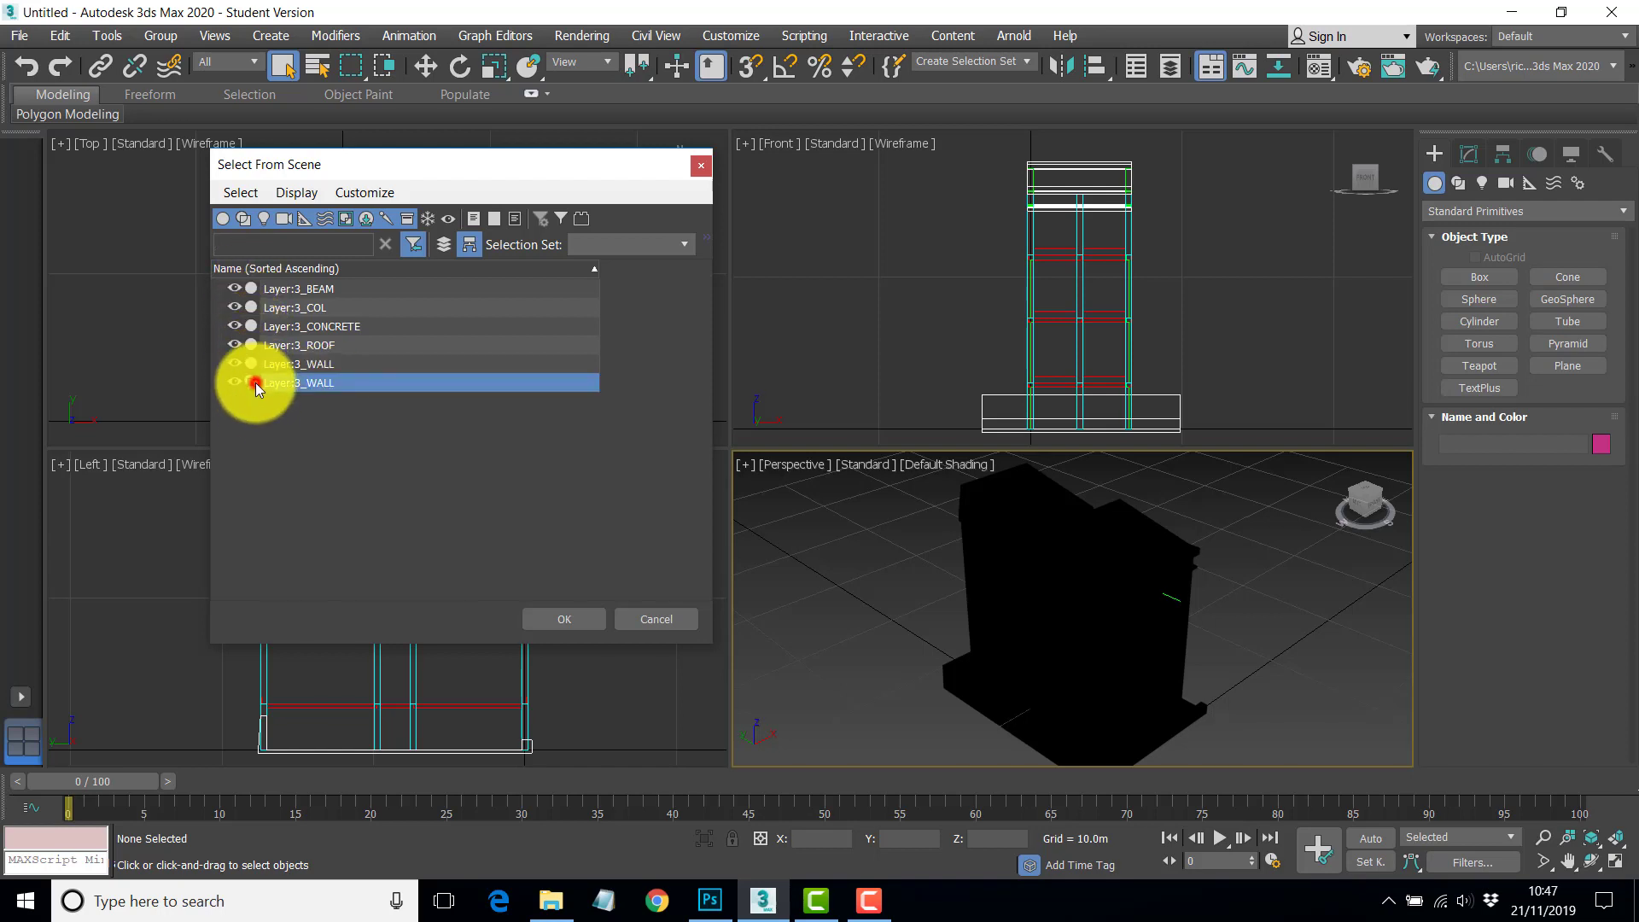
pyautogui.click(576, 618)
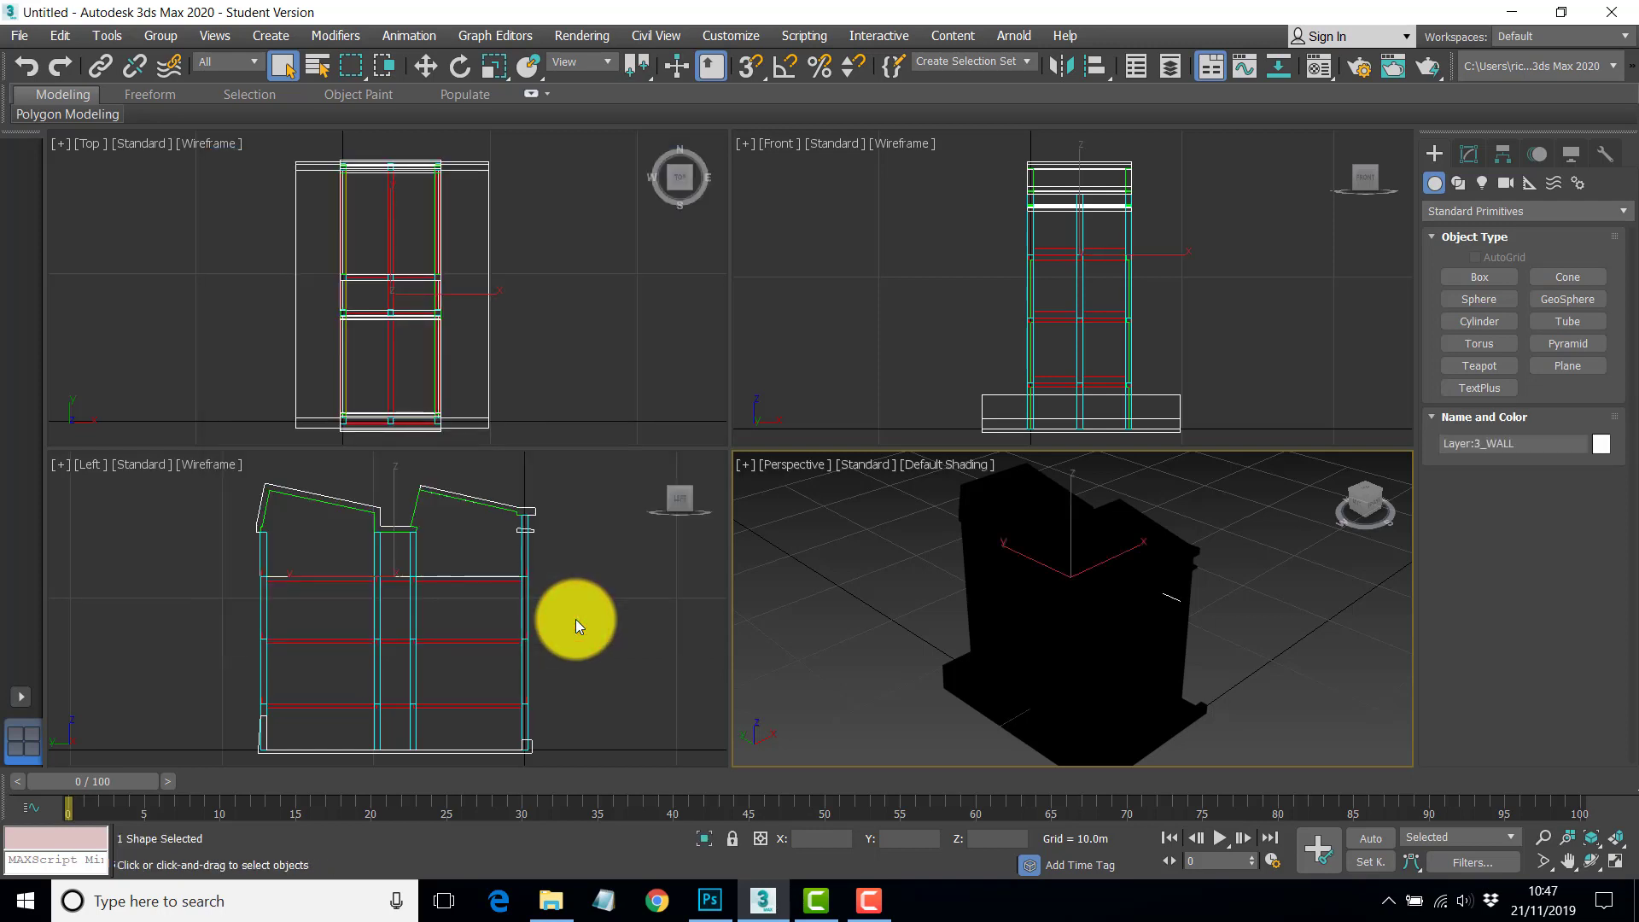
pyautogui.click(575, 618)
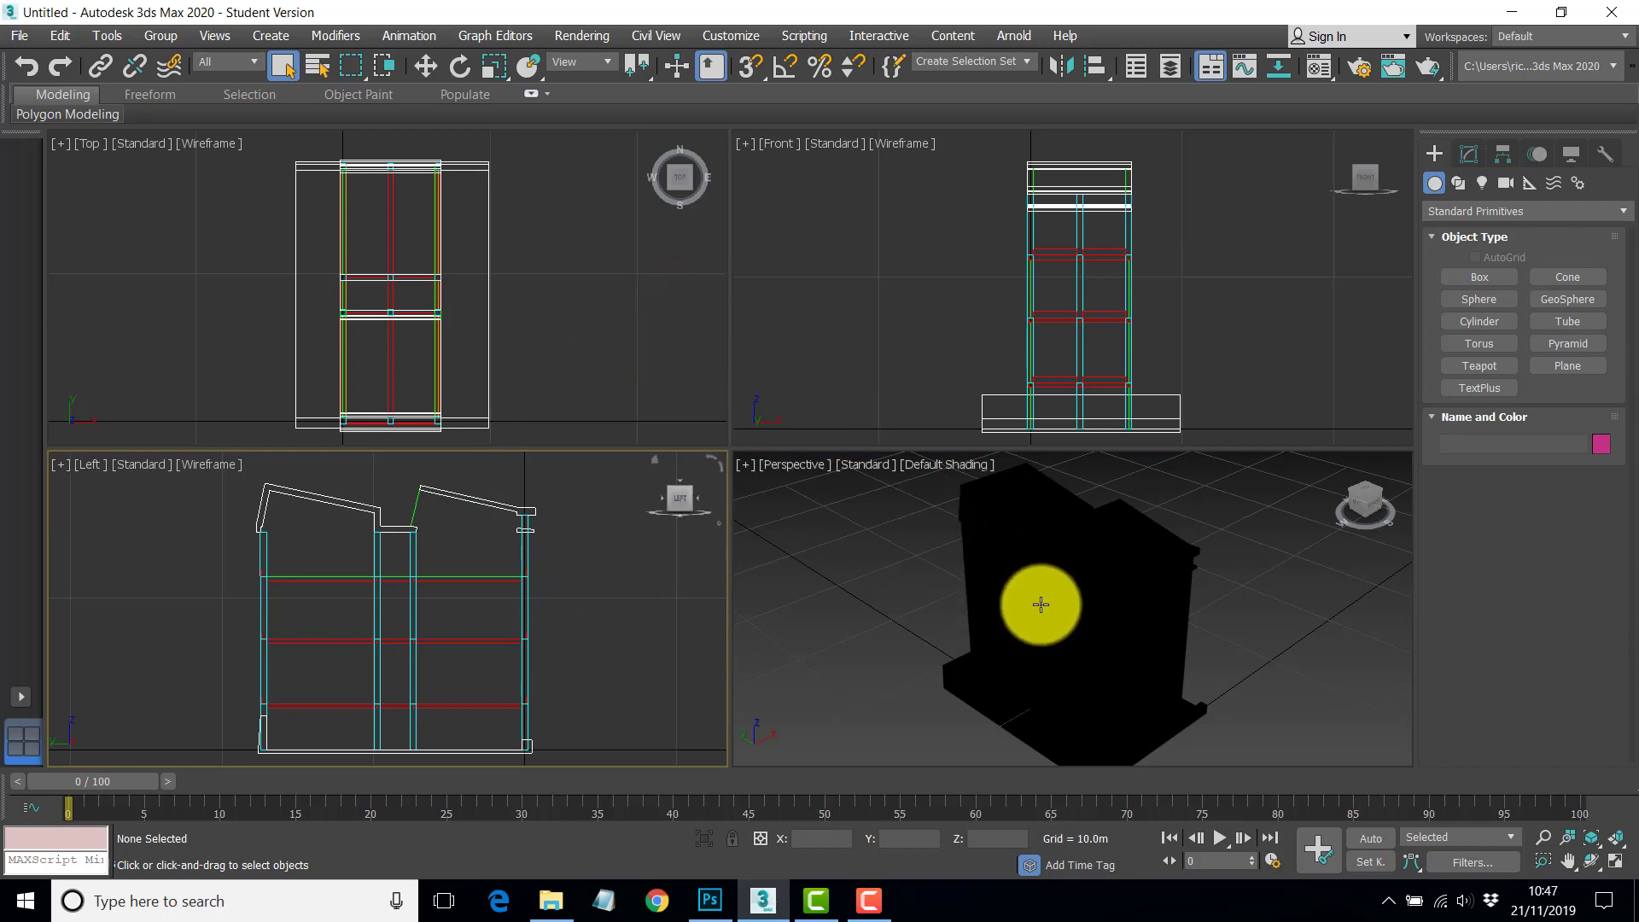
# - Turn on Edged Faces in the Perspective viewport and adjust the model's framing in the Top viewport
pyautogui.click(930, 463)
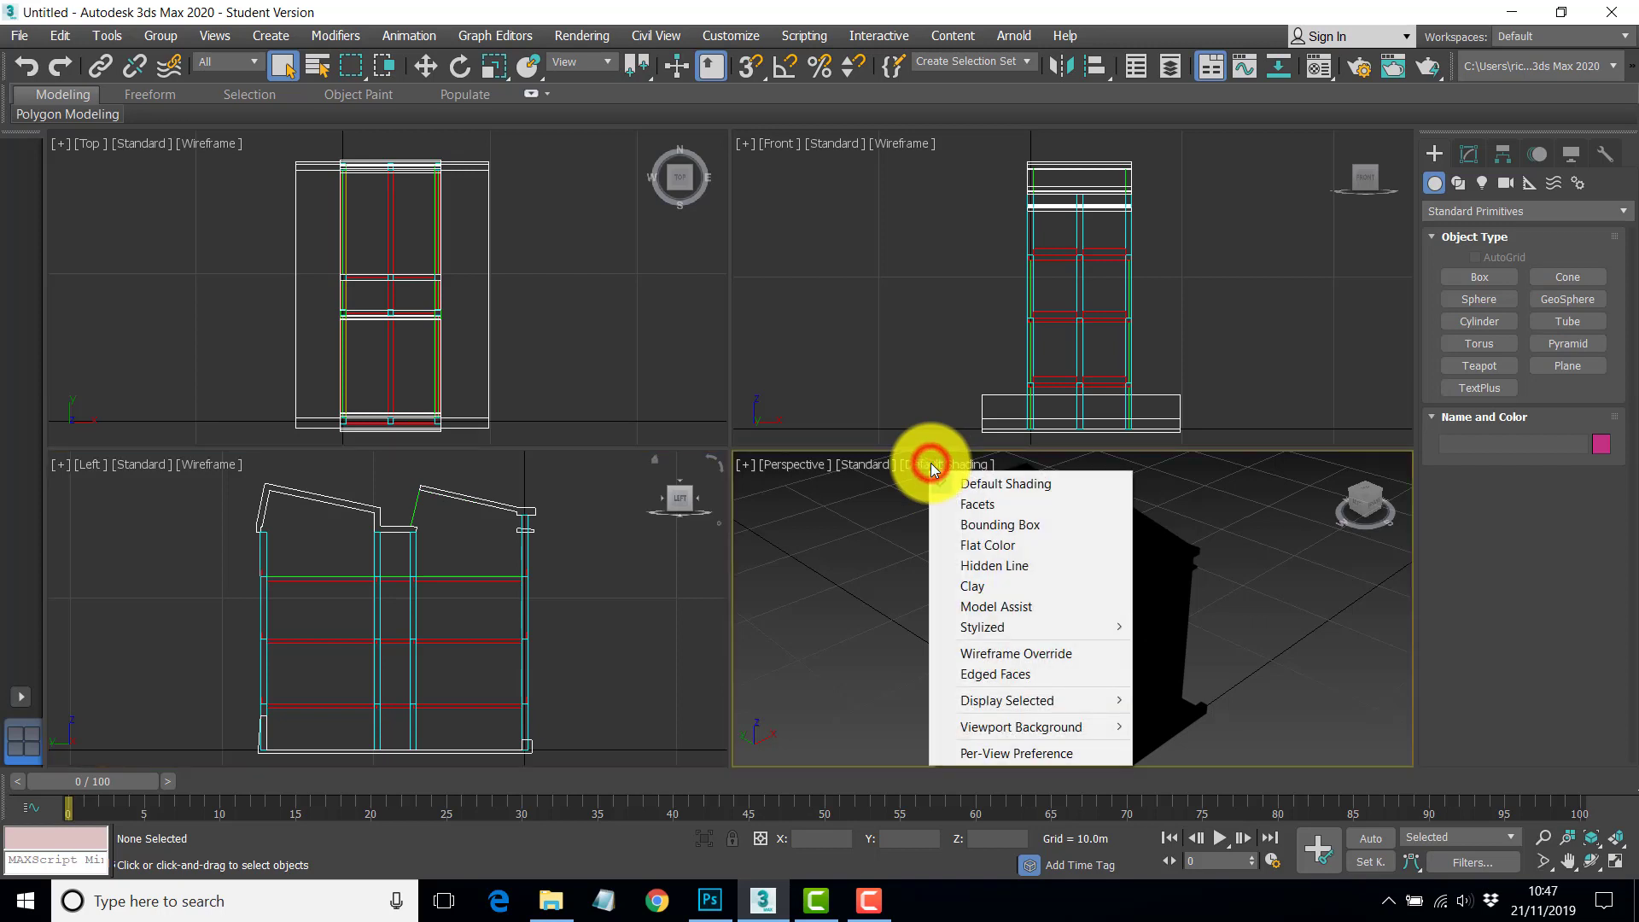
pyautogui.click(982, 672)
pyautogui.moveTo(899, 596); pyautogui.dragTo(902, 579, button='middle')
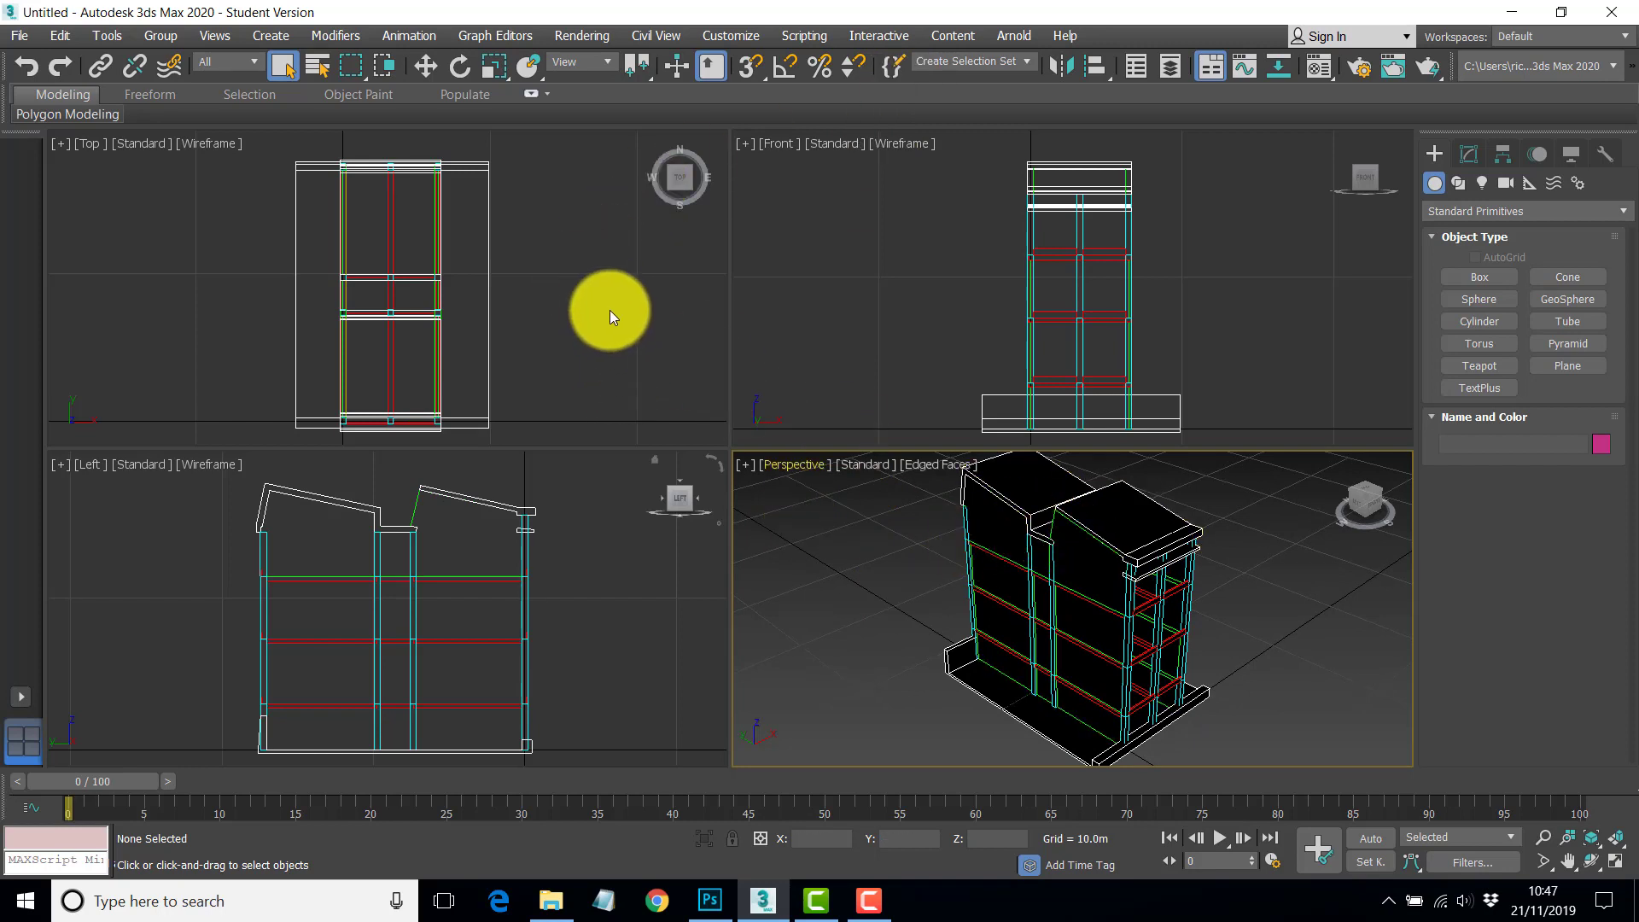
pyautogui.moveTo(609, 310); pyautogui.dragTo(580, 304, button='middle')
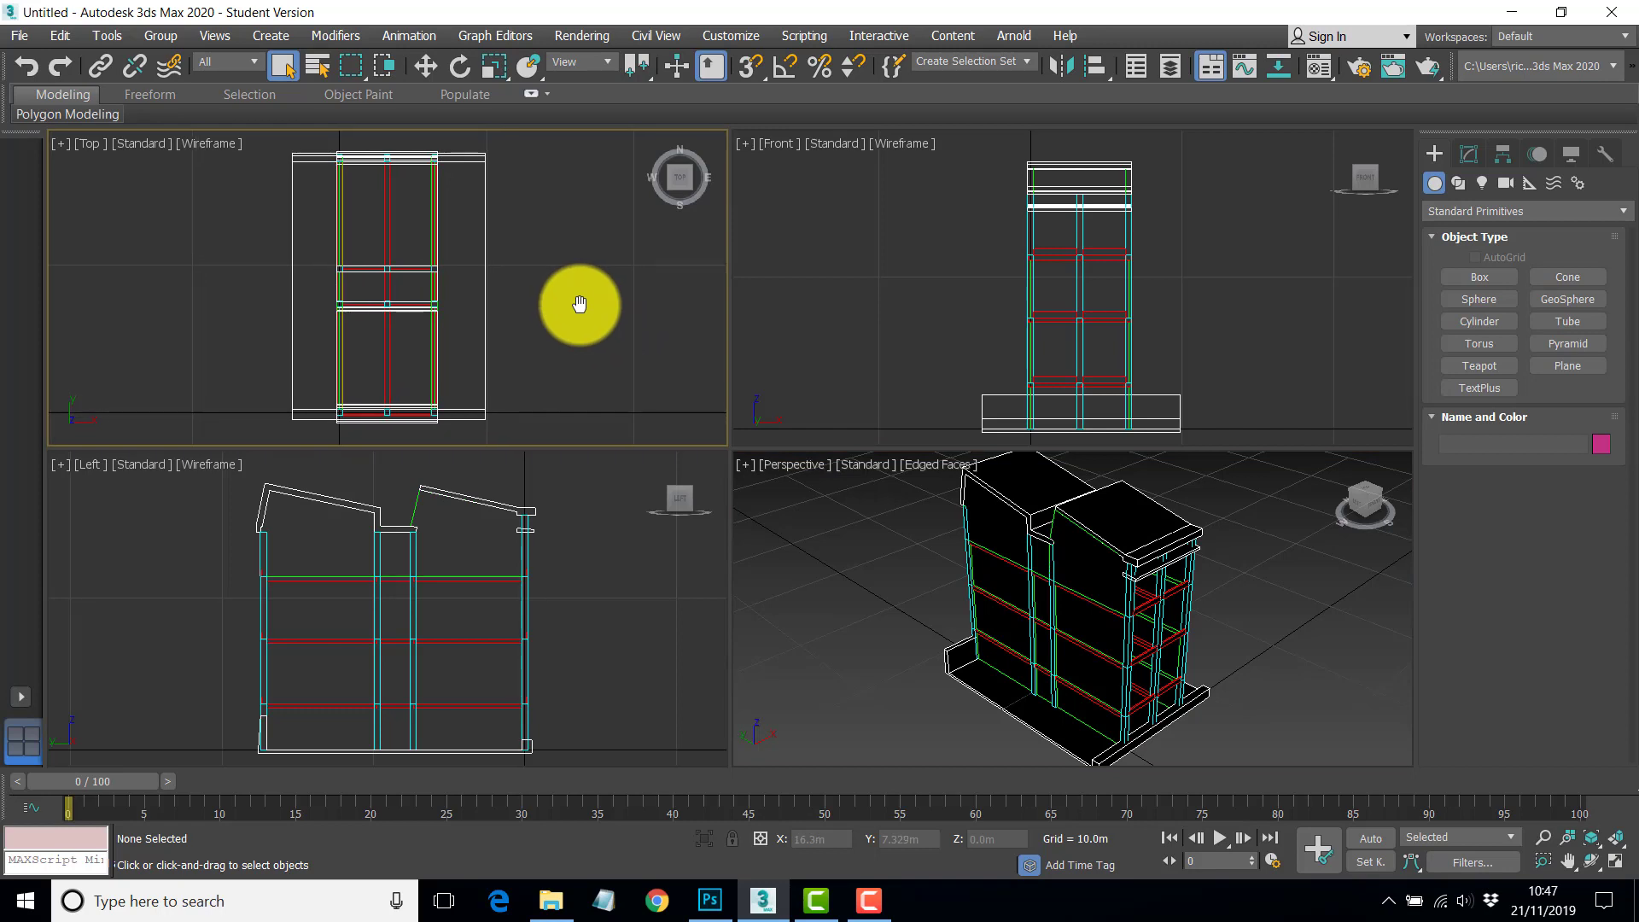
# - Open the compact Material Editor and move its window clear of the Perspective viewport
pyautogui.click(1323, 78)
pyautogui.moveTo(1325, 80); pyautogui.dragTo(1325, 147)
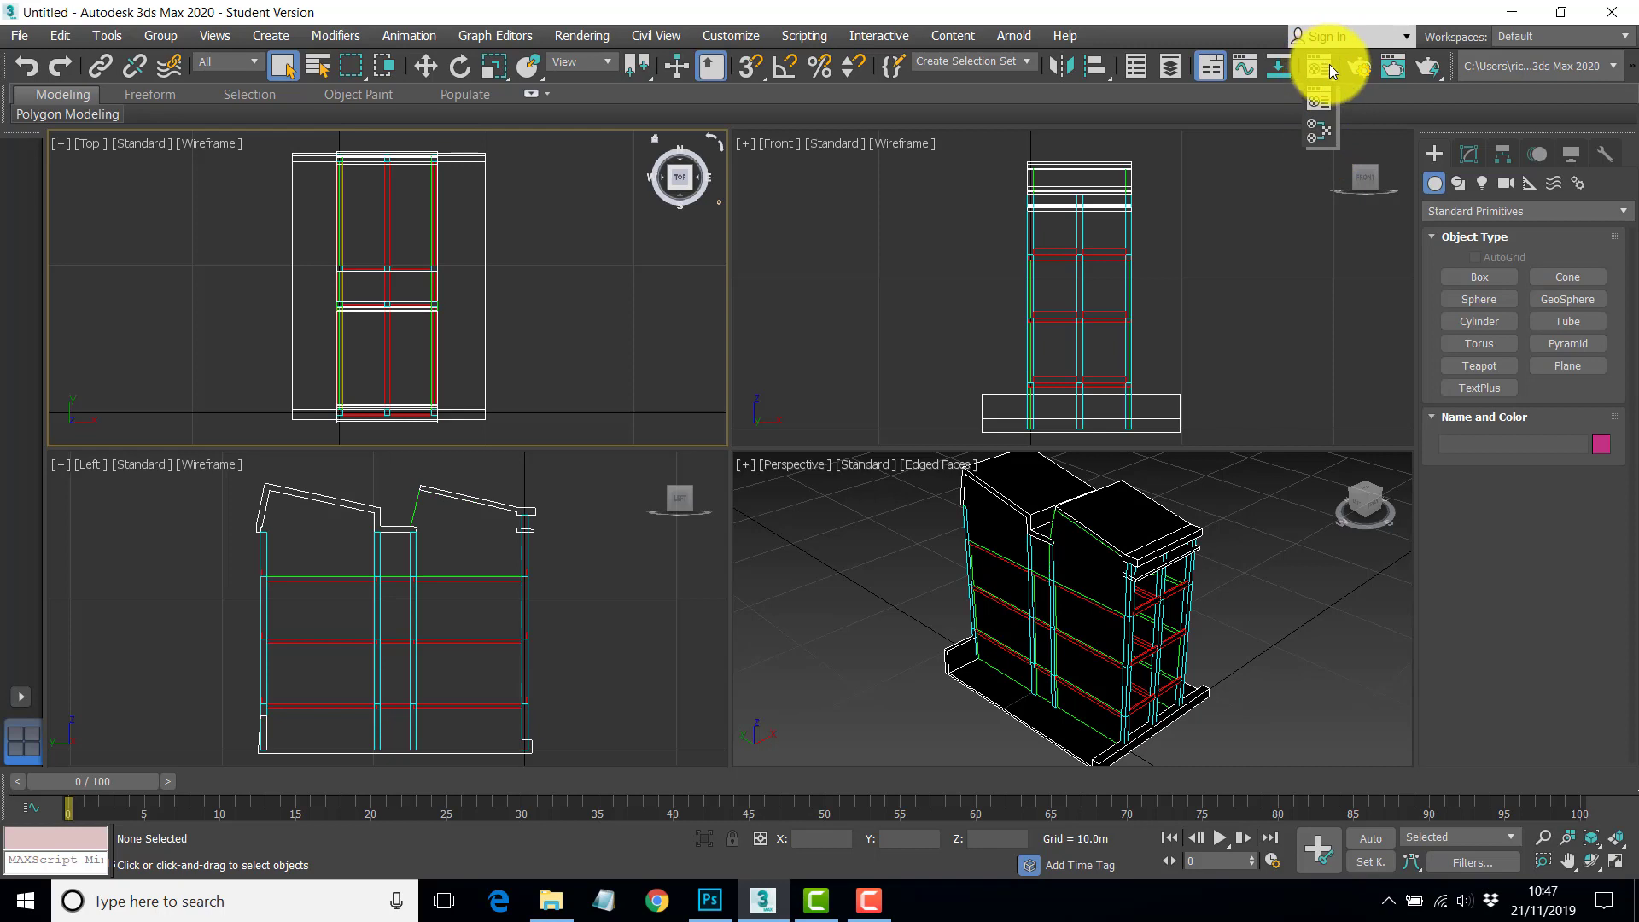
pyautogui.moveTo(1330, 64); pyautogui.dragTo(1320, 70)
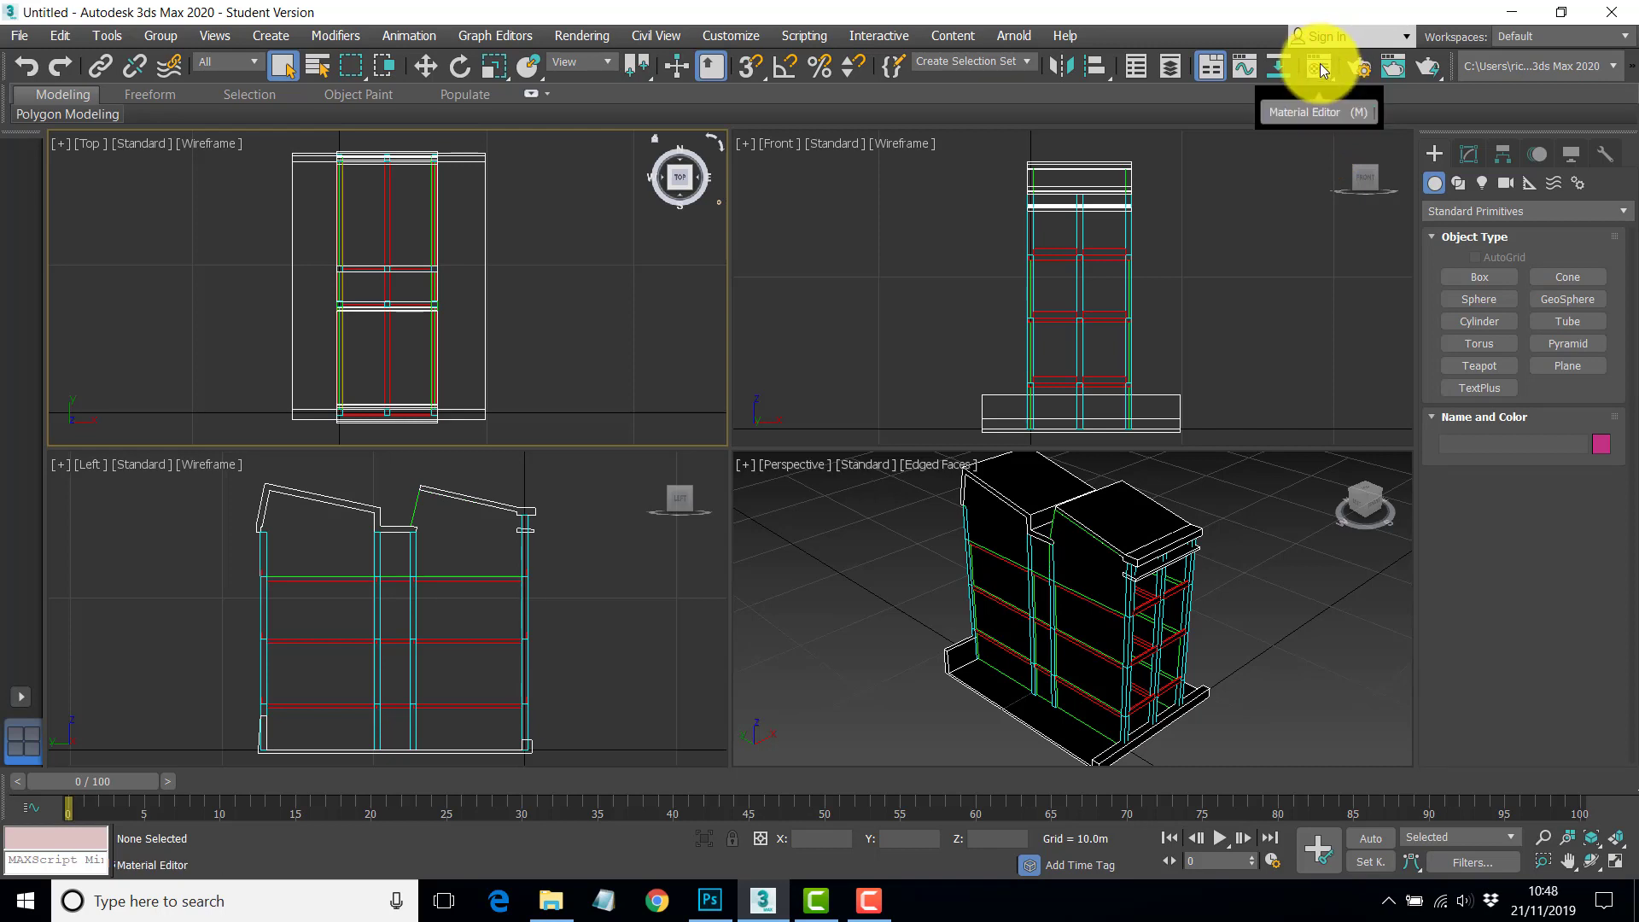
pyautogui.click(1321, 70)
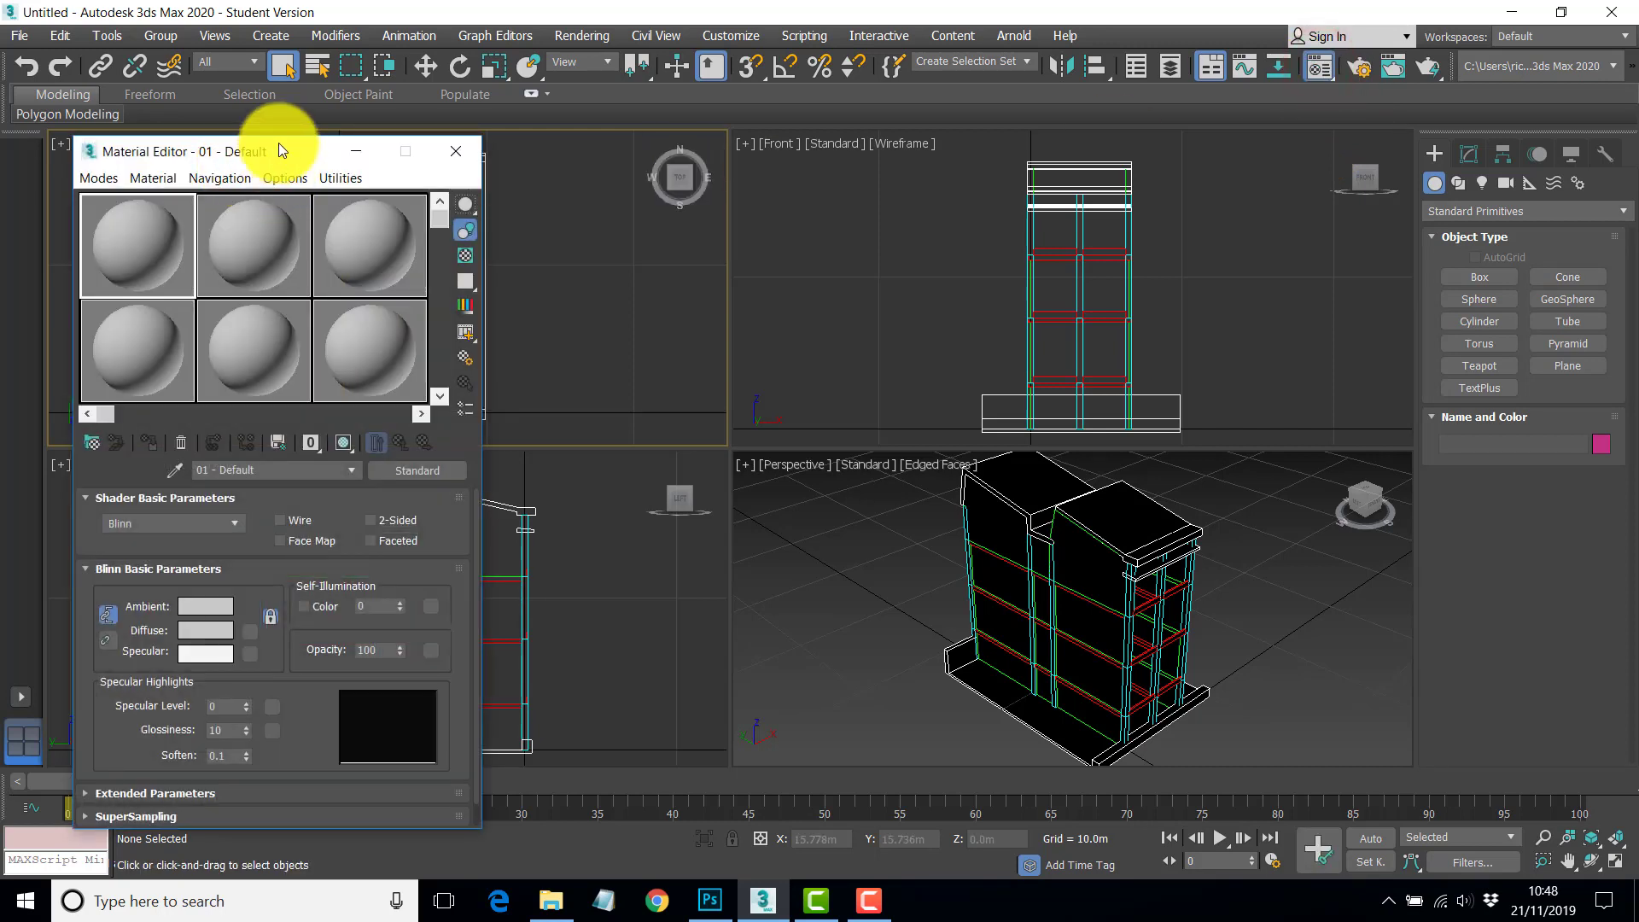
pyautogui.moveTo(284, 151); pyautogui.dragTo(337, 52)
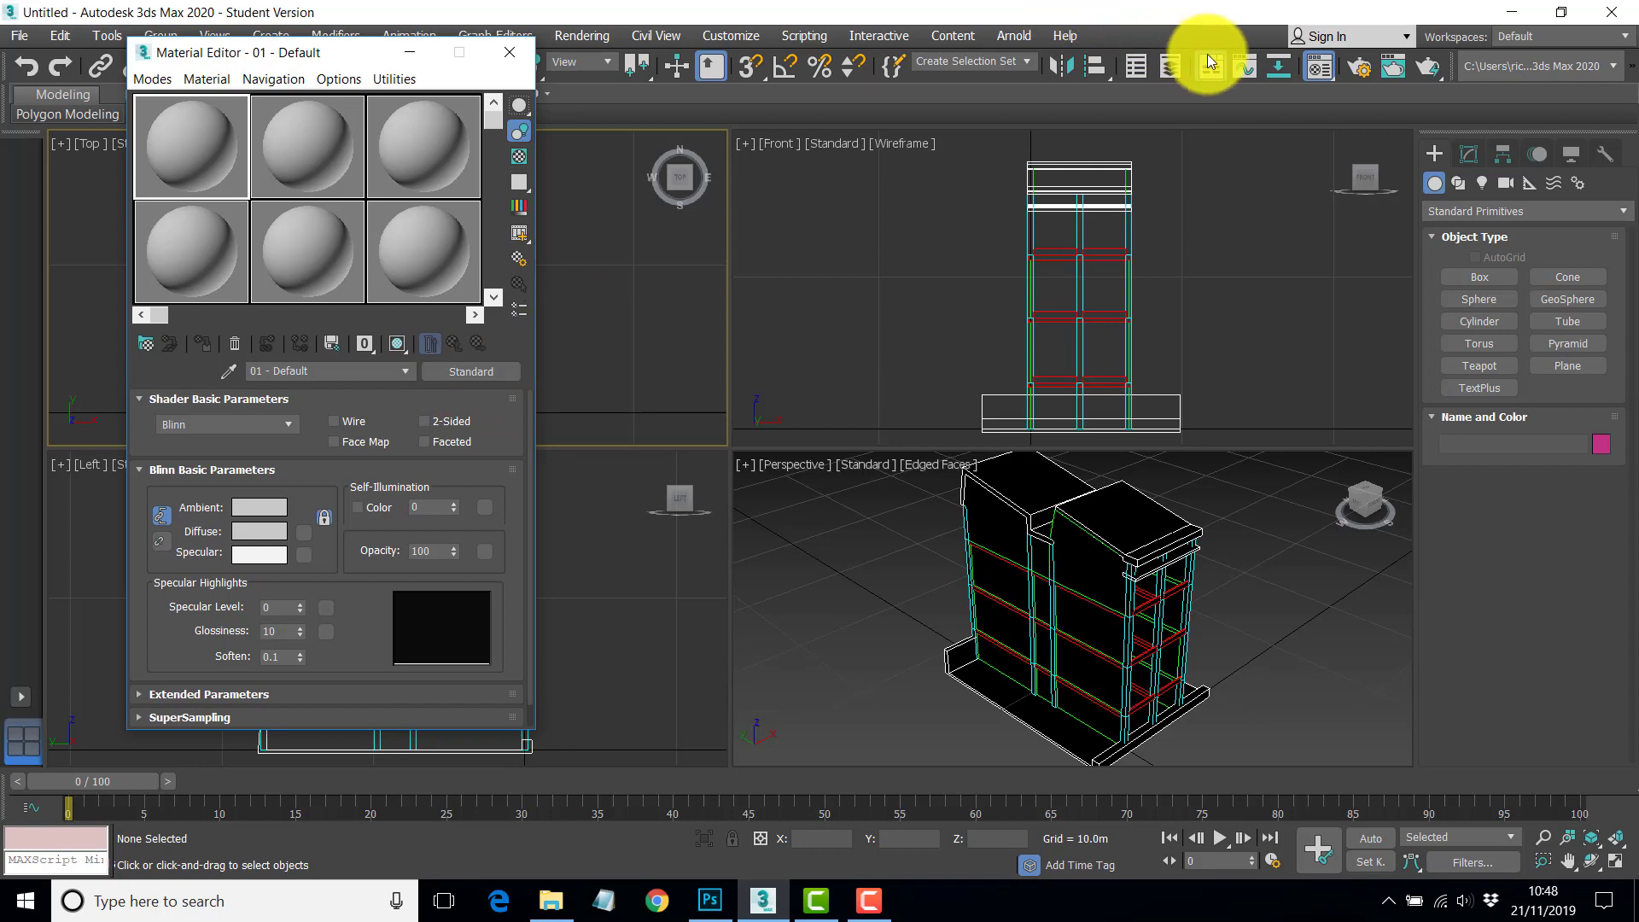
# - Open the render settings, set the renderer to ART Renderer, and close the settings
pyautogui.click(1359, 68)
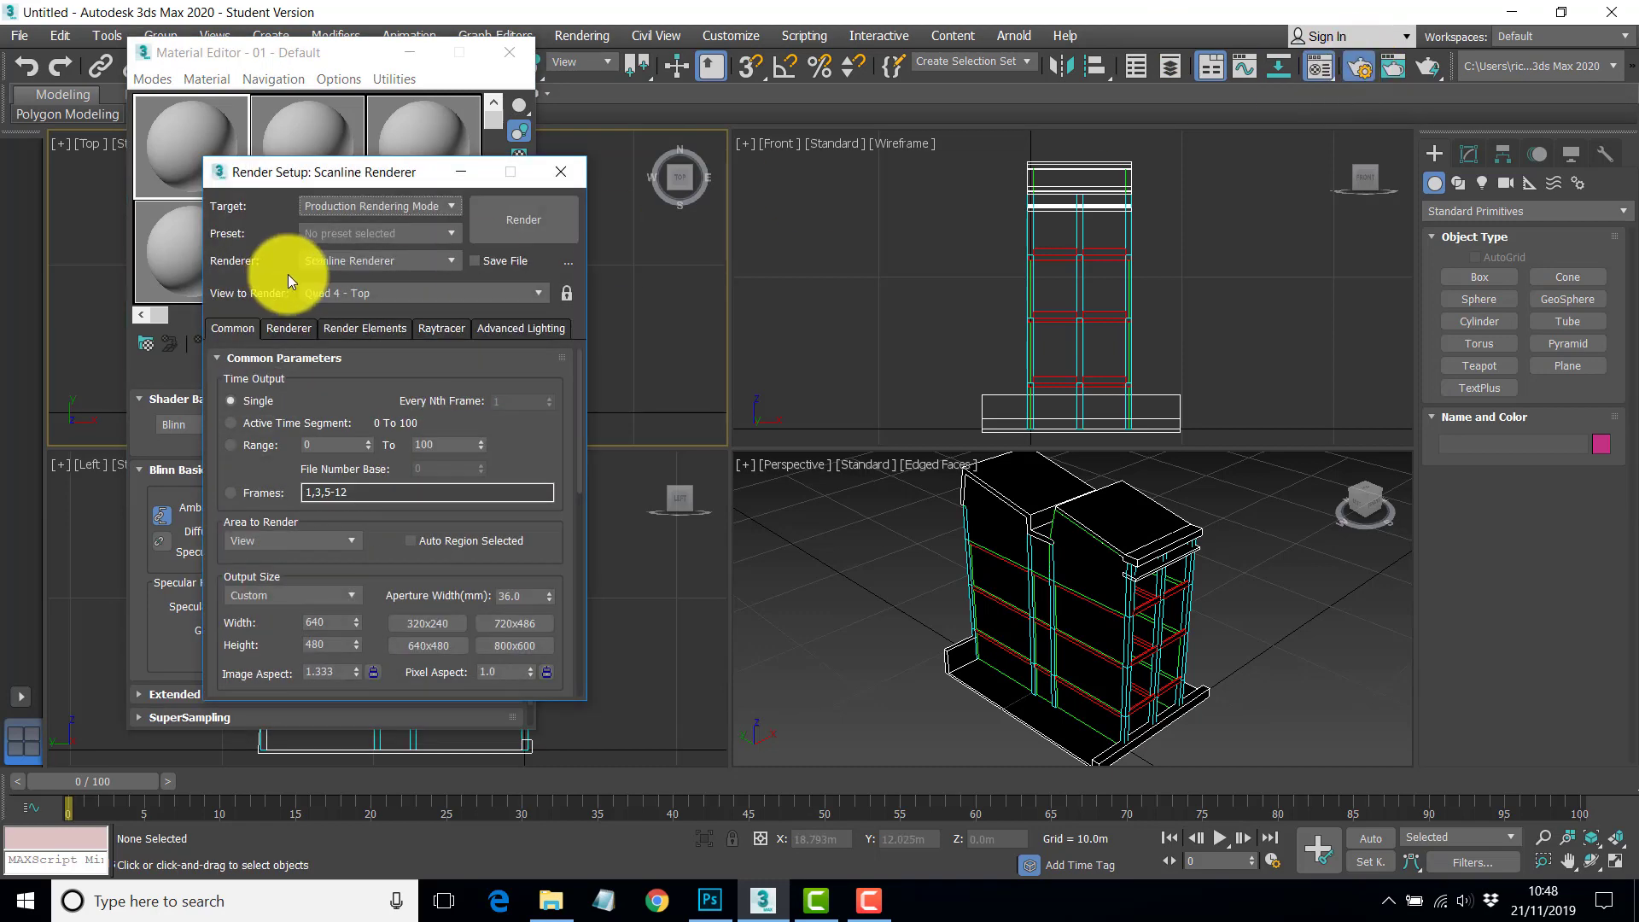
pyautogui.moveTo(386, 168); pyautogui.dragTo(736, 49)
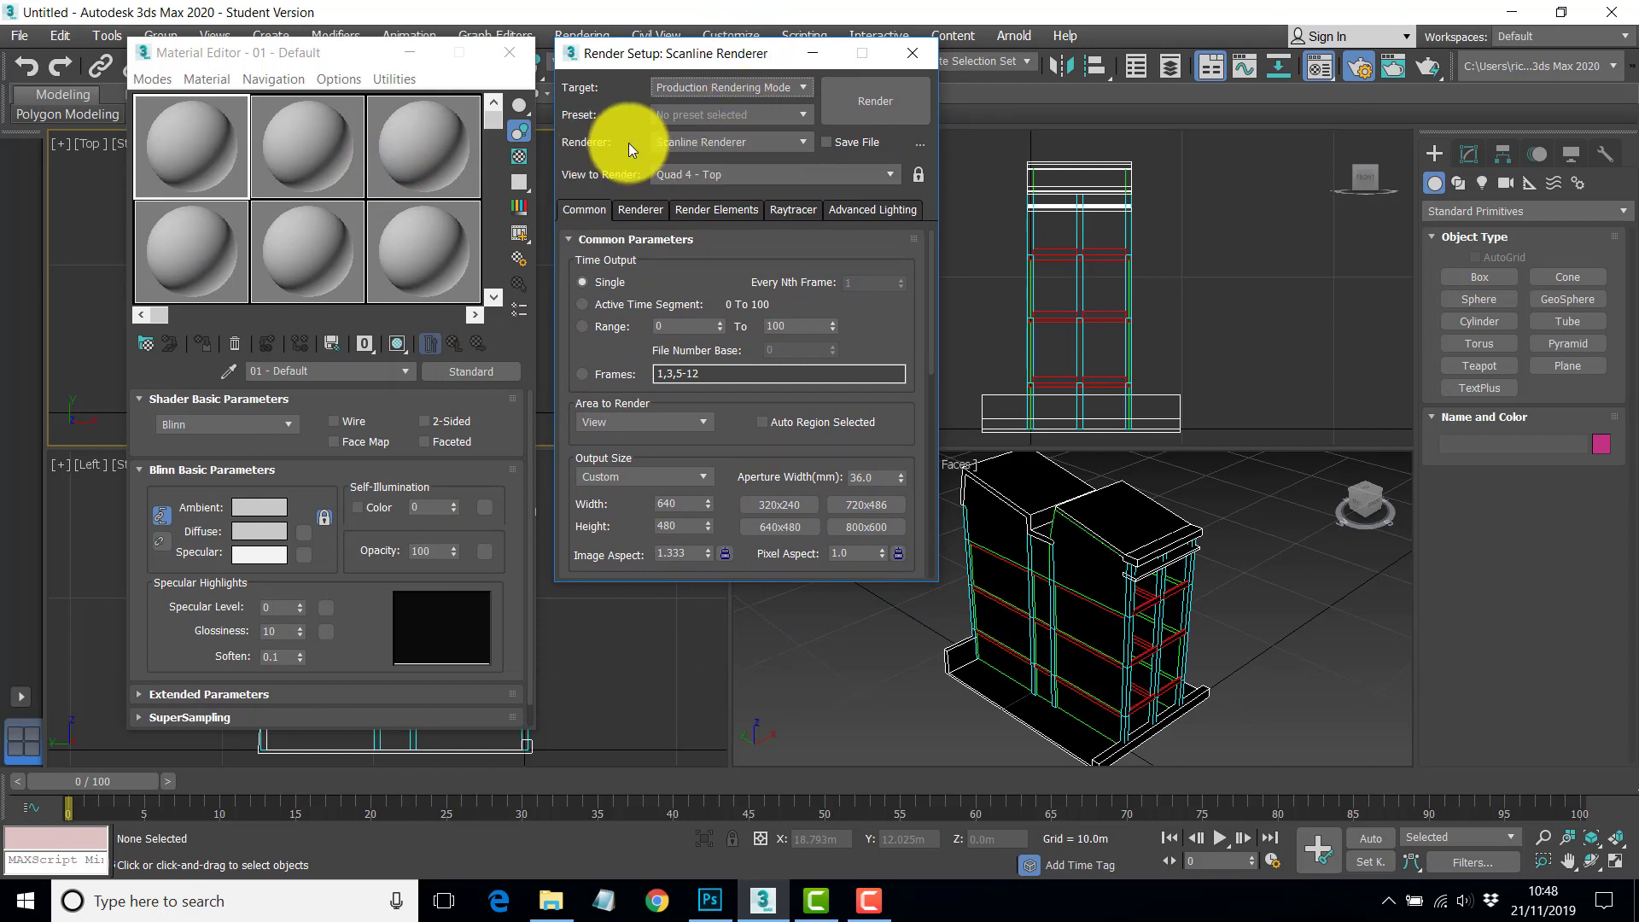
pyautogui.click(804, 141)
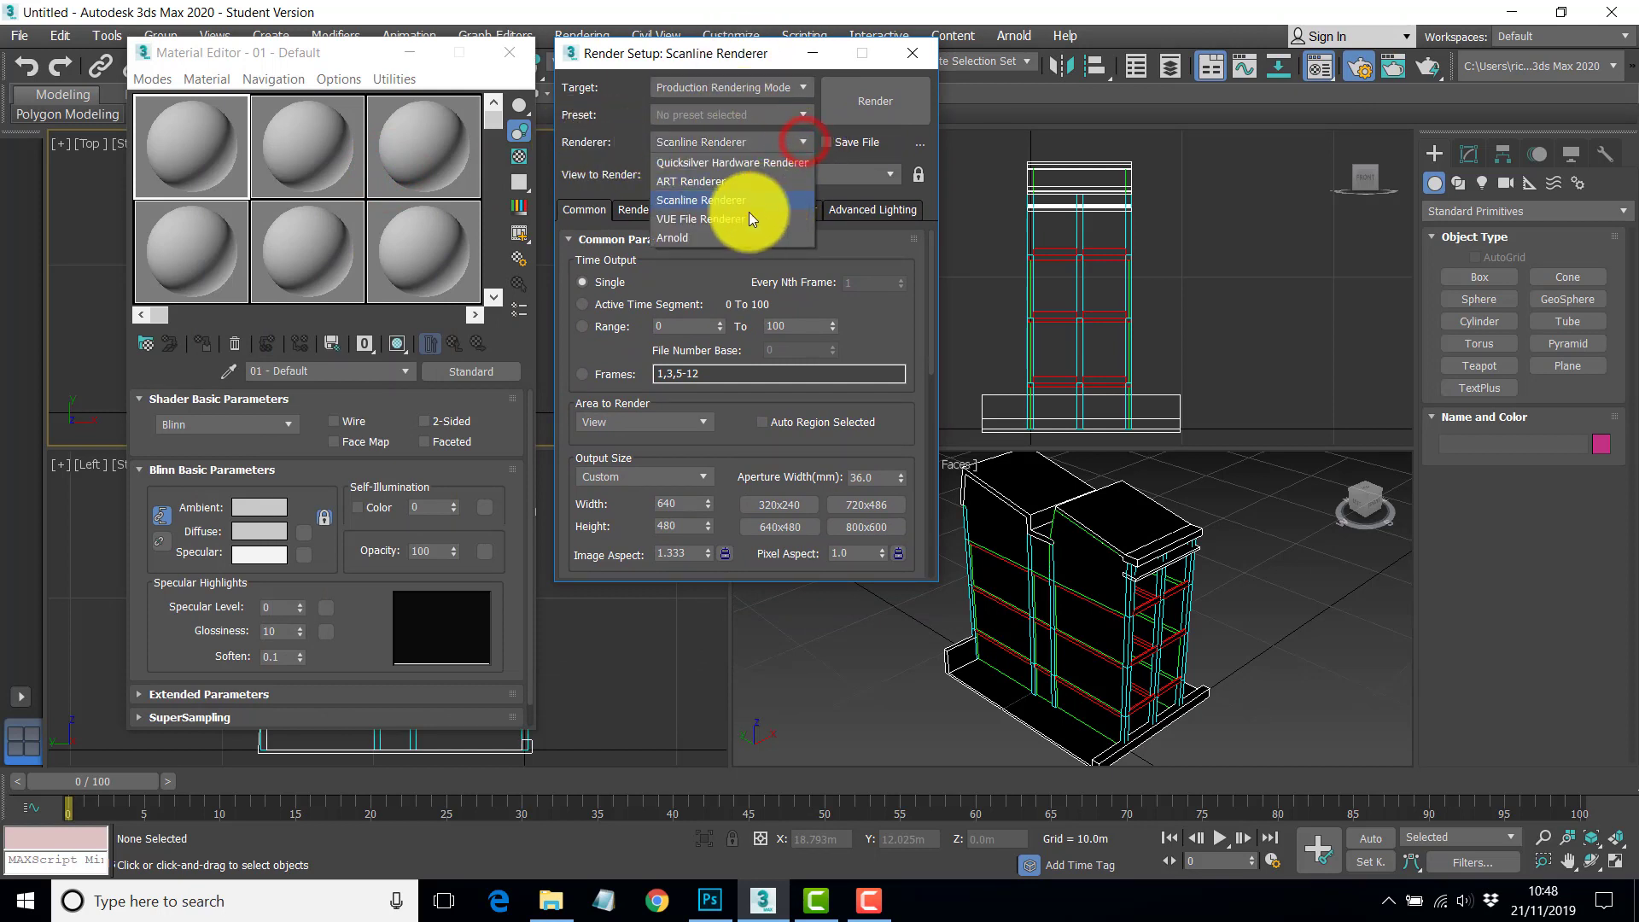
pyautogui.click(696, 182)
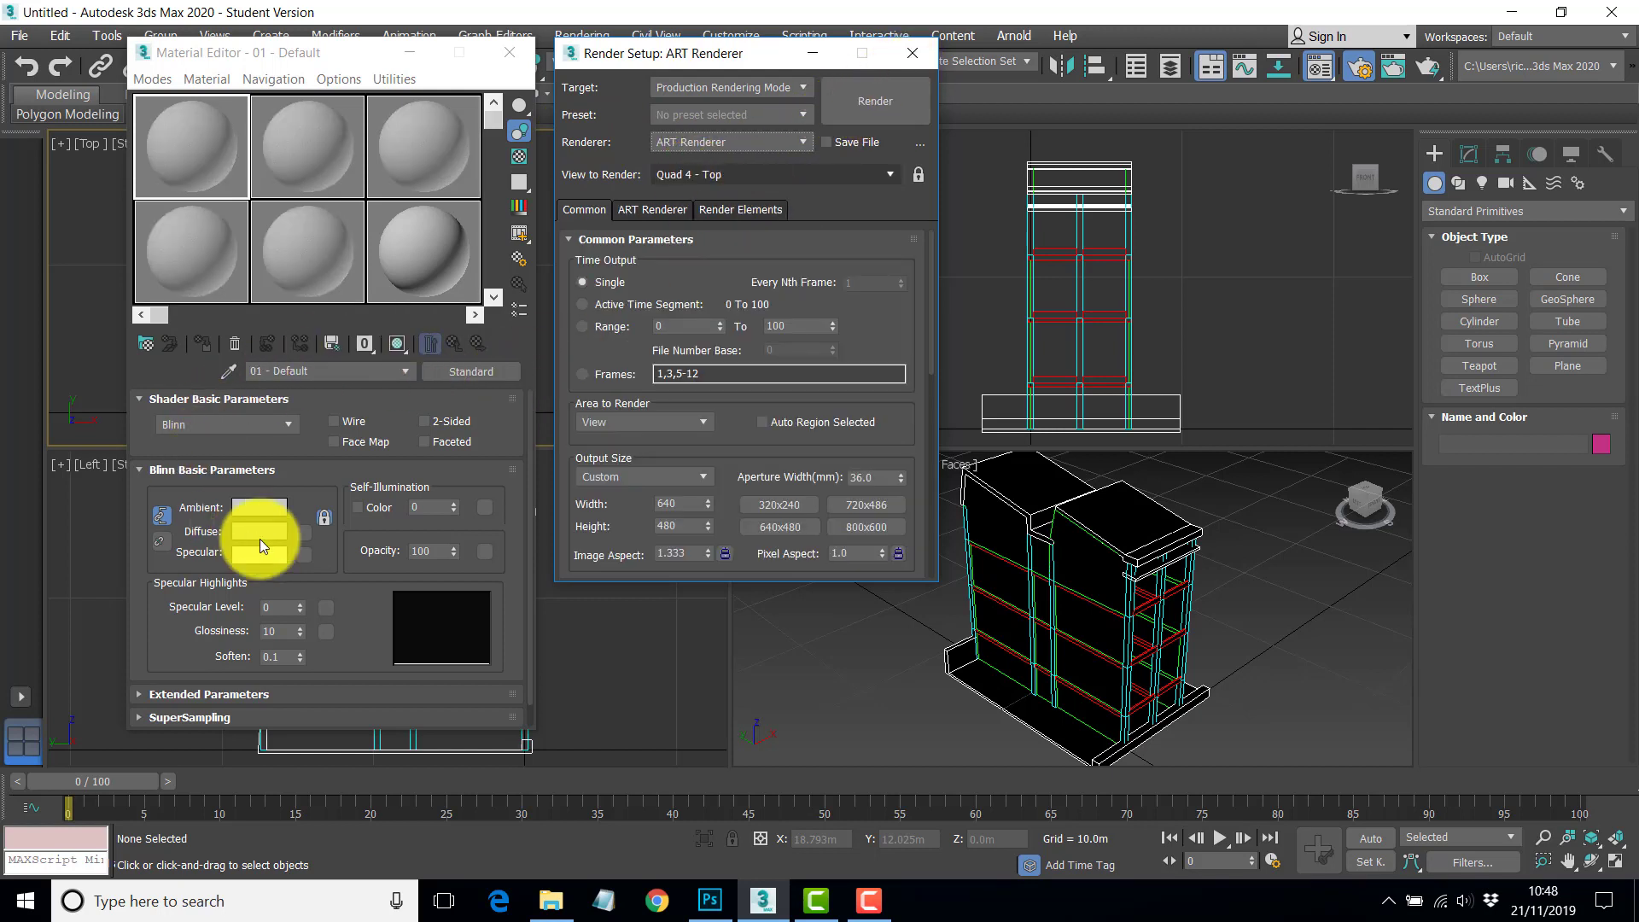
pyautogui.click(918, 54)
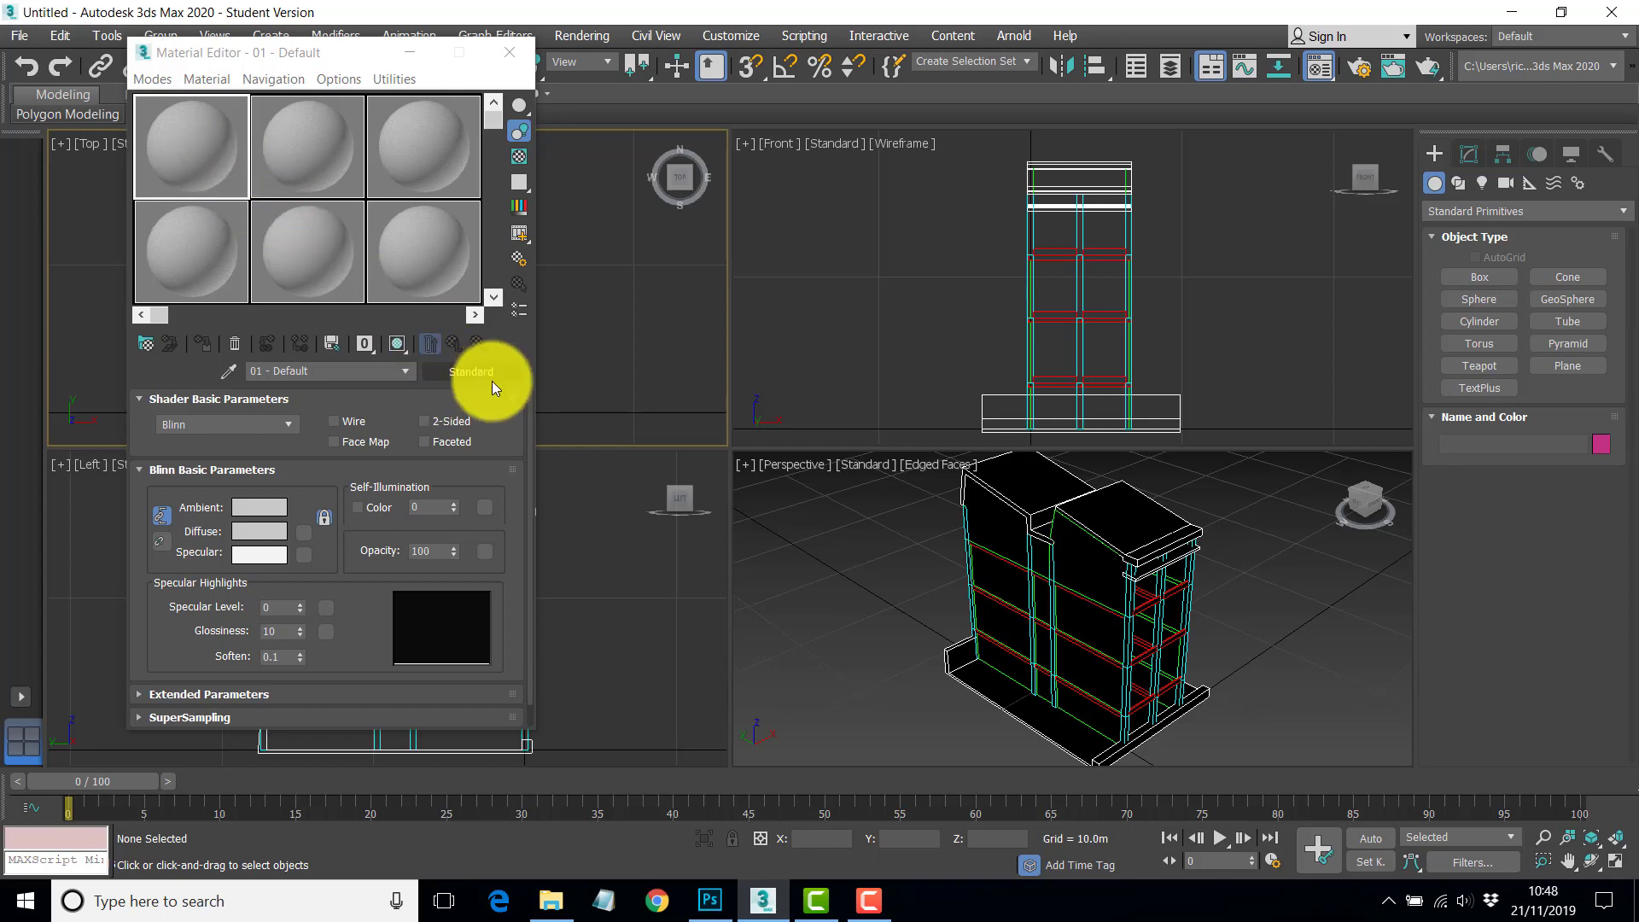
# - Change the first material slot to a Physical Material and name it WHITE
pyautogui.click(475, 372)
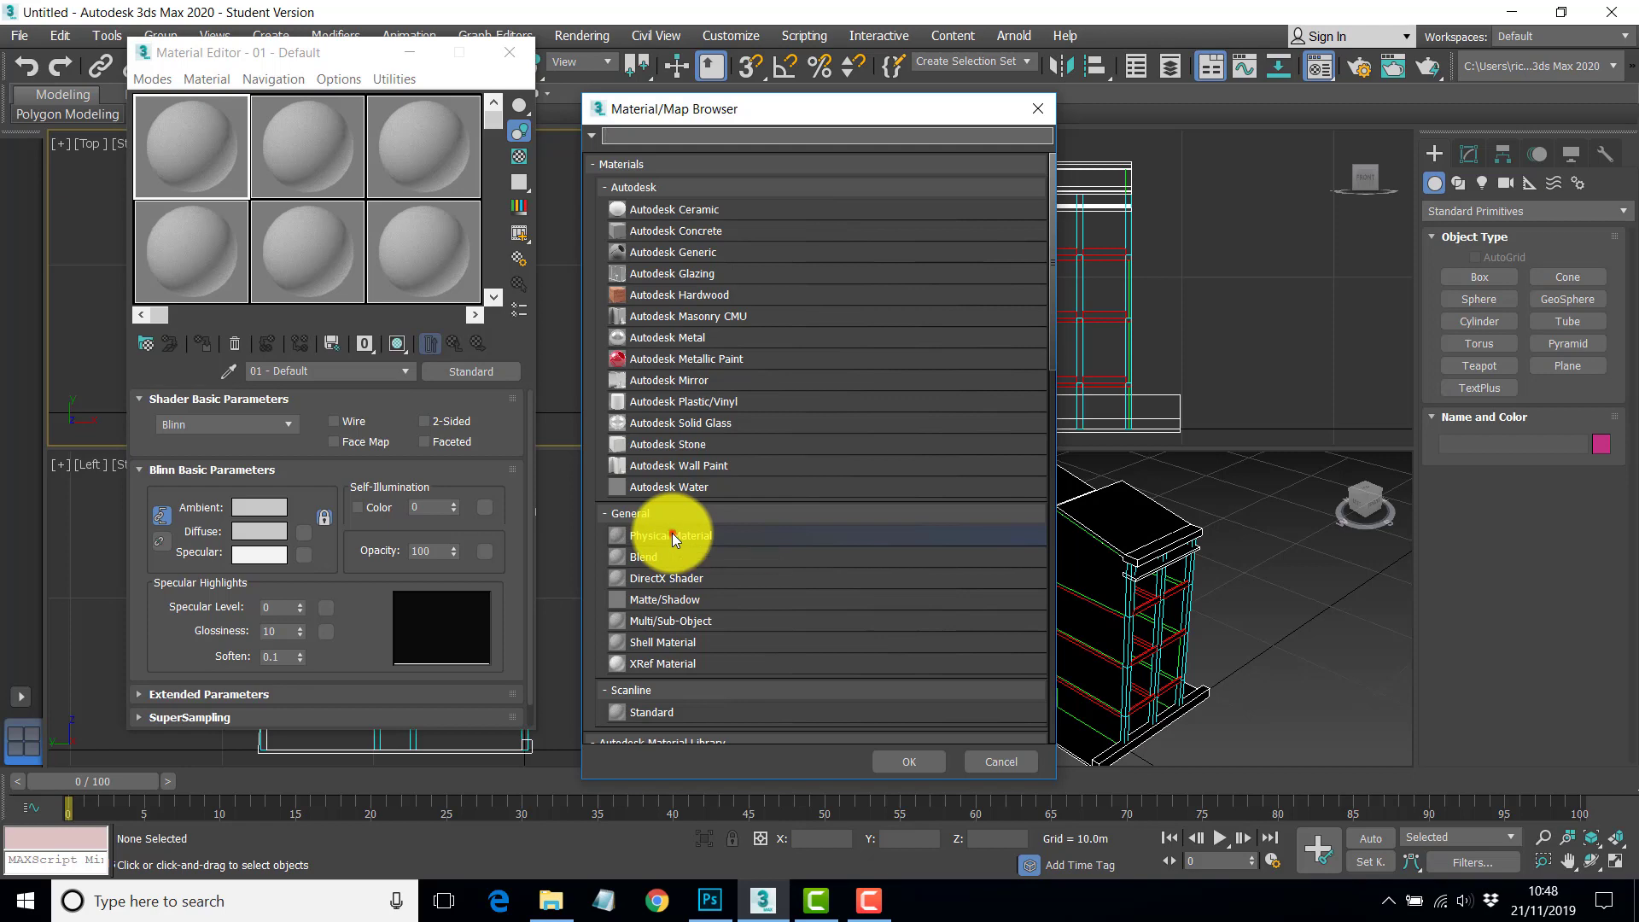
pyautogui.doubleClick(673, 535)
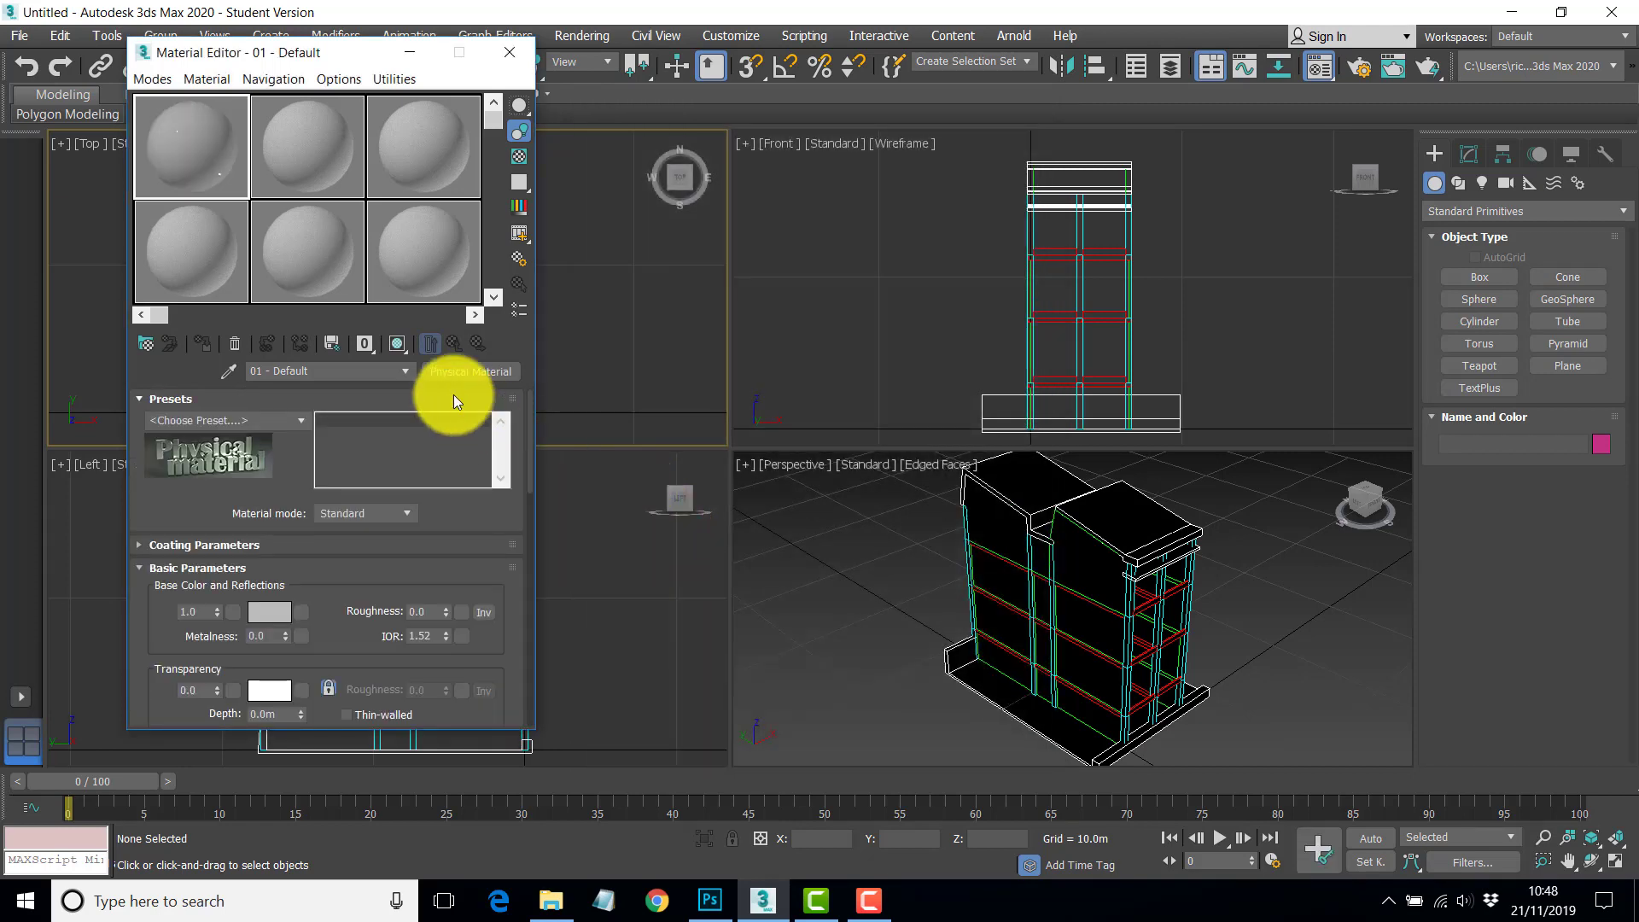
pyautogui.click(335, 370)
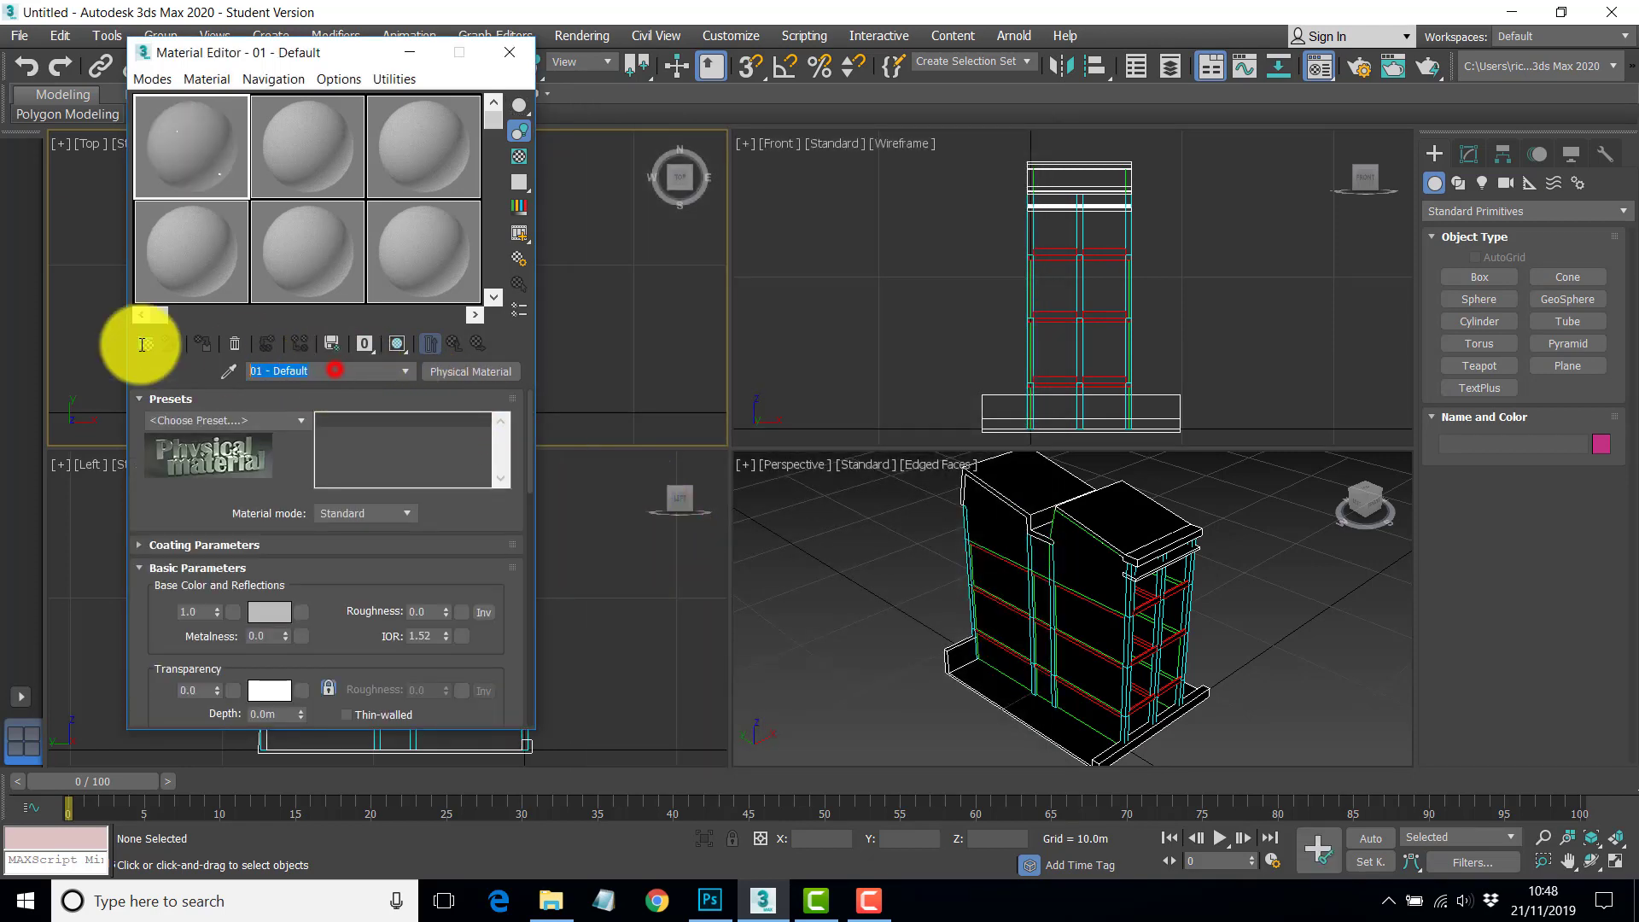
pyautogui.write('white')
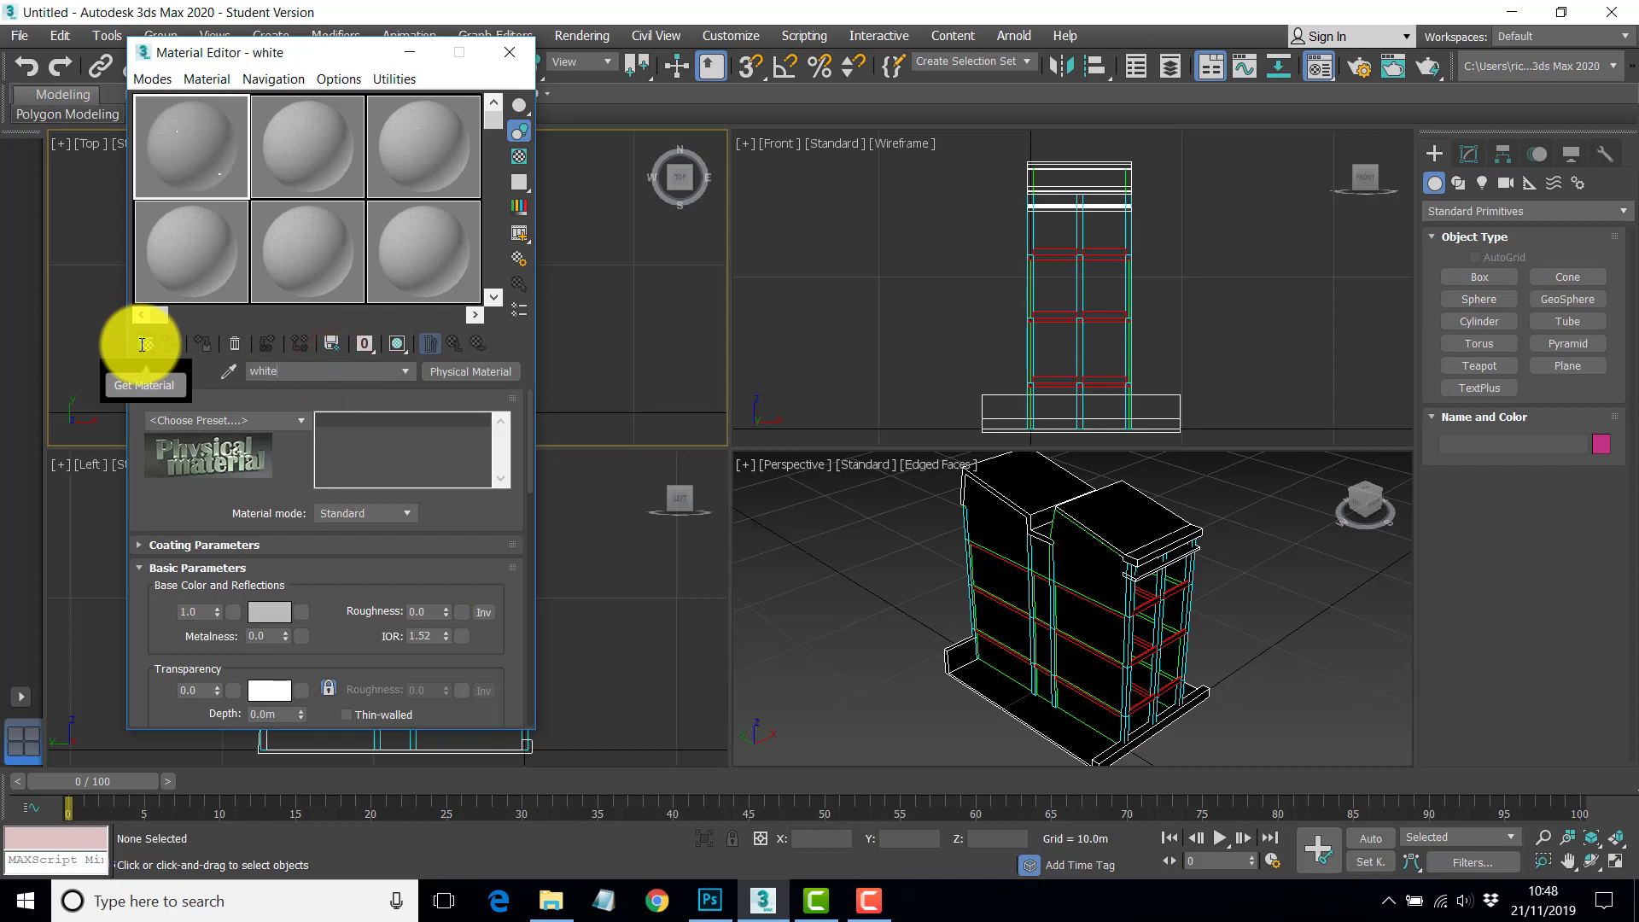
pyautogui.press('BackSpace')
pyautogui.press('BackSpace')
pyautogui.press('BackSpace')
pyautogui.press('BackSpace')
pyautogui.press('BackSpace')
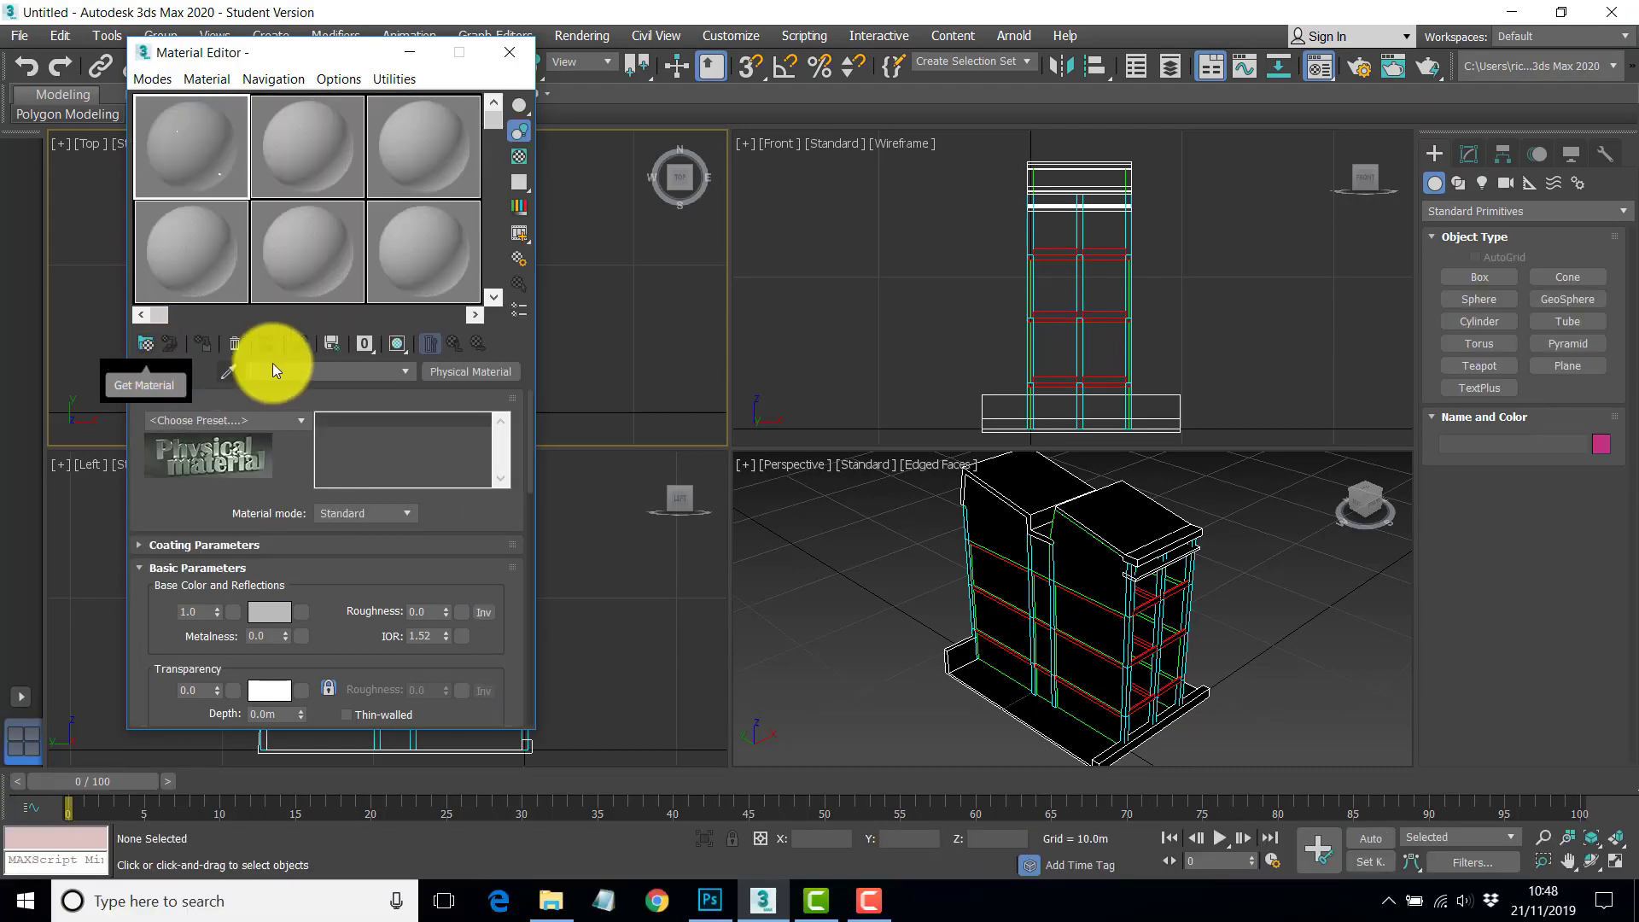
pyautogui.click(275, 369)
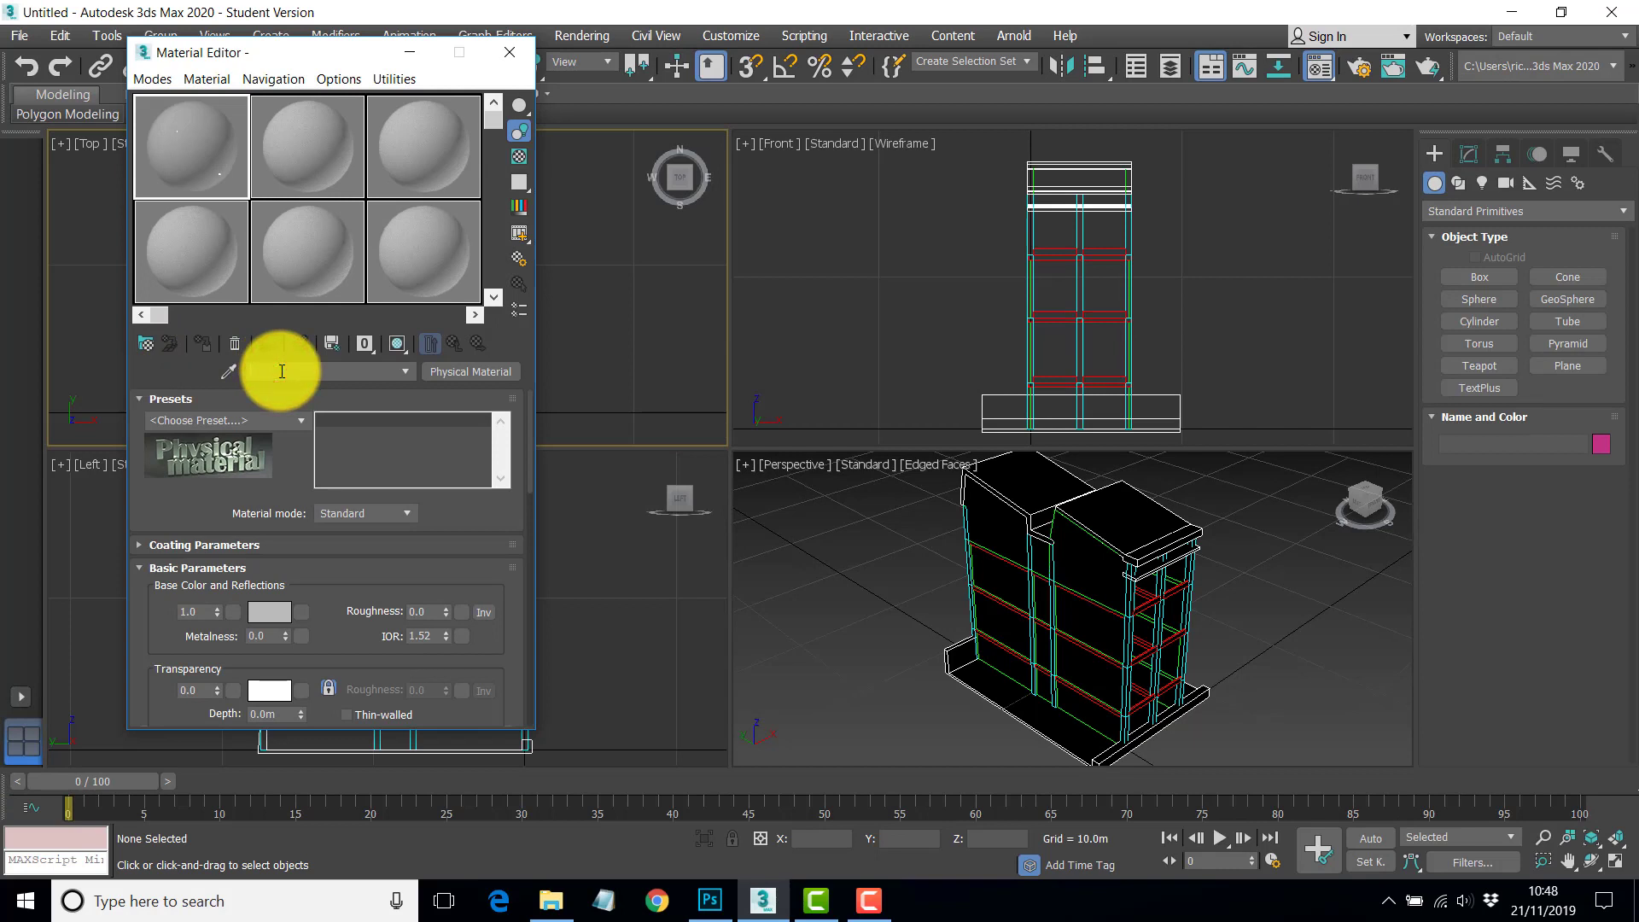
pyautogui.write('WHITE')
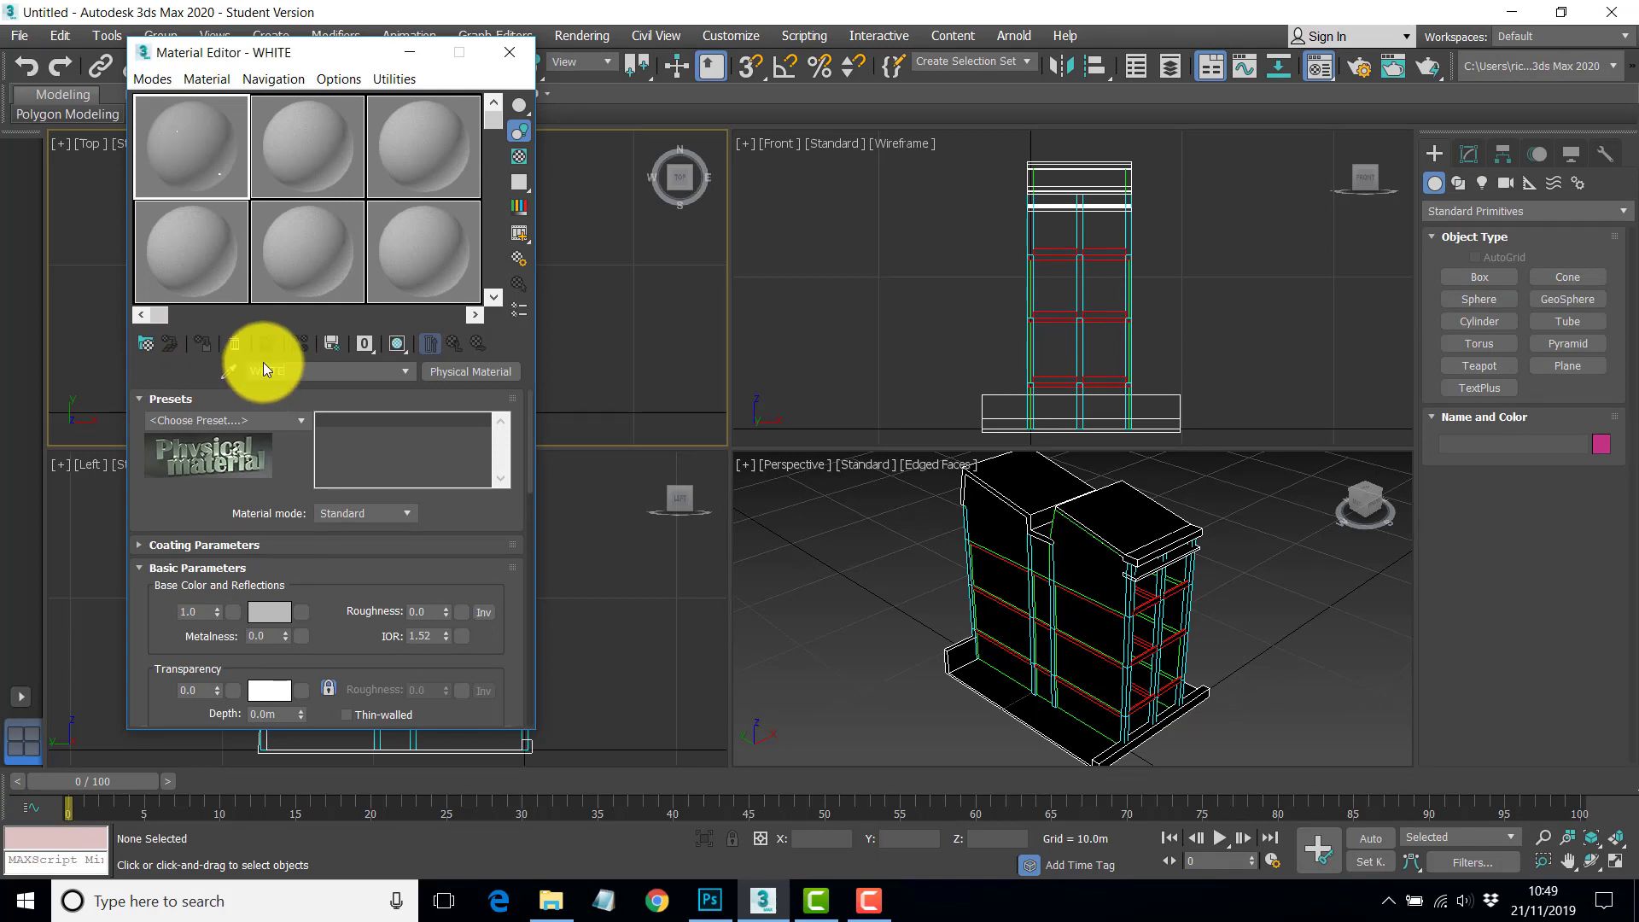
# - Load the Matte Paint preset for the WHITE material and set its material mode to Advanced
pyautogui.click(300, 422)
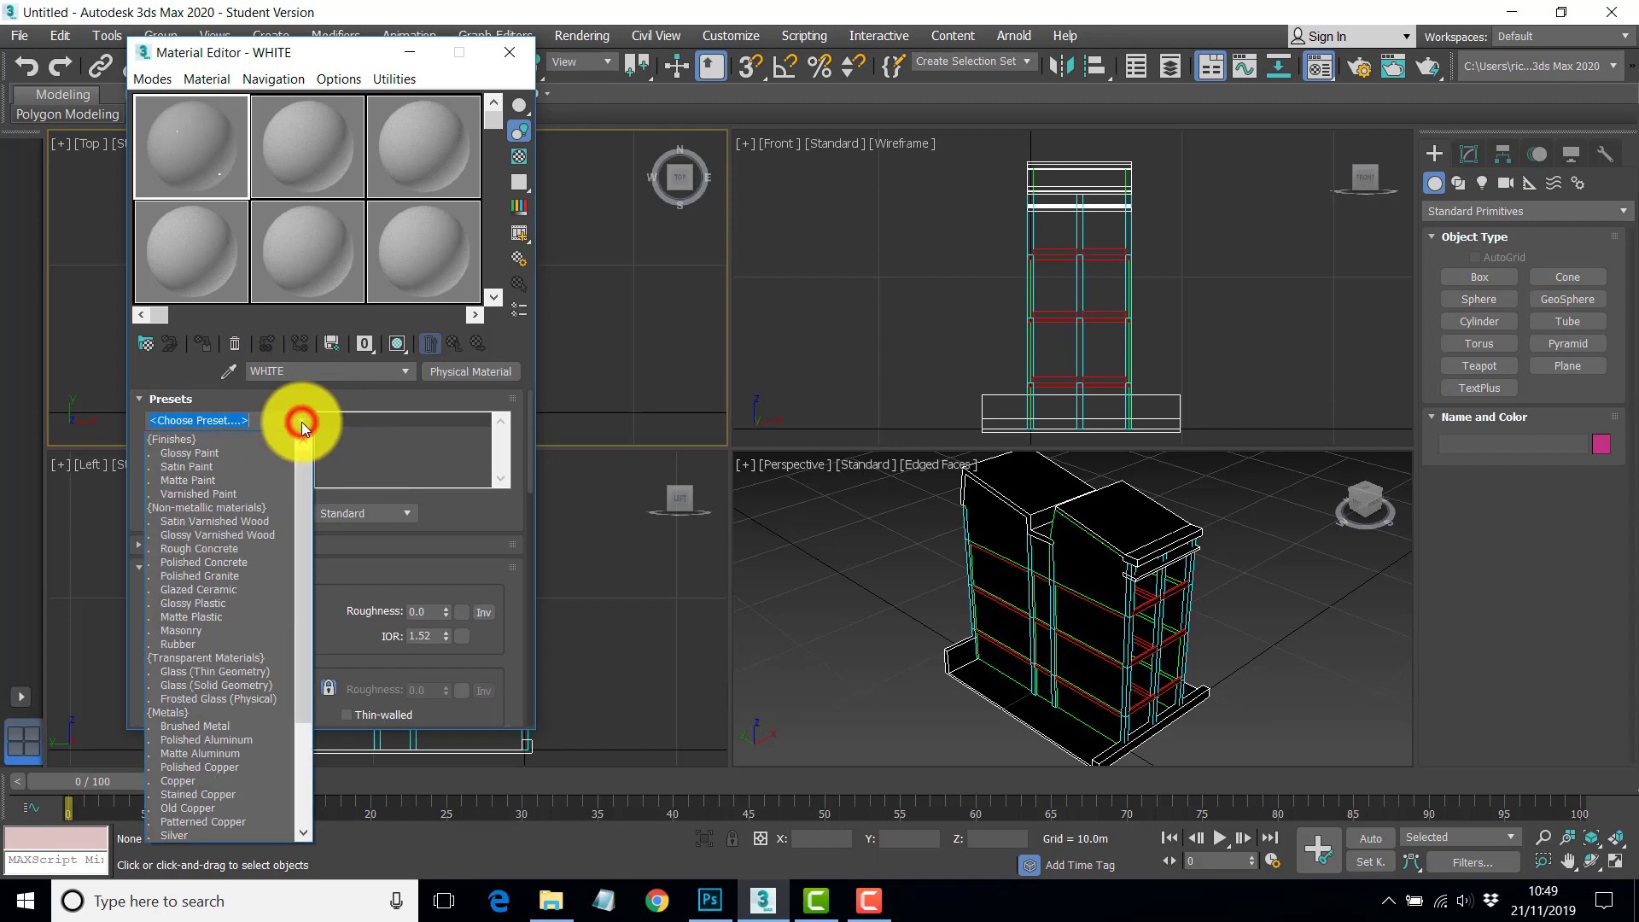
pyautogui.click(197, 483)
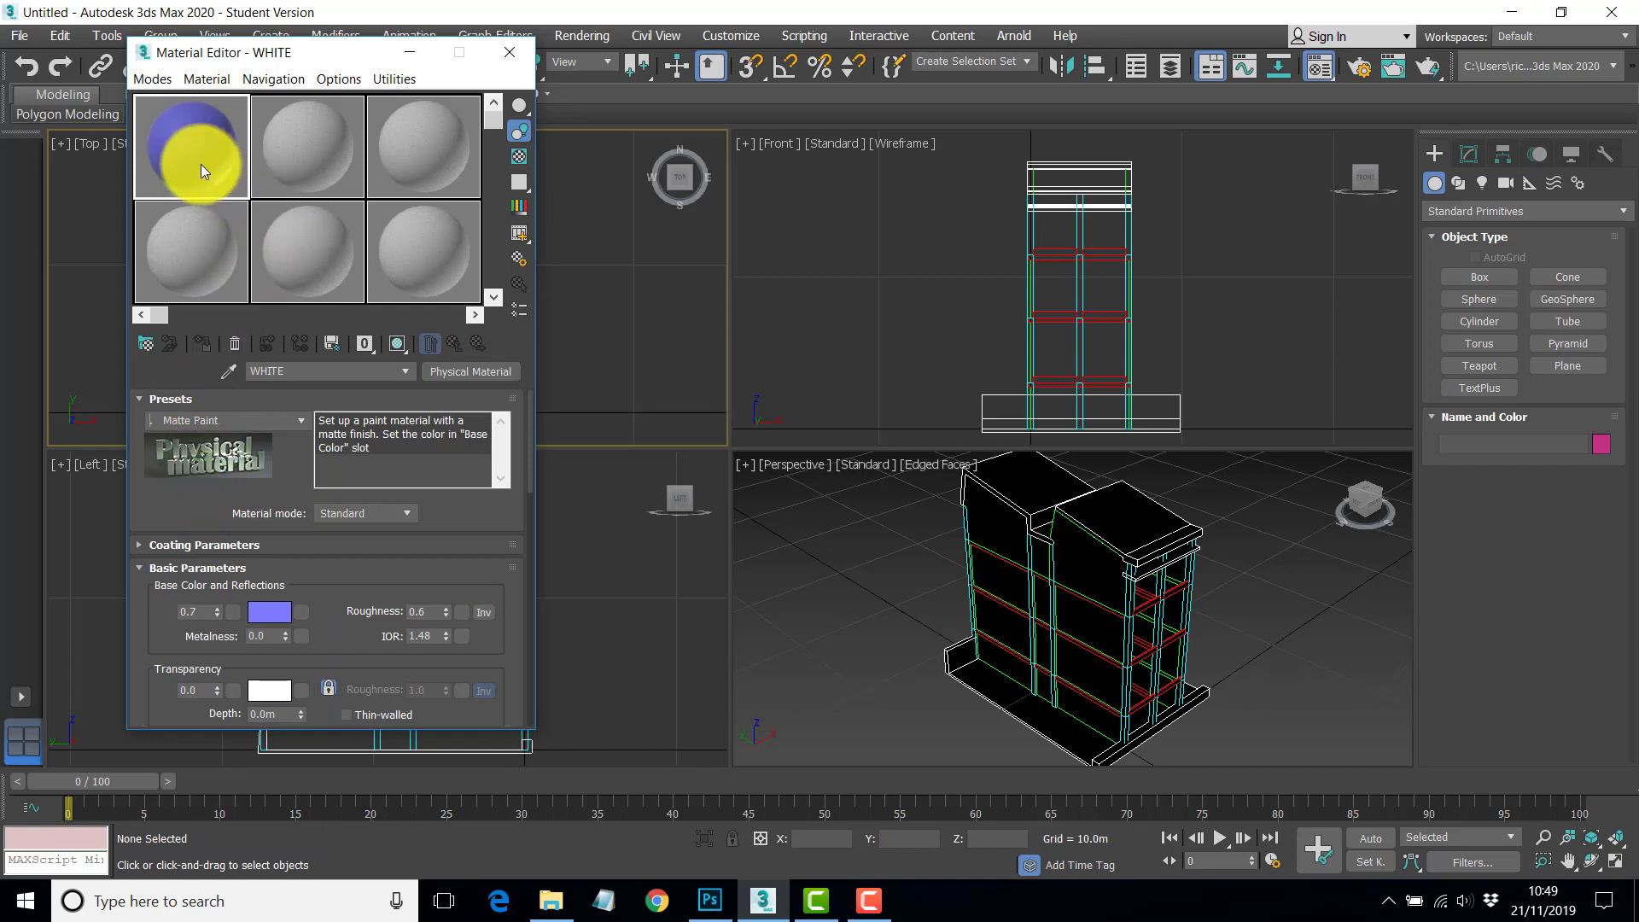
pyautogui.click(408, 510)
pyautogui.click(370, 541)
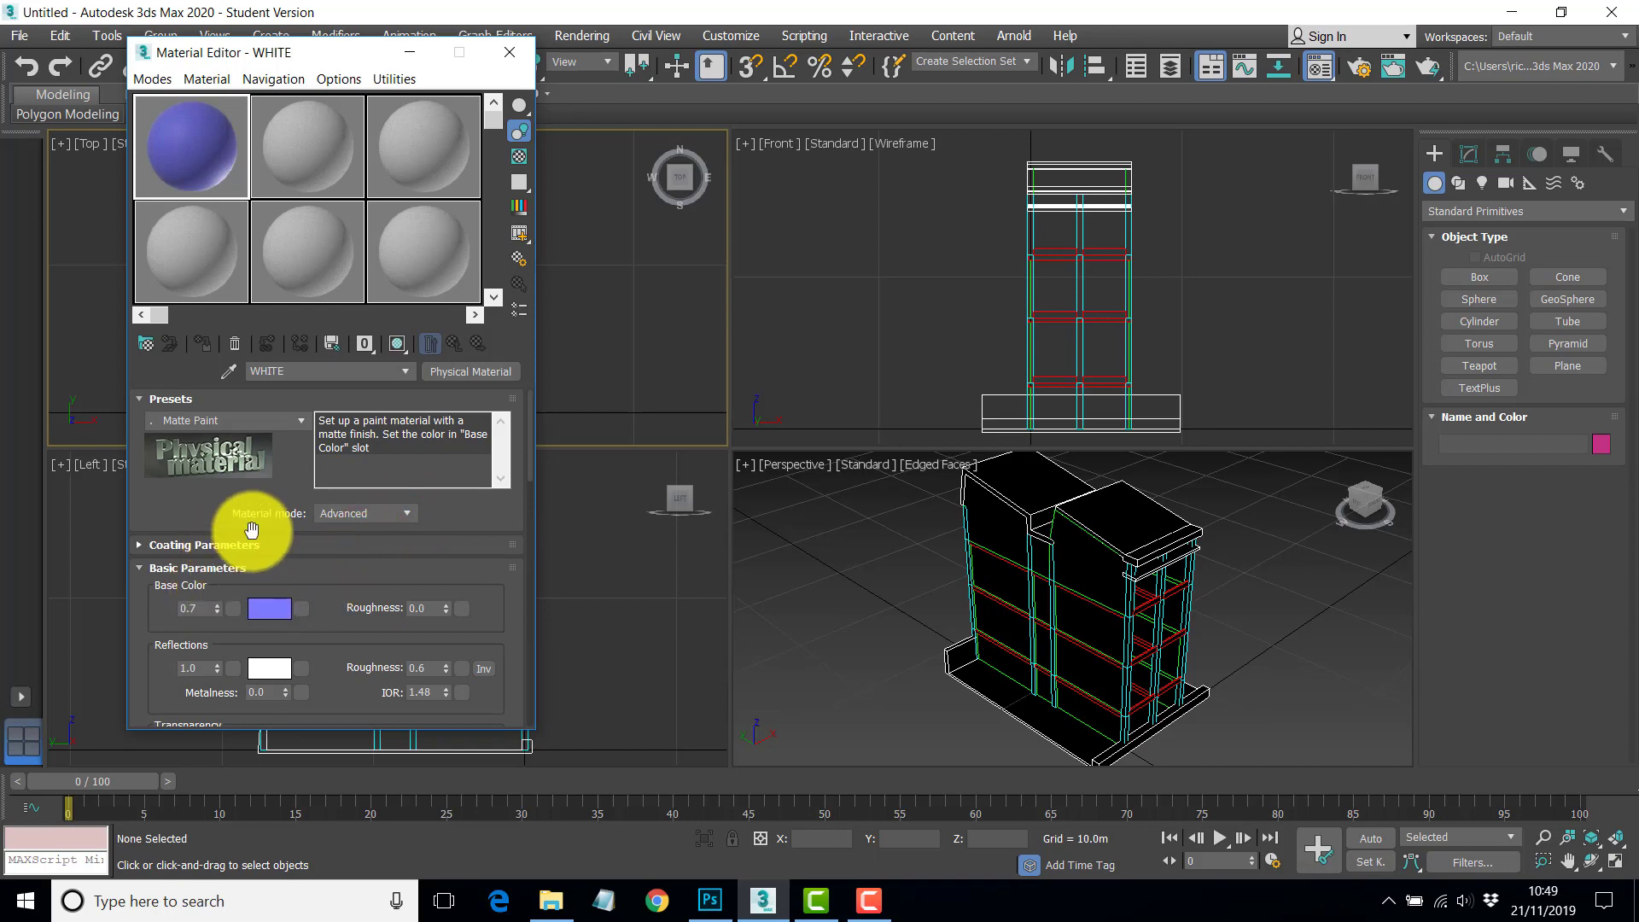
# - Set the WHITE material's base color weight to 1 and change its base color to pure white
pyautogui.doubleClick(203, 608)
pyautogui.write('1')
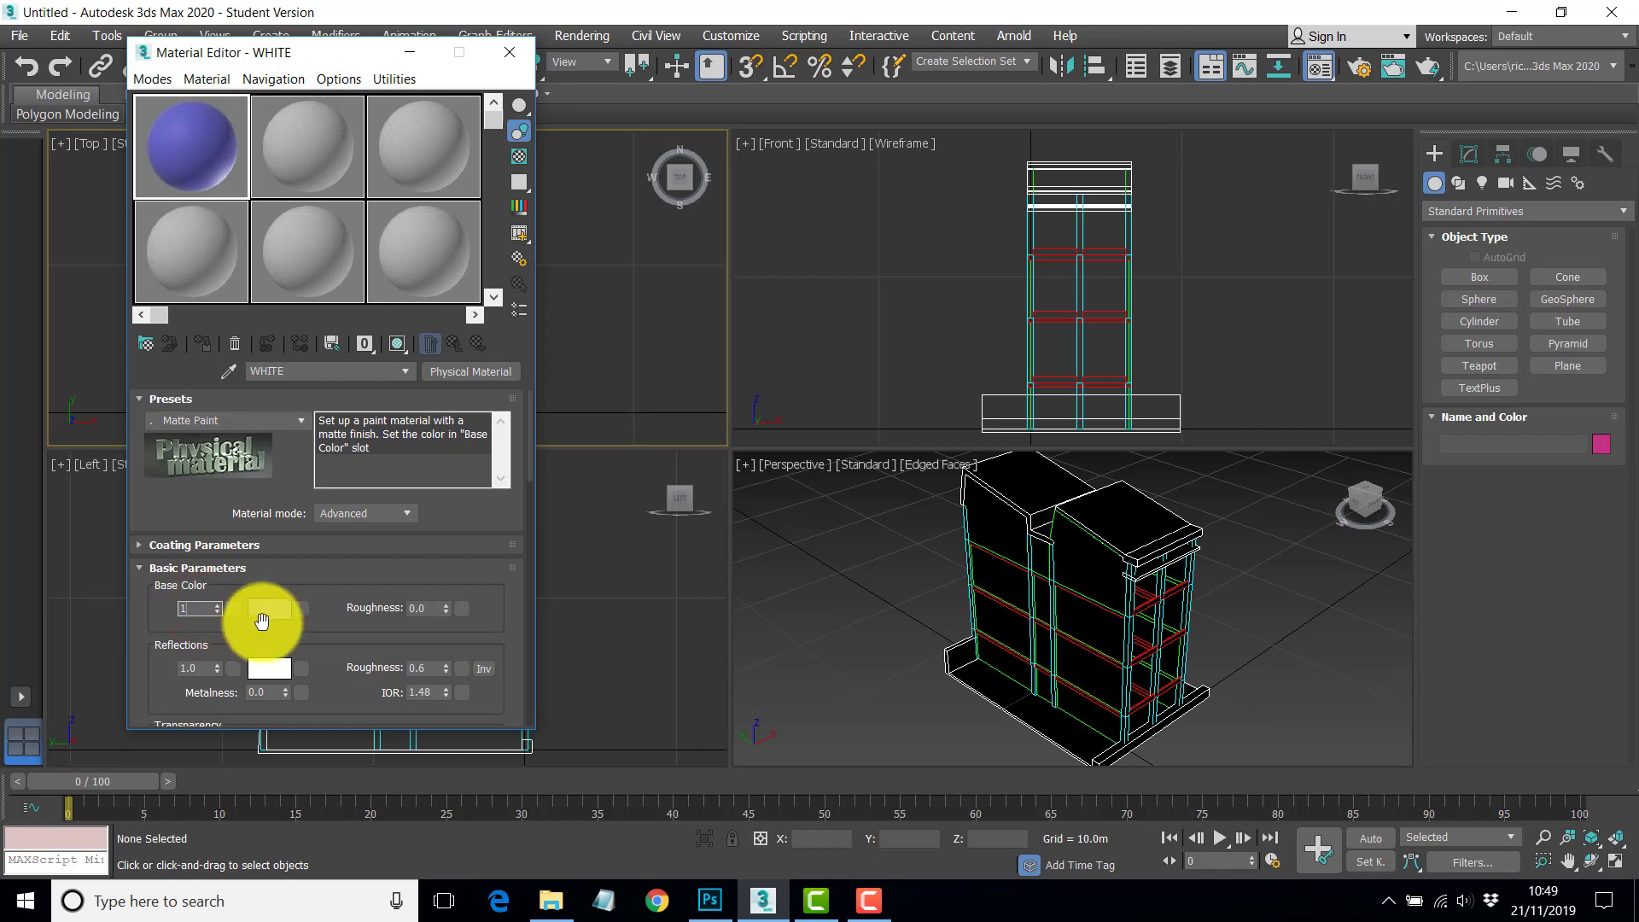
pyautogui.click(270, 610)
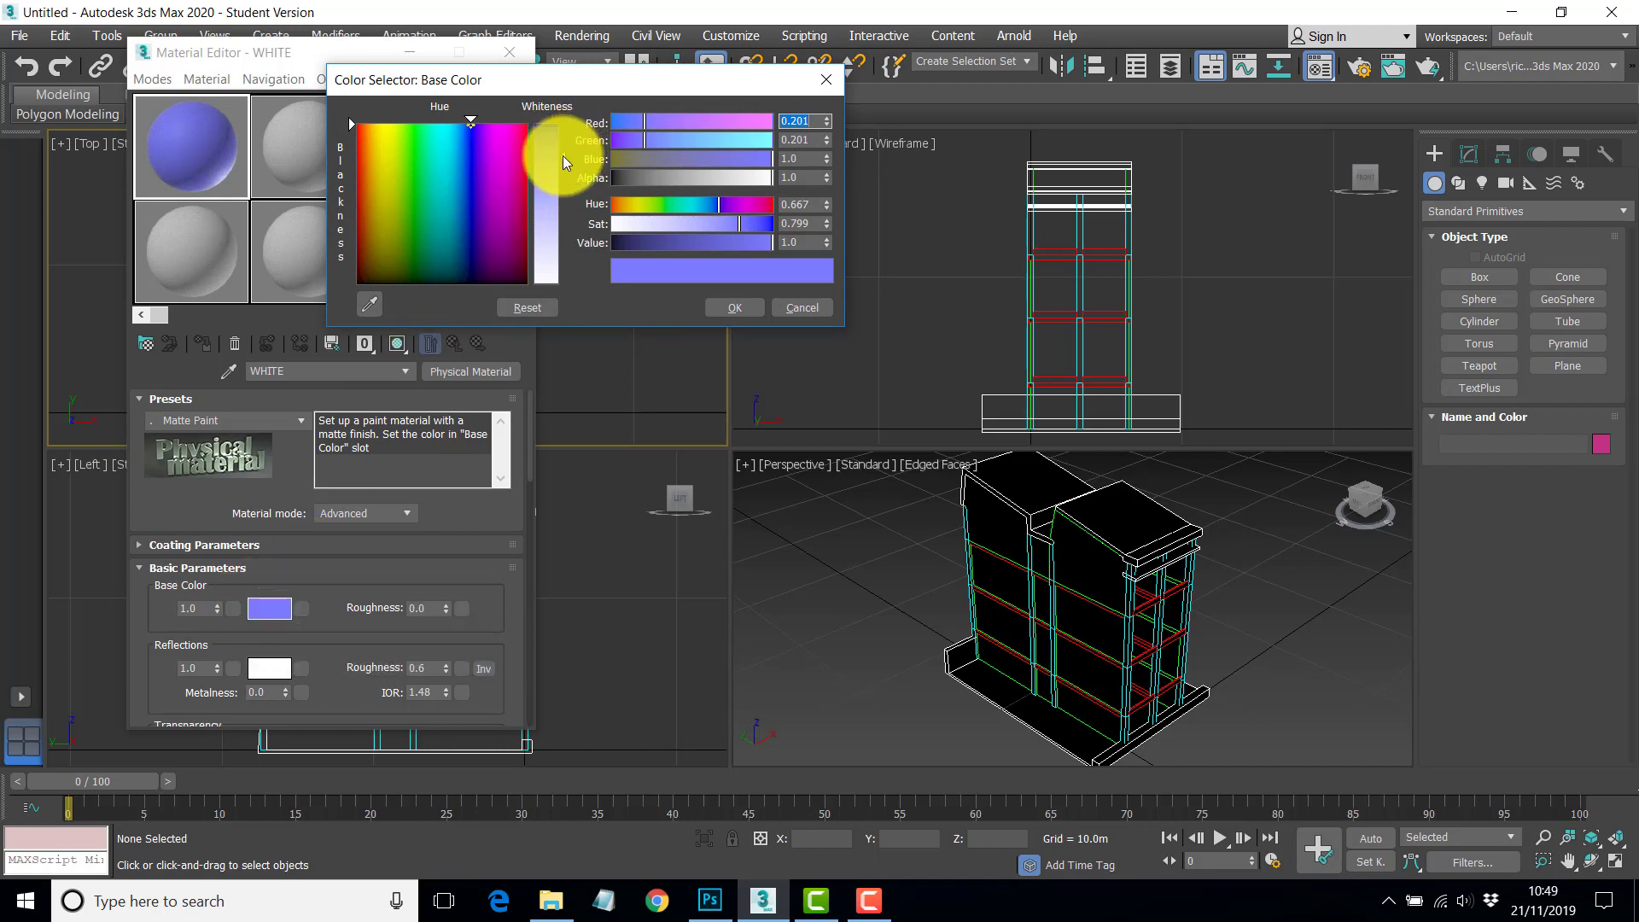
pyautogui.moveTo(562, 157); pyautogui.dragTo(571, 269)
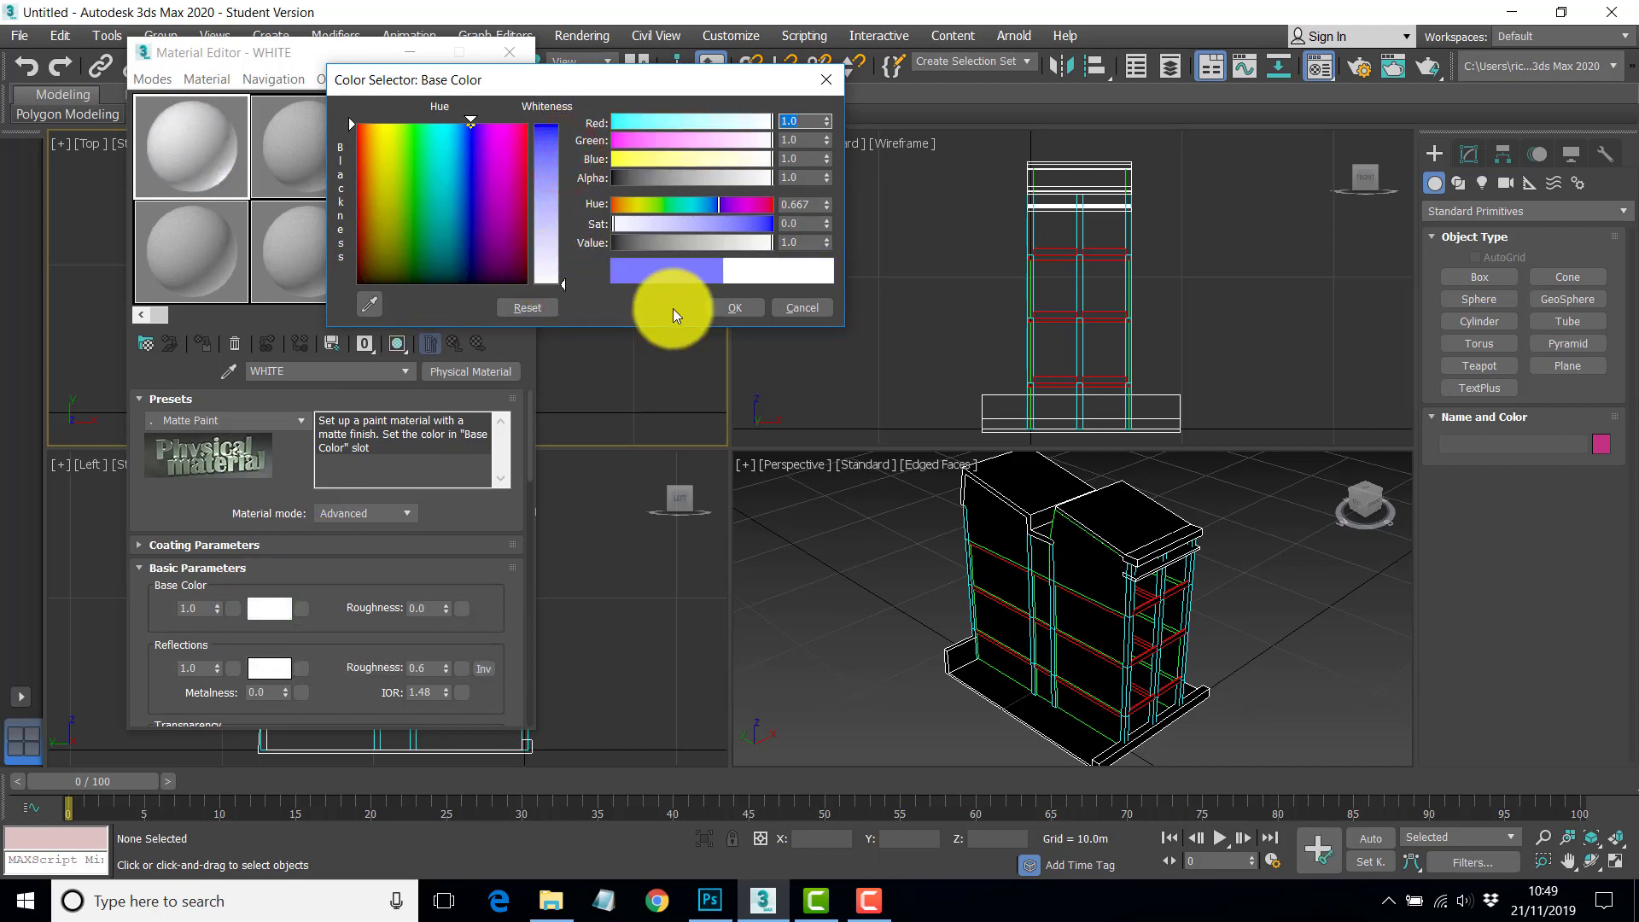
pyautogui.click(755, 309)
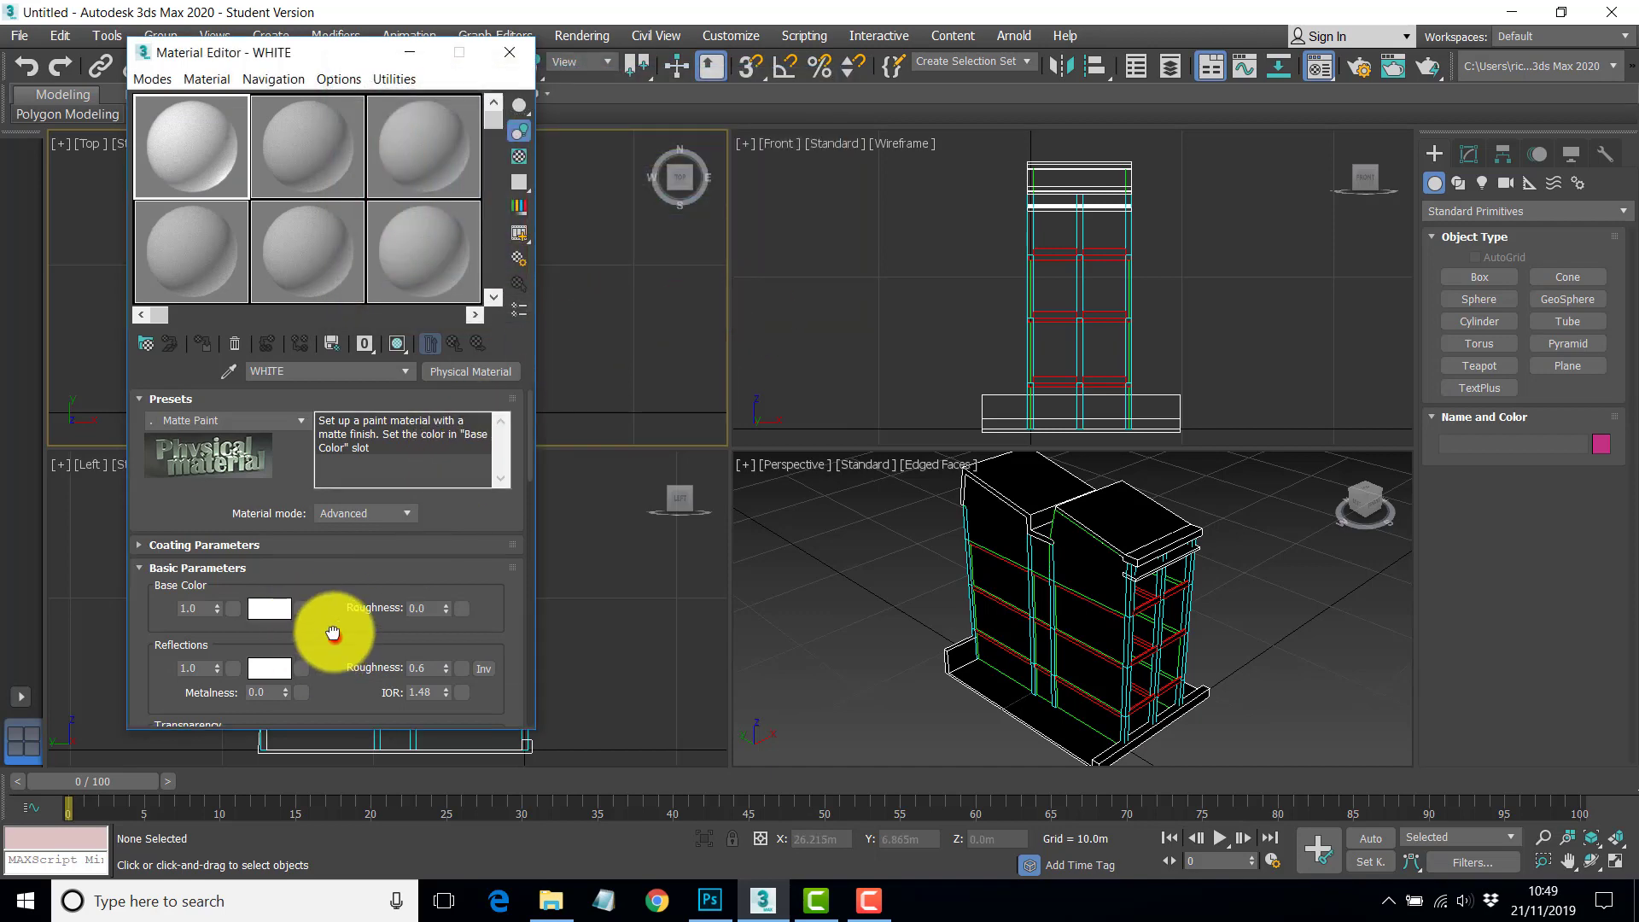
# - Set the WHITE material's reflection weight to 0 and apply the material to the roof in the Perspective viewport
pyautogui.scroll(-5, 333, 632)
pyautogui.click(187, 488)
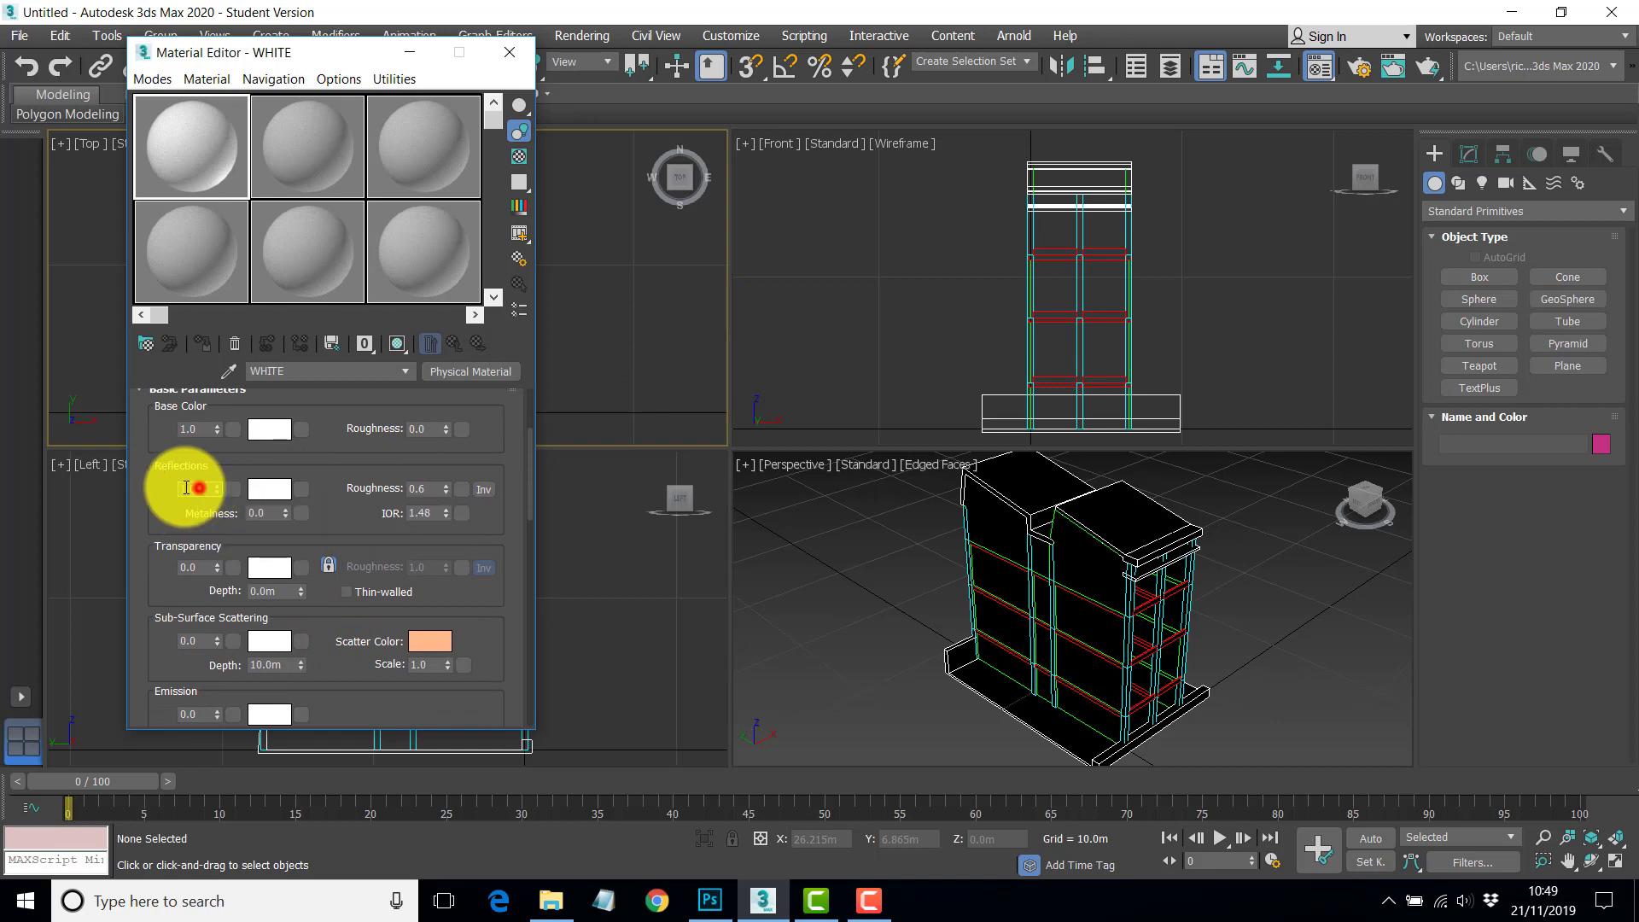
pyautogui.write('0')
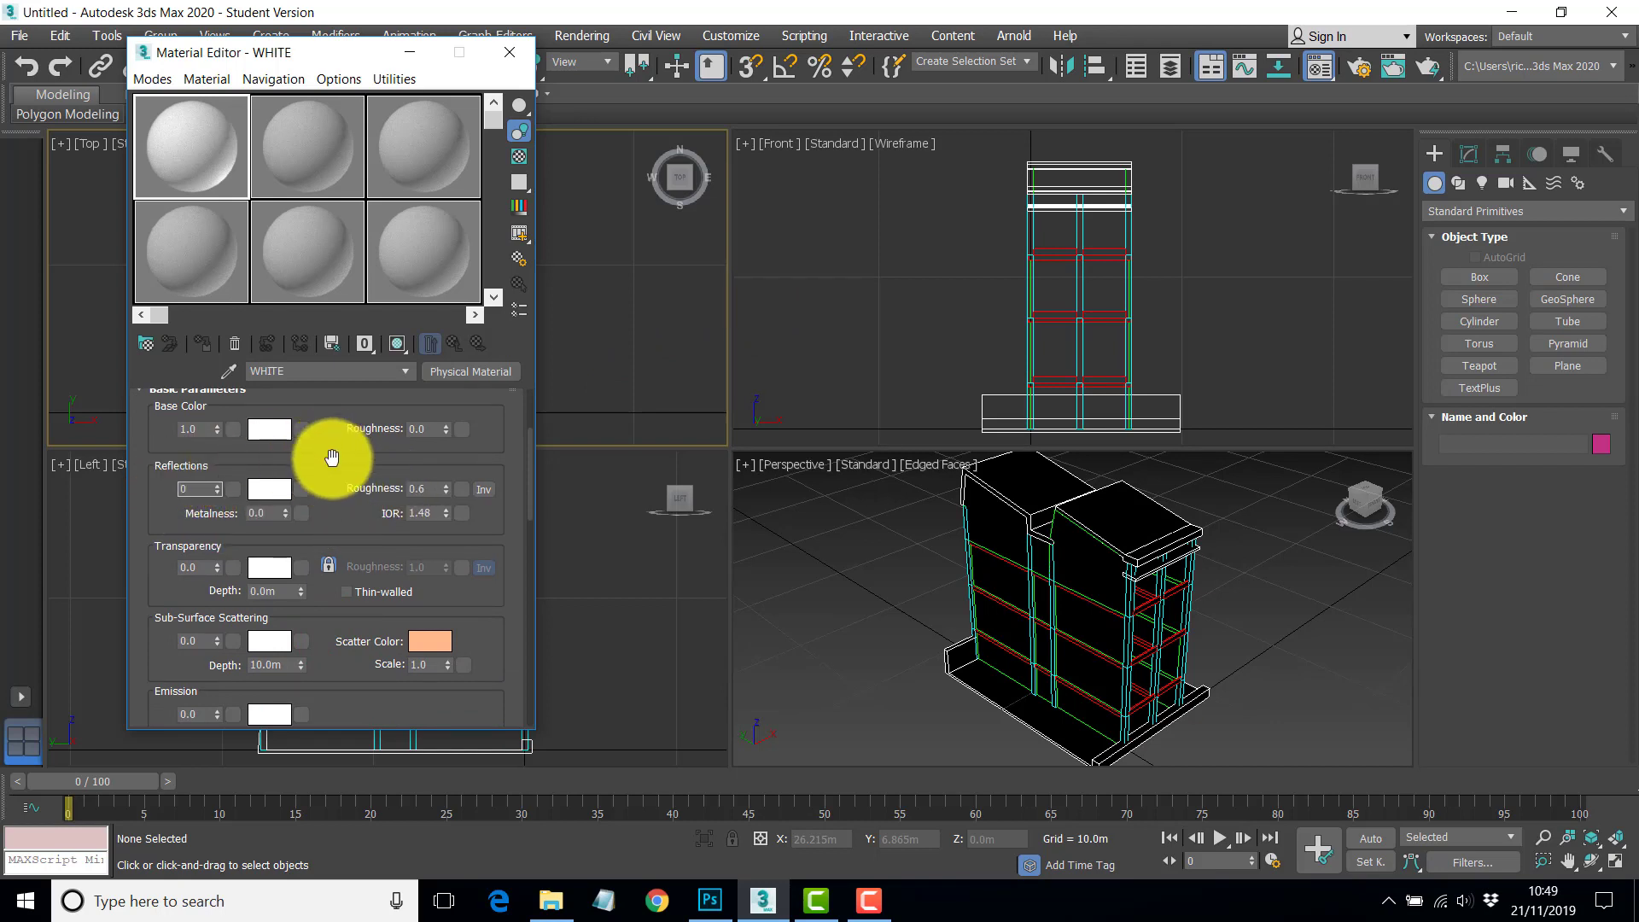
pyautogui.moveTo(322, 476); pyautogui.dragTo(327, 527)
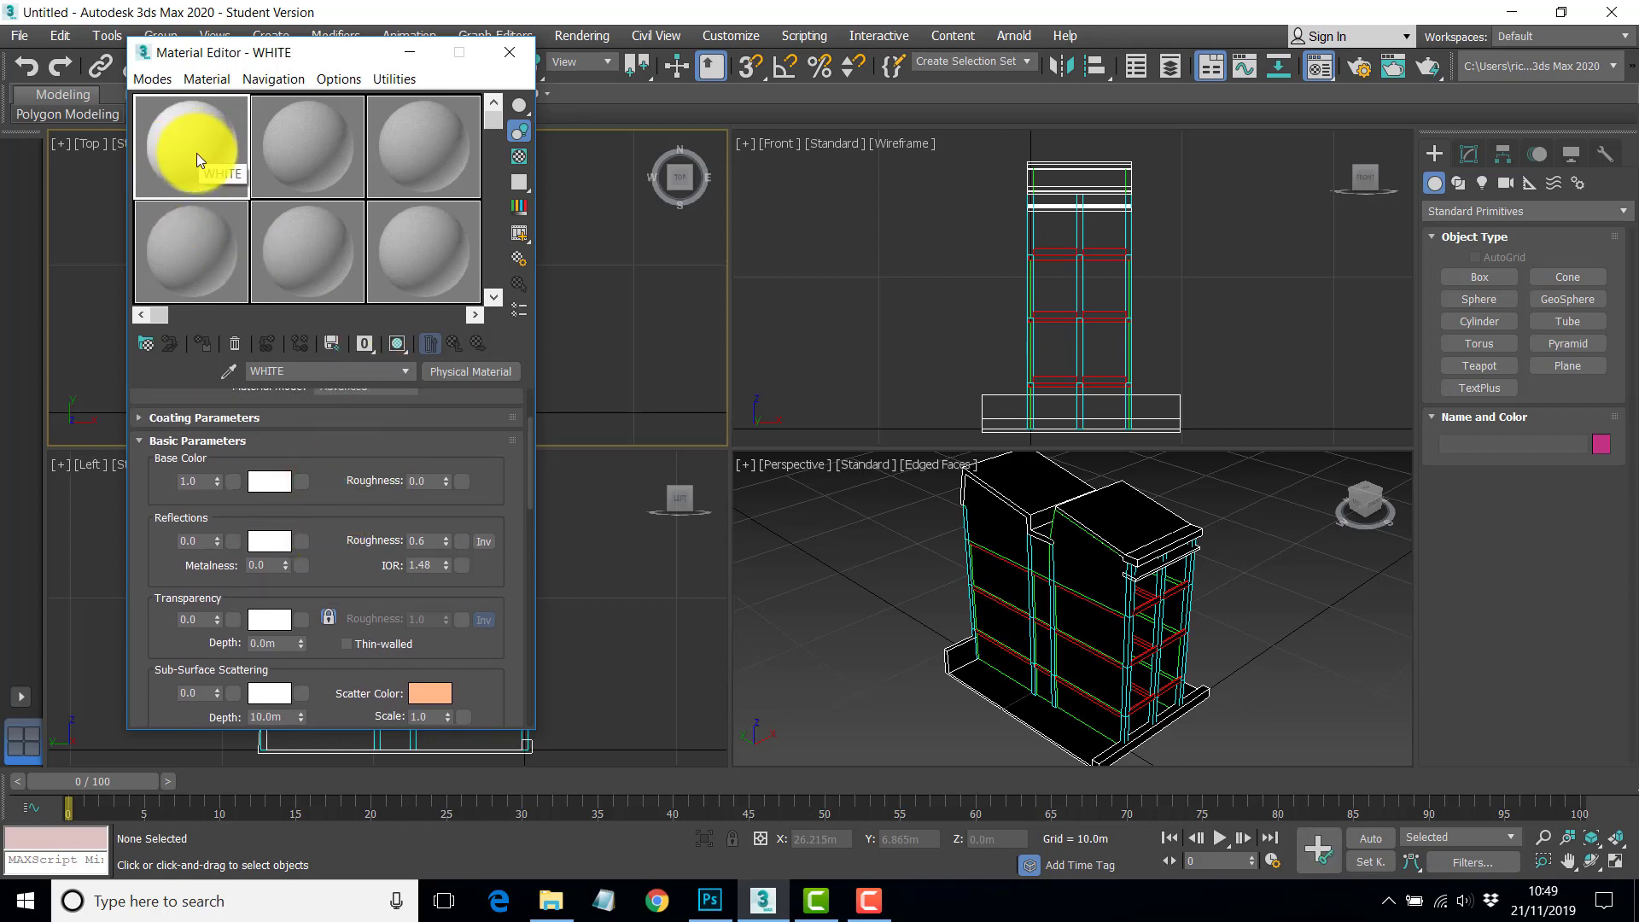
pyautogui.moveTo(186, 154); pyautogui.dragTo(1098, 523)
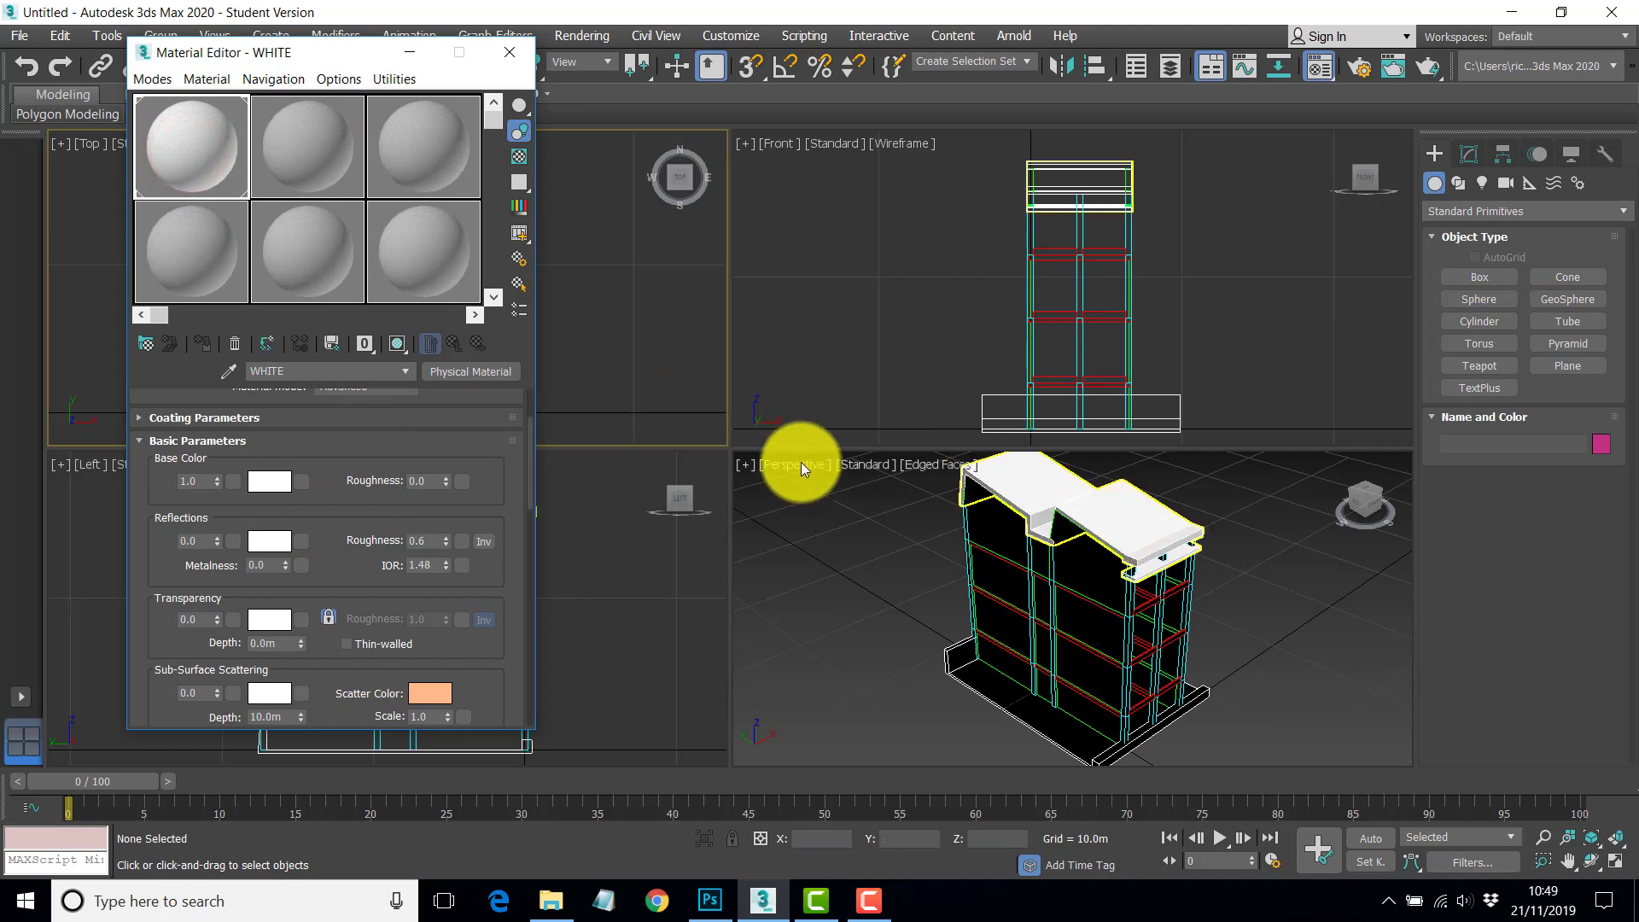
pyautogui.click(511, 53)
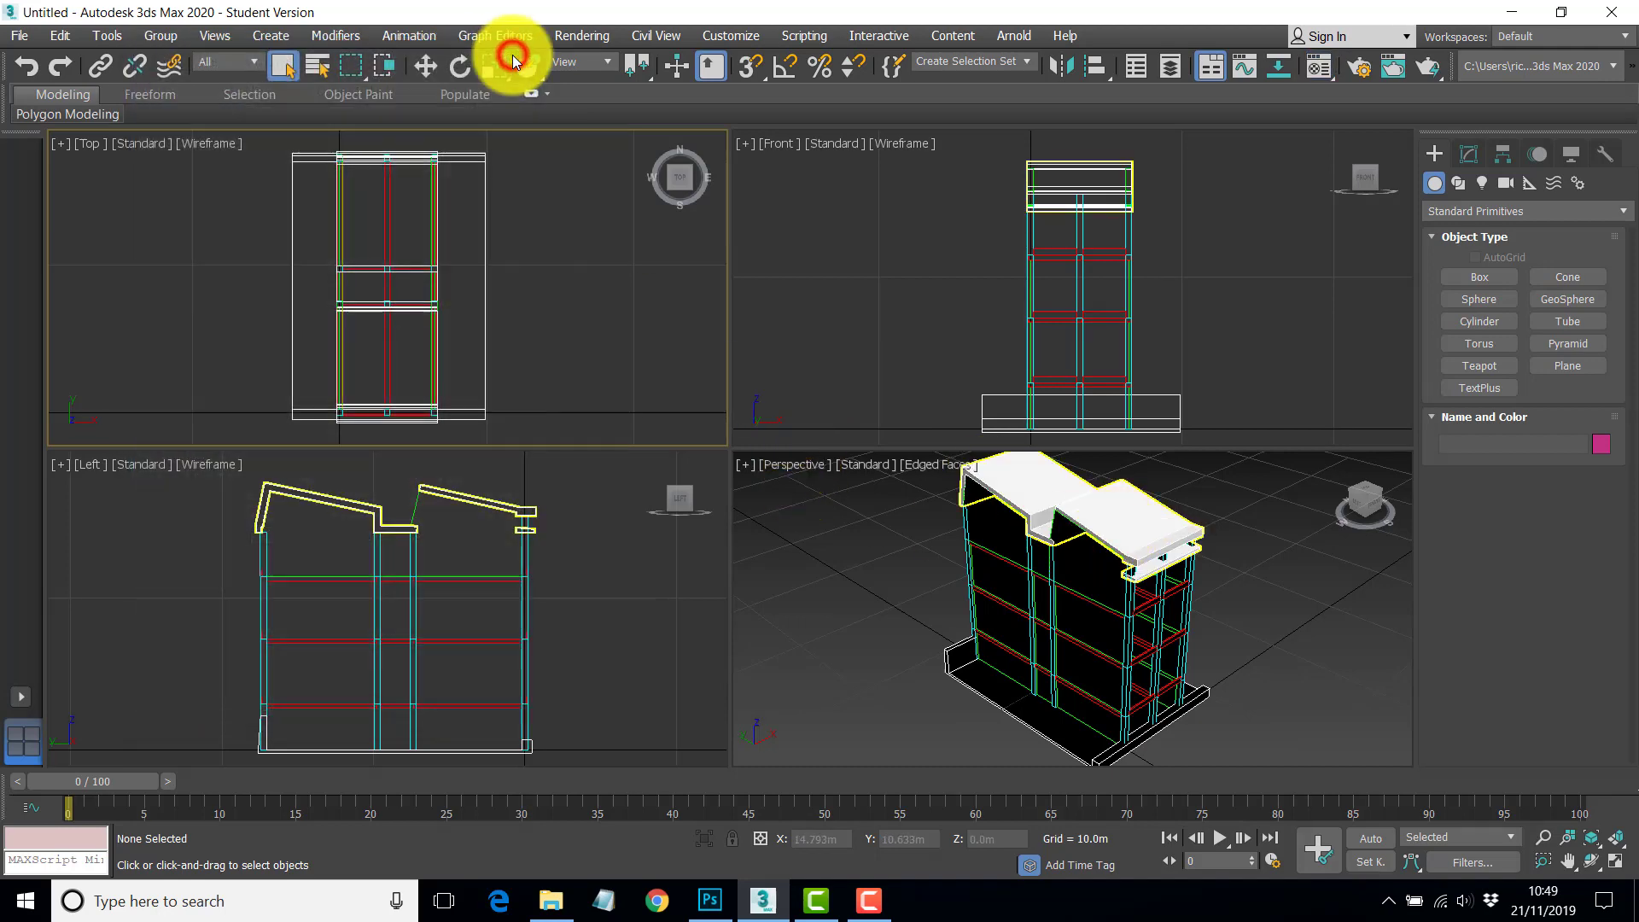
# - Select all five objects from Layer:3_BEAM to Layer:3_WALL by name and assign the WHITE material to them
pyautogui.click(321, 62)
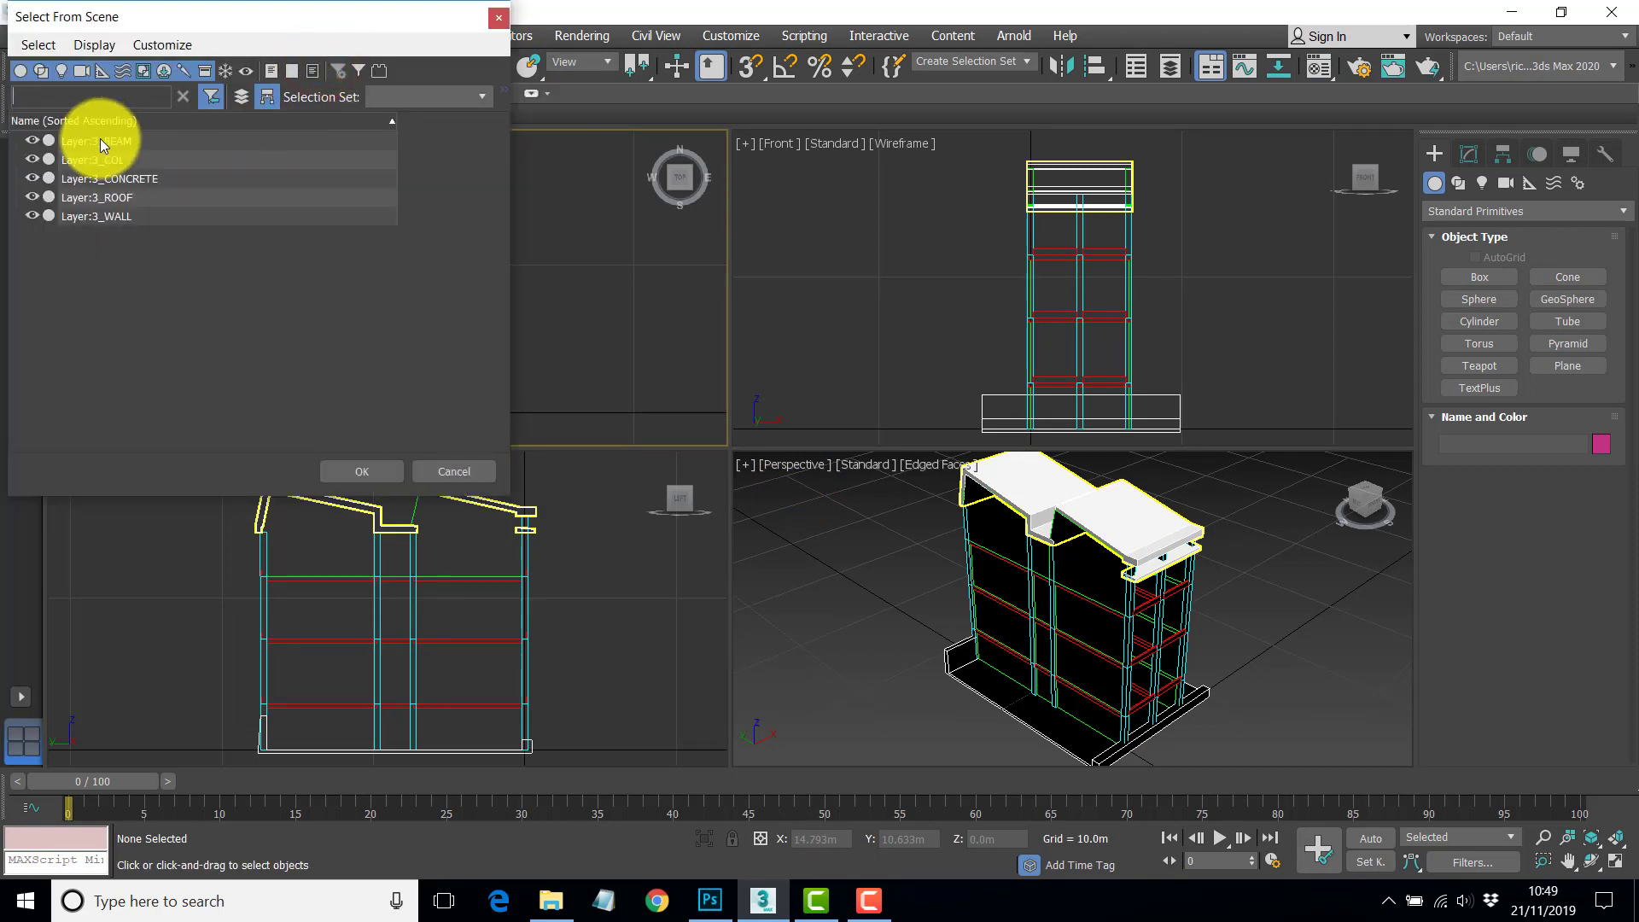
pyautogui.moveTo(336, 19); pyautogui.dragTo(474, 104)
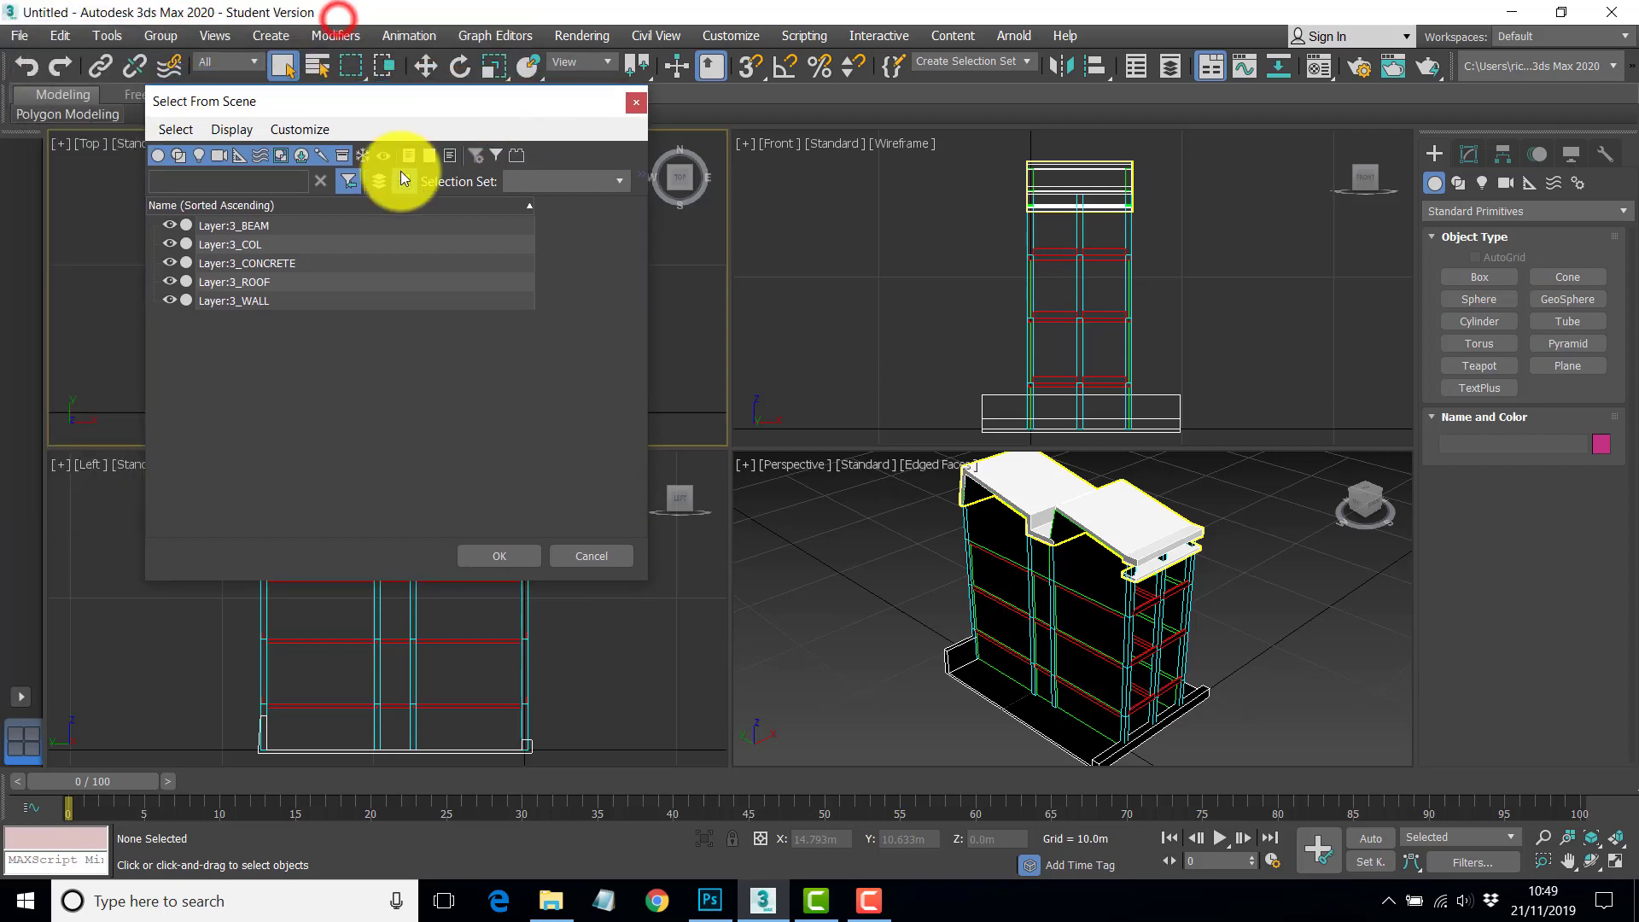
pyautogui.click(262, 223)
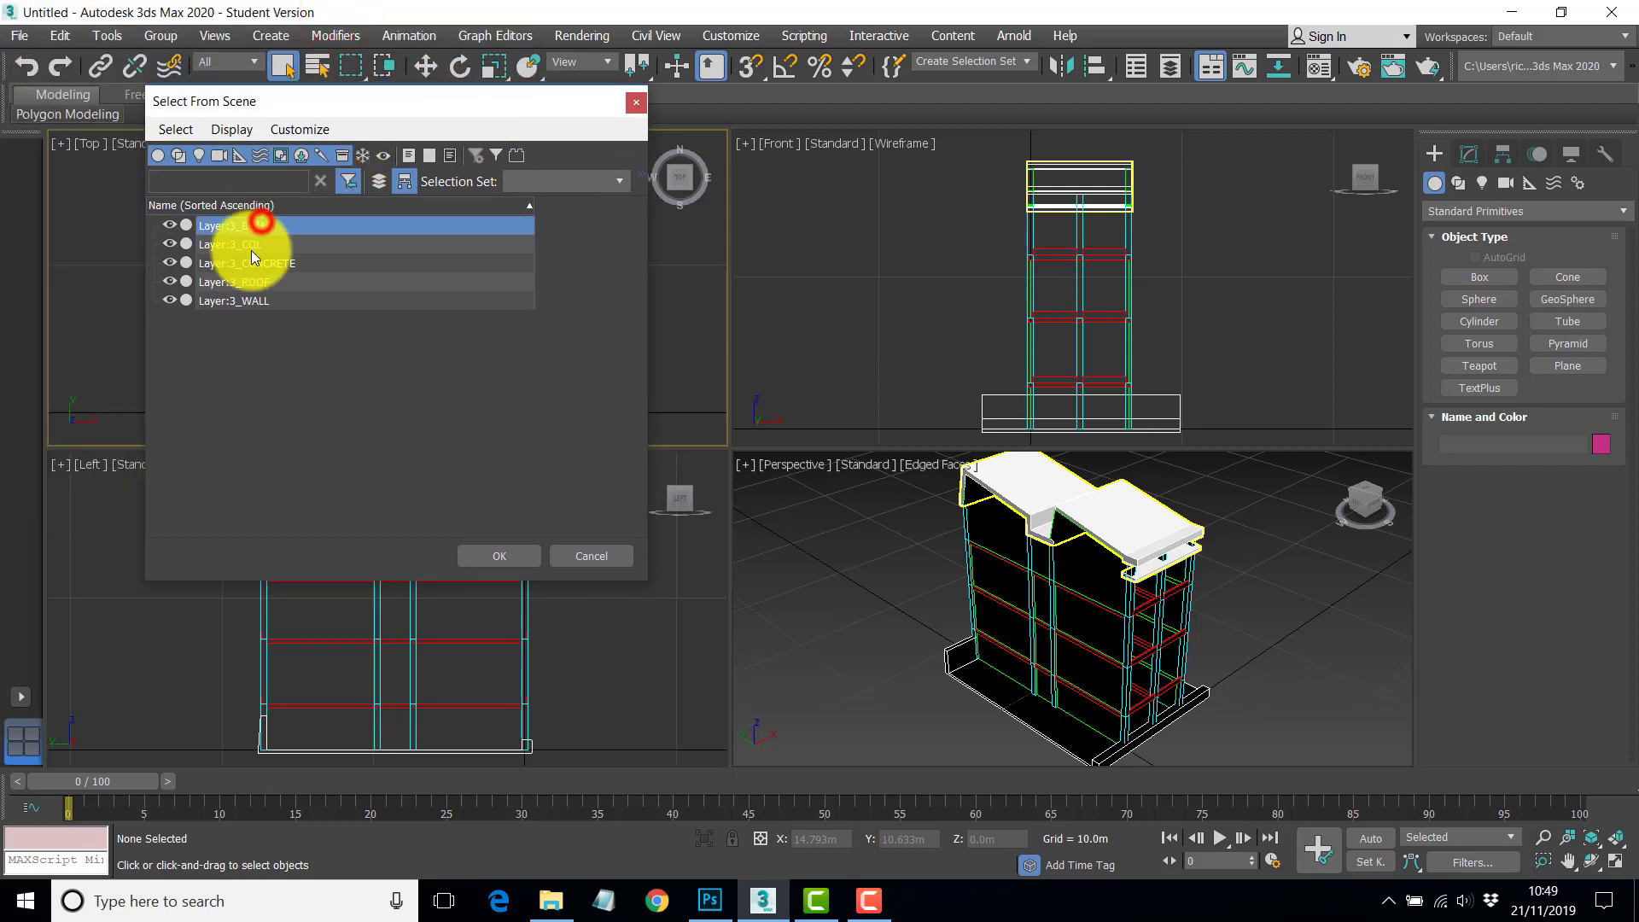
pyautogui.keyDown('shift'); pyautogui.click(265, 303); pyautogui.keyUp('shift')
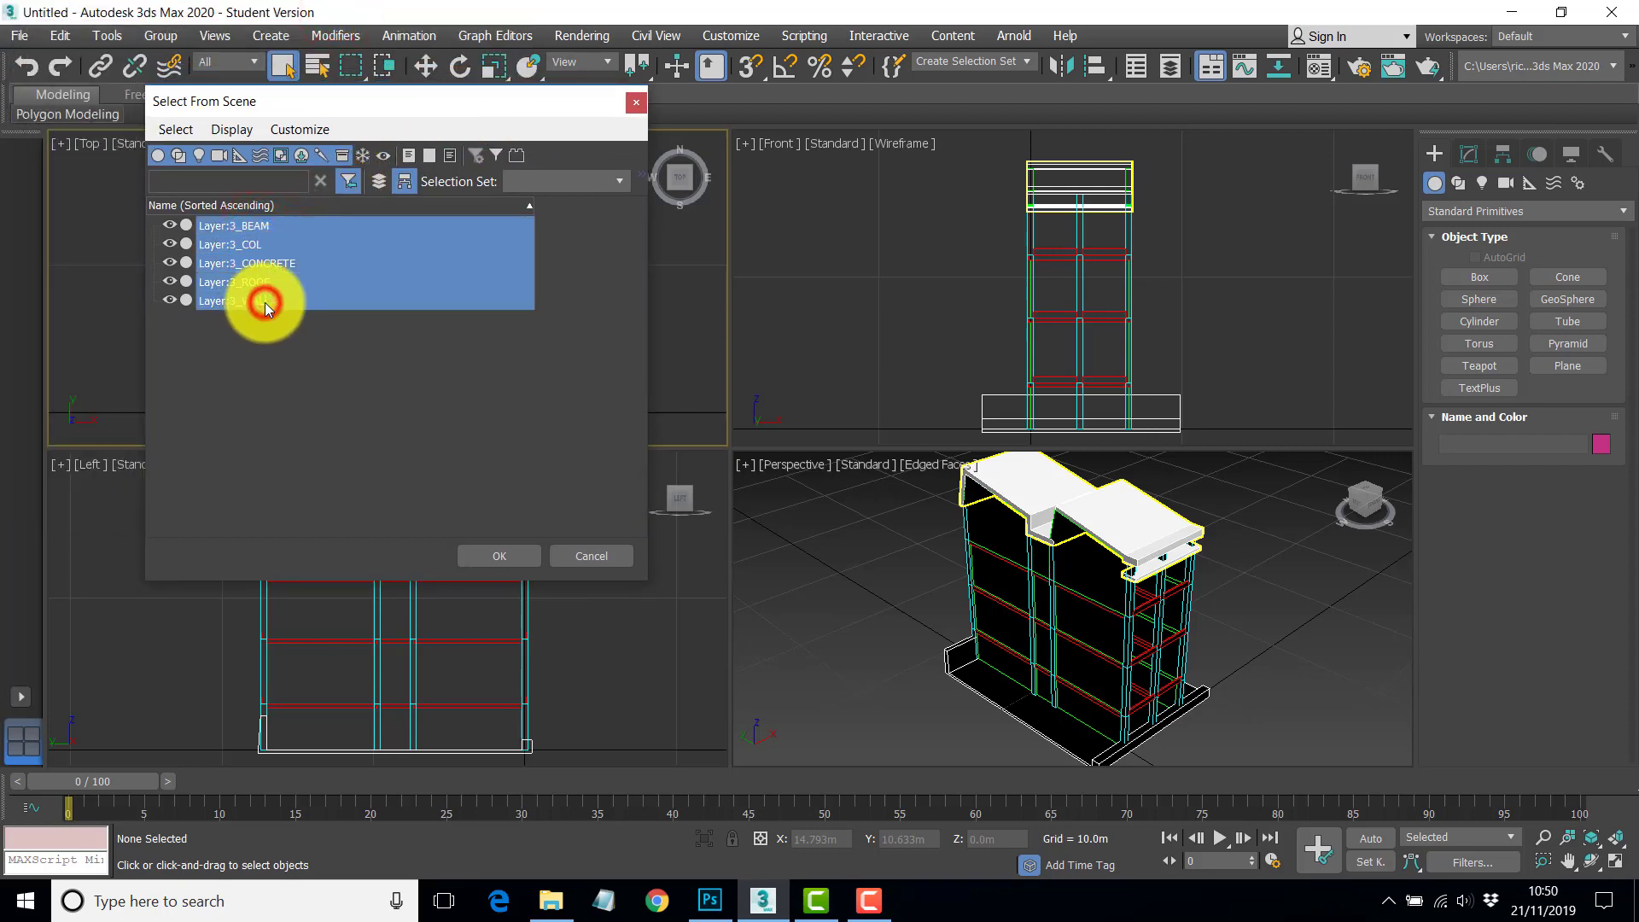
pyautogui.click(521, 555)
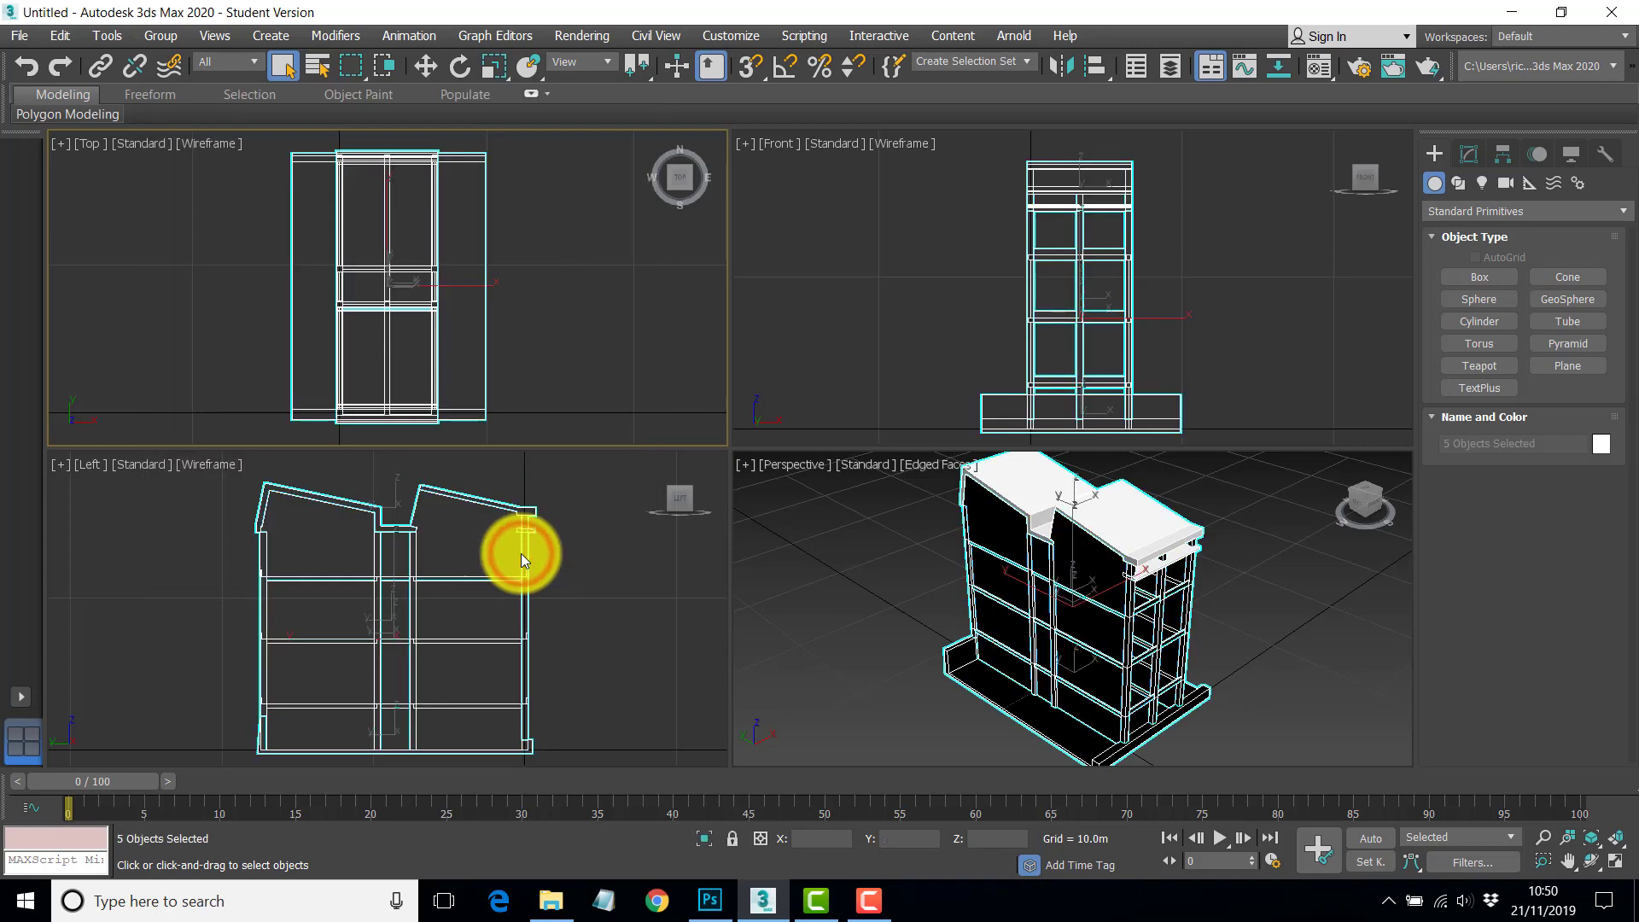
pyautogui.click(1320, 66)
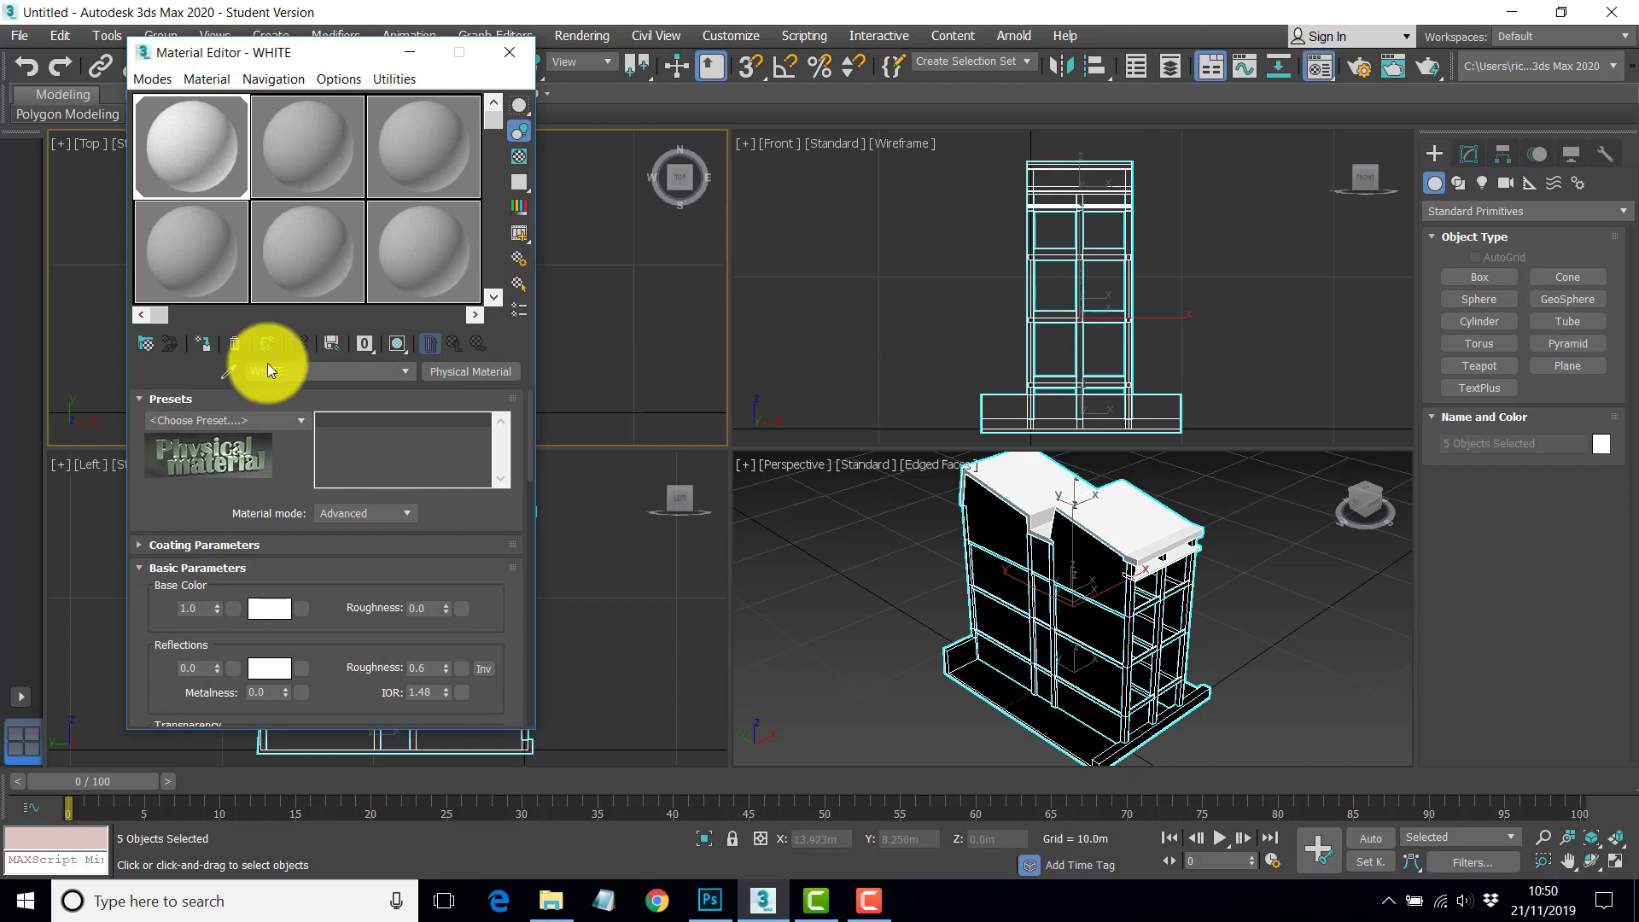
pyautogui.click(207, 342)
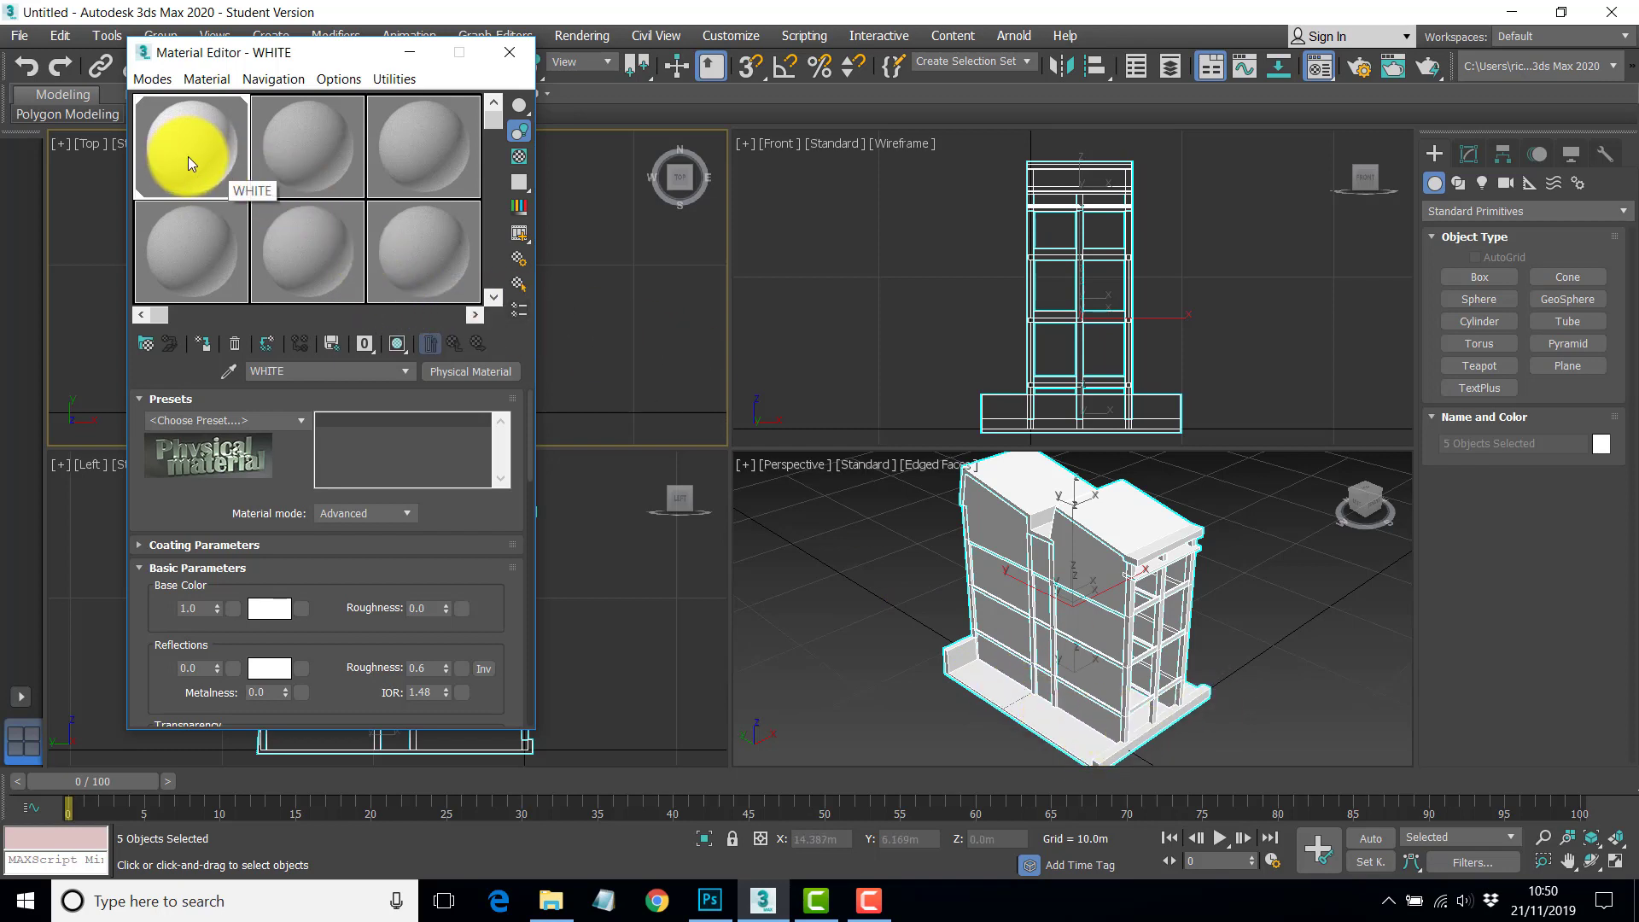
# - Copy the WHITE material to the second material slot and rename the copy STRUCTURE
pyautogui.moveTo(195, 153); pyautogui.dragTo(301, 156)
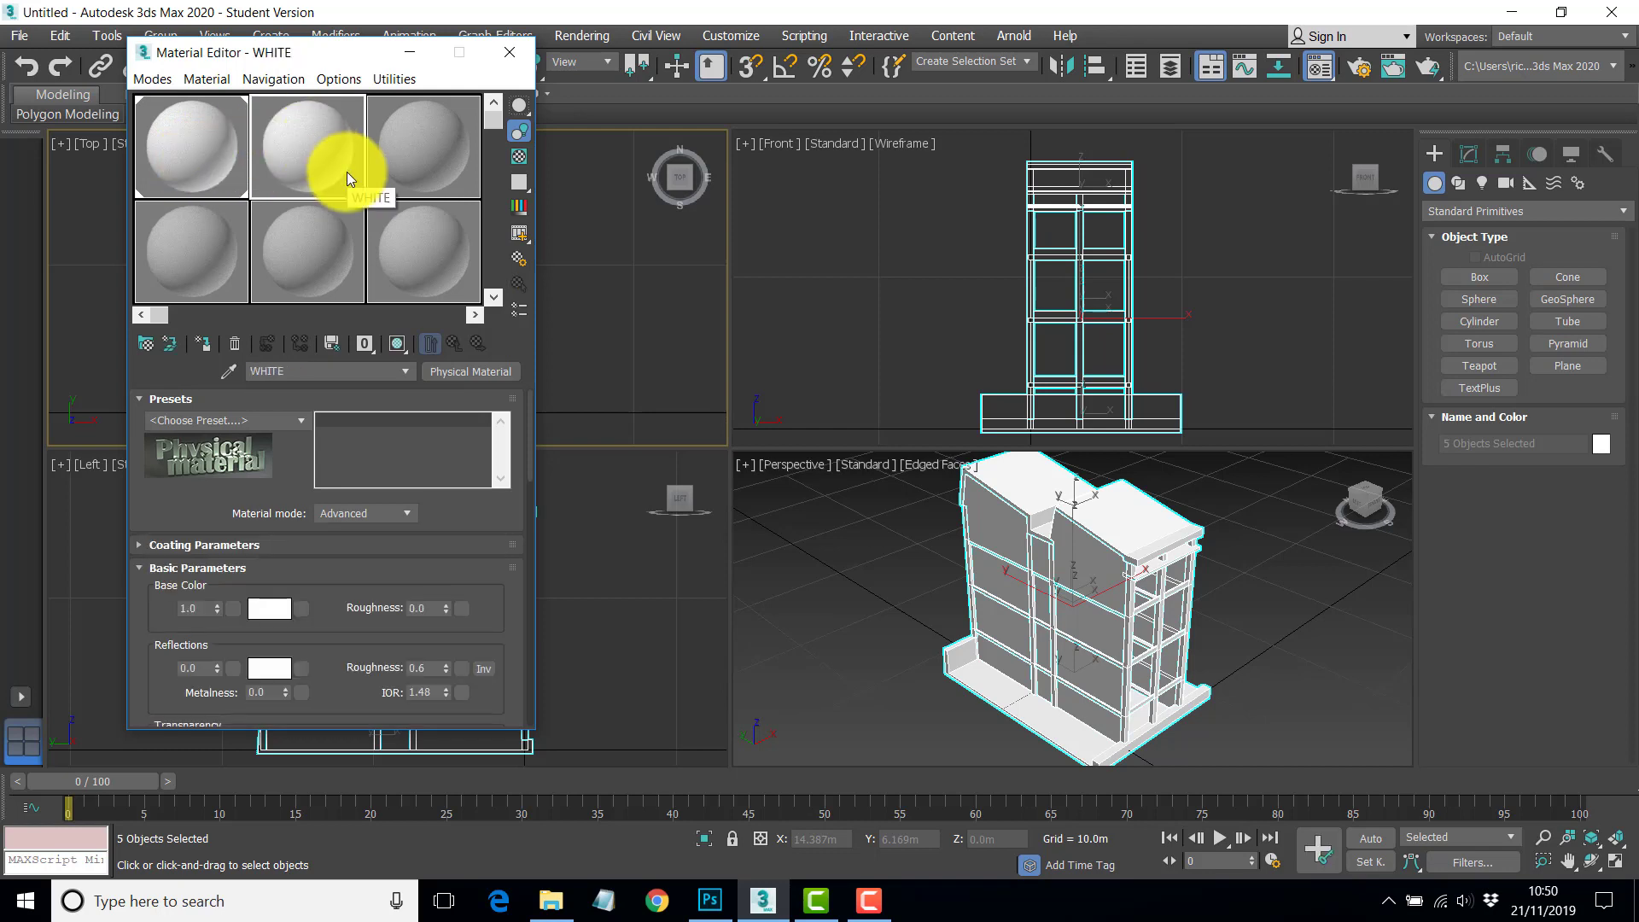
pyautogui.click(291, 373)
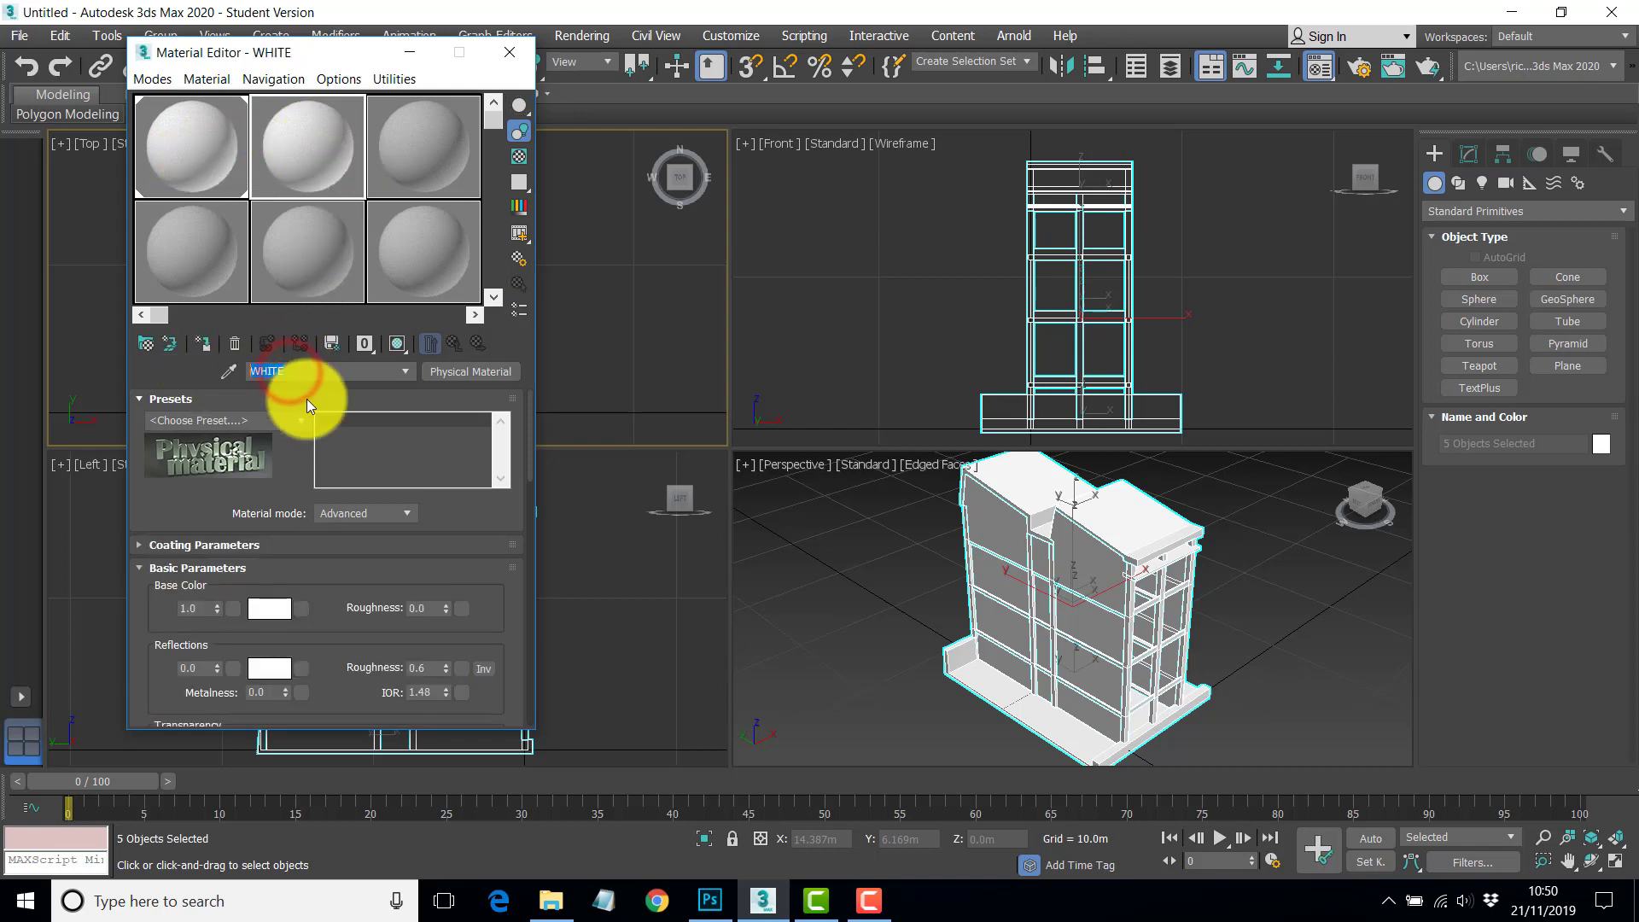
pyautogui.write('STRUCTURE')
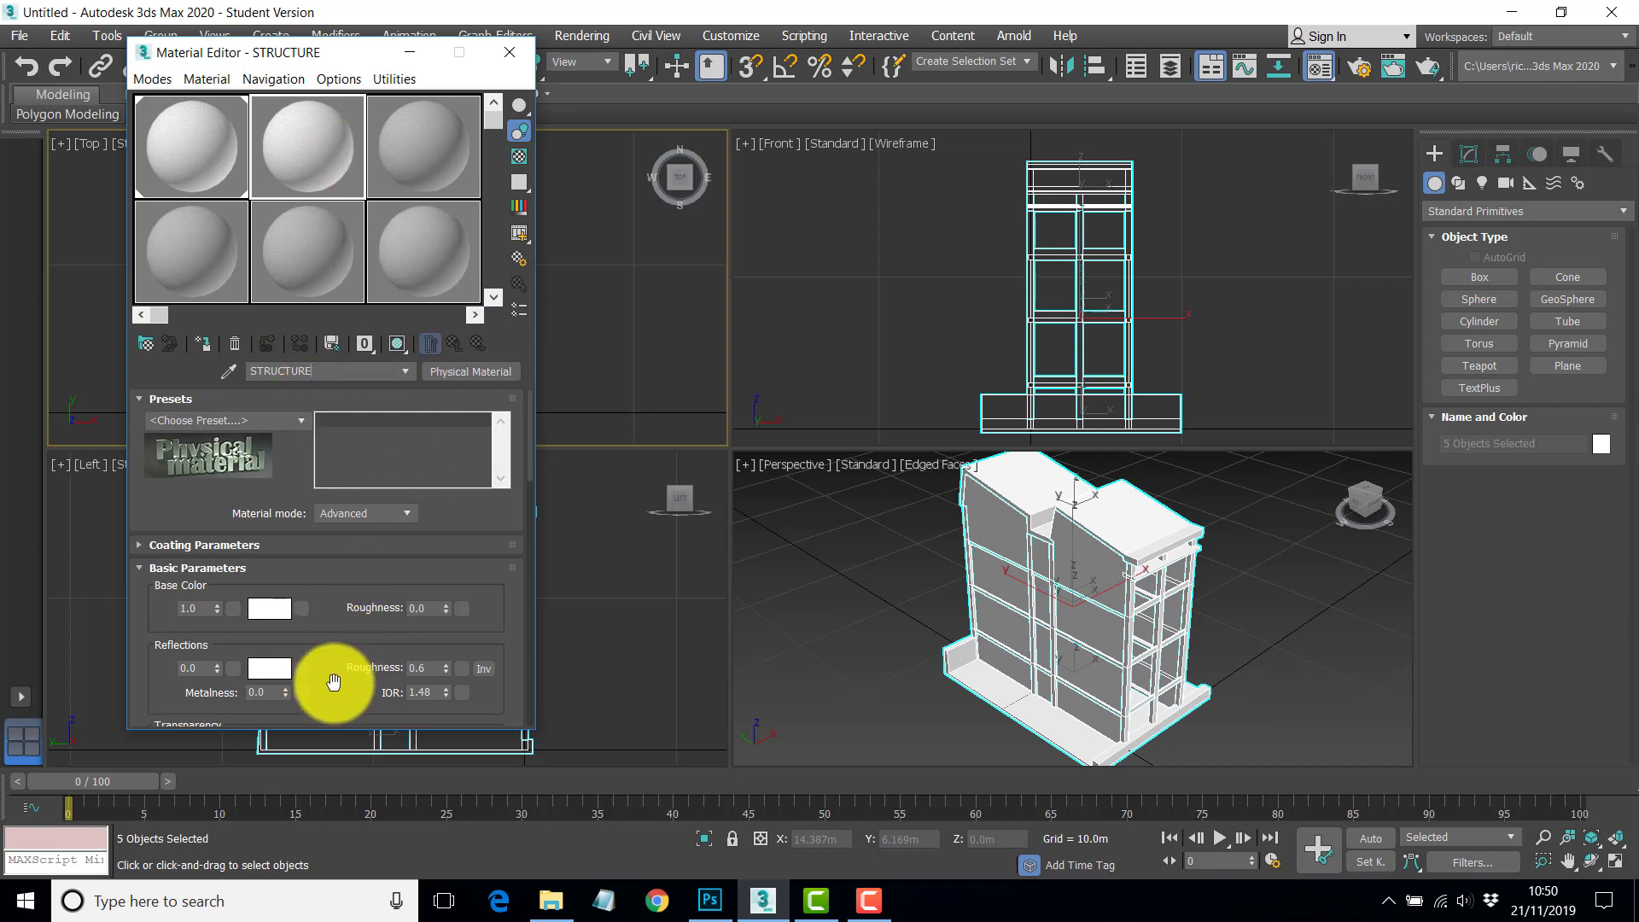
pyautogui.scroll(-2, 333, 664)
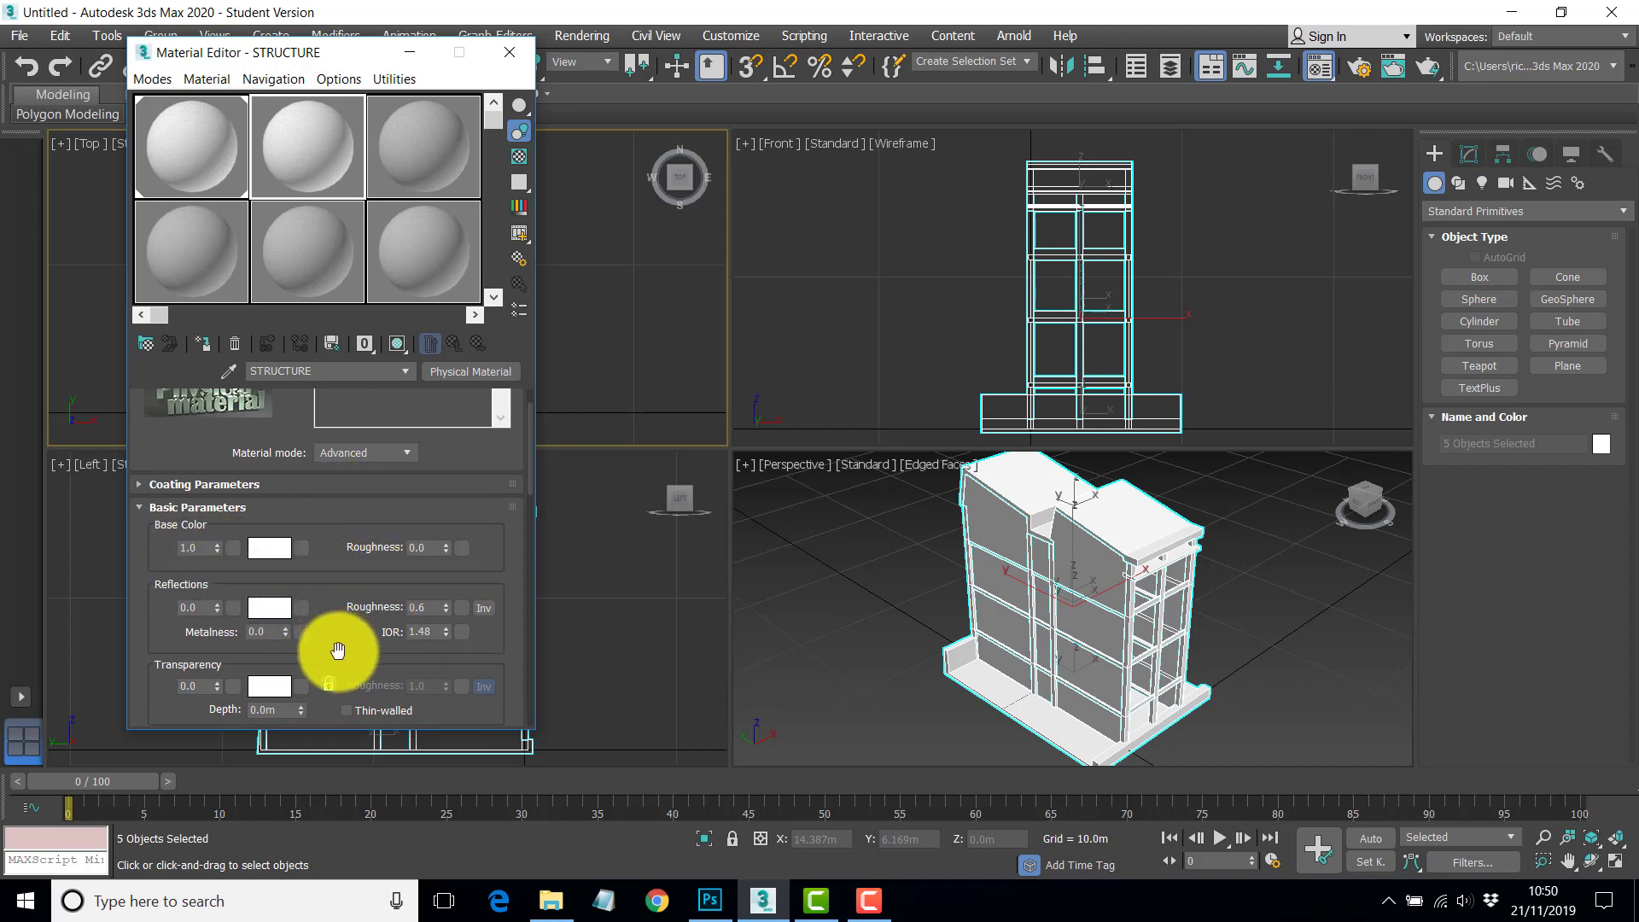
# - Assign the bitmap concrete-039_d100.jpg from Desktop\CRAWFORD\3DS MAX PERSPECTIVE SECTION\maps to the STRUCTURE material's Base Color map
pyautogui.moveTo(331, 646); pyautogui.dragTo(365, 313)
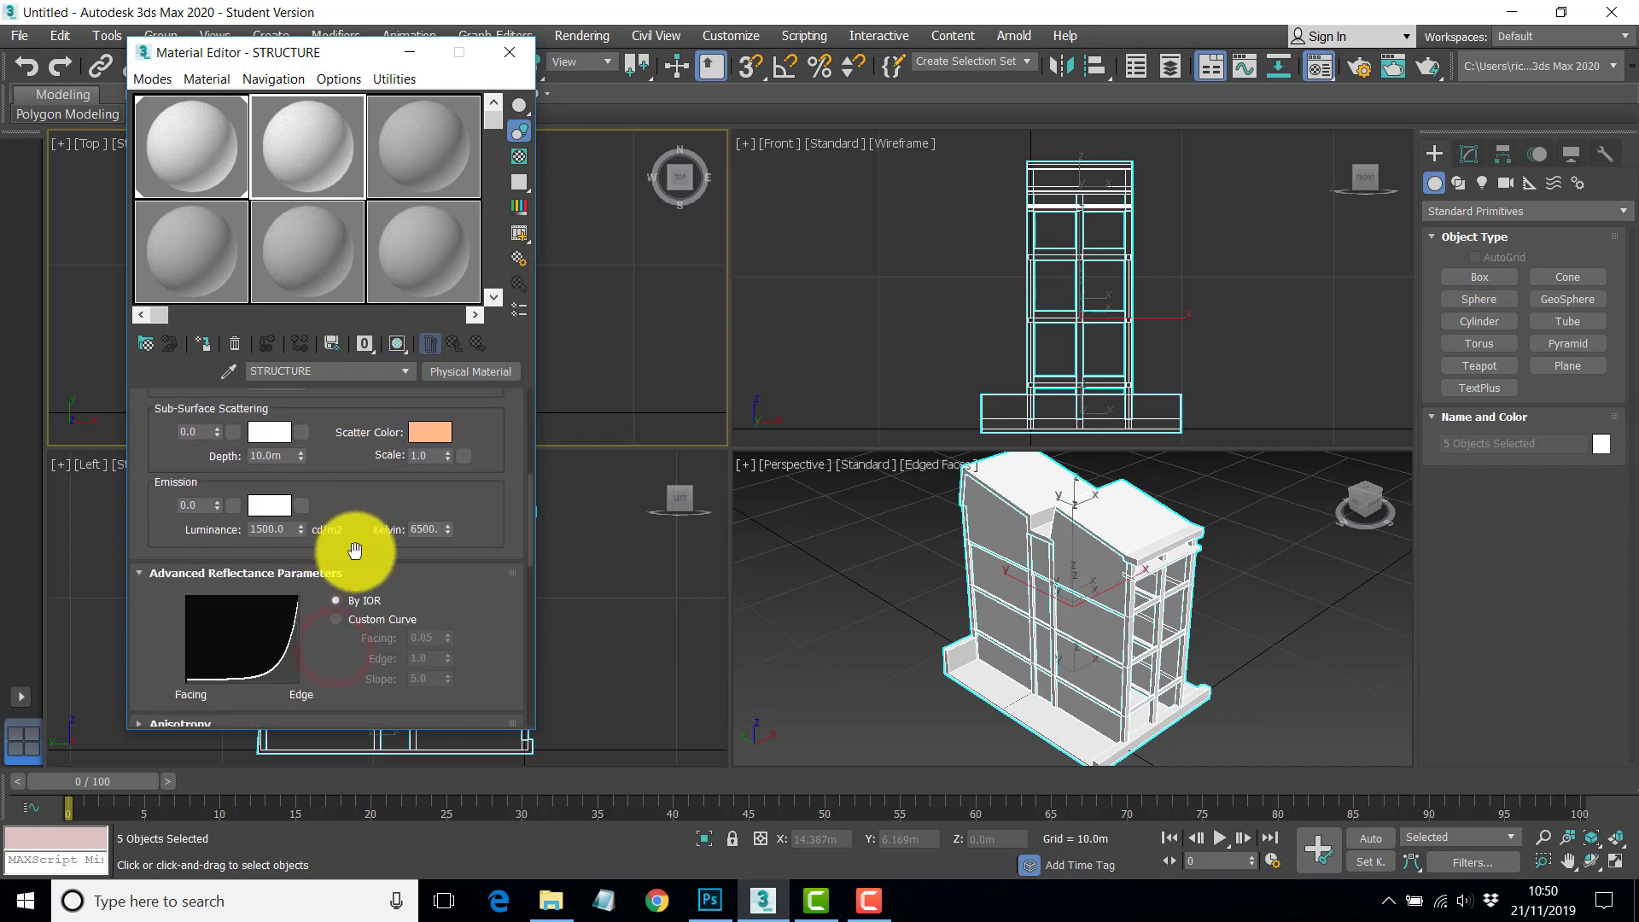
pyautogui.moveTo(356, 552); pyautogui.dragTo(351, 200)
pyautogui.moveTo(339, 531); pyautogui.dragTo(333, 438)
pyautogui.click(429, 510)
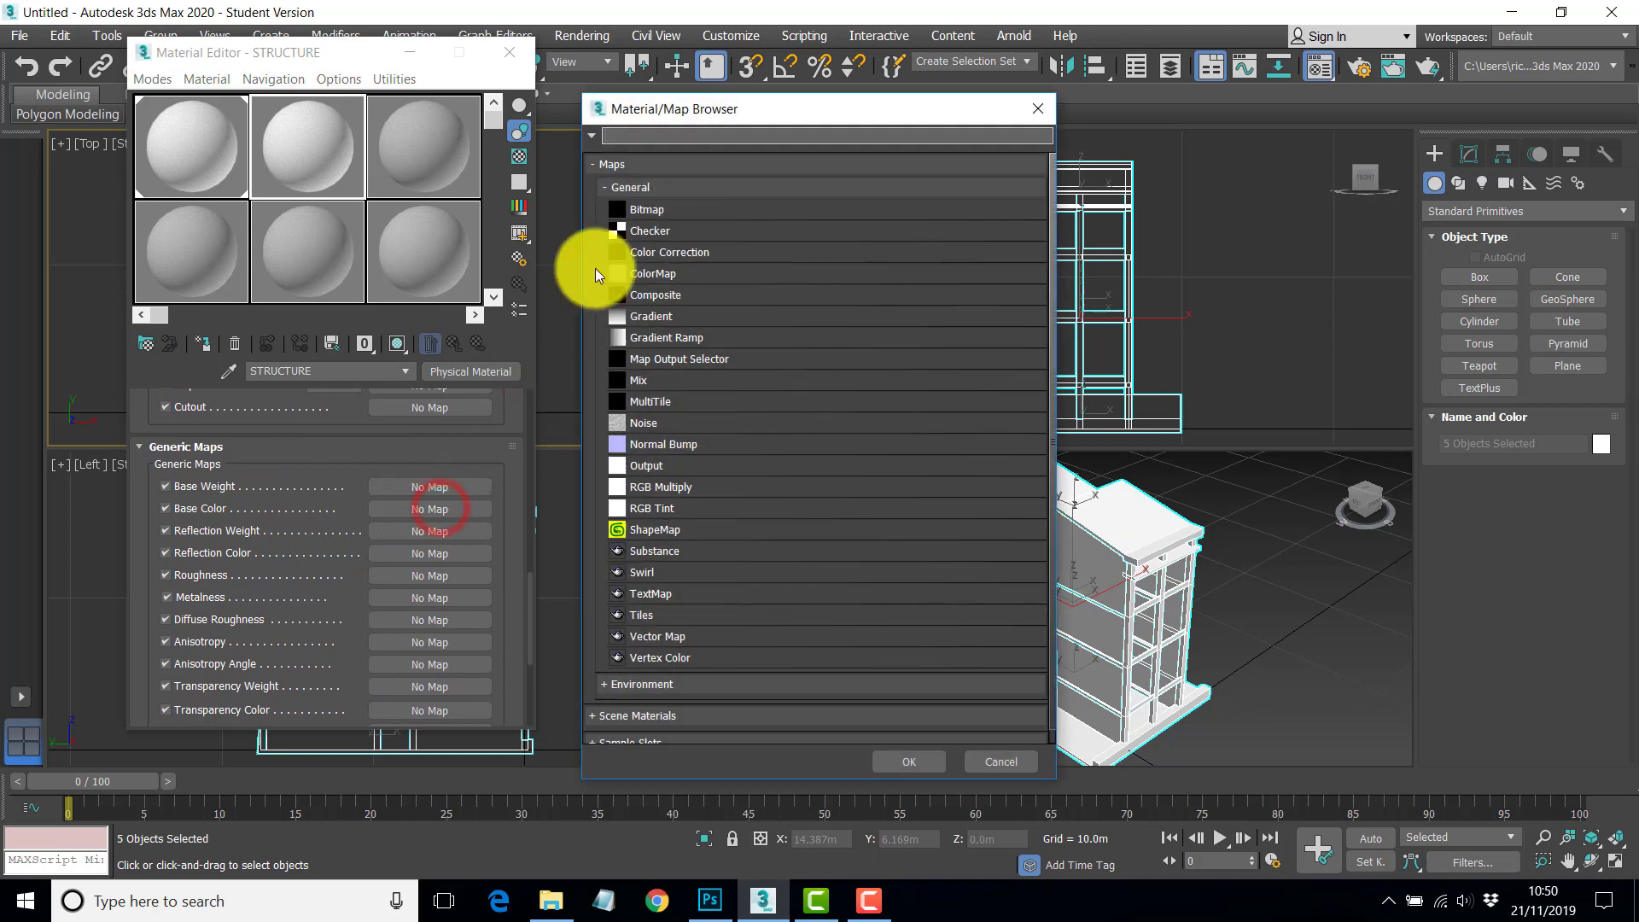
pyautogui.doubleClick(647, 208)
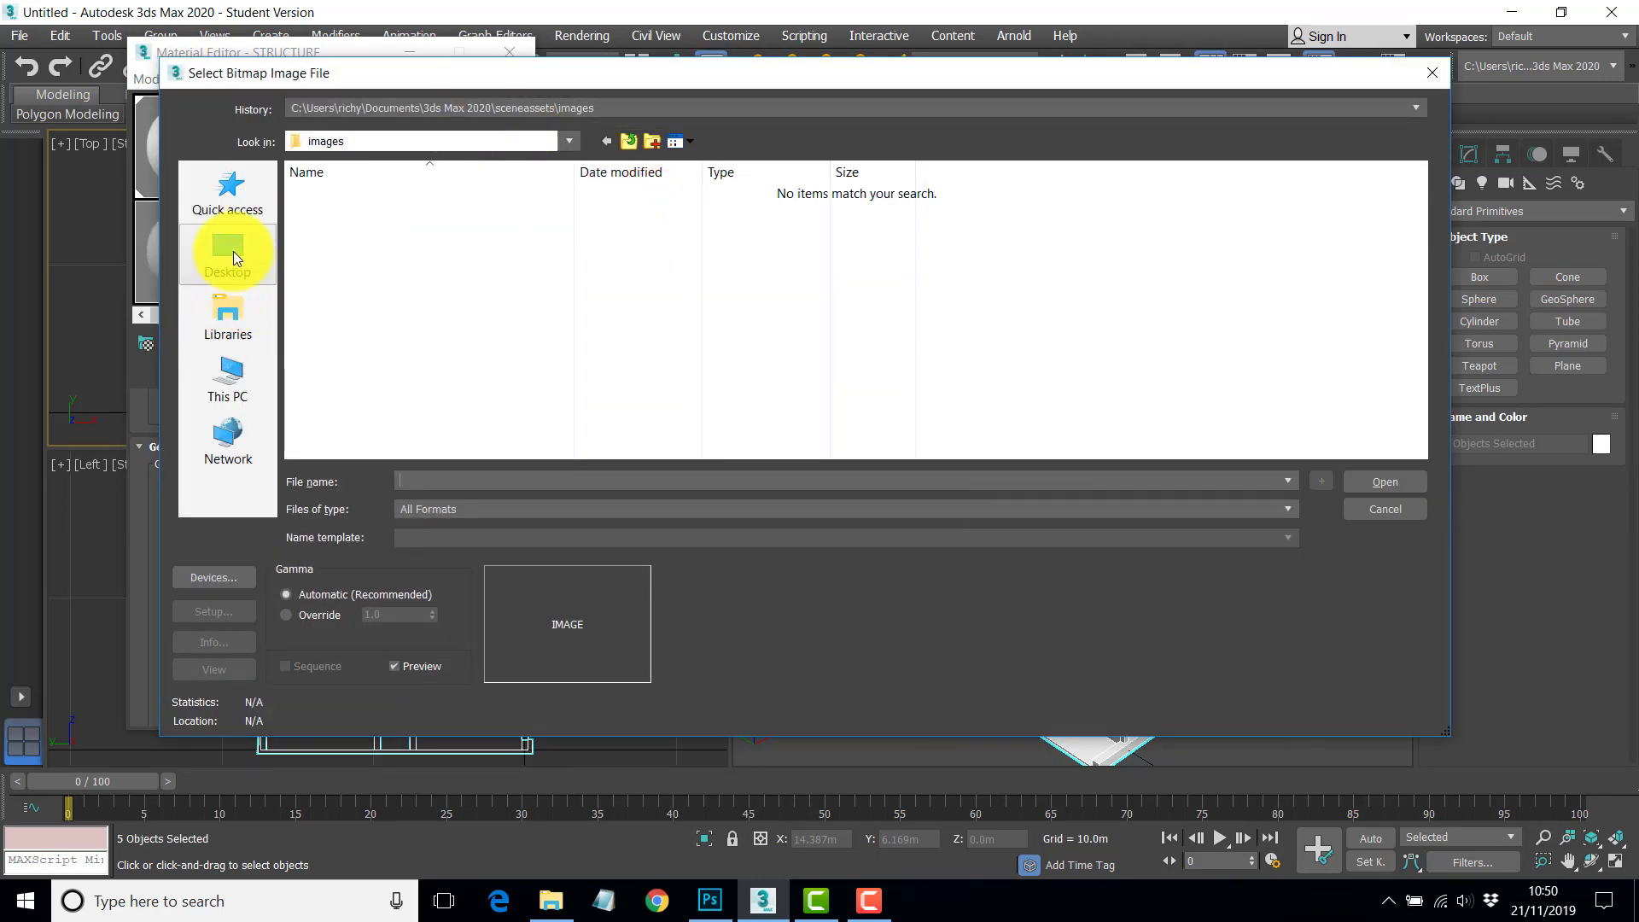
pyautogui.click(233, 251)
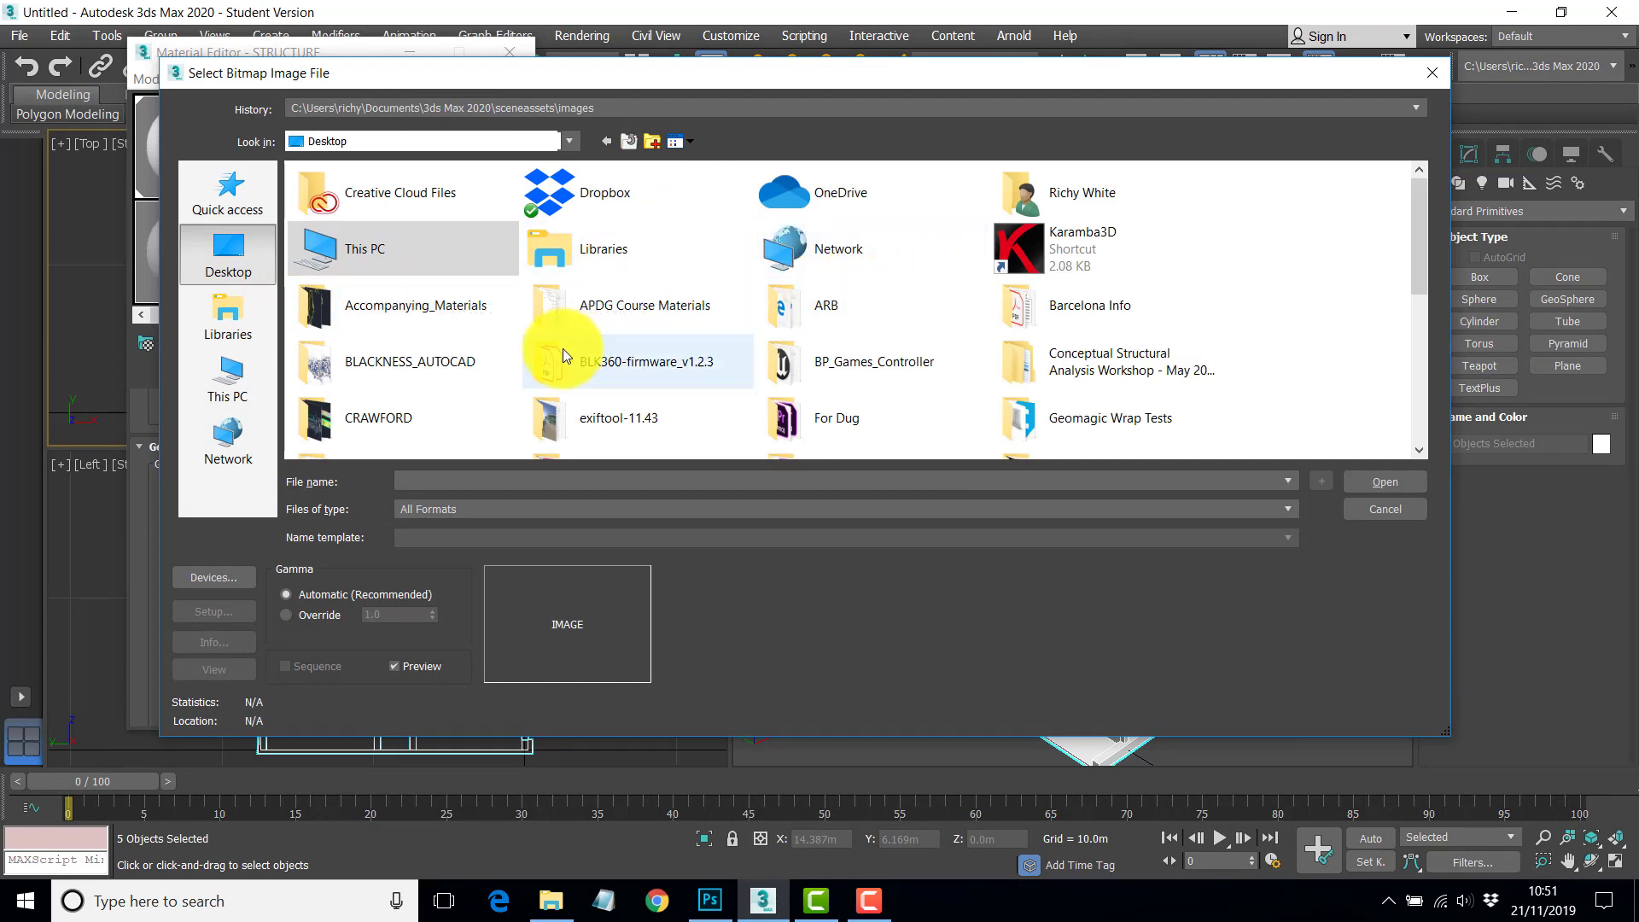
pyautogui.doubleClick(357, 415)
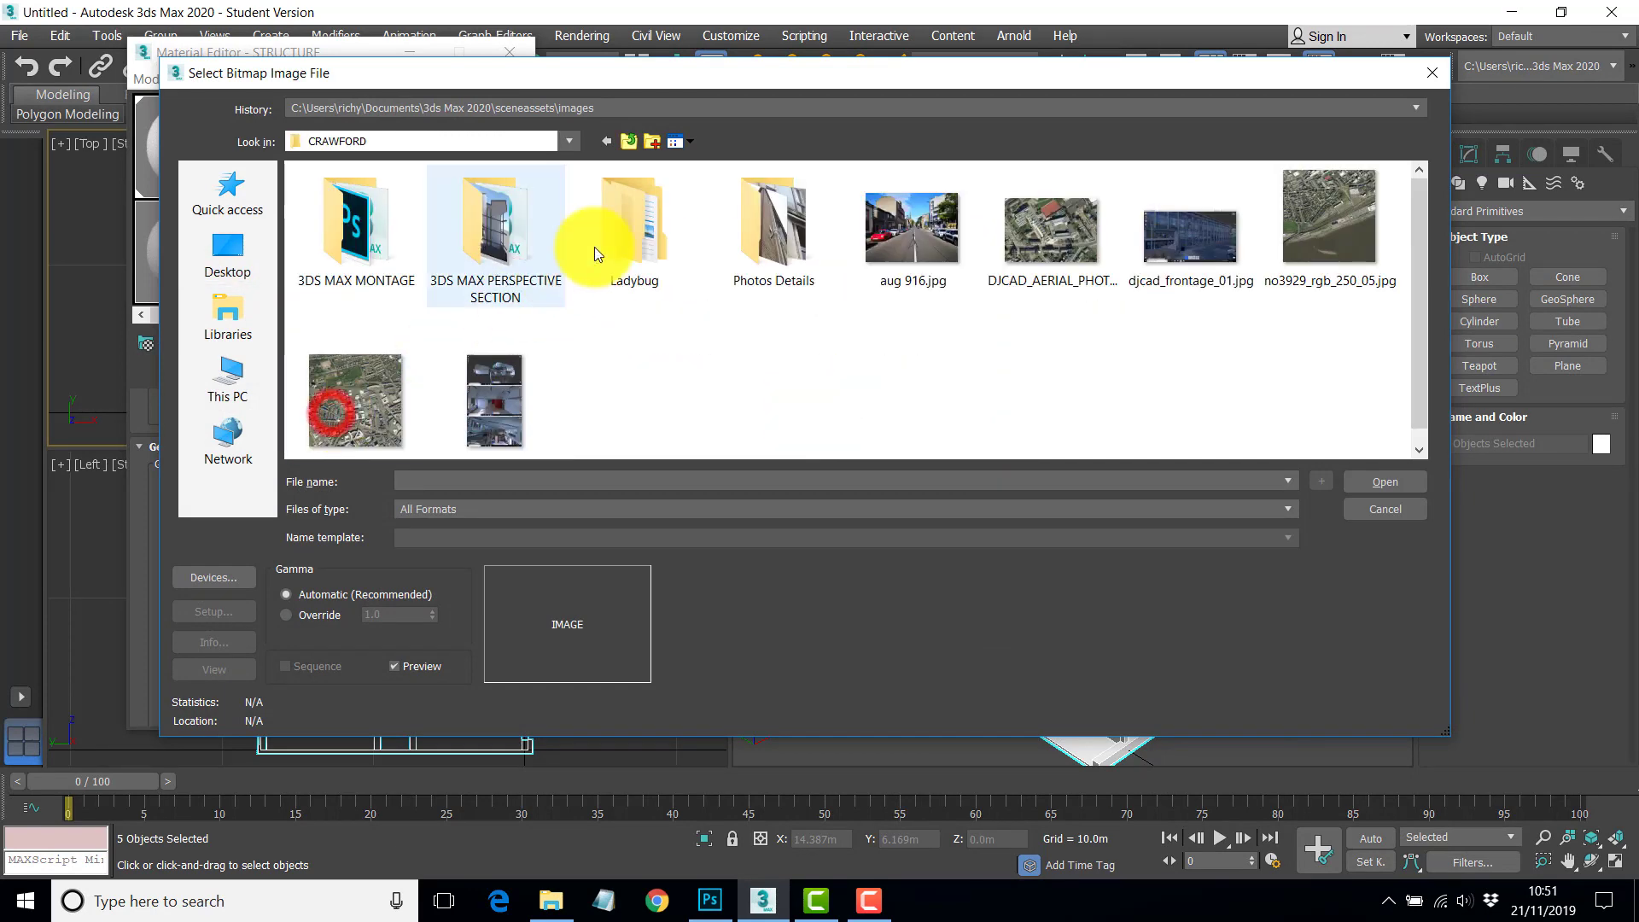
pyautogui.doubleClick(500, 241)
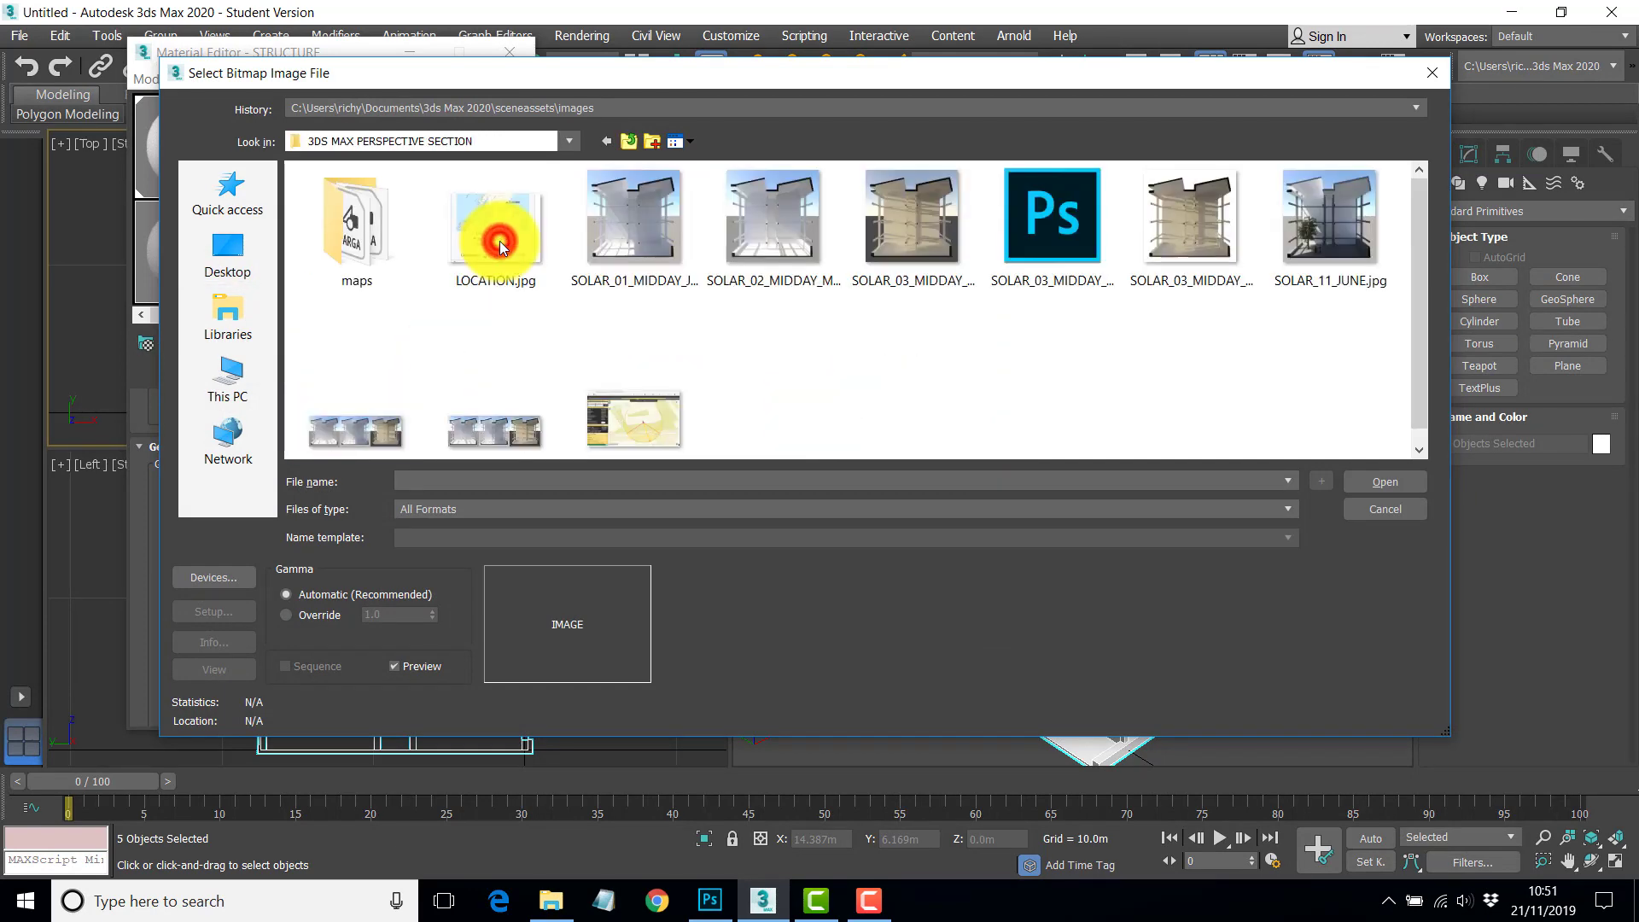
pyautogui.doubleClick(365, 242)
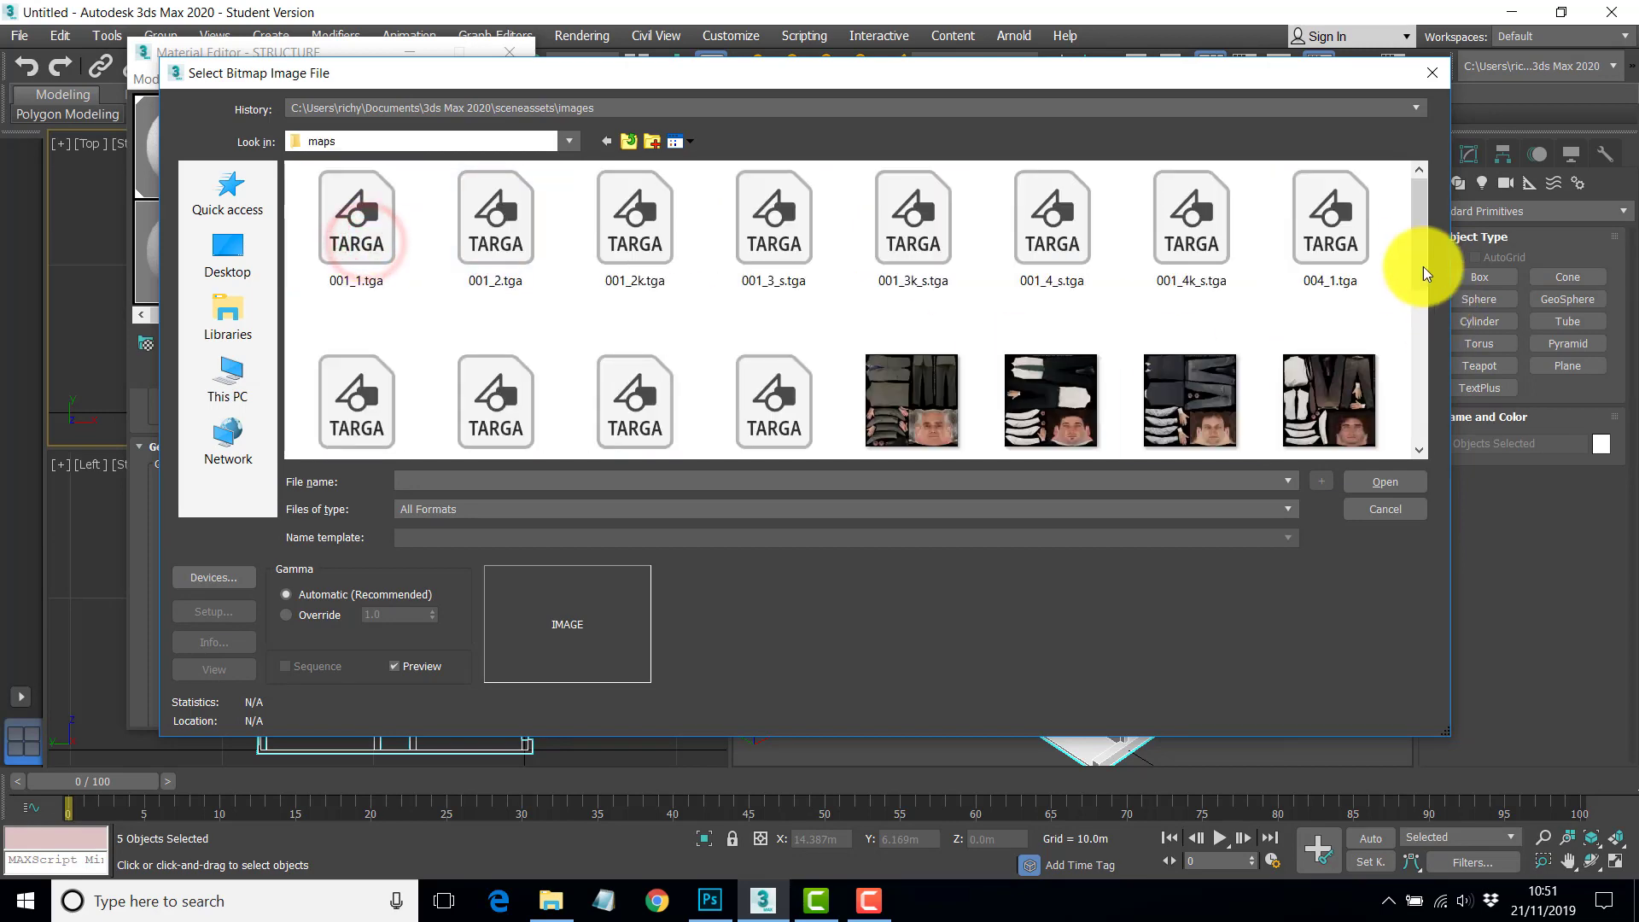
pyautogui.moveTo(1417, 245); pyautogui.dragTo(1425, 383)
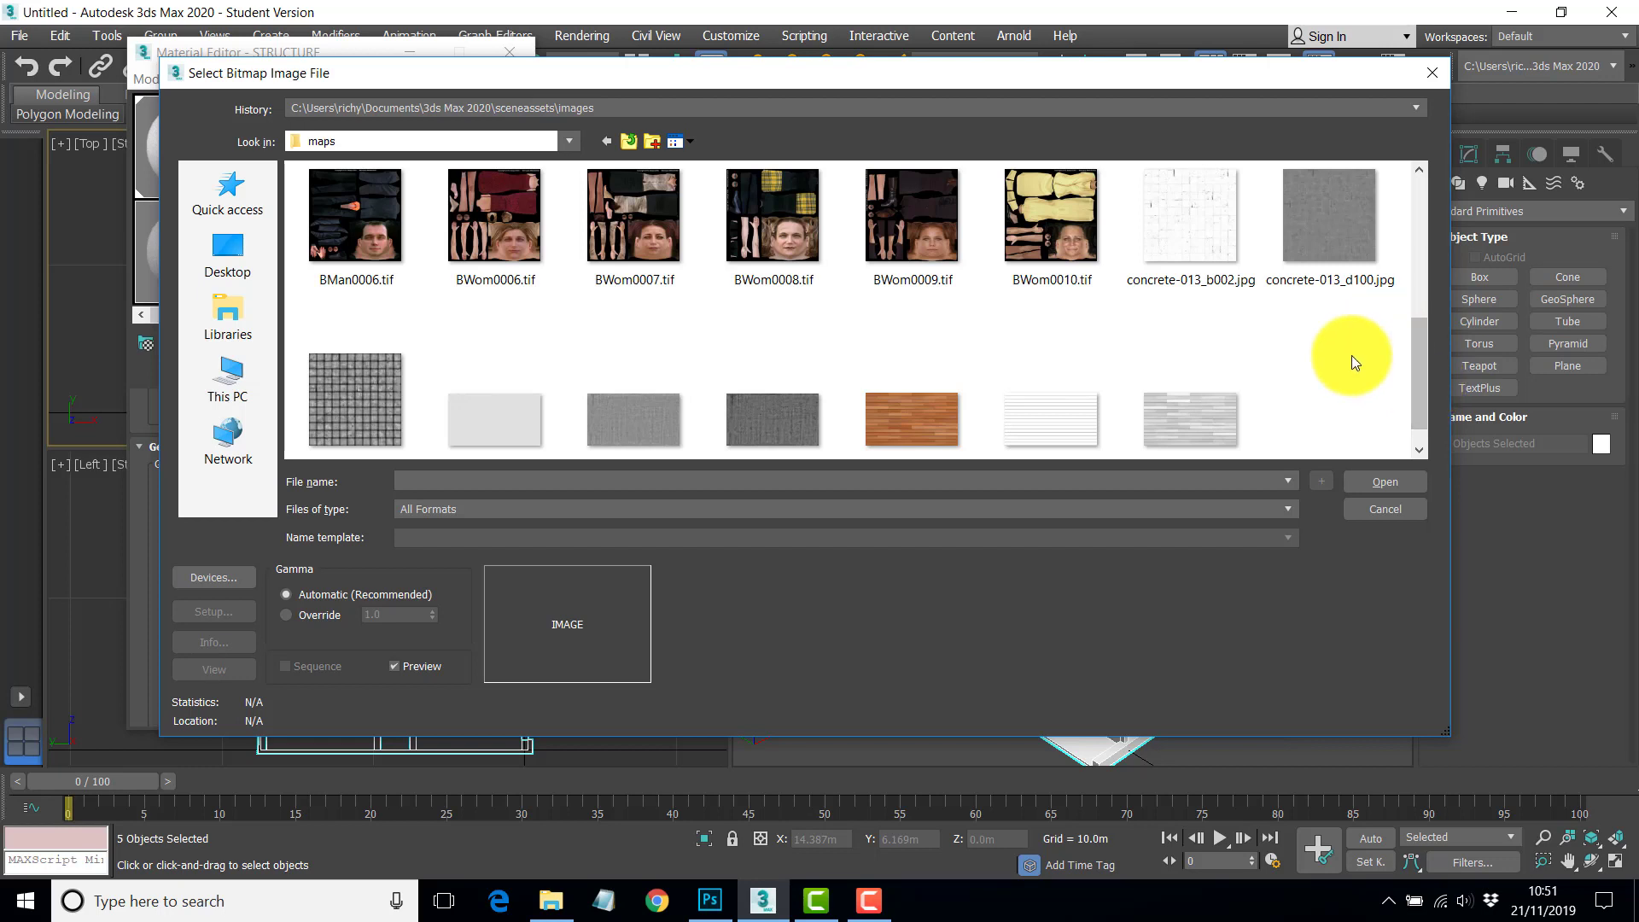
pyautogui.click(630, 416)
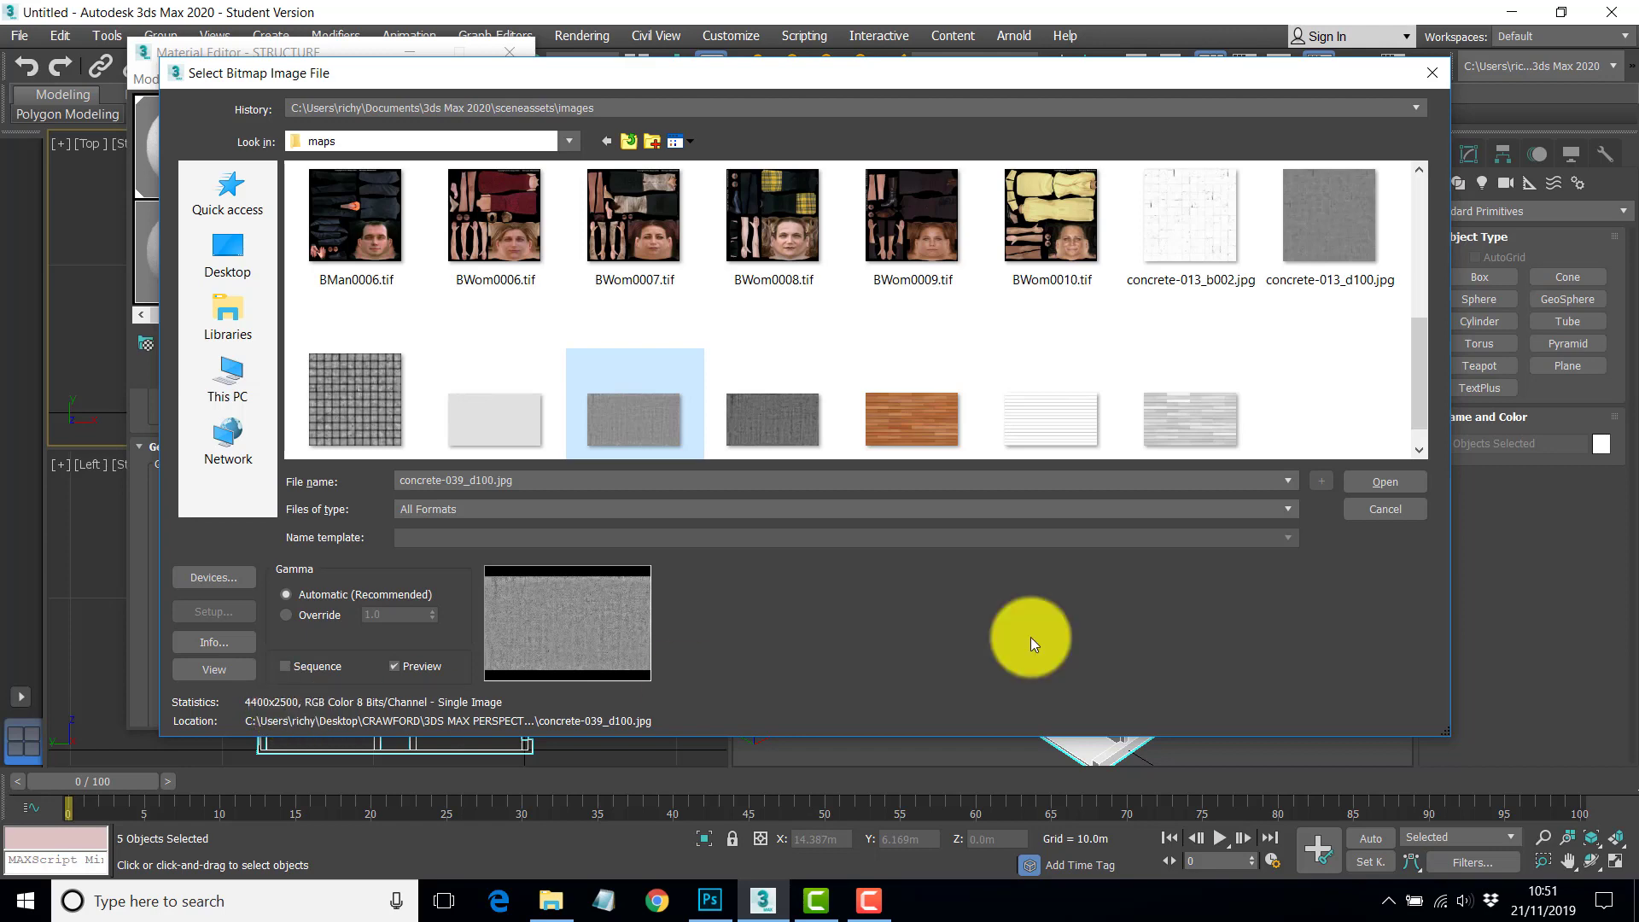
pyautogui.click(1382, 481)
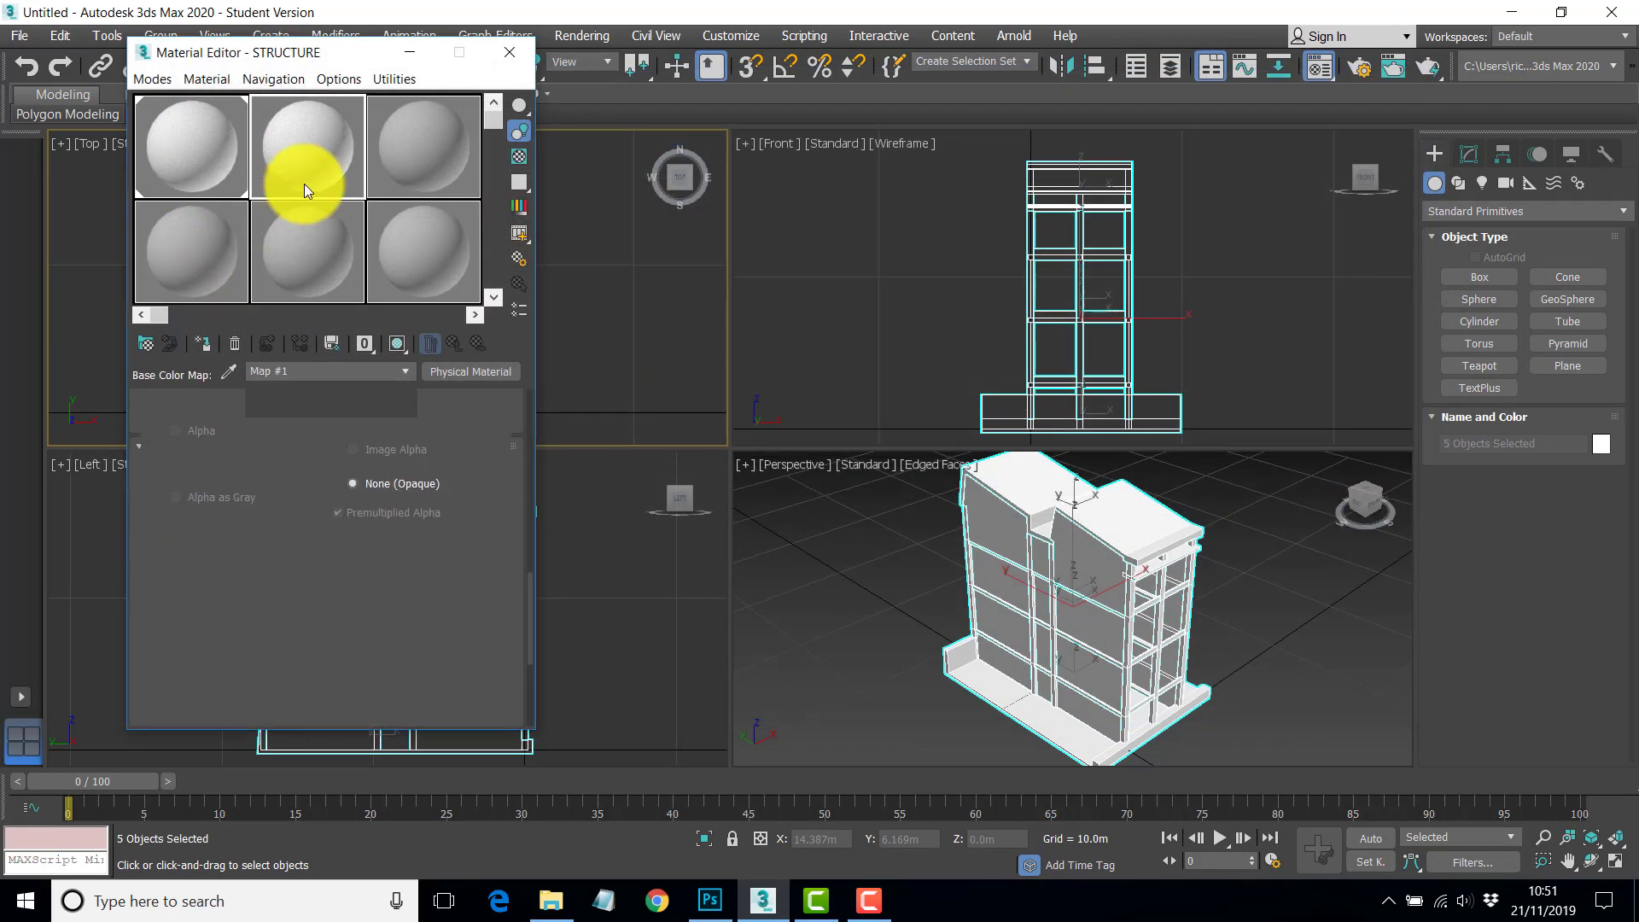
# - Examine the concrete base color map in an enlarged sample preview placed beside the Material Editor
pyautogui.click(311, 166)
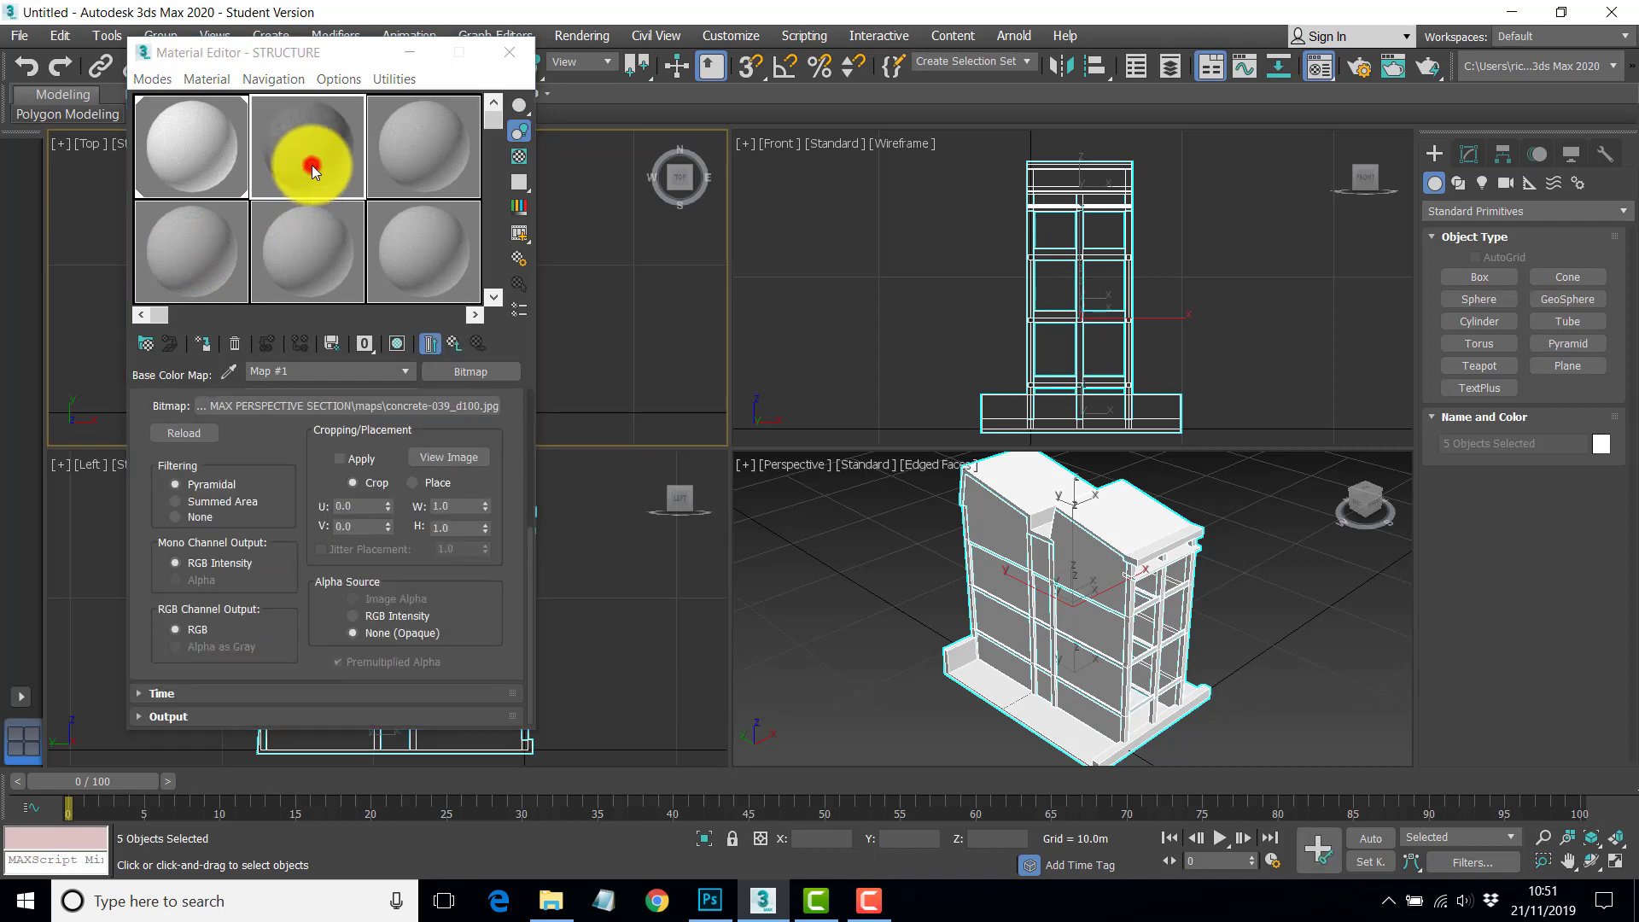
pyautogui.doubleClick(310, 165)
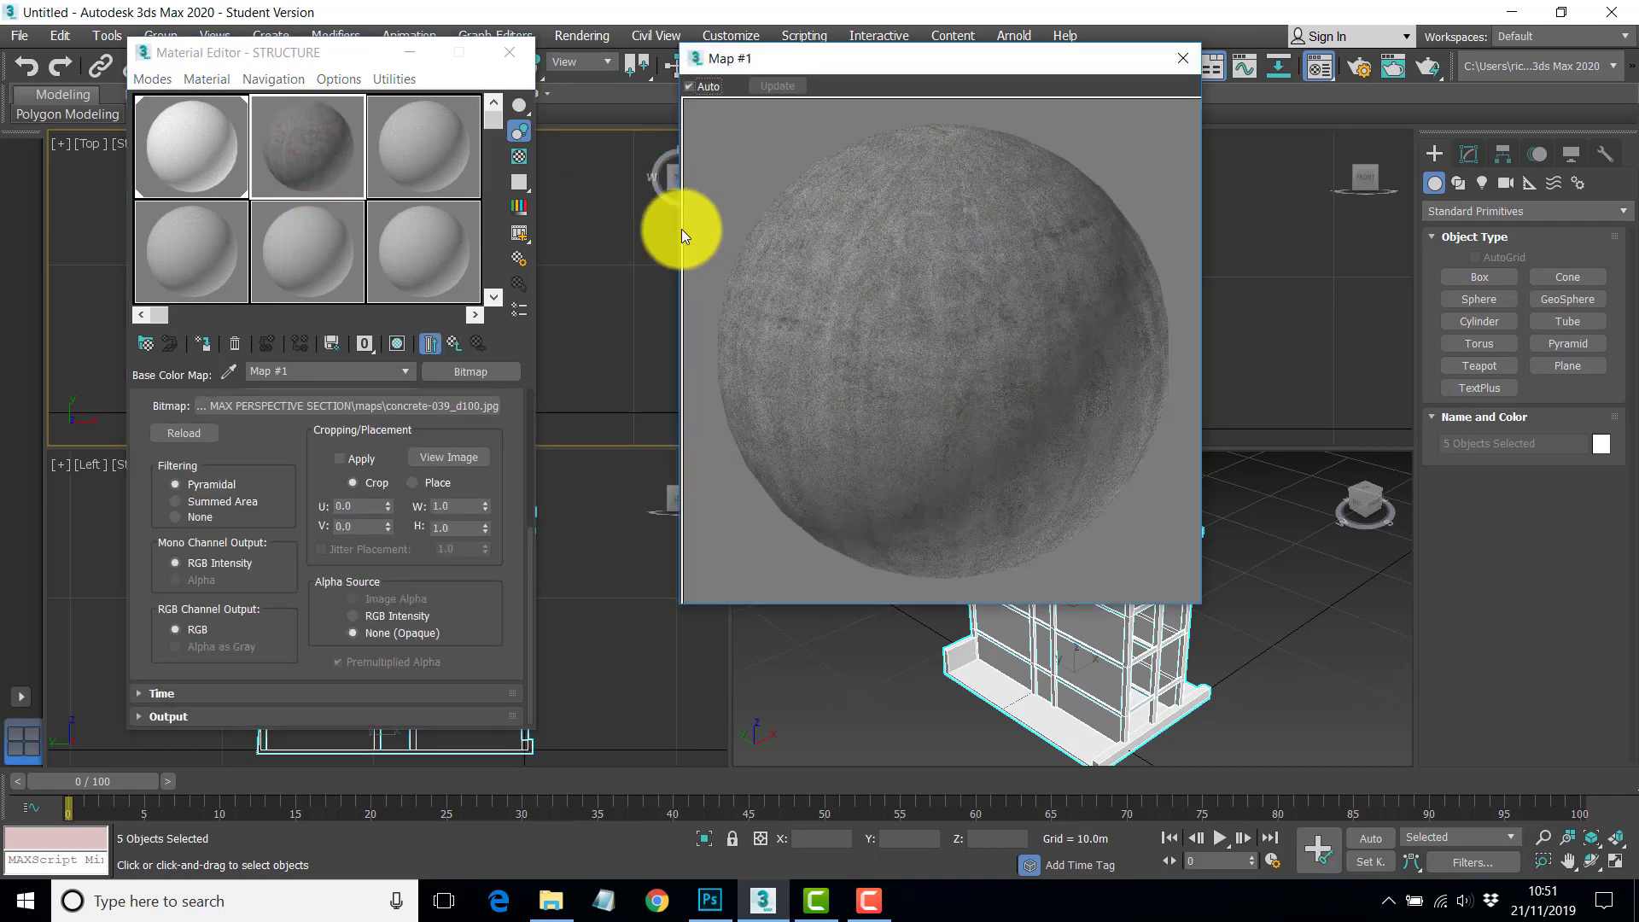
pyautogui.moveTo(681, 228); pyautogui.dragTo(568, 237)
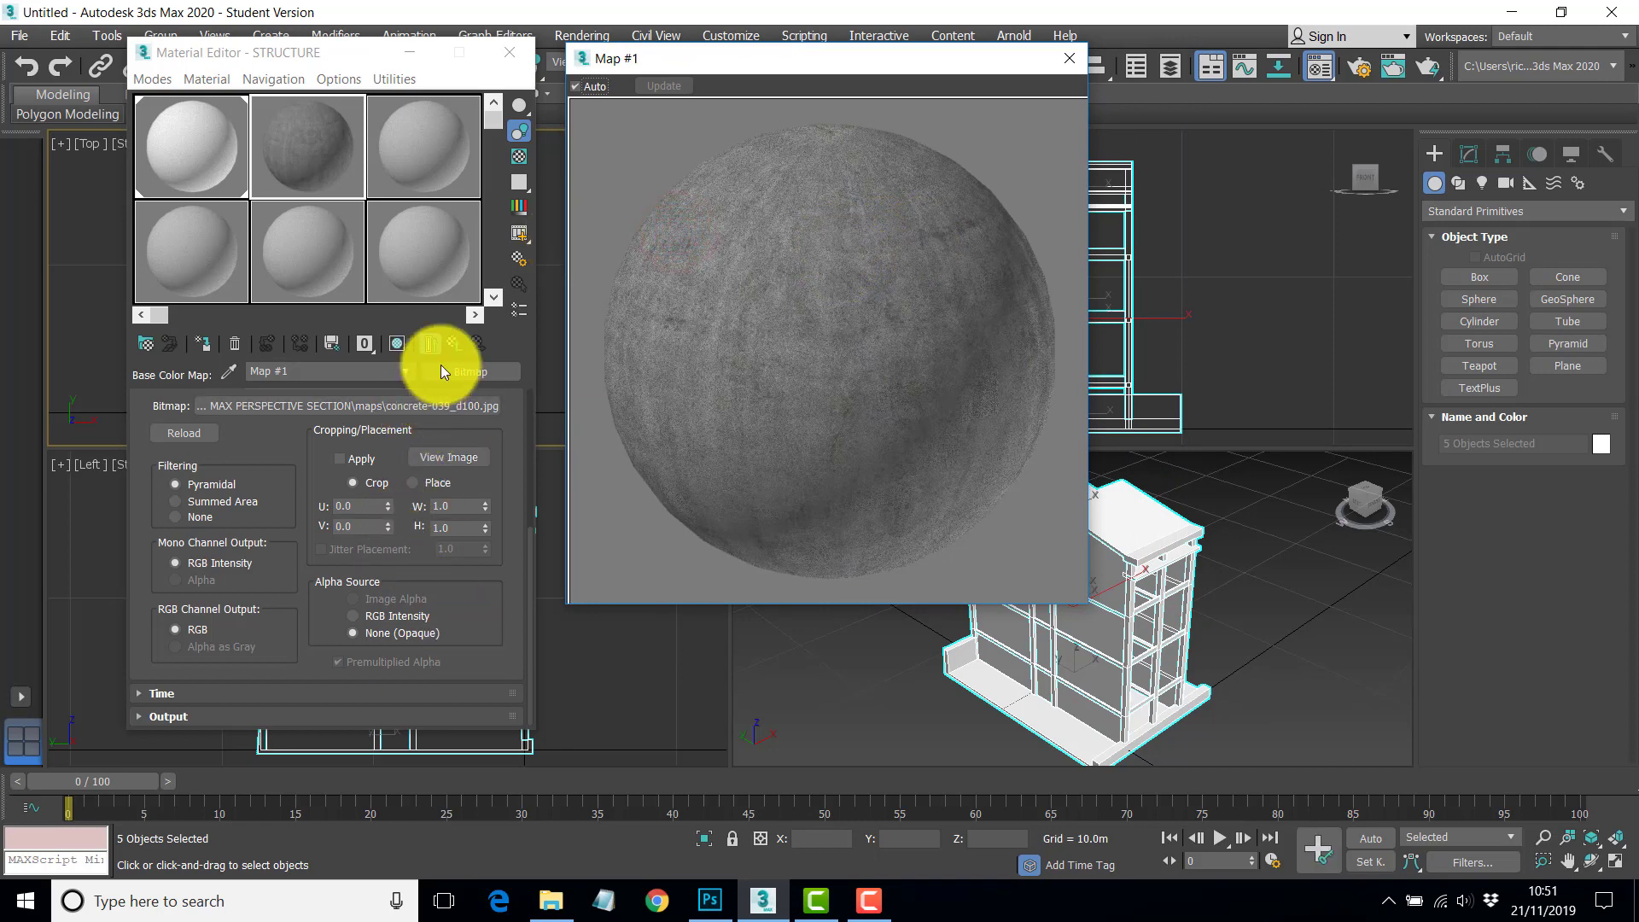
# - Duplicate the STRUCTURE material's Base Color map into its Bump Map slot using the Copy method
pyautogui.click(457, 345)
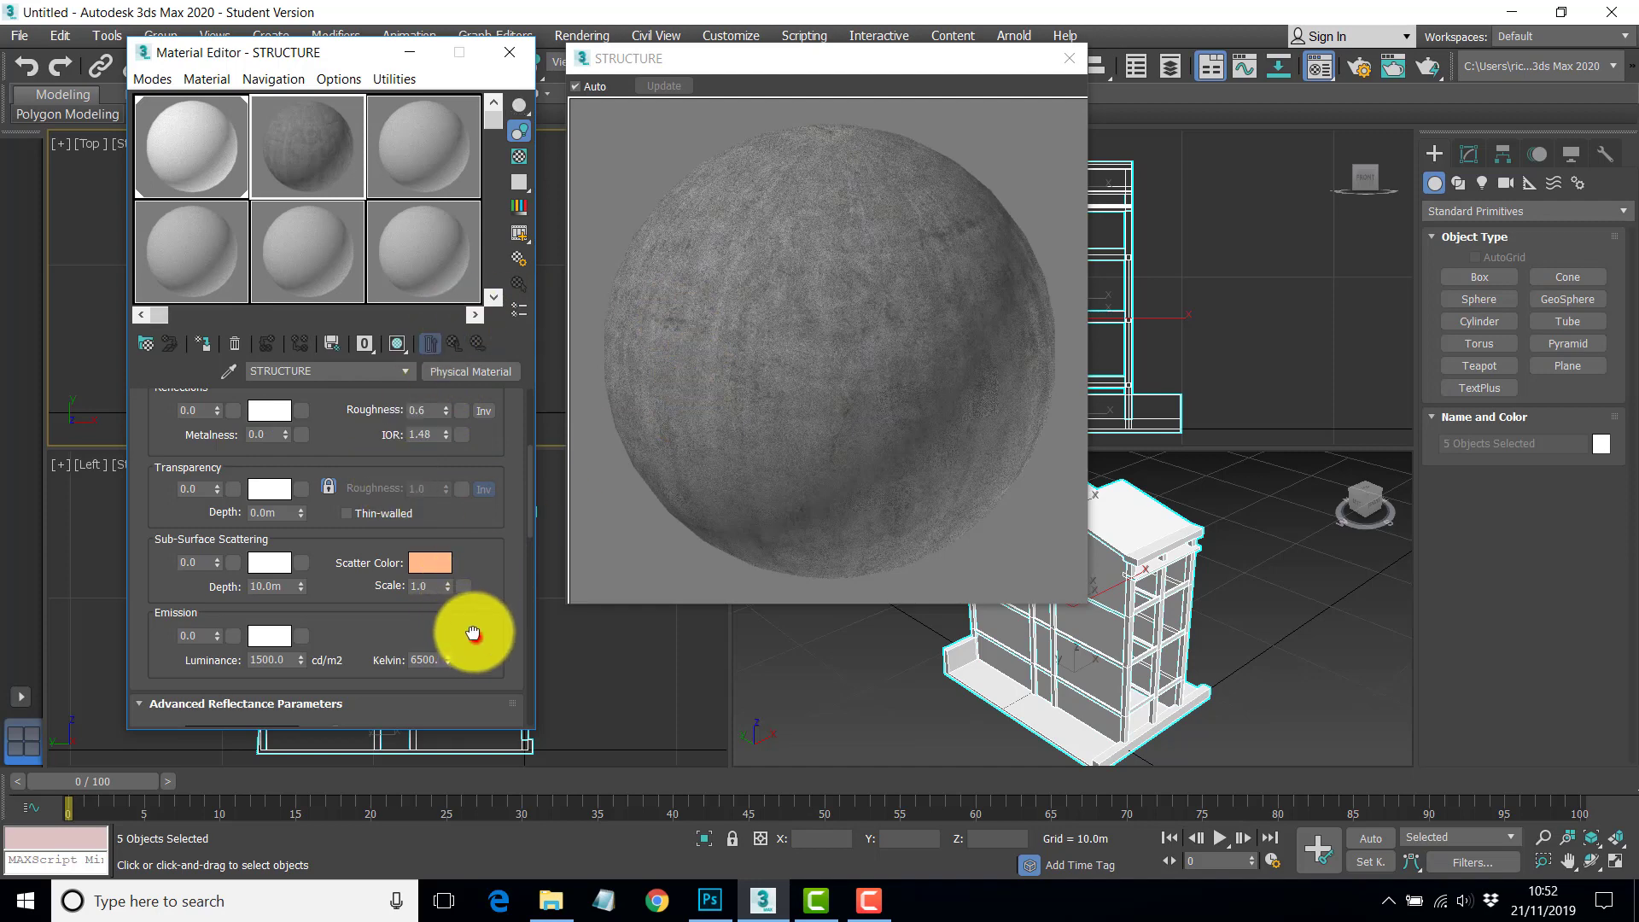
pyautogui.moveTo(468, 630); pyautogui.dragTo(476, 165)
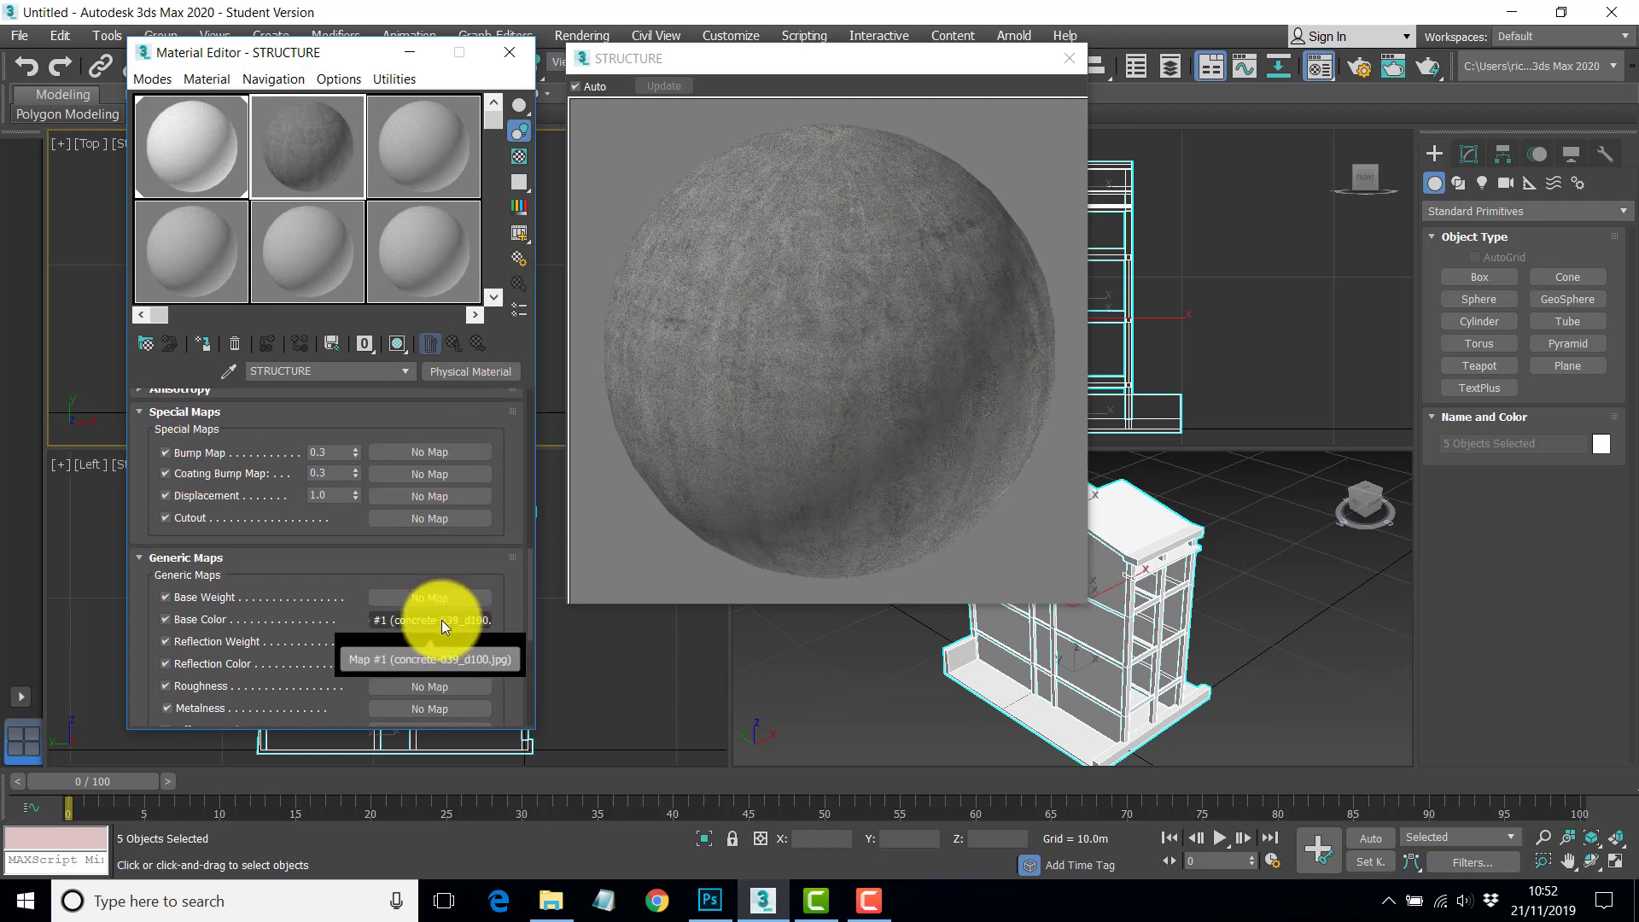
pyautogui.moveTo(443, 620); pyautogui.dragTo(439, 453)
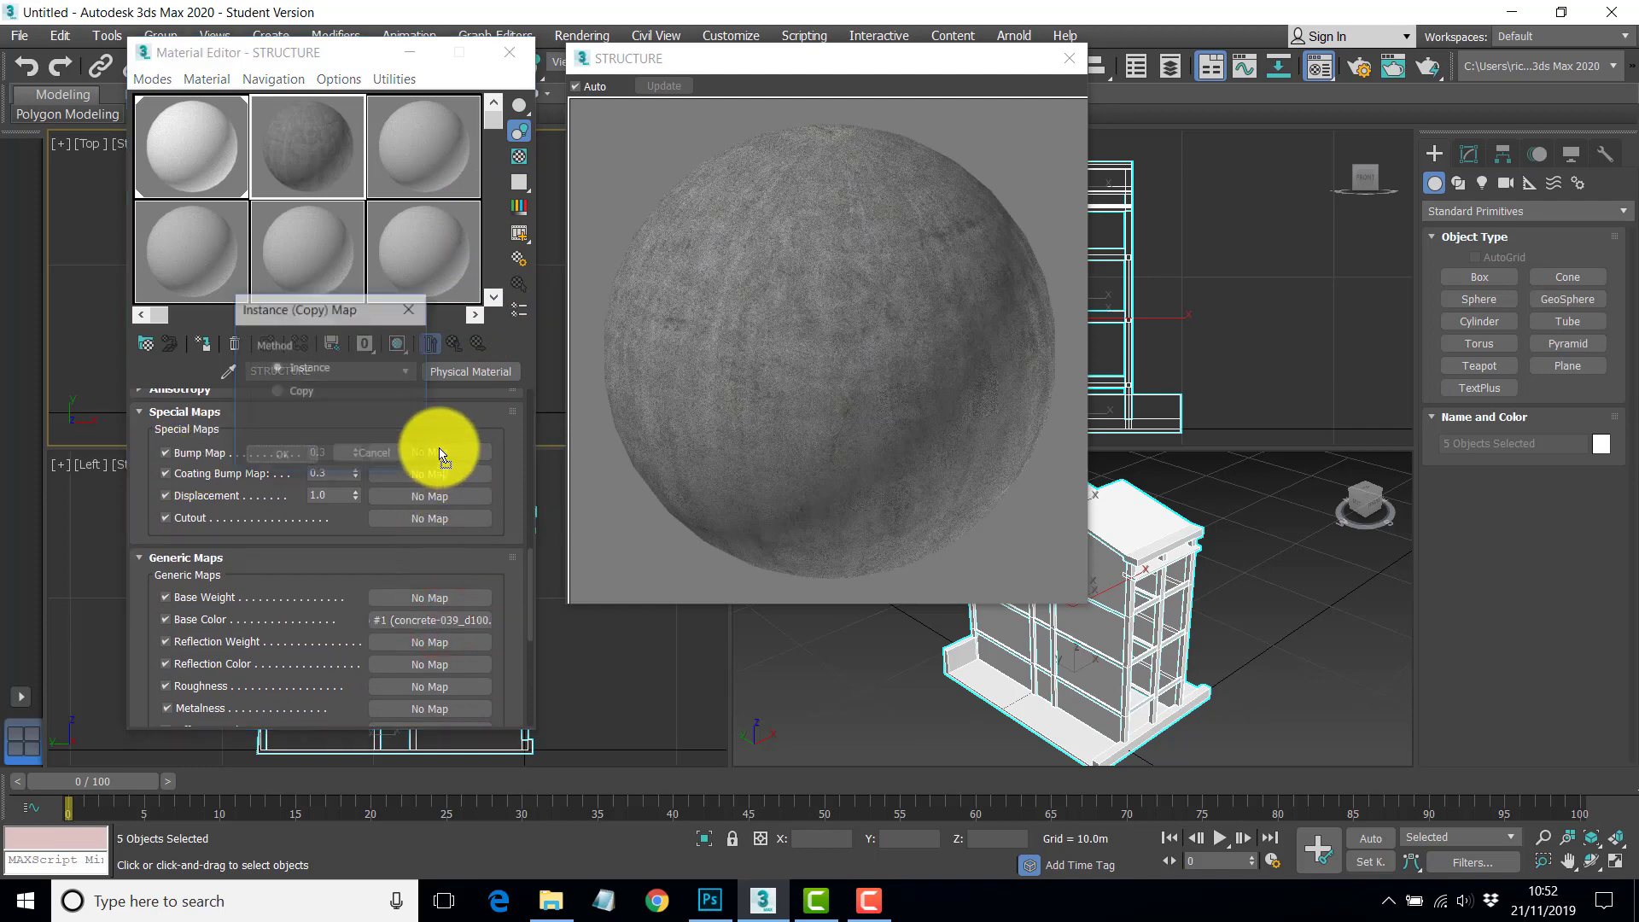
pyautogui.click(276, 390)
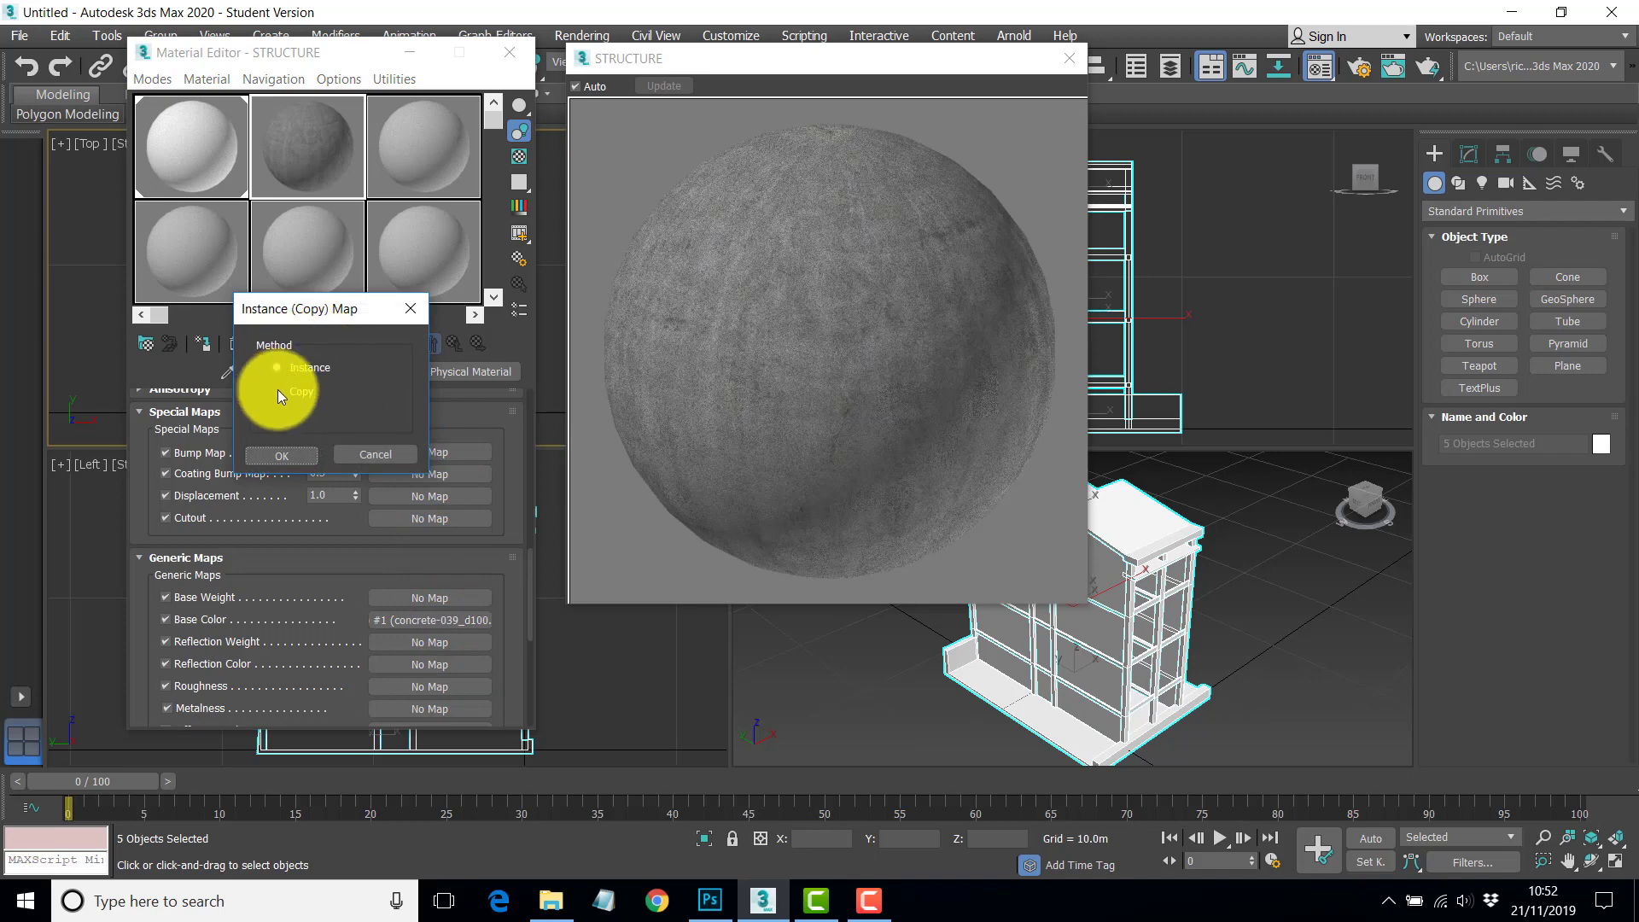
pyautogui.click(284, 455)
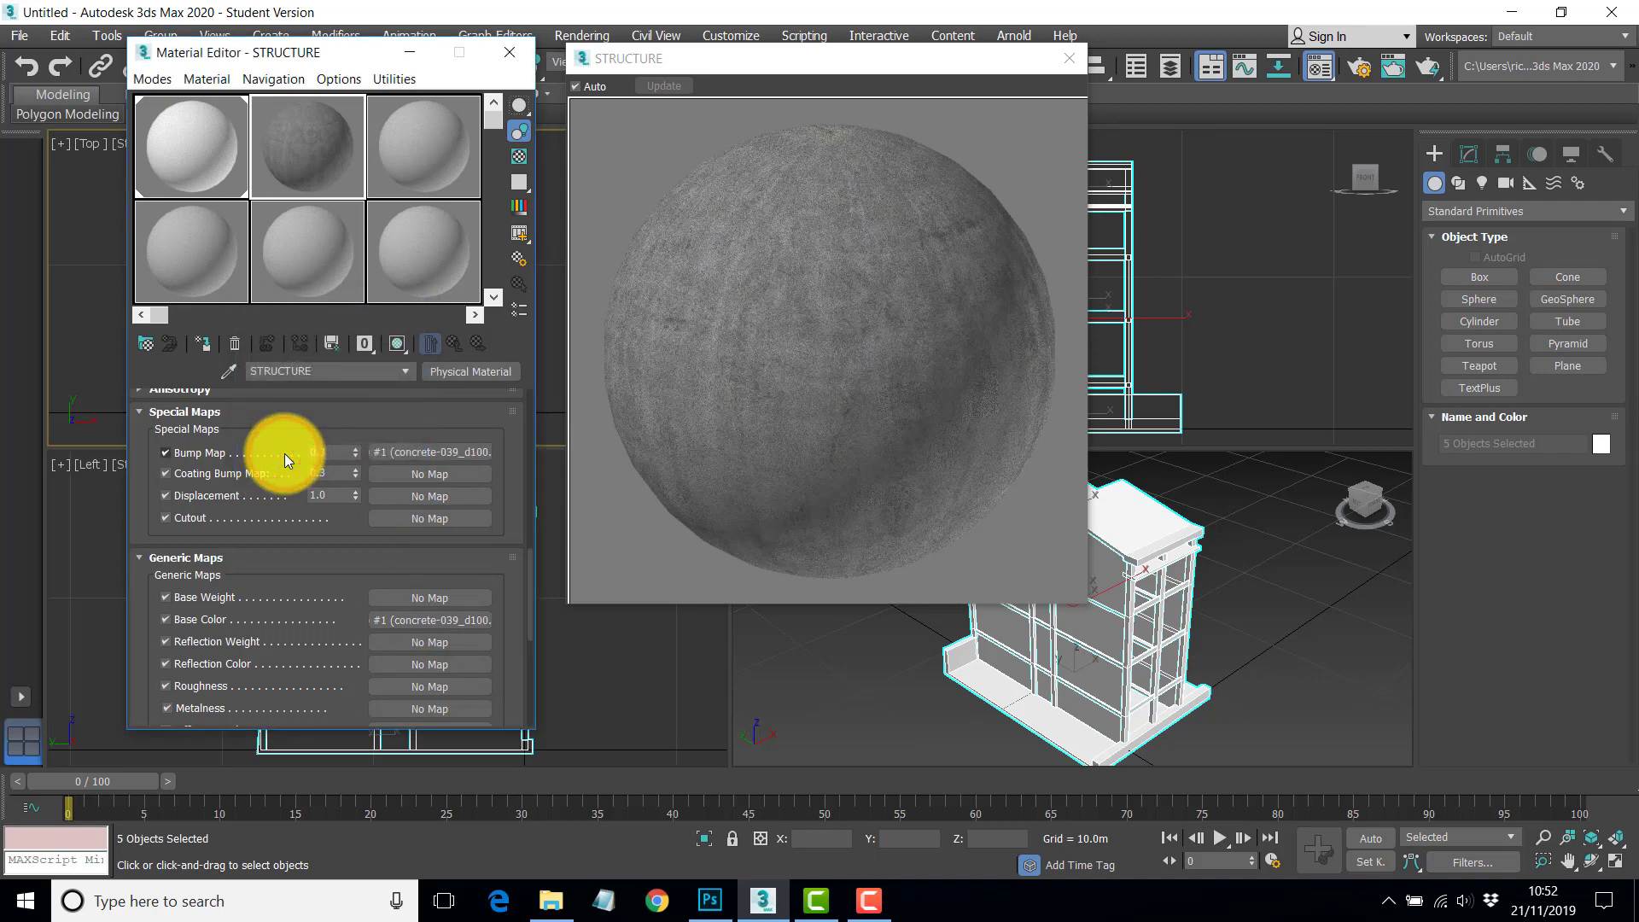
# - Replace the bump map's bitmap with concrete-039_b010.jpg and close the enlarged sample preview
pyautogui.click(440, 453)
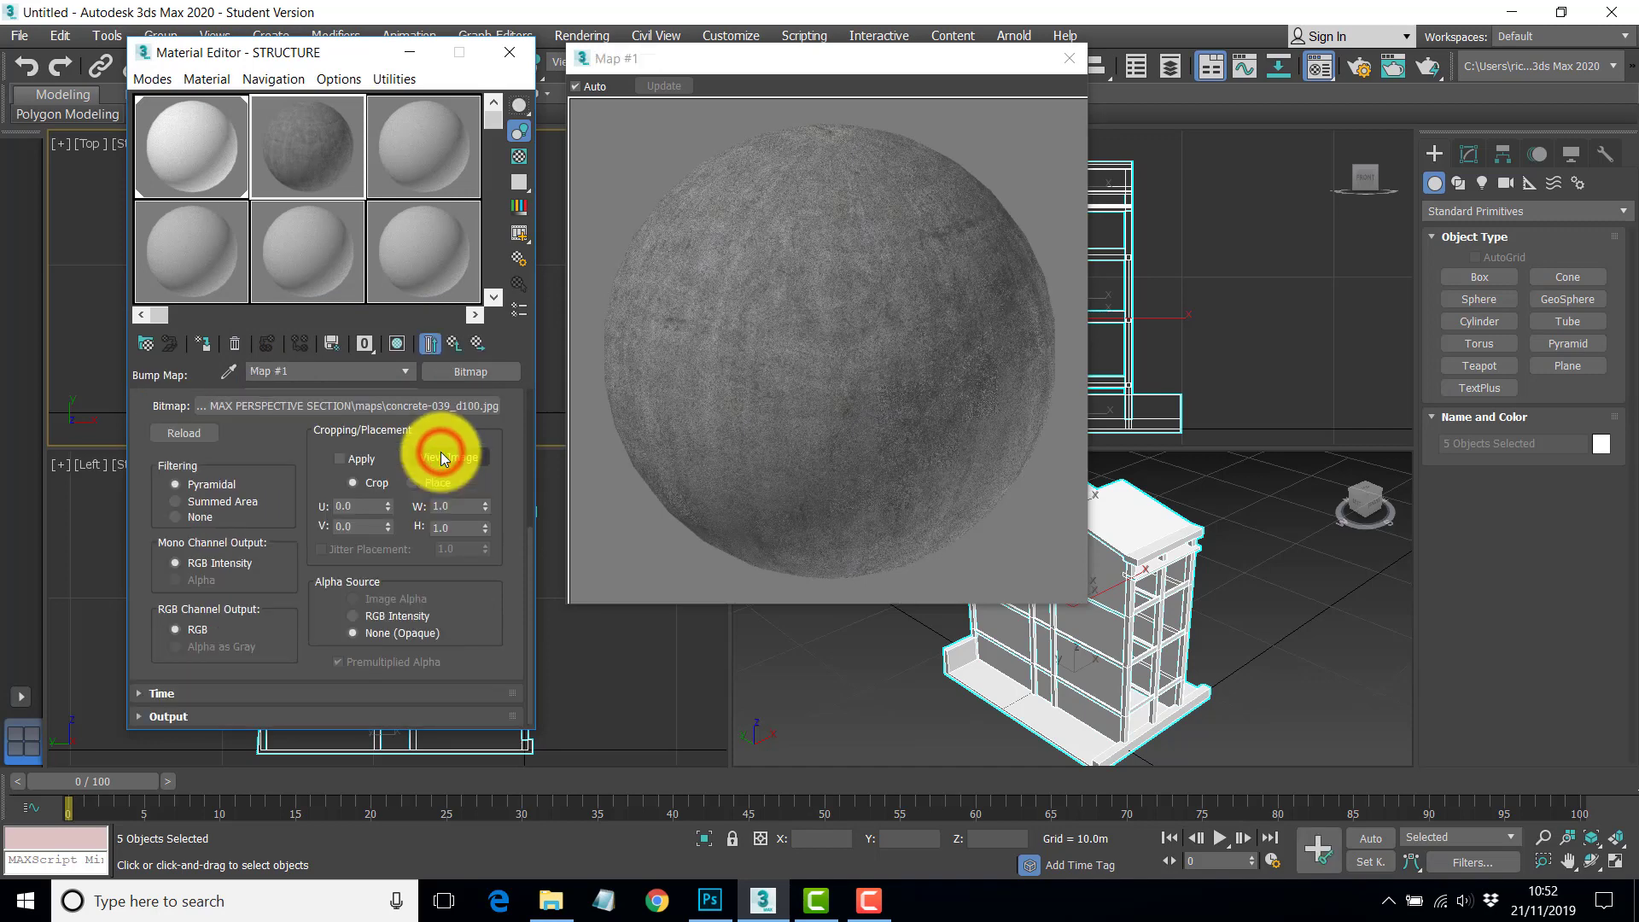
pyautogui.click(327, 408)
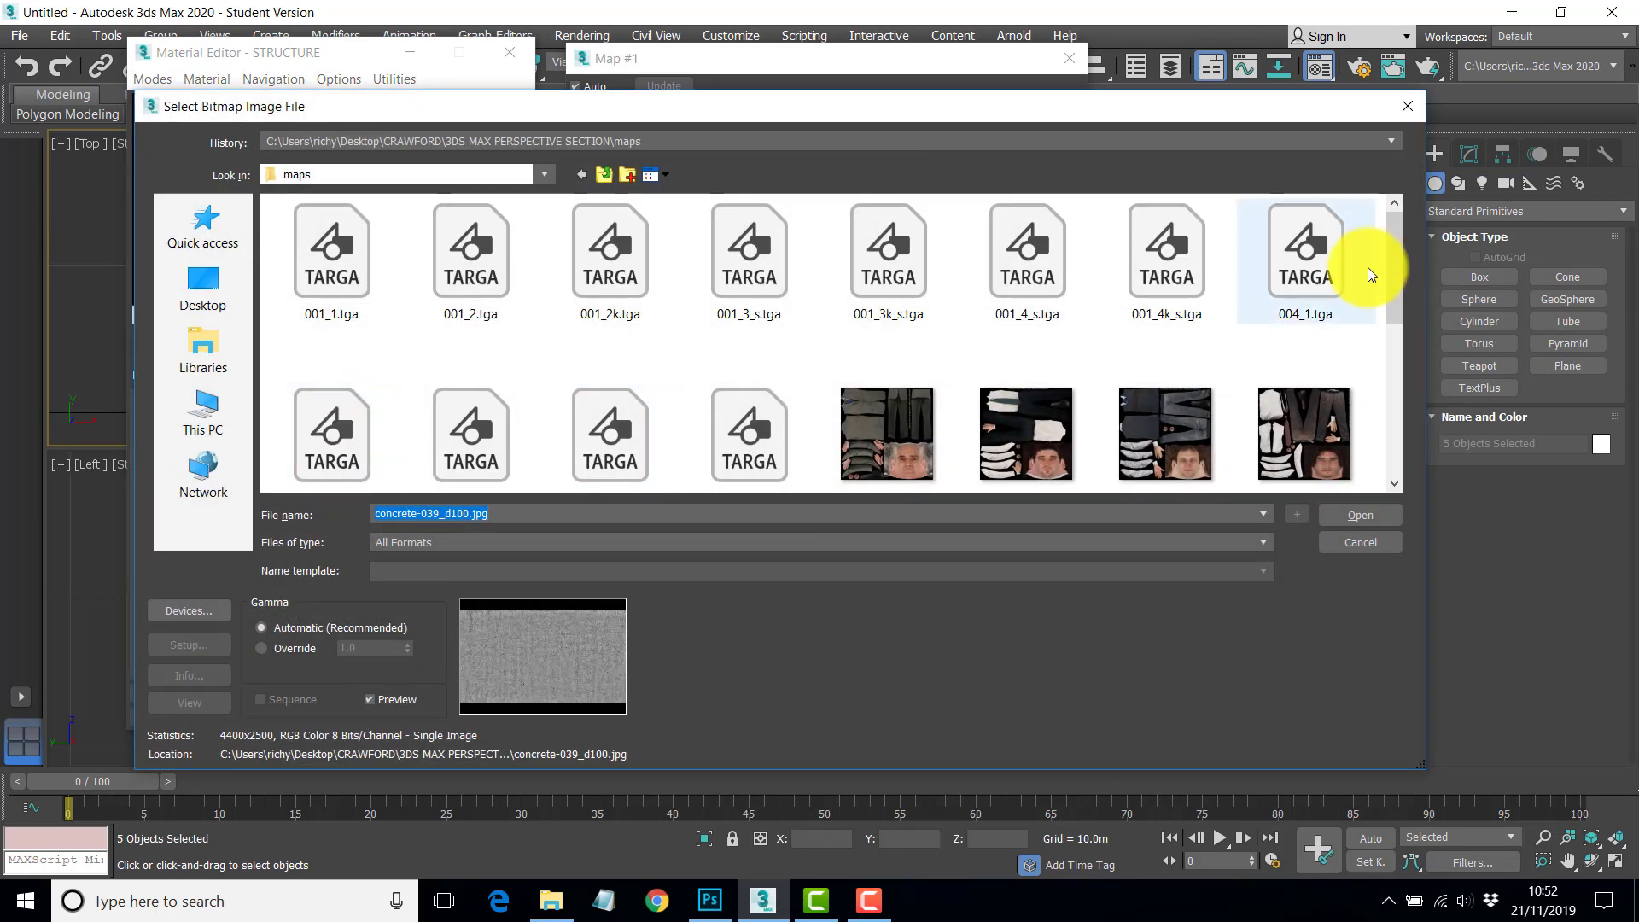
pyautogui.moveTo(1394, 273); pyautogui.dragTo(1404, 459)
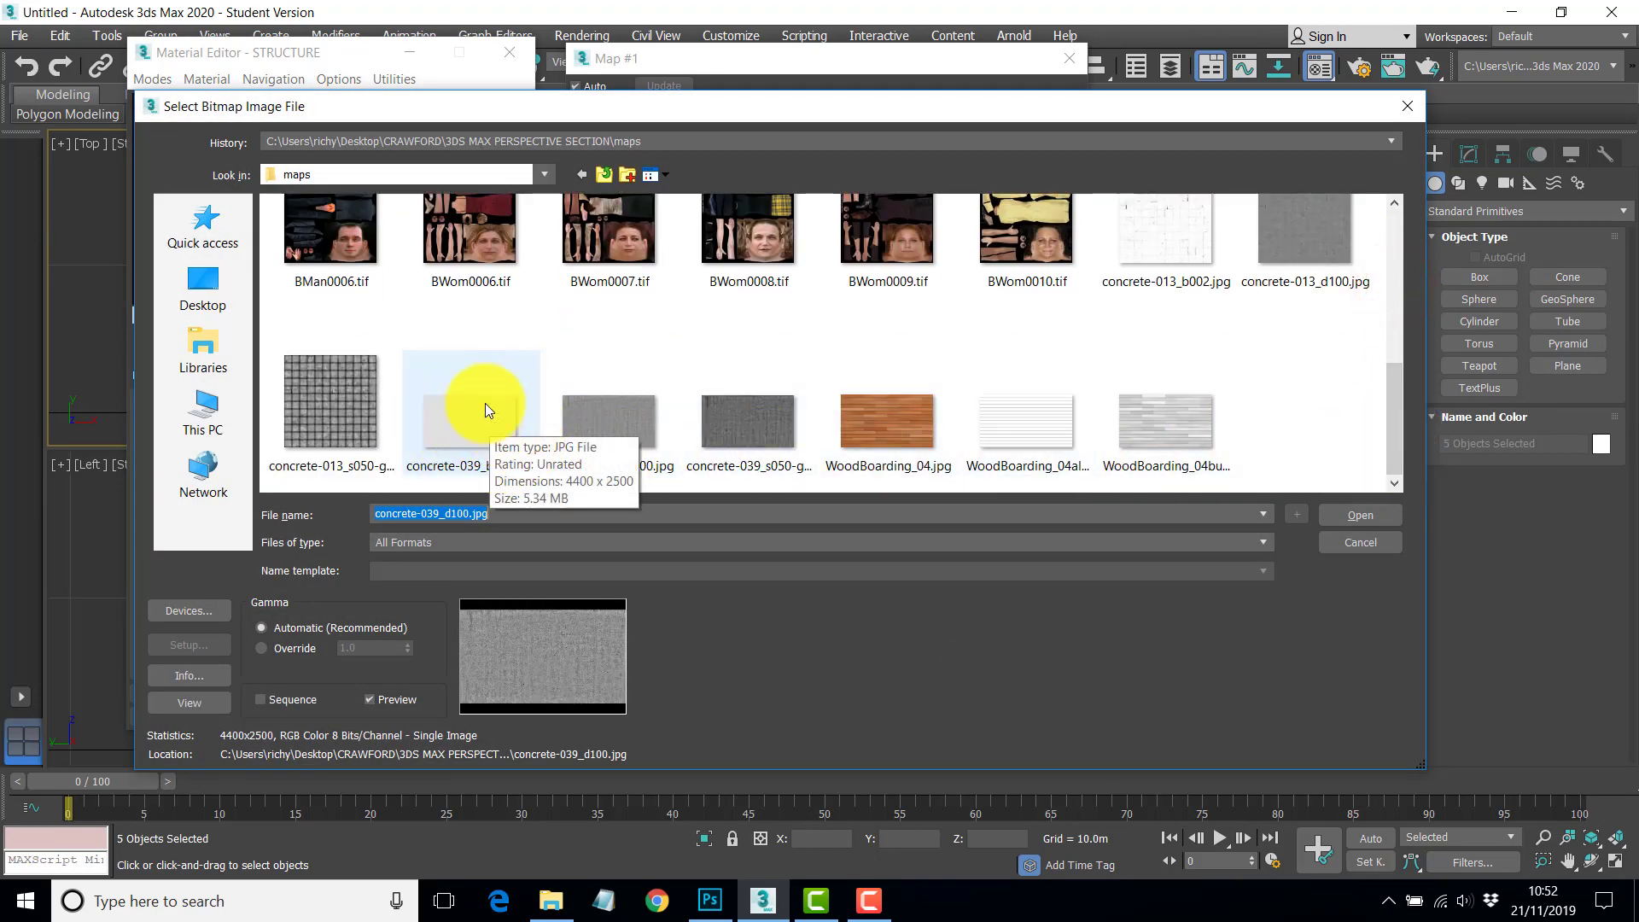
pyautogui.click(459, 424)
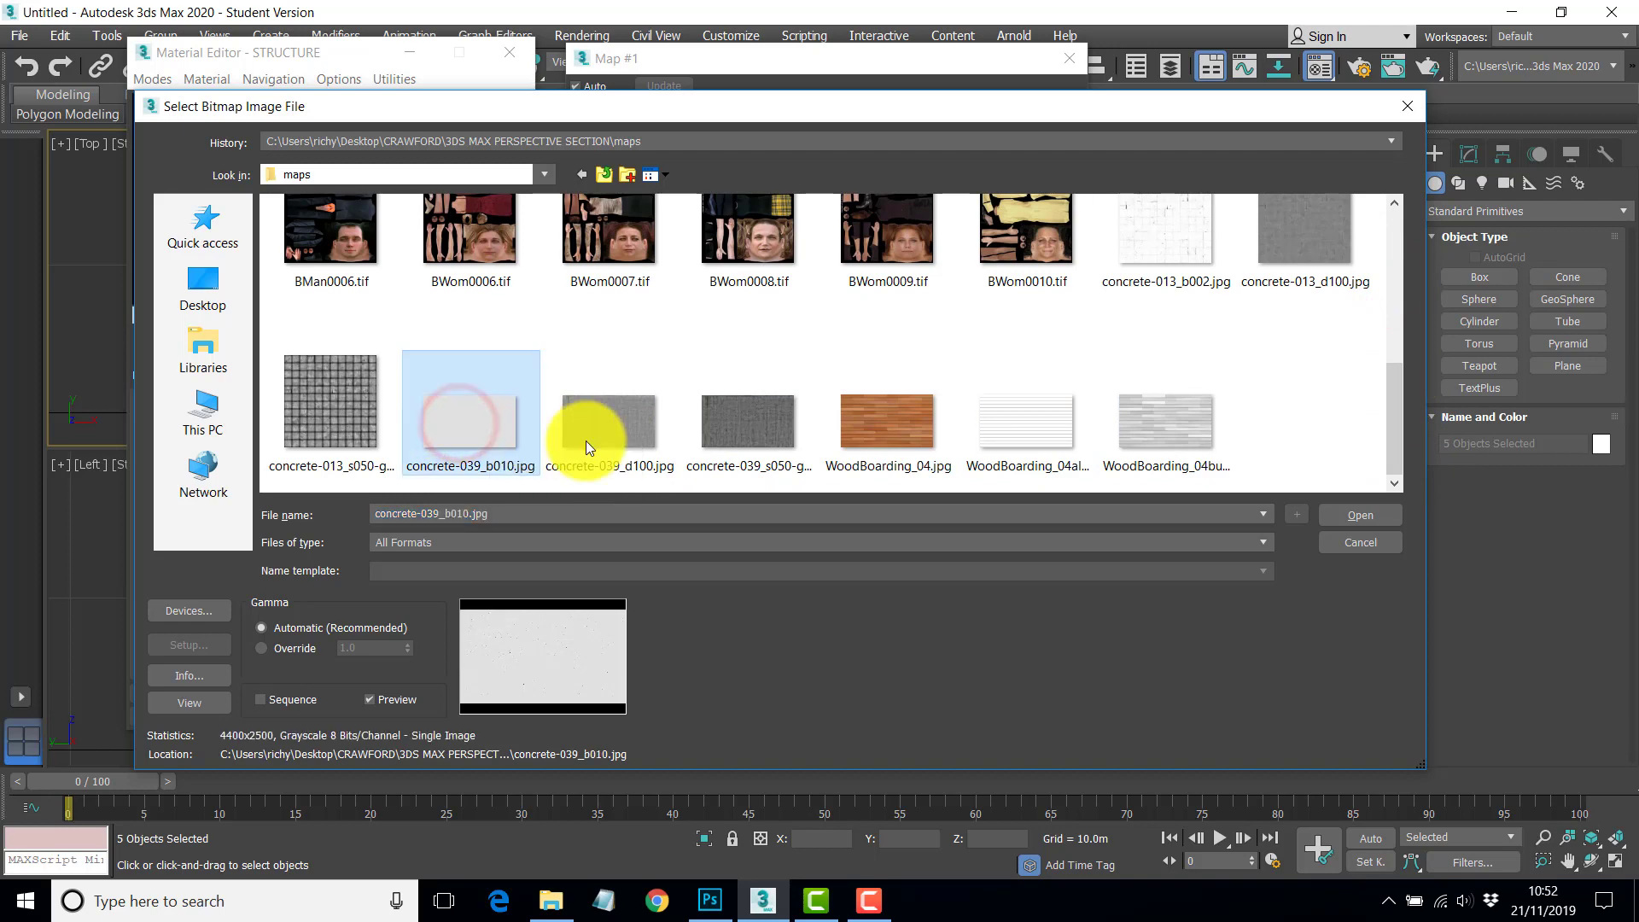
pyautogui.click(1366, 516)
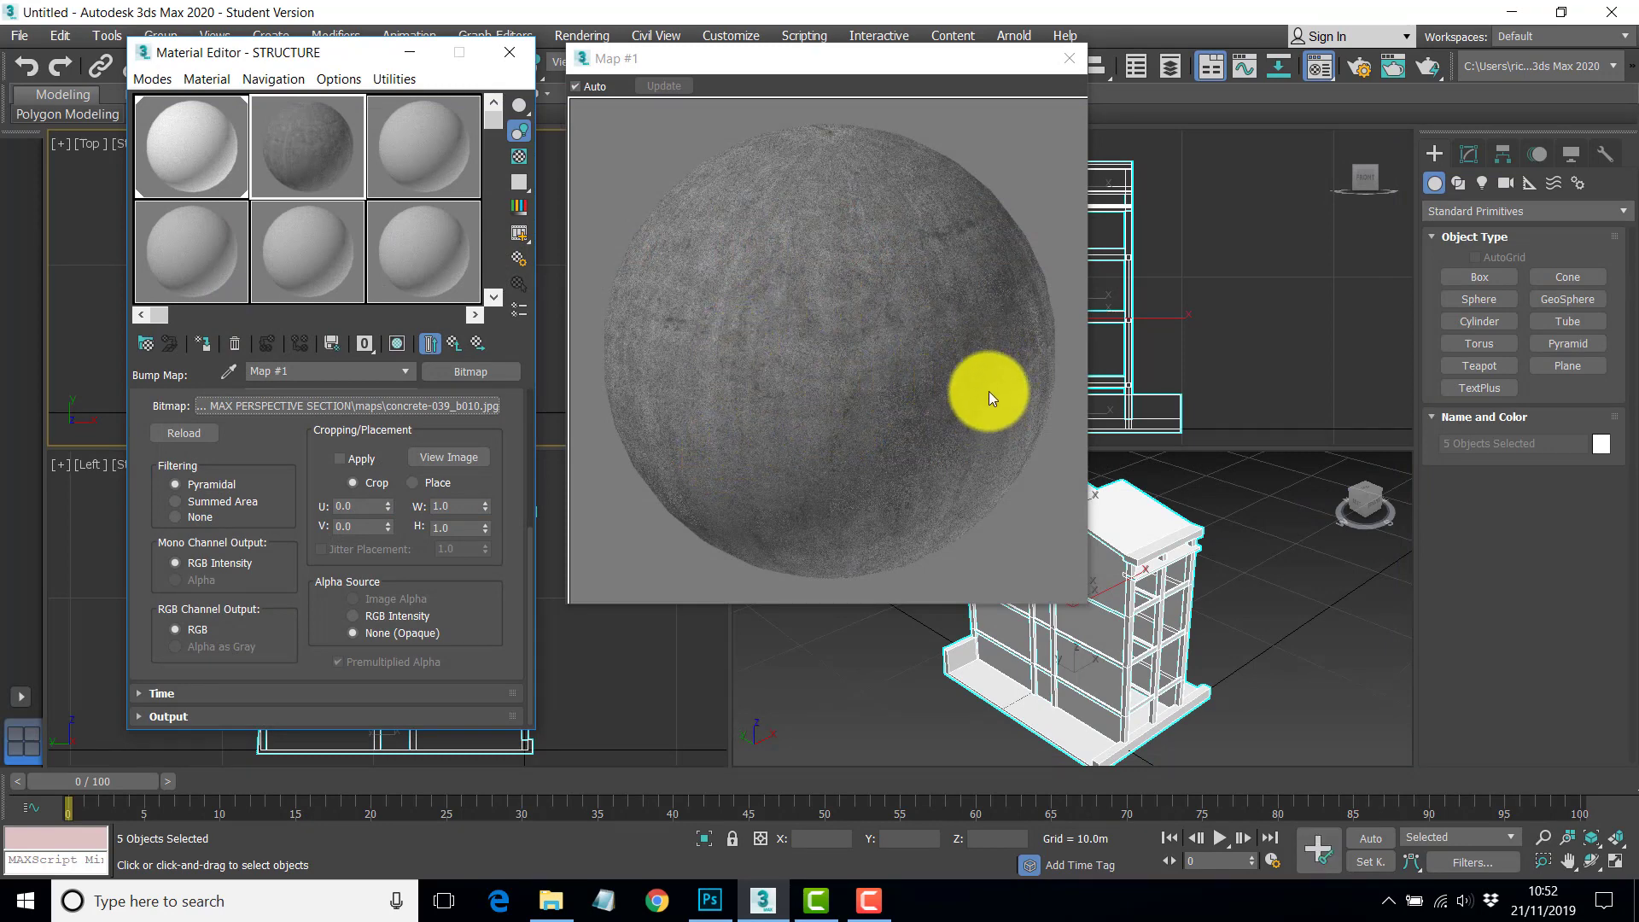
pyautogui.click(1064, 56)
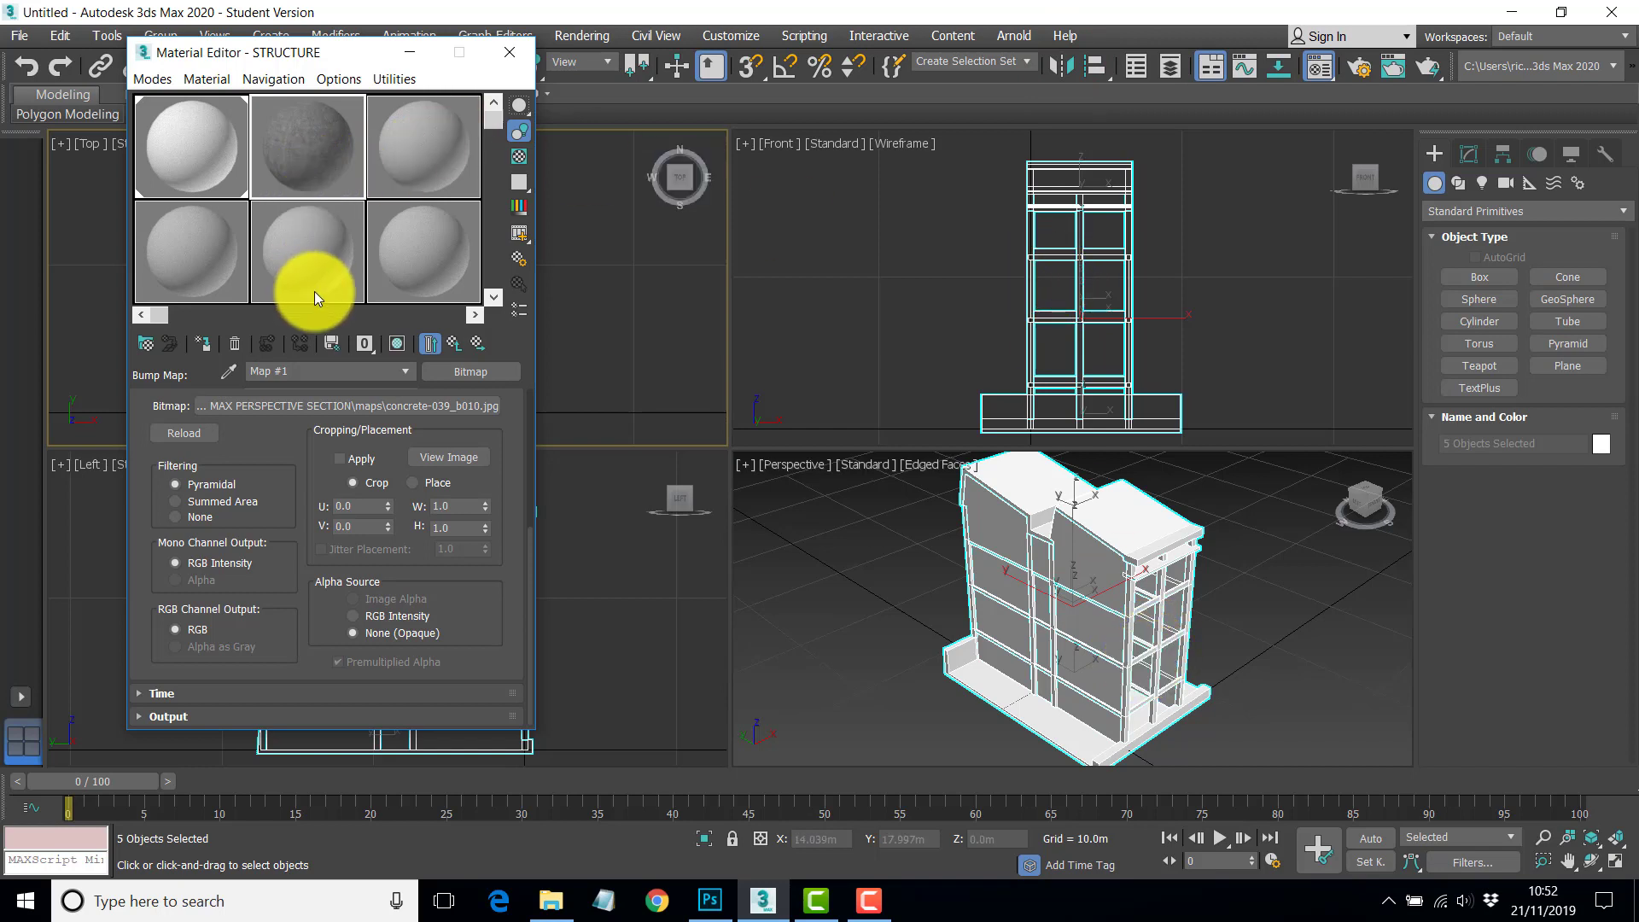
# - Turn on shaded viewport display for the STRUCTURE material and assign the material to the Layer:3_COL columns
pyautogui.click(456, 345)
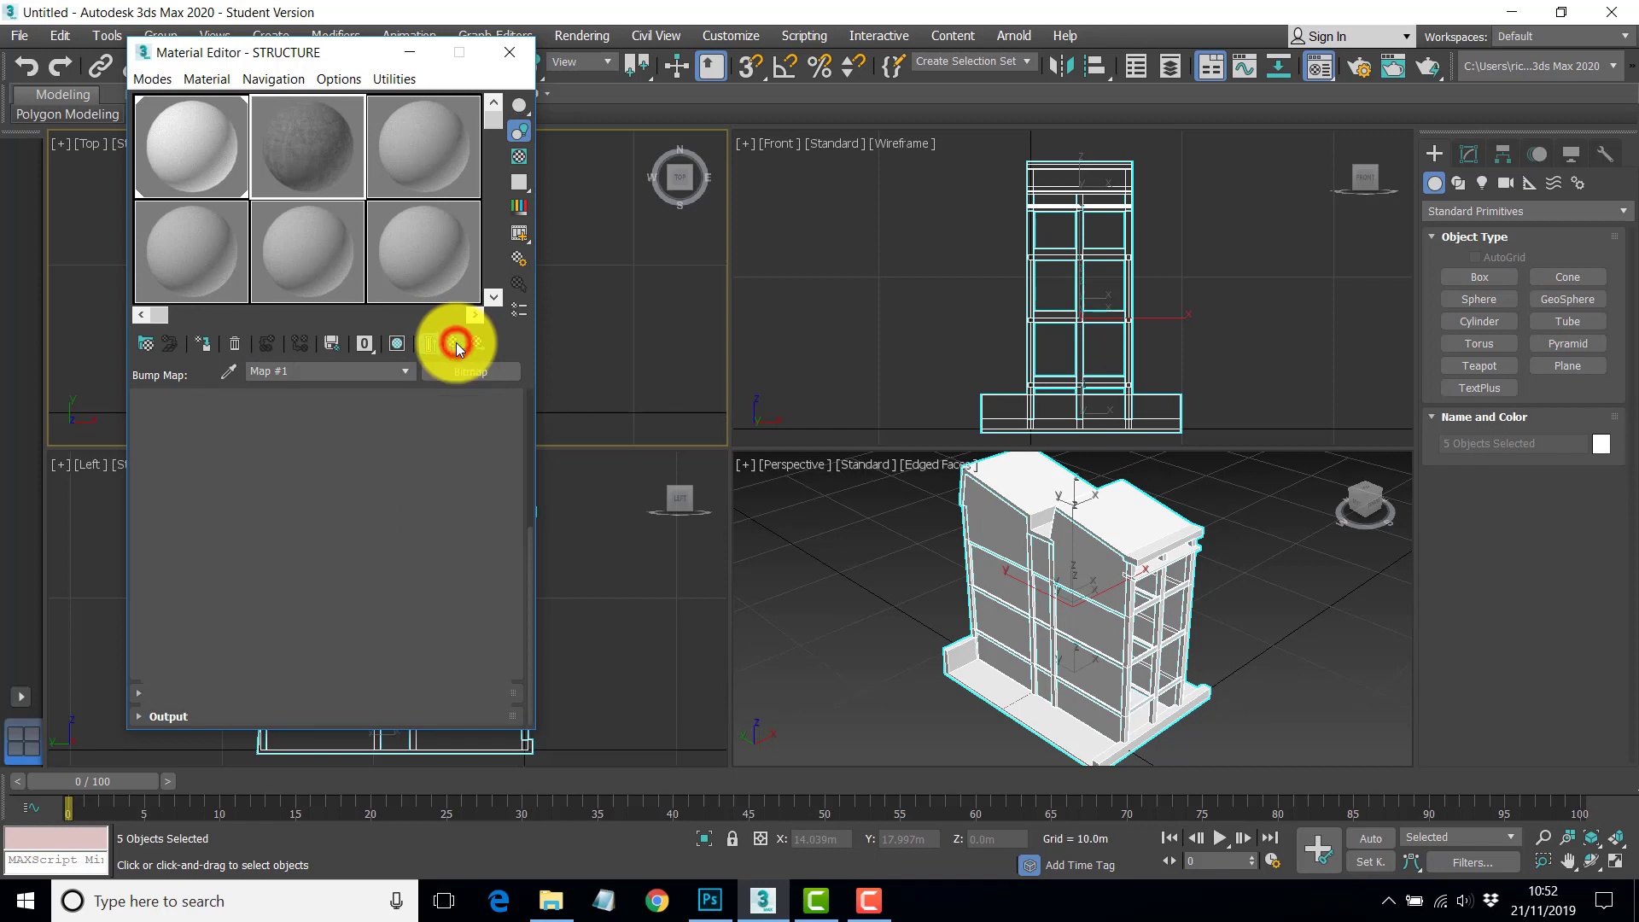
pyautogui.click(396, 344)
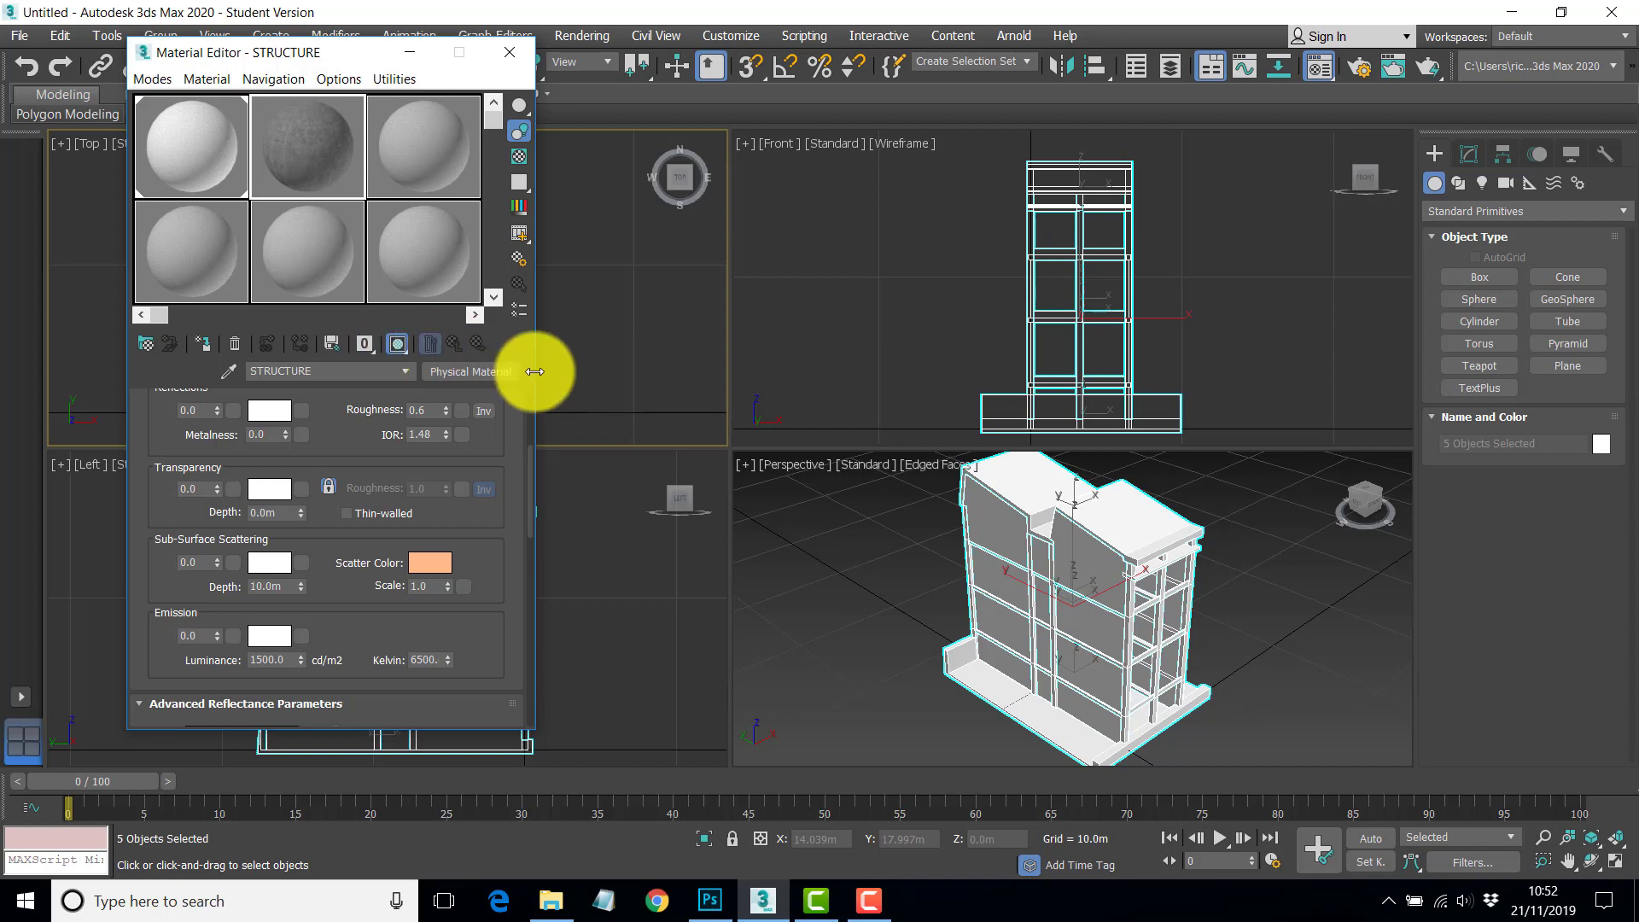
pyautogui.click(1154, 611)
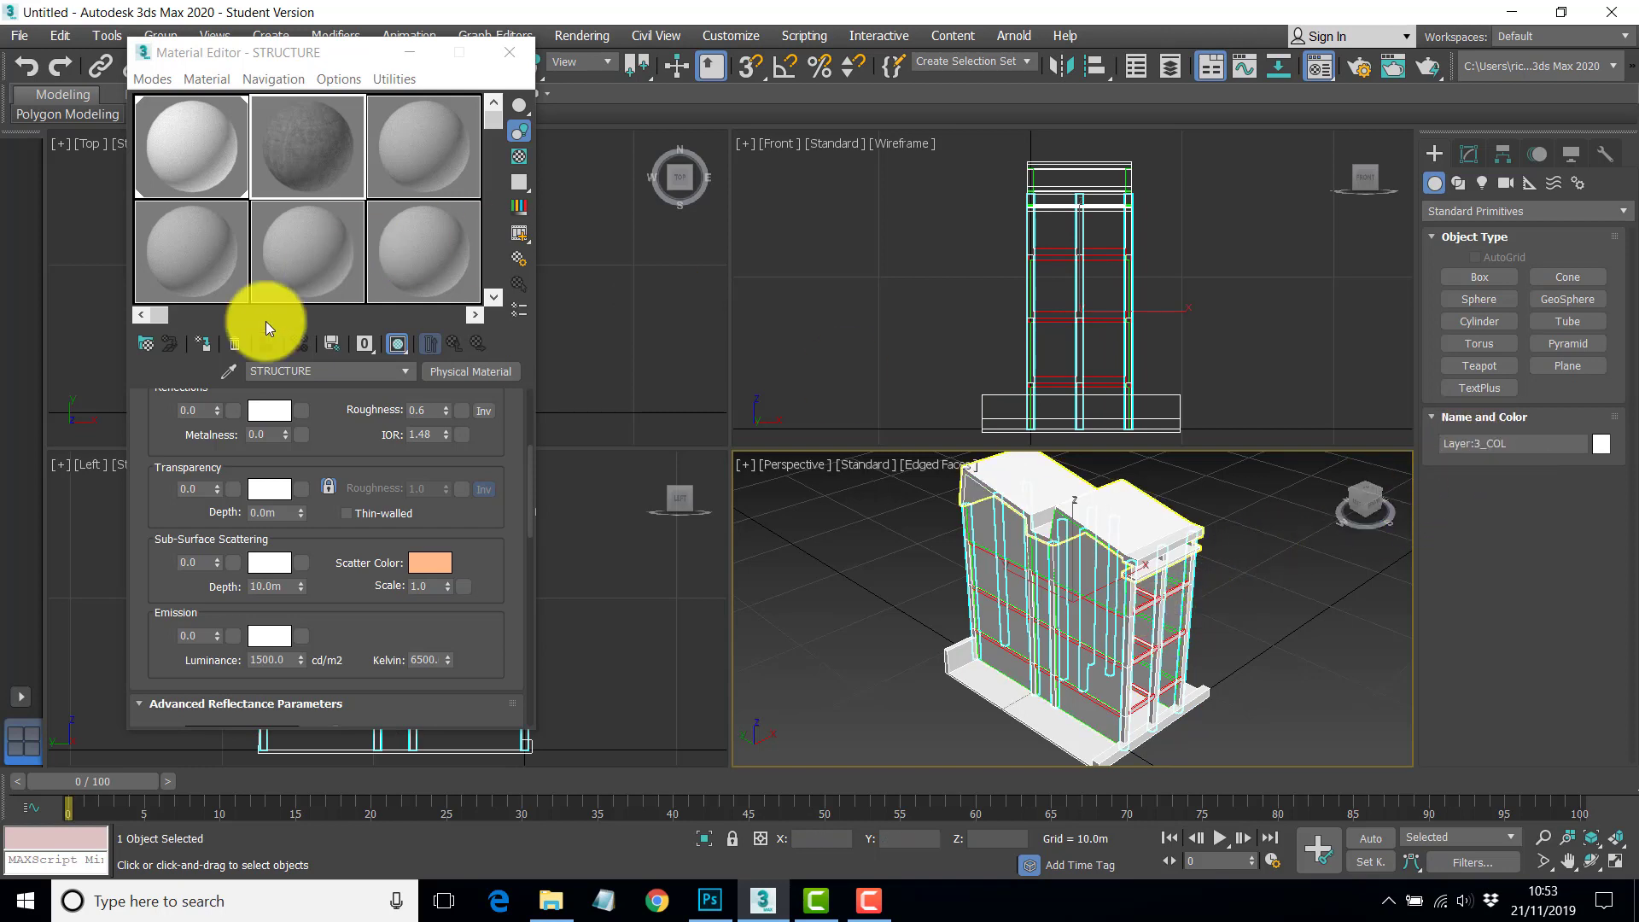
pyautogui.click(203, 346)
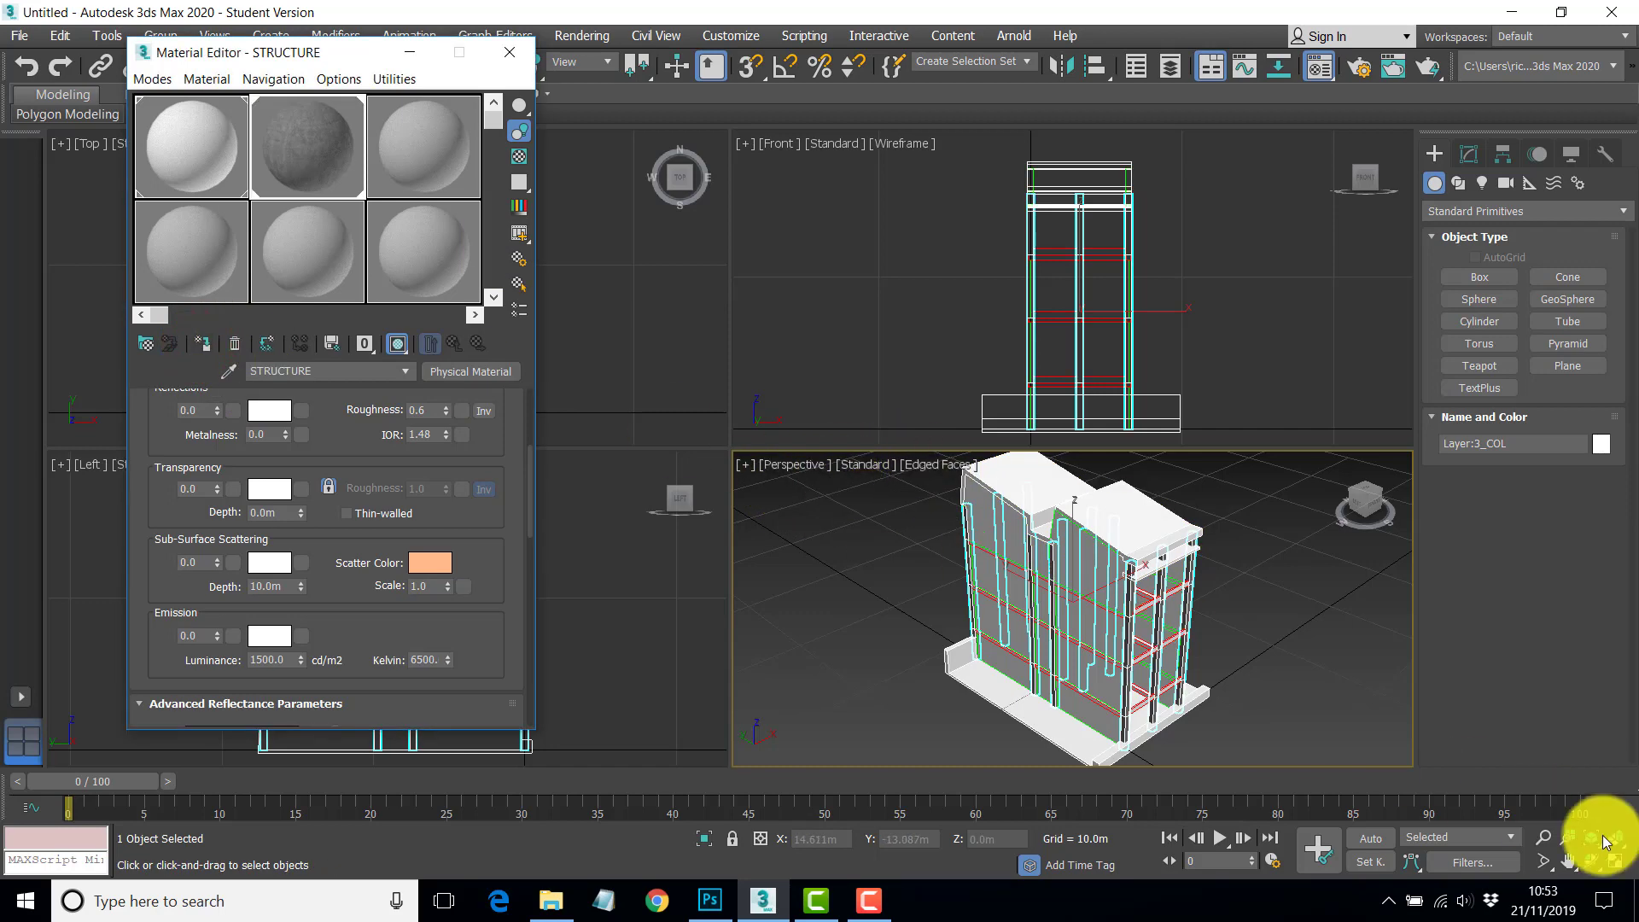
# - Add a UVW Map modifier to the Layer:3_COL columns in the maximized Perspective viewport
pyautogui.click(1613, 861)
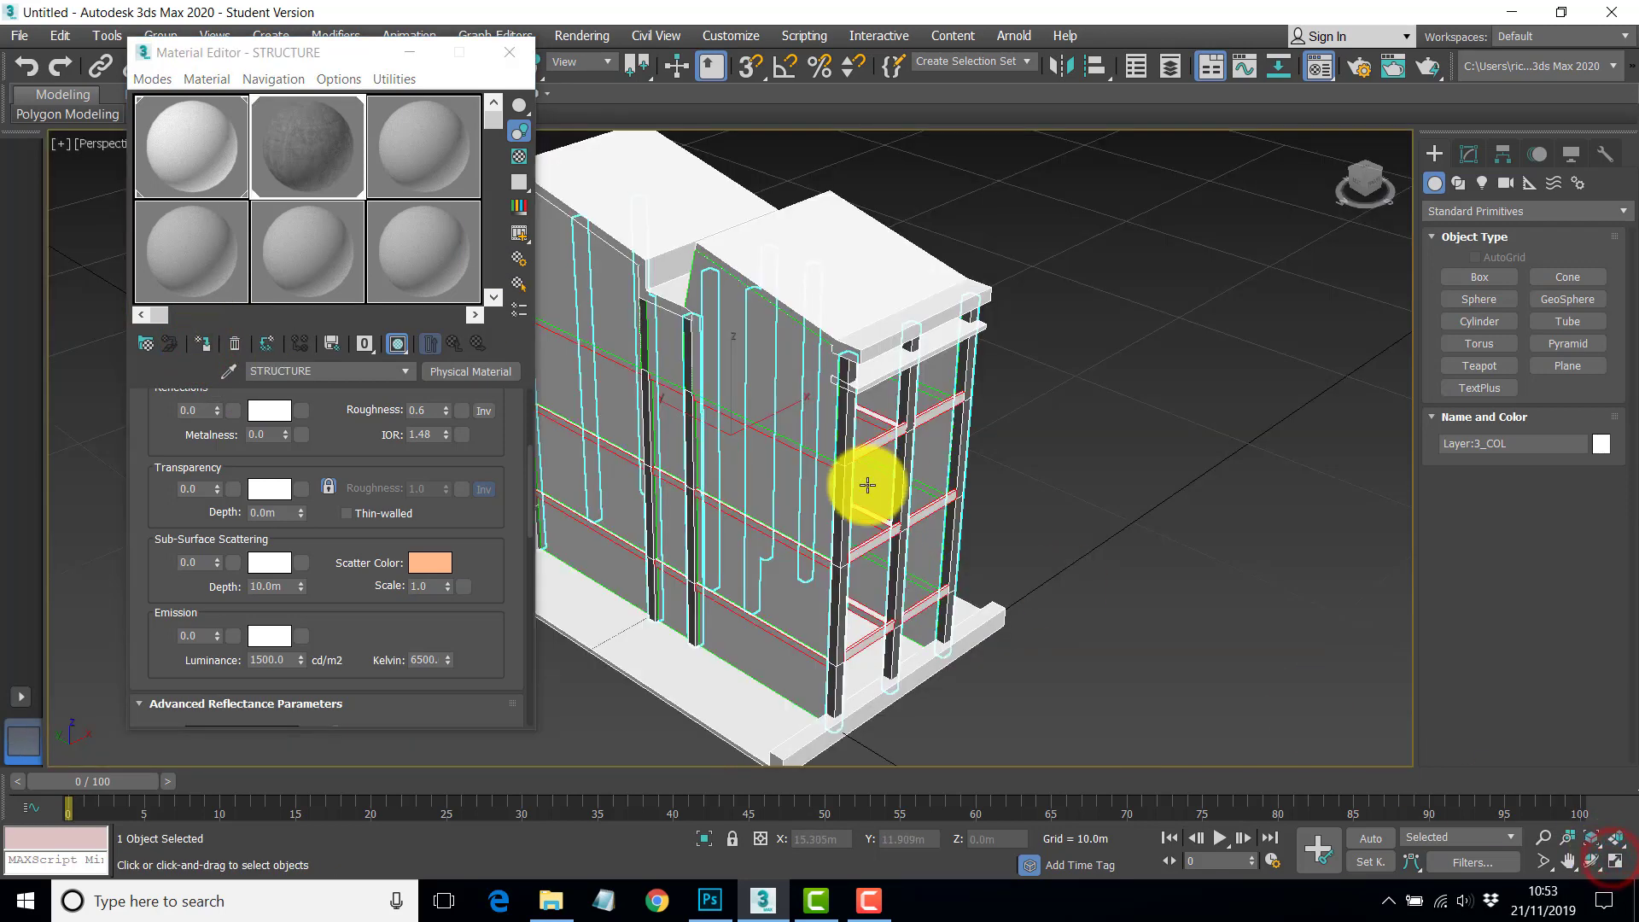
pyautogui.moveTo(1036, 476); pyautogui.dragTo(1099, 474, button='middle')
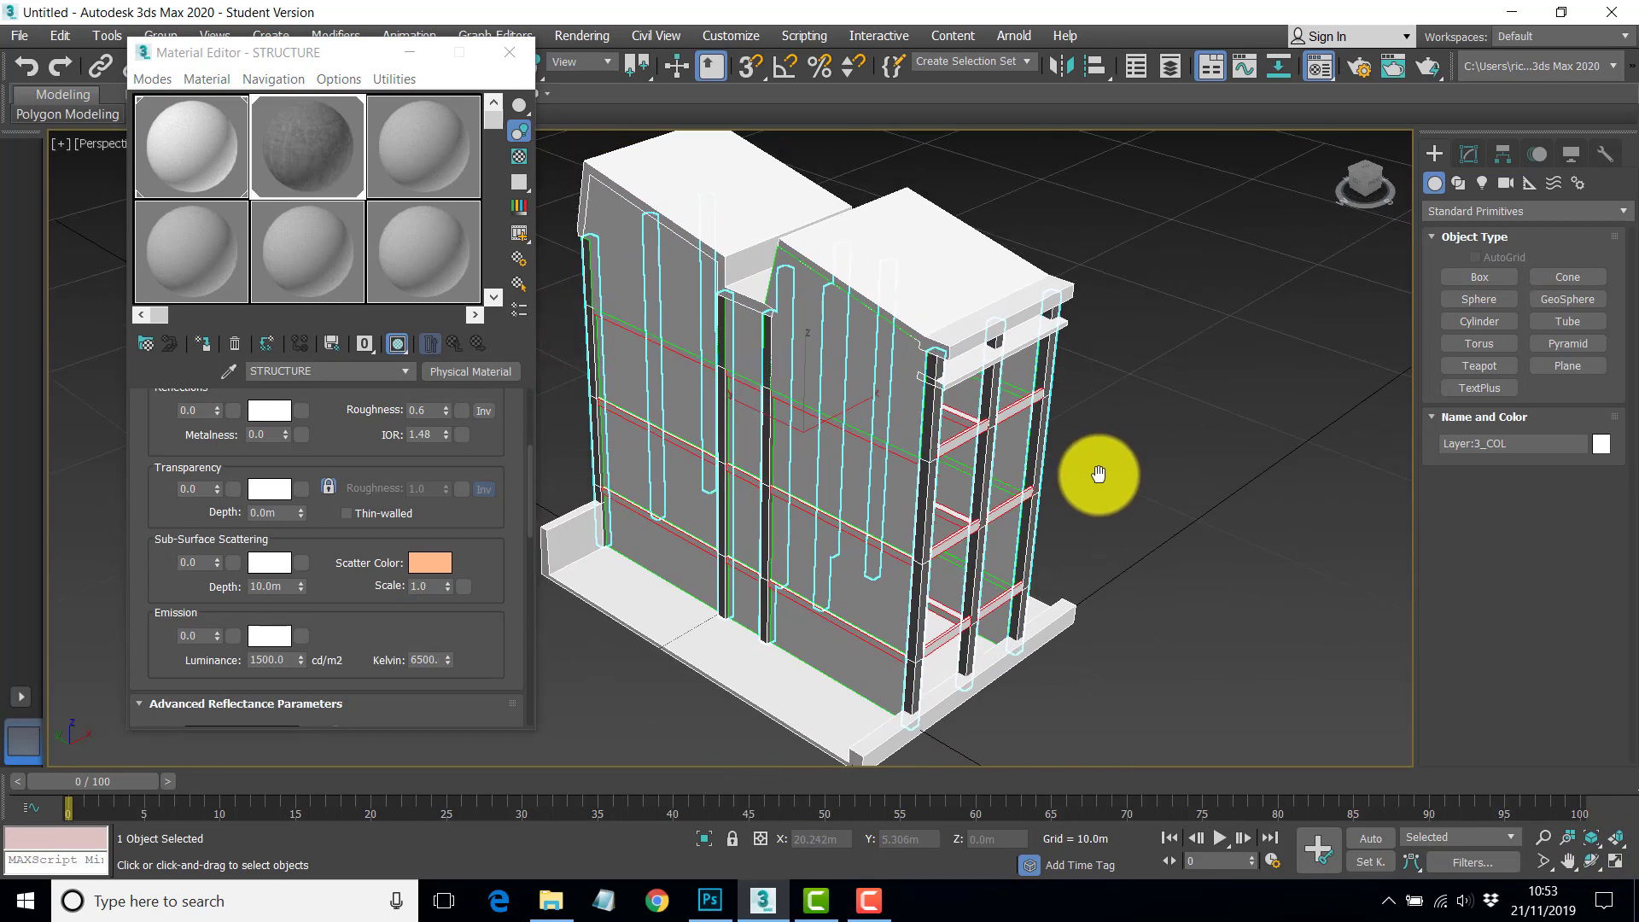
pyautogui.click(1593, 864)
pyautogui.moveTo(915, 538); pyautogui.dragTo(879, 428)
pyautogui.scroll(5, 878, 428)
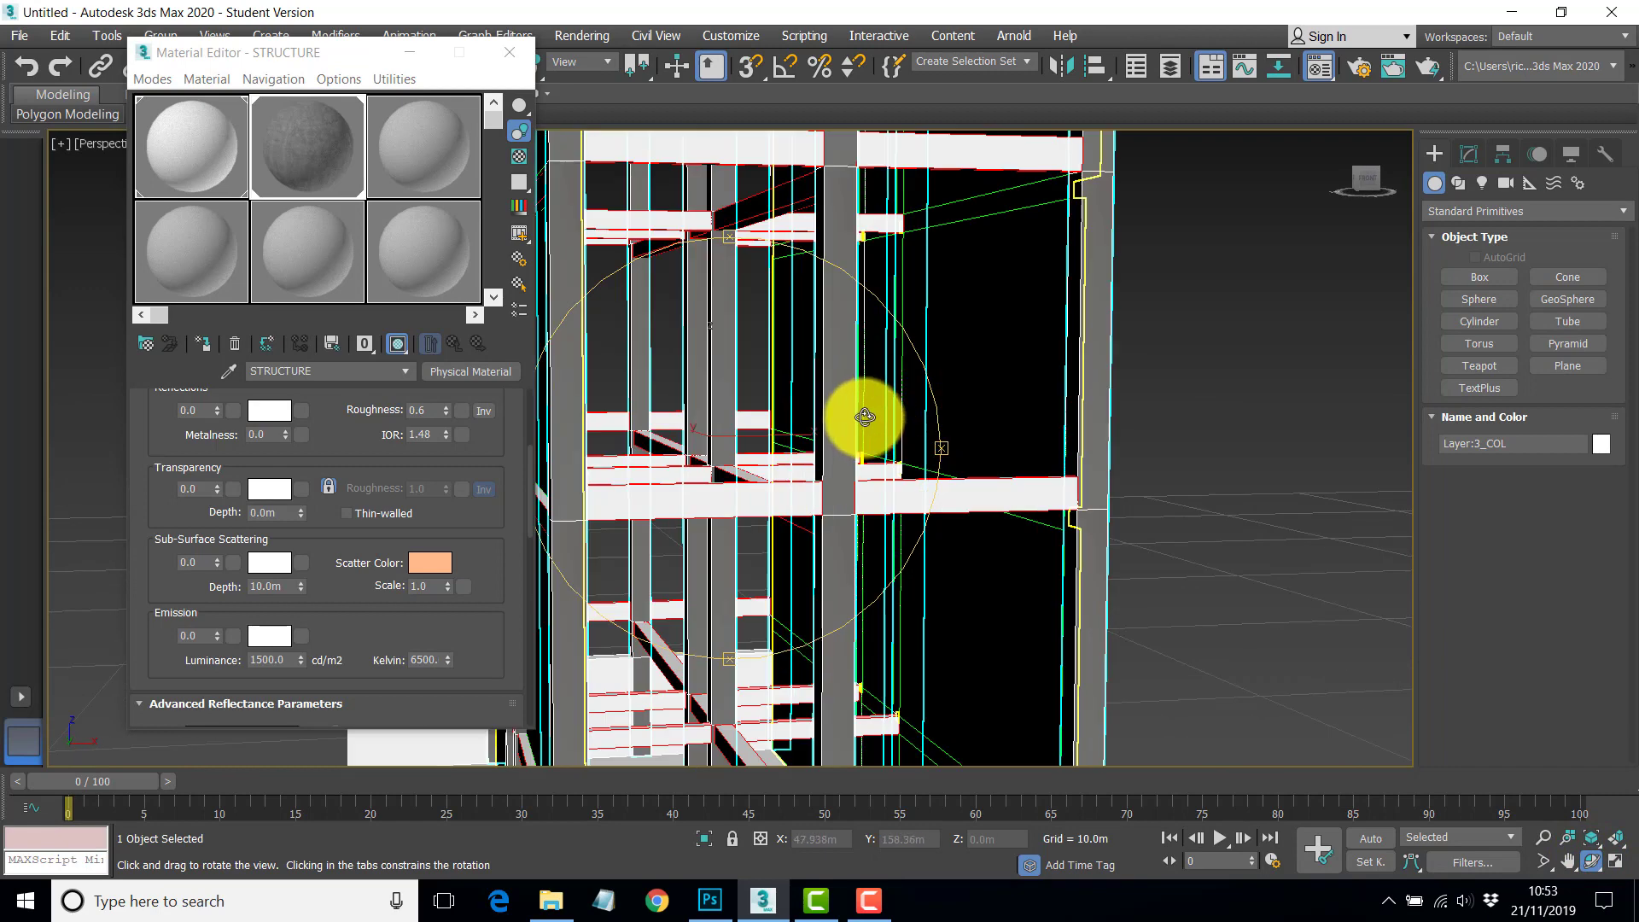
pyautogui.click(1471, 155)
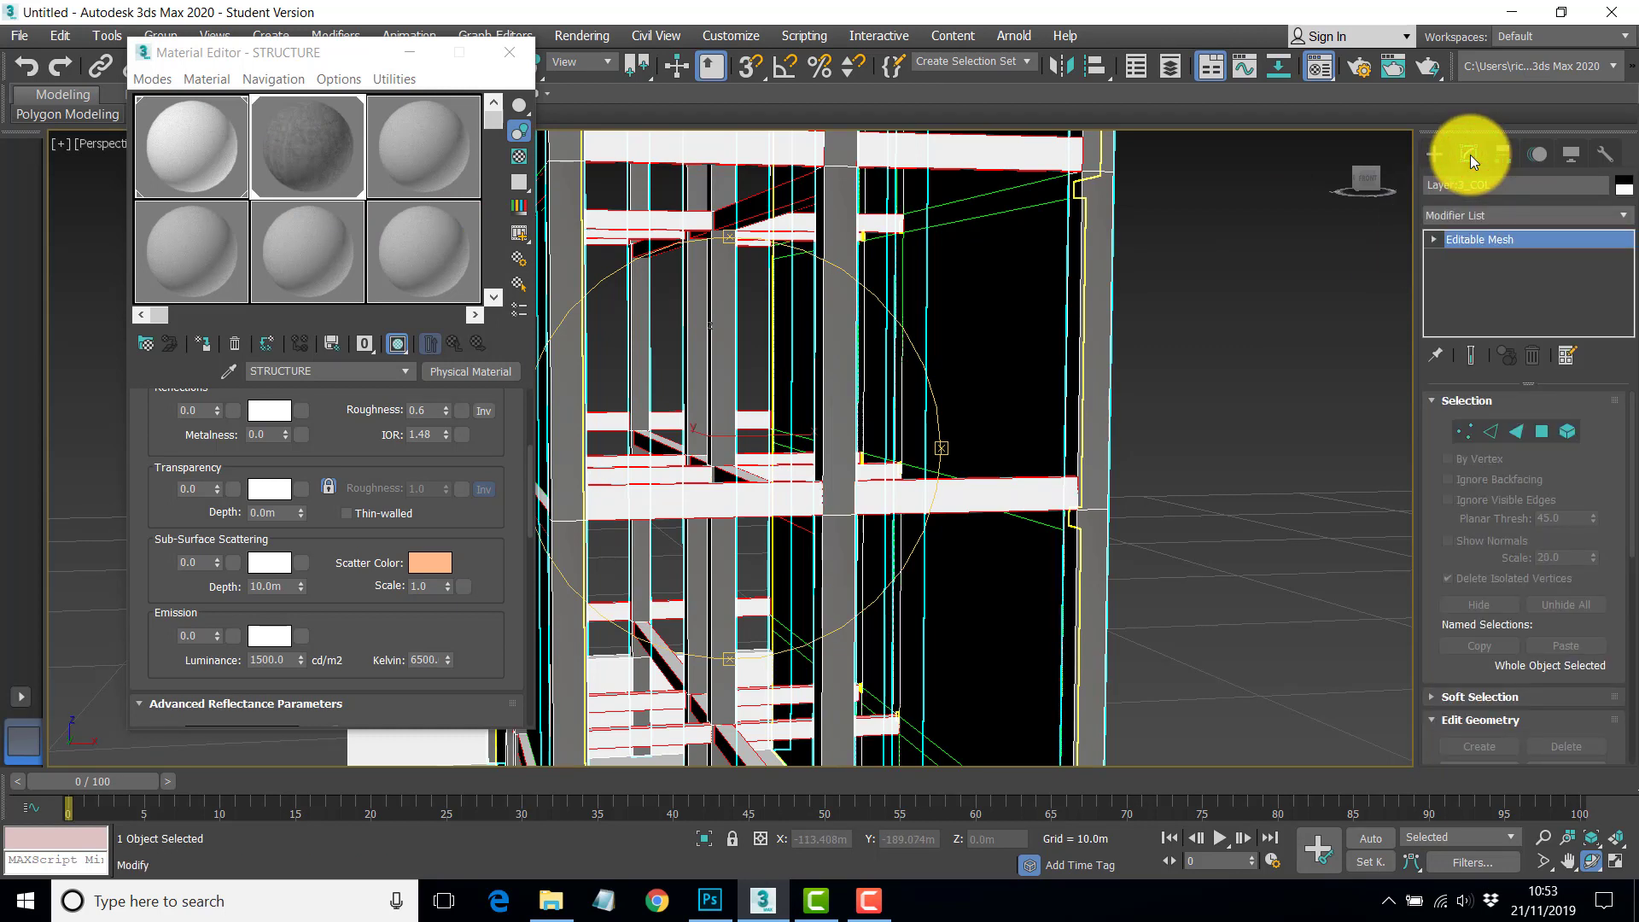
pyautogui.click(1625, 215)
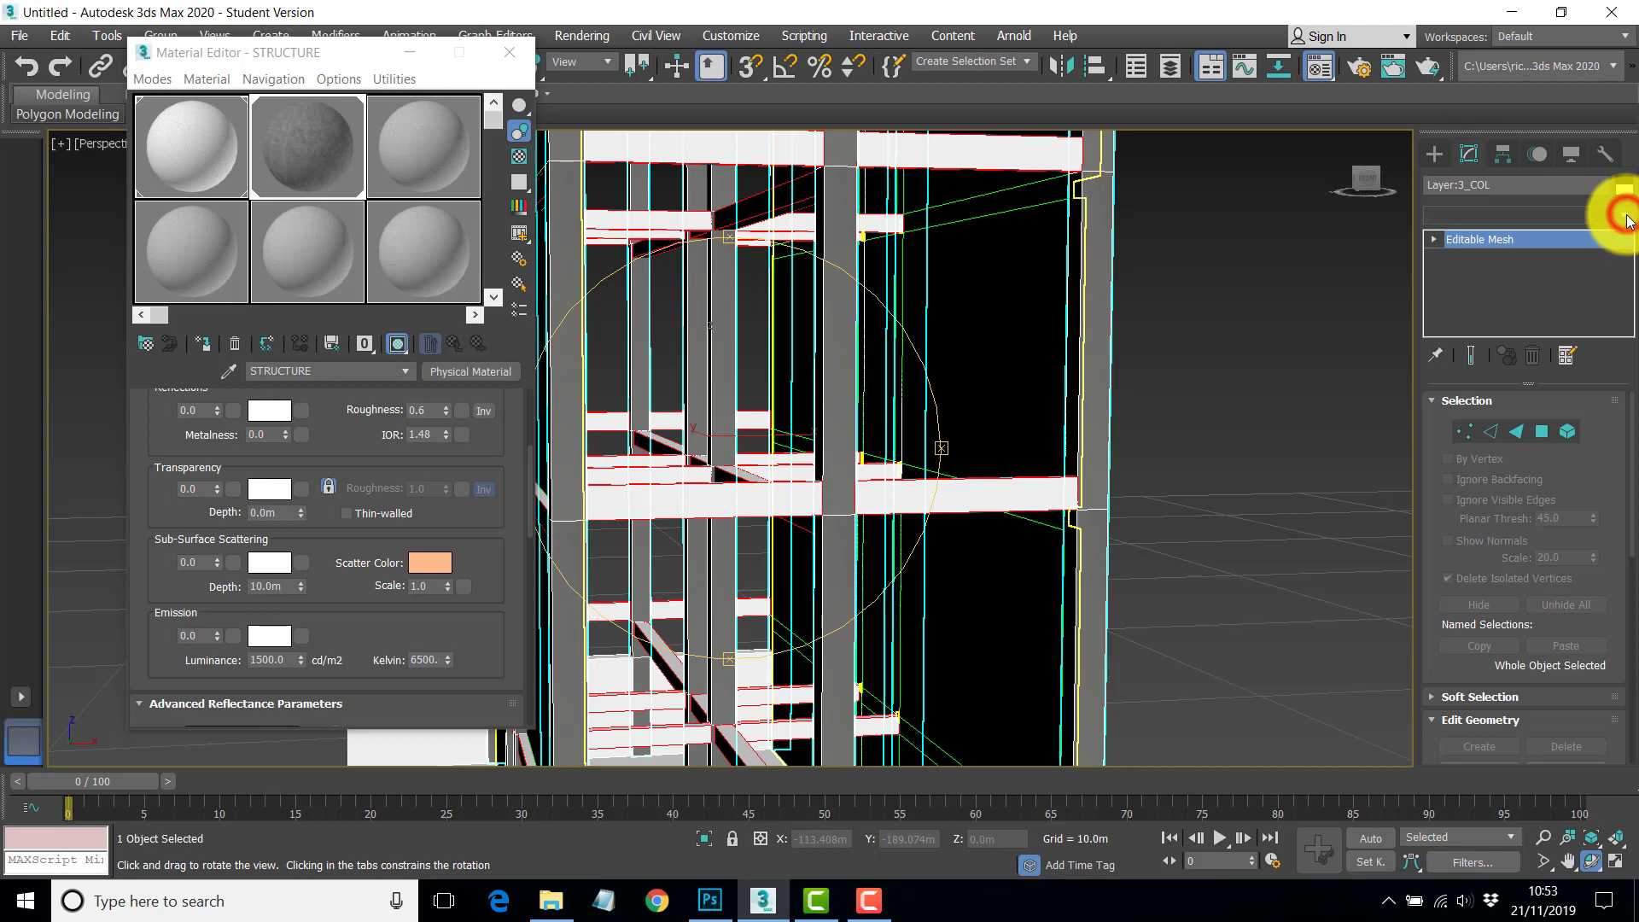
pyautogui.moveTo(1624, 302); pyautogui.dragTo(1610, 812)
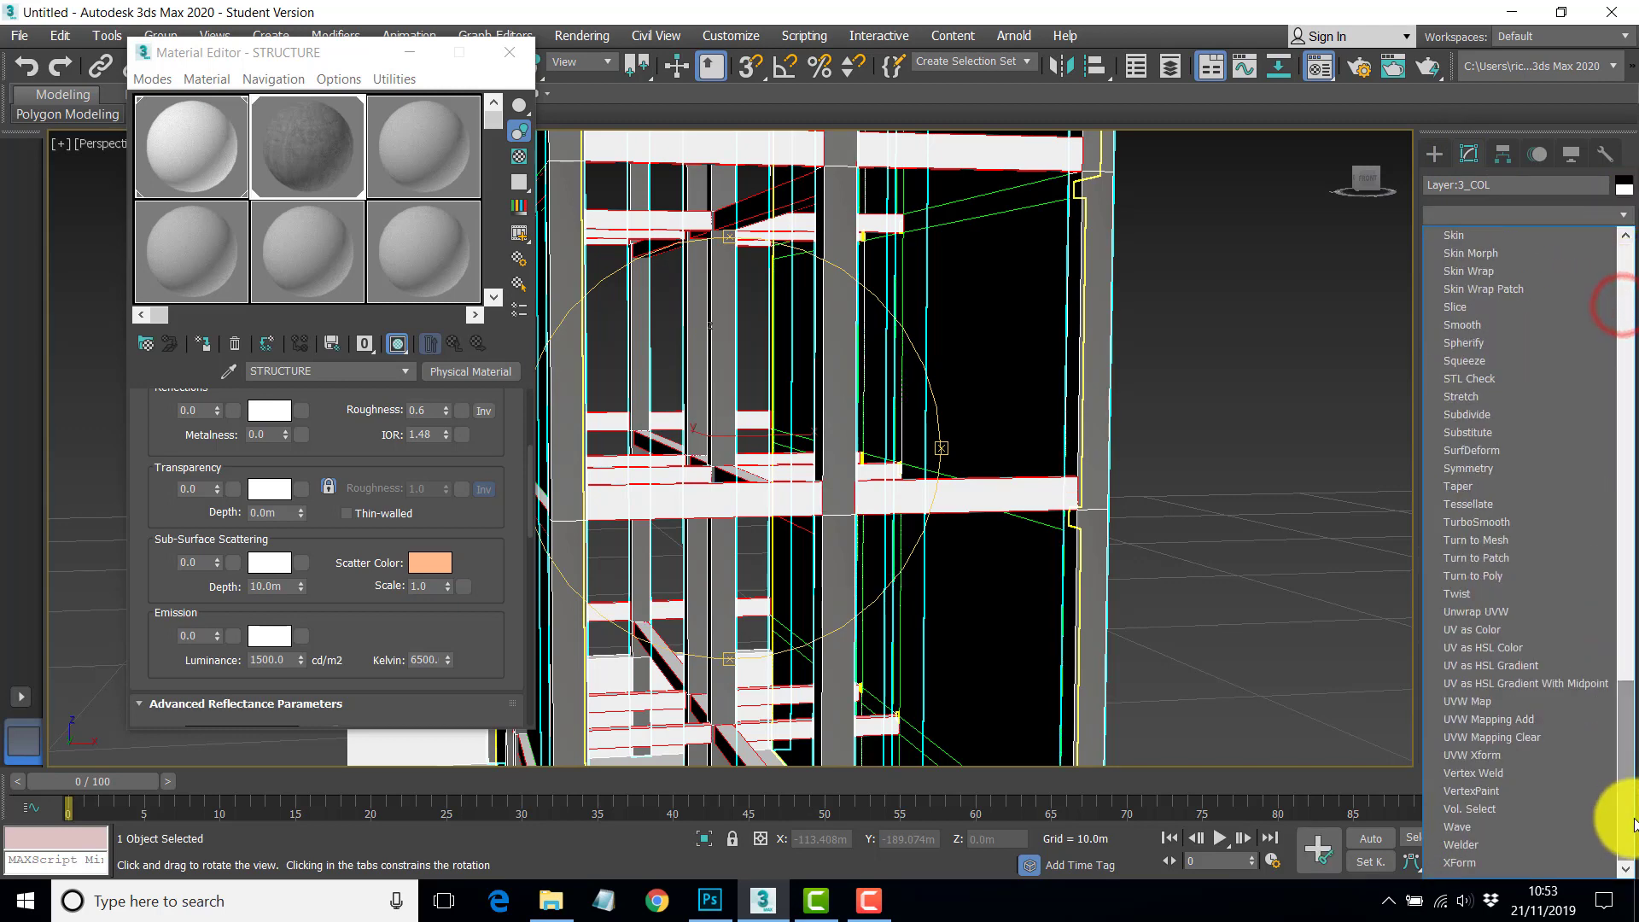
pyautogui.click(1462, 699)
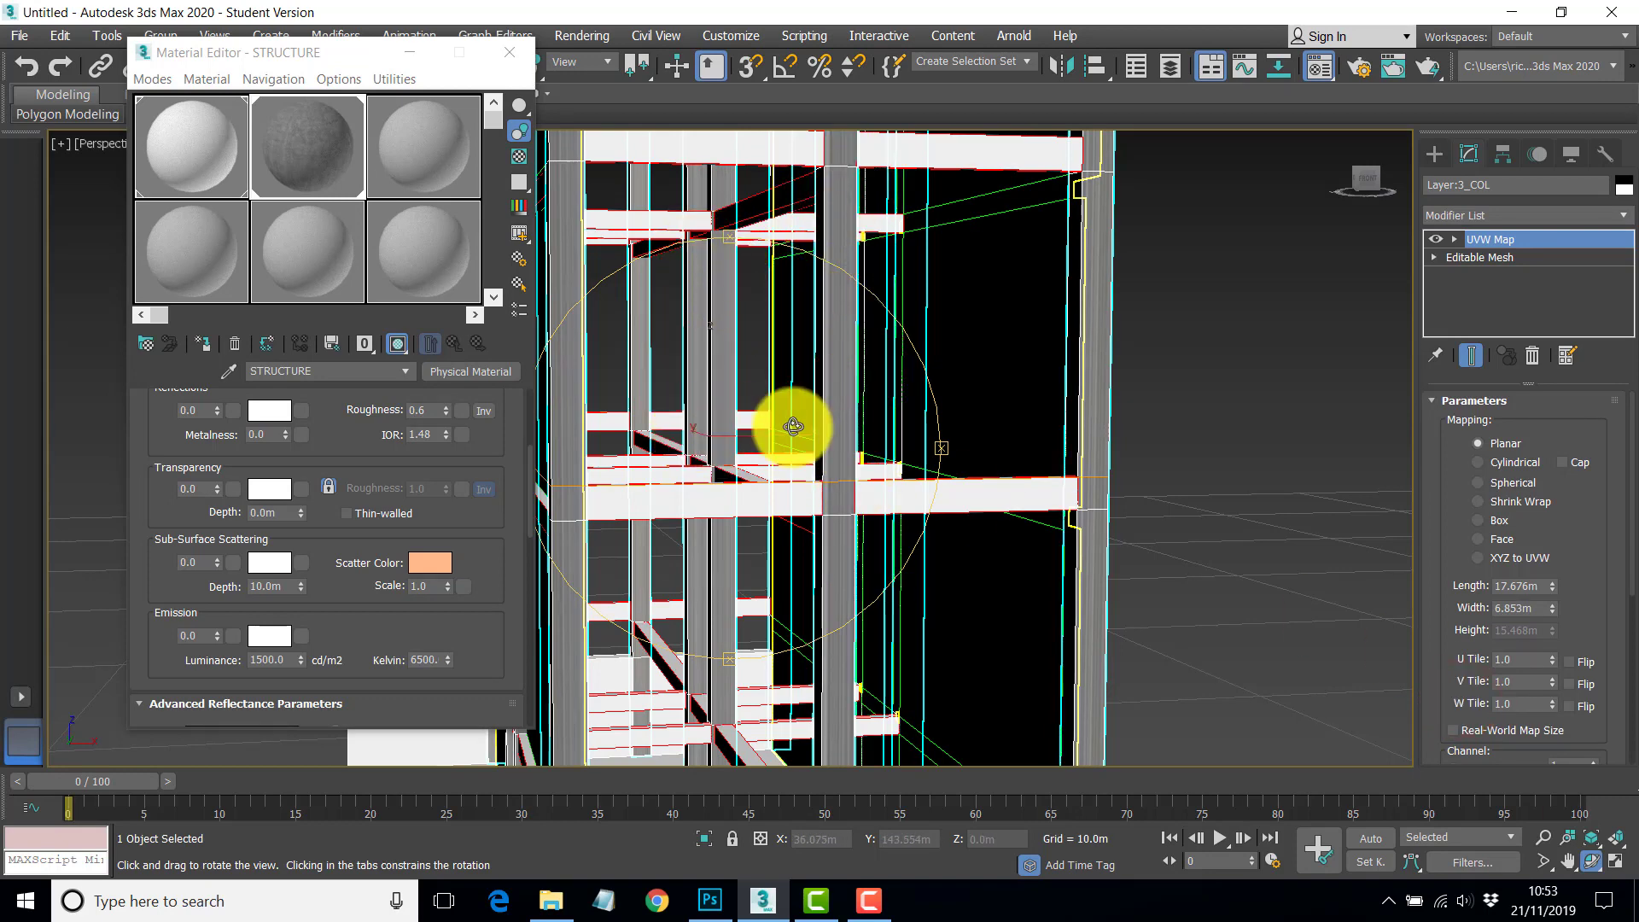
# - Set the UVW Map mapping type of the Layer:3_COL columns to Box and check the concrete texture on them
pyautogui.moveTo(818, 339); pyautogui.dragTo(819, 337)
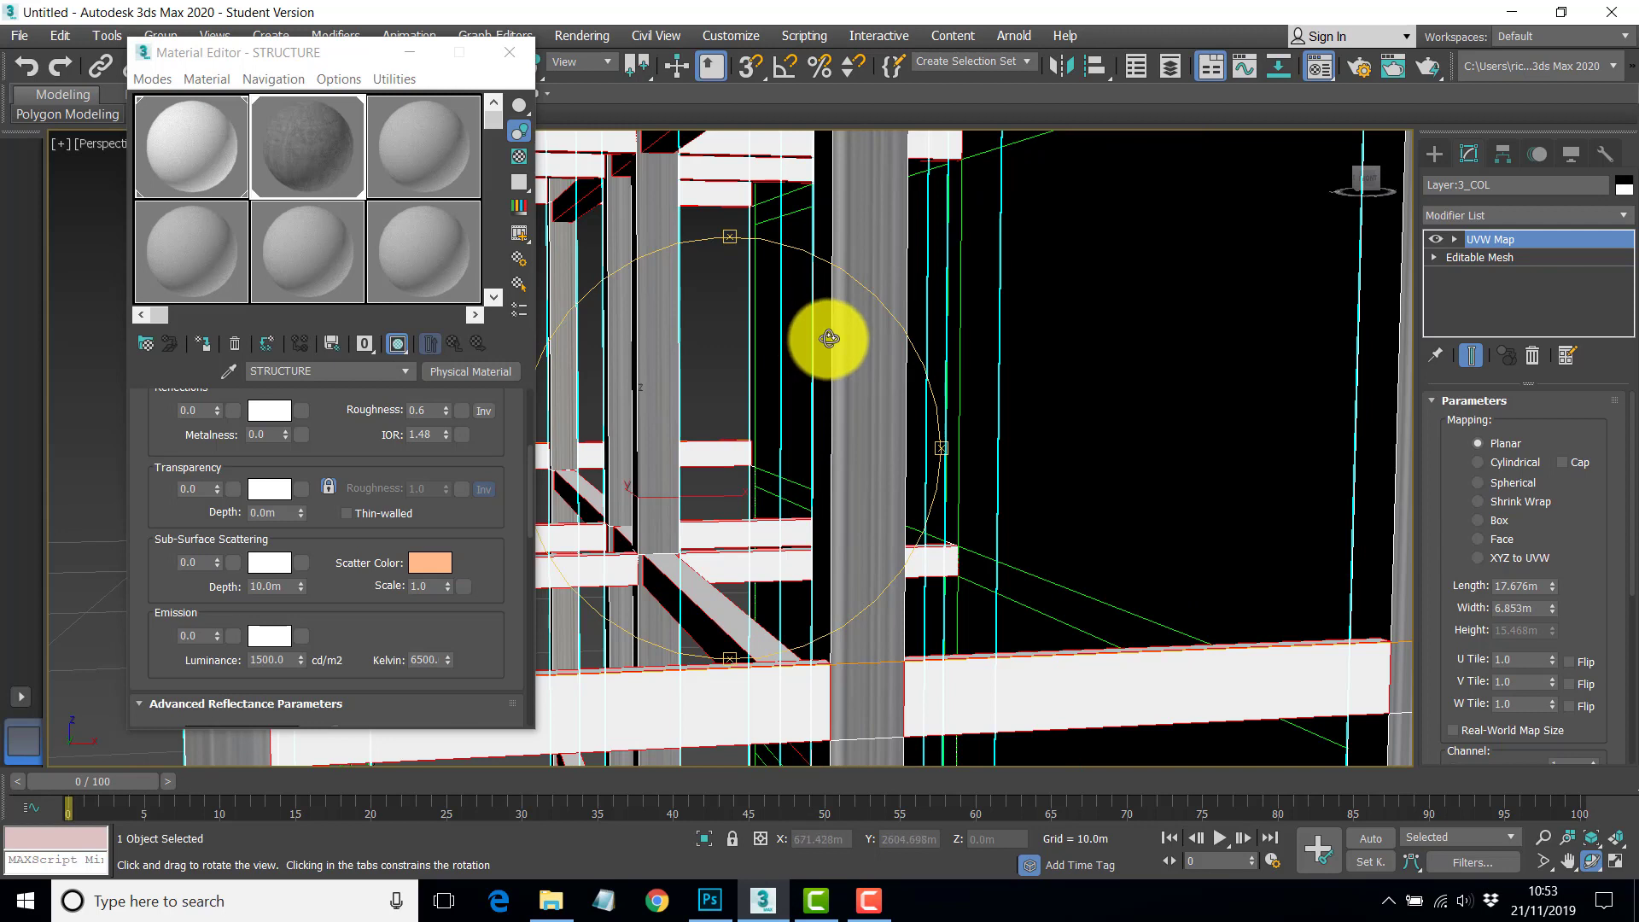
pyautogui.click(1479, 520)
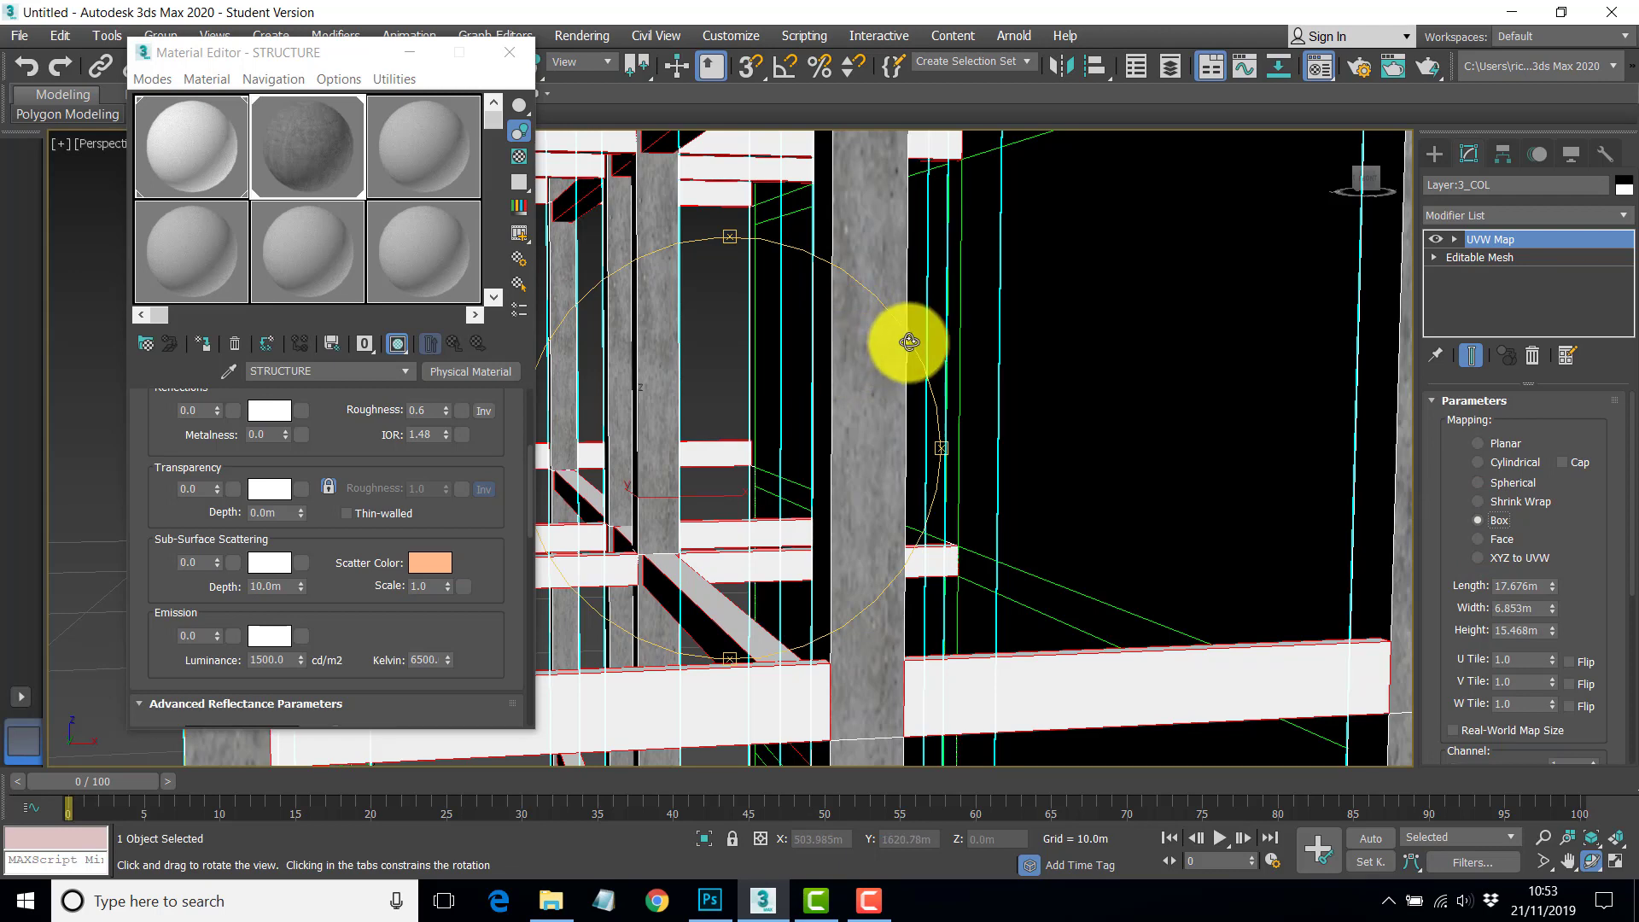
pyautogui.scroll(-8, 916, 333)
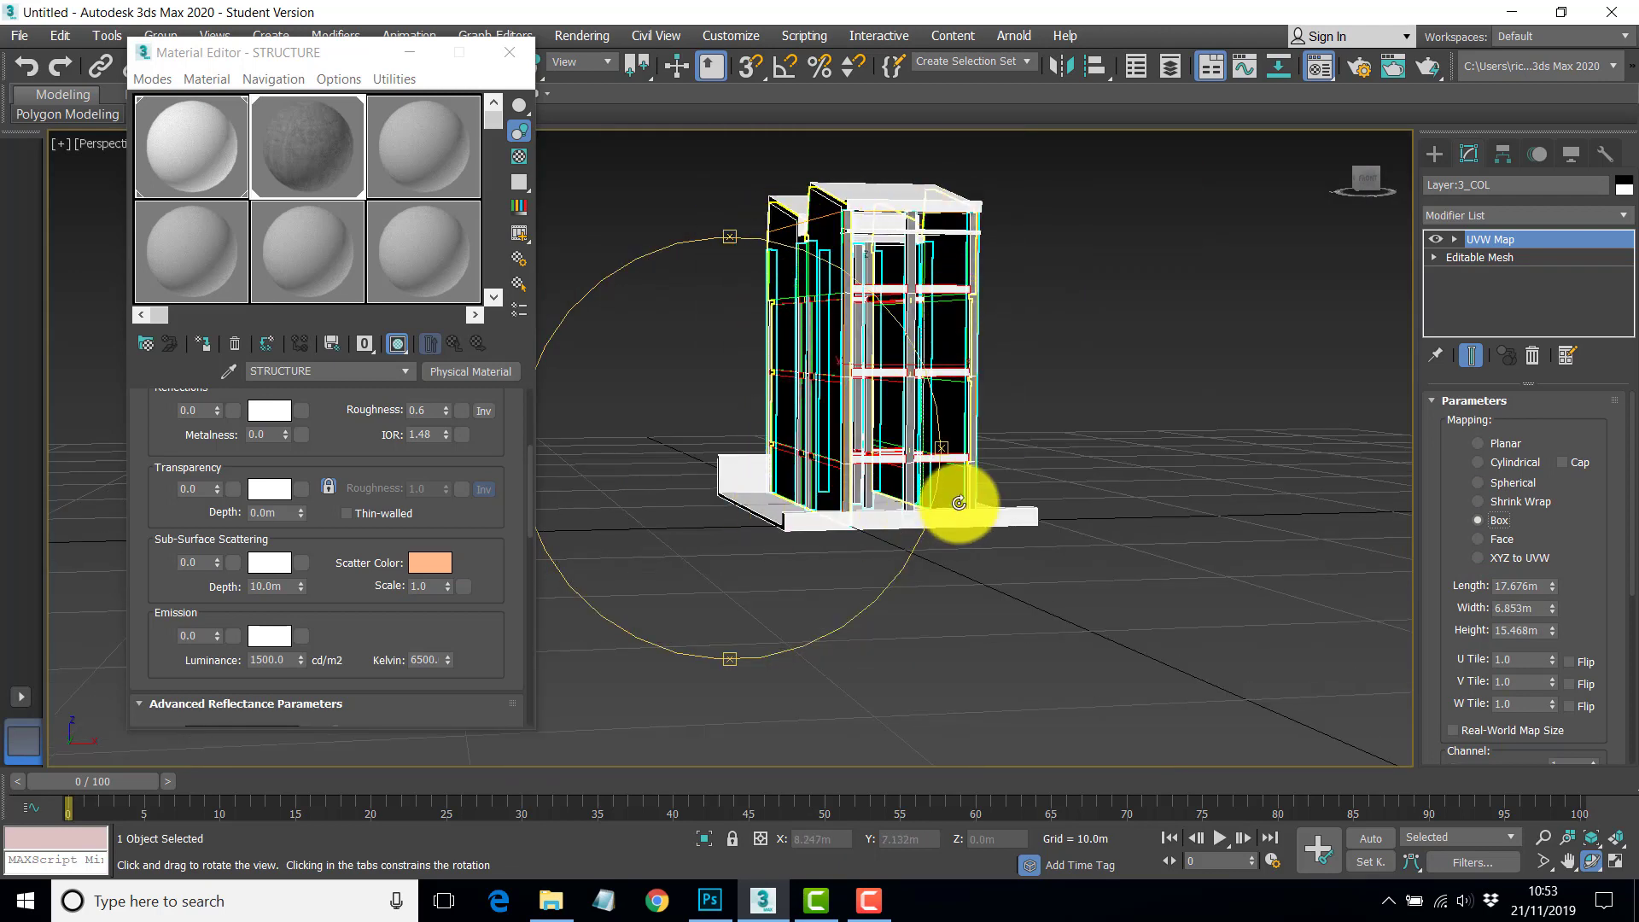
pyautogui.scroll(8, 926, 285)
pyautogui.scroll(5, 928, 332)
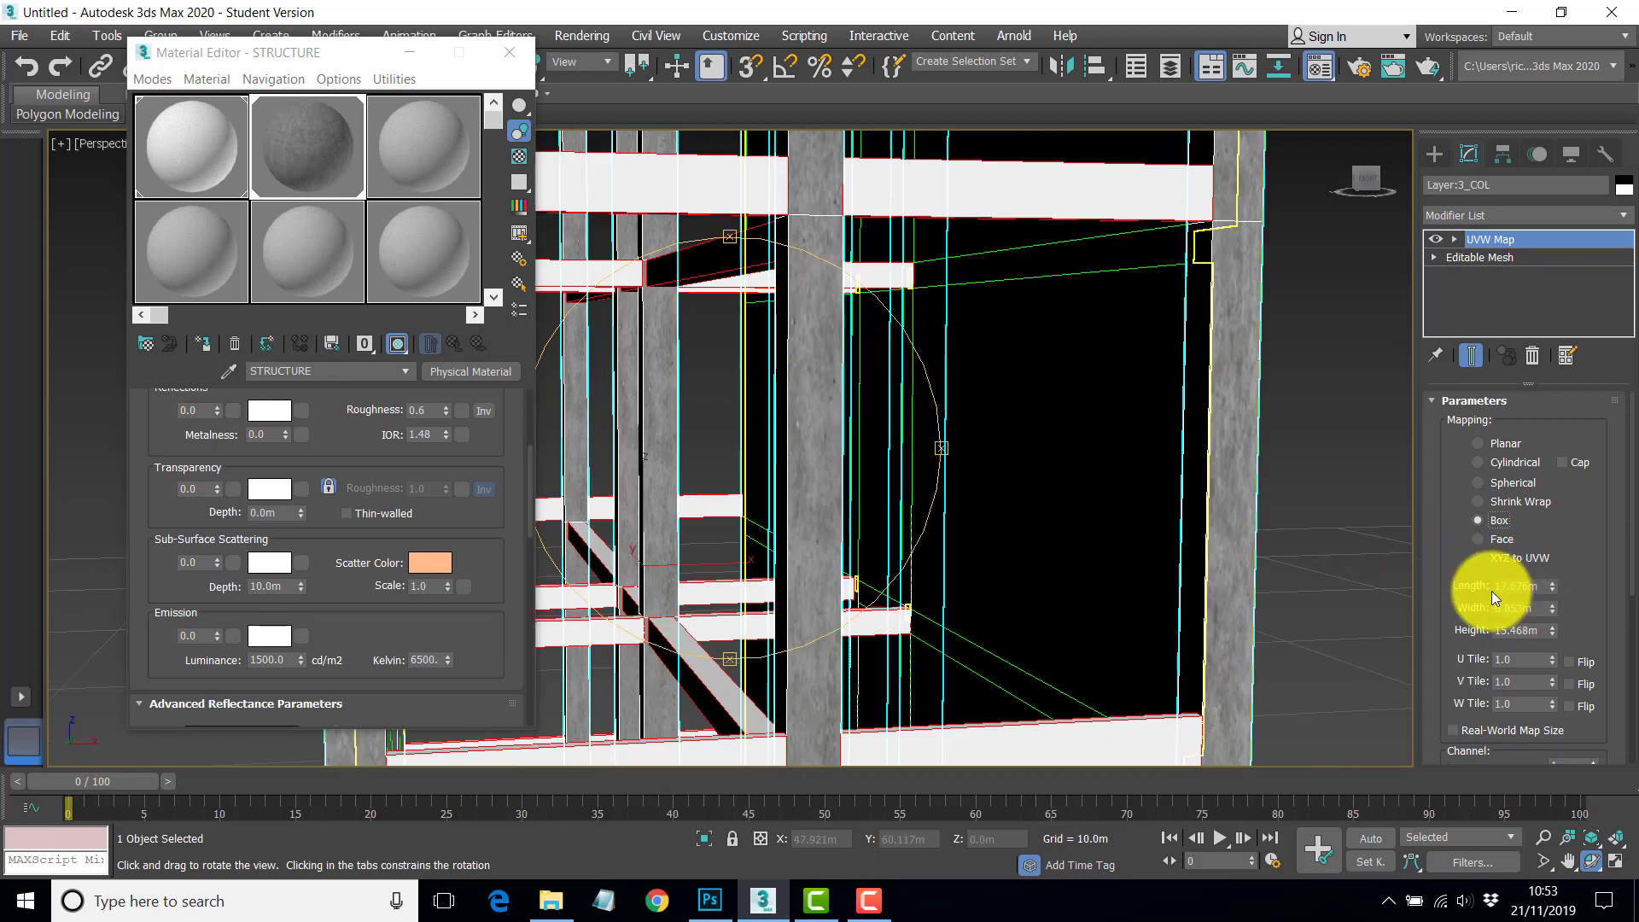
# - Set the columns' UVW Map box size to 4.4 m length, 4.4 m width and 2.5 m height
pyautogui.doubleClick(1546, 587)
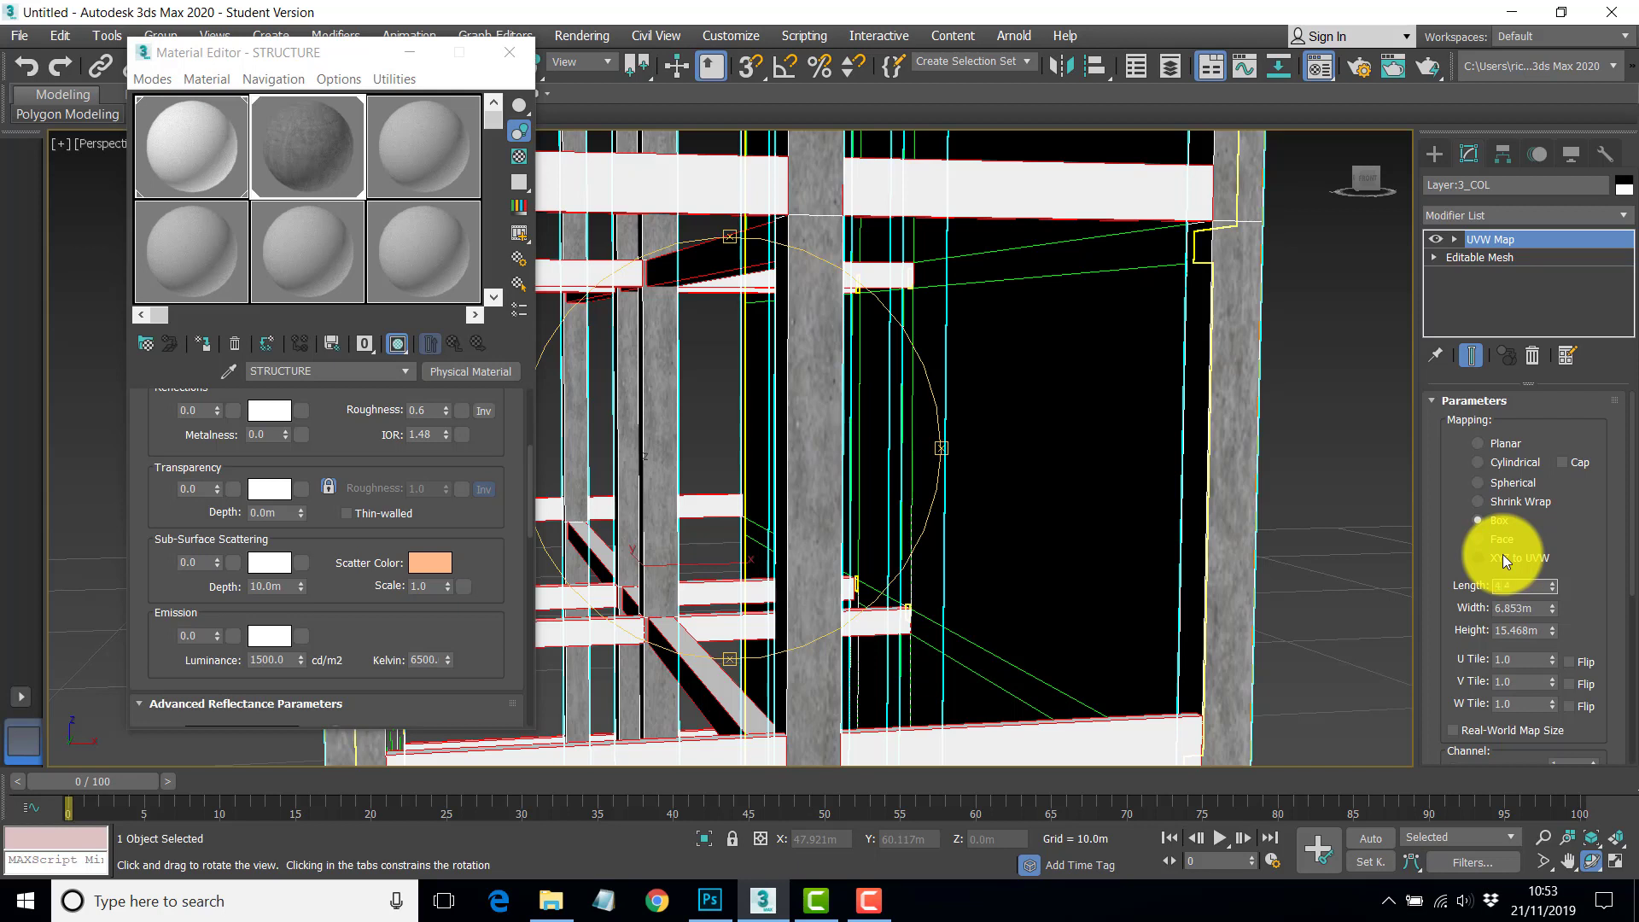
pyautogui.press('Tab')
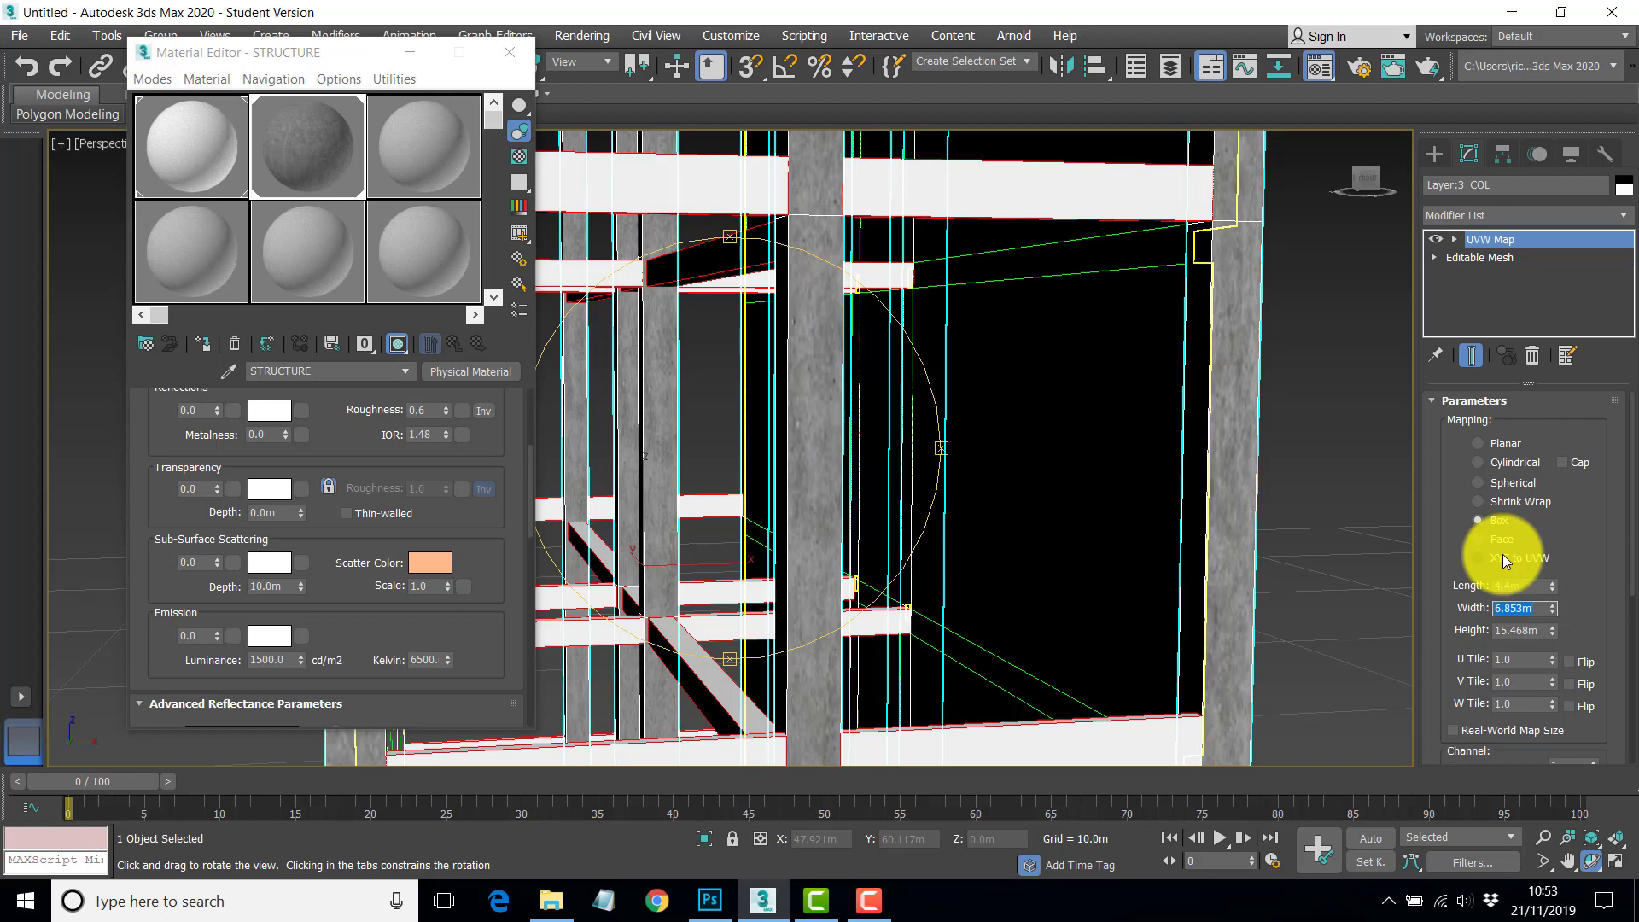
pyautogui.write('4.4')
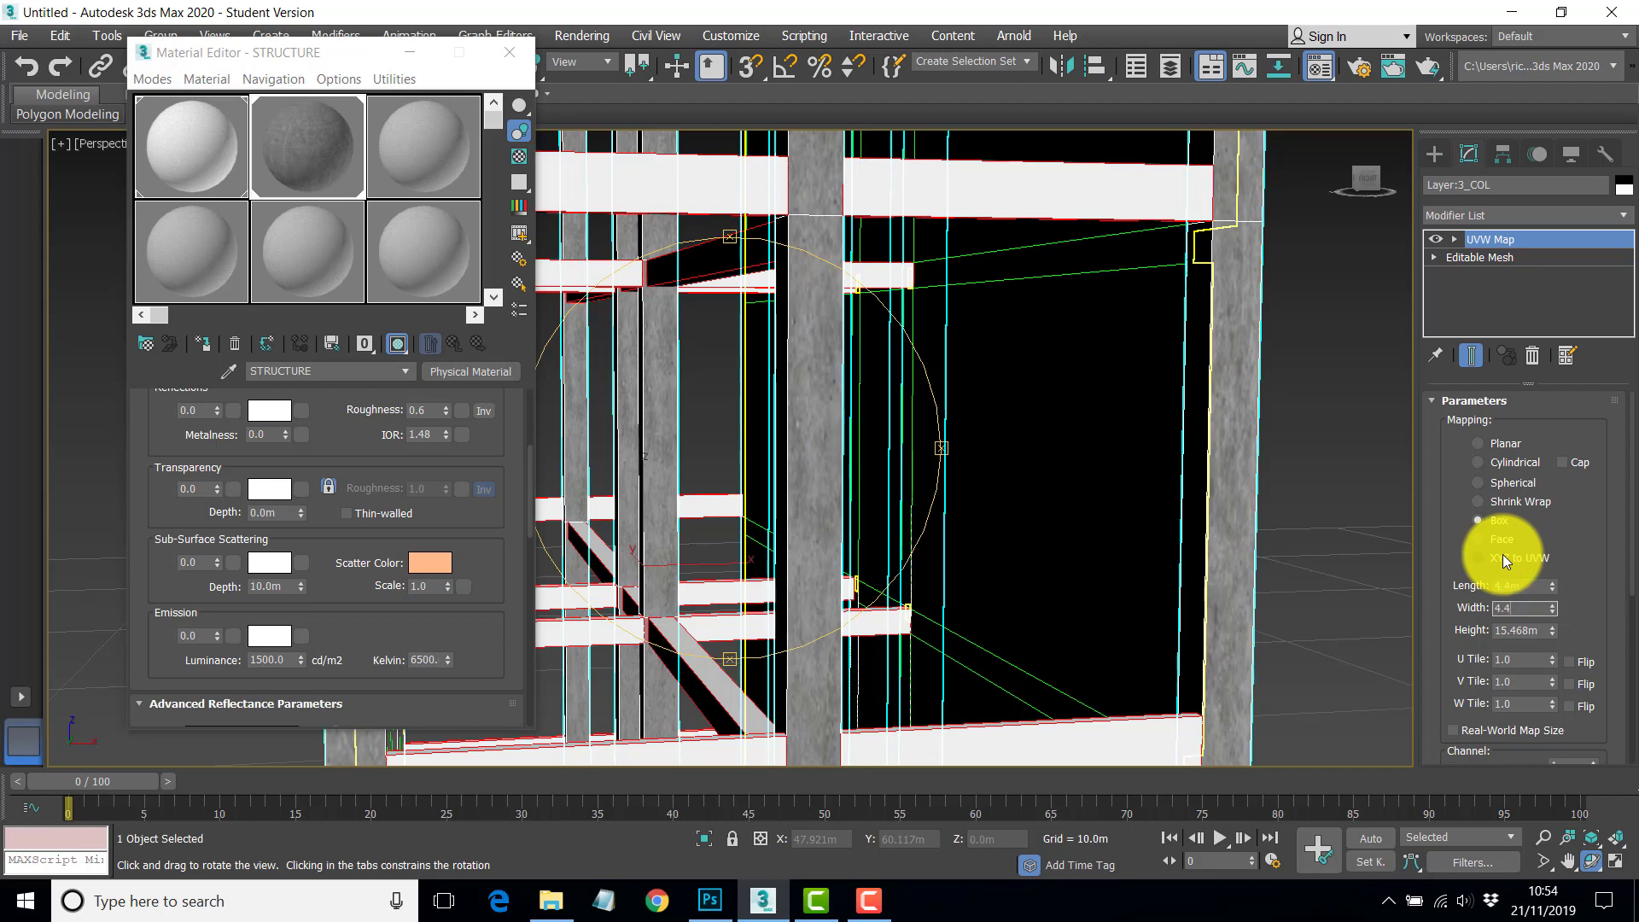
pyautogui.press('Tab')
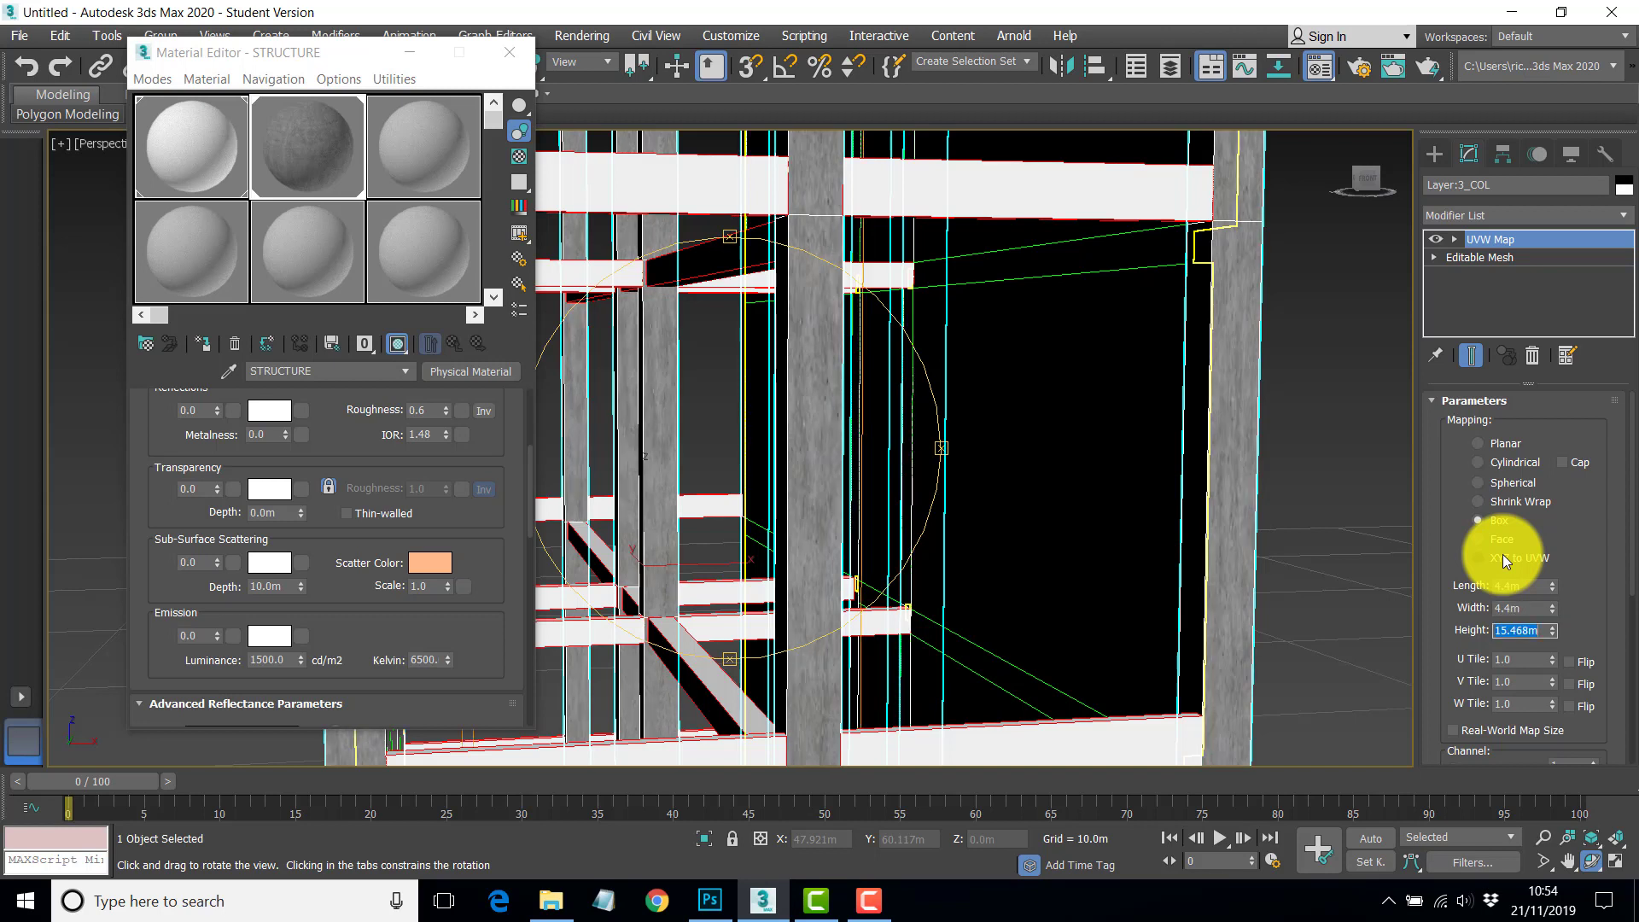
pyautogui.write('2.5')
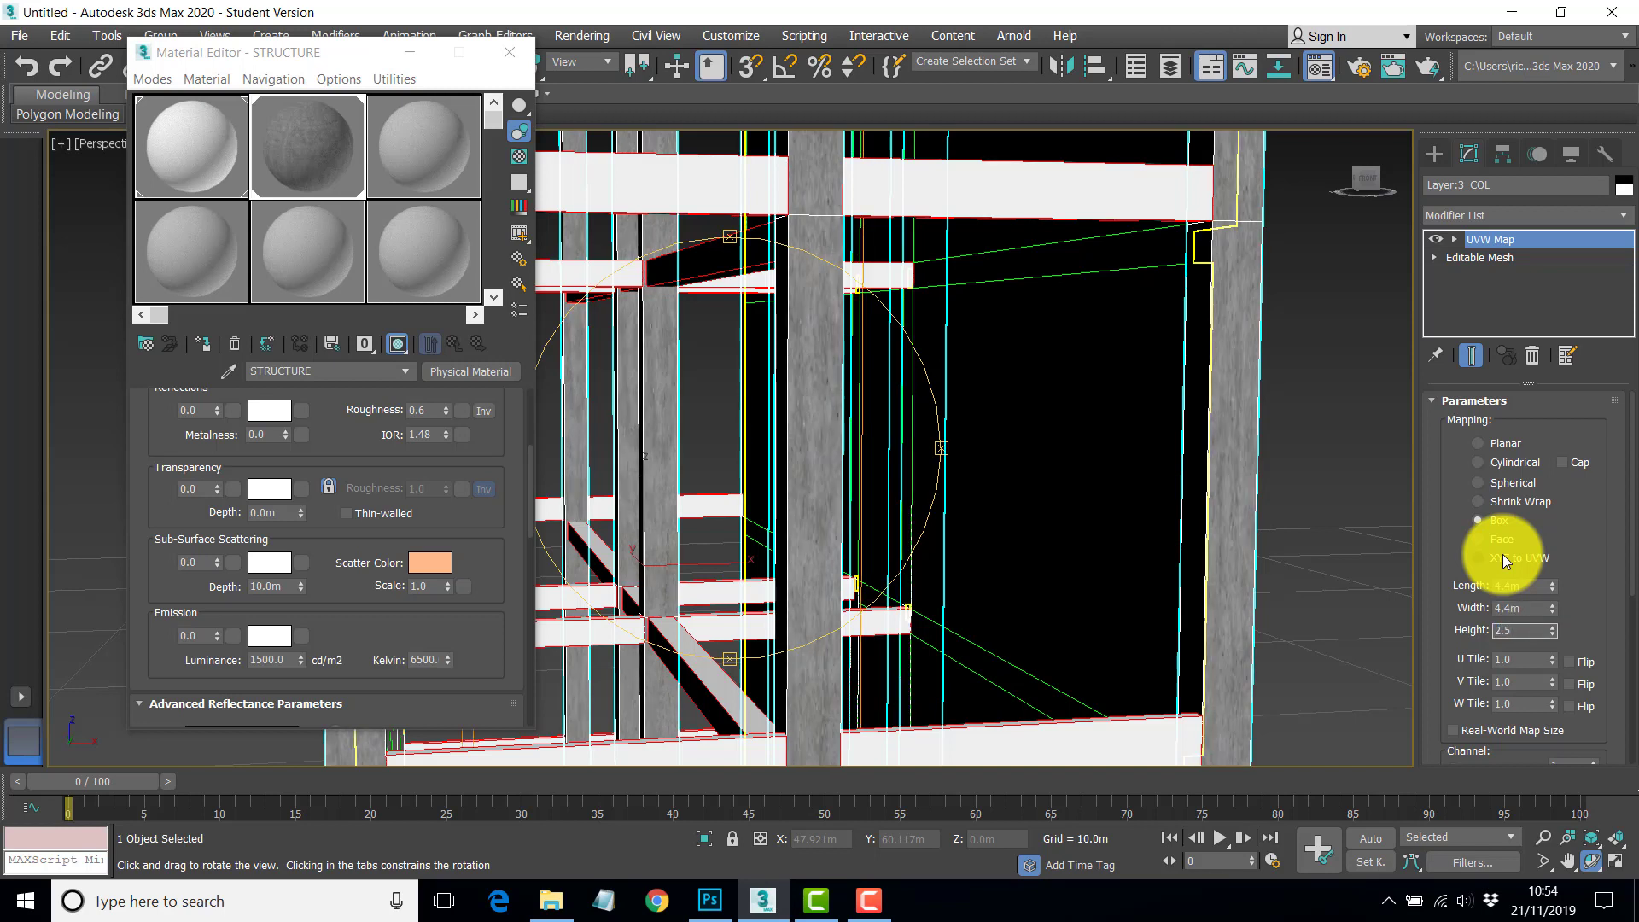
pyautogui.press('Return')
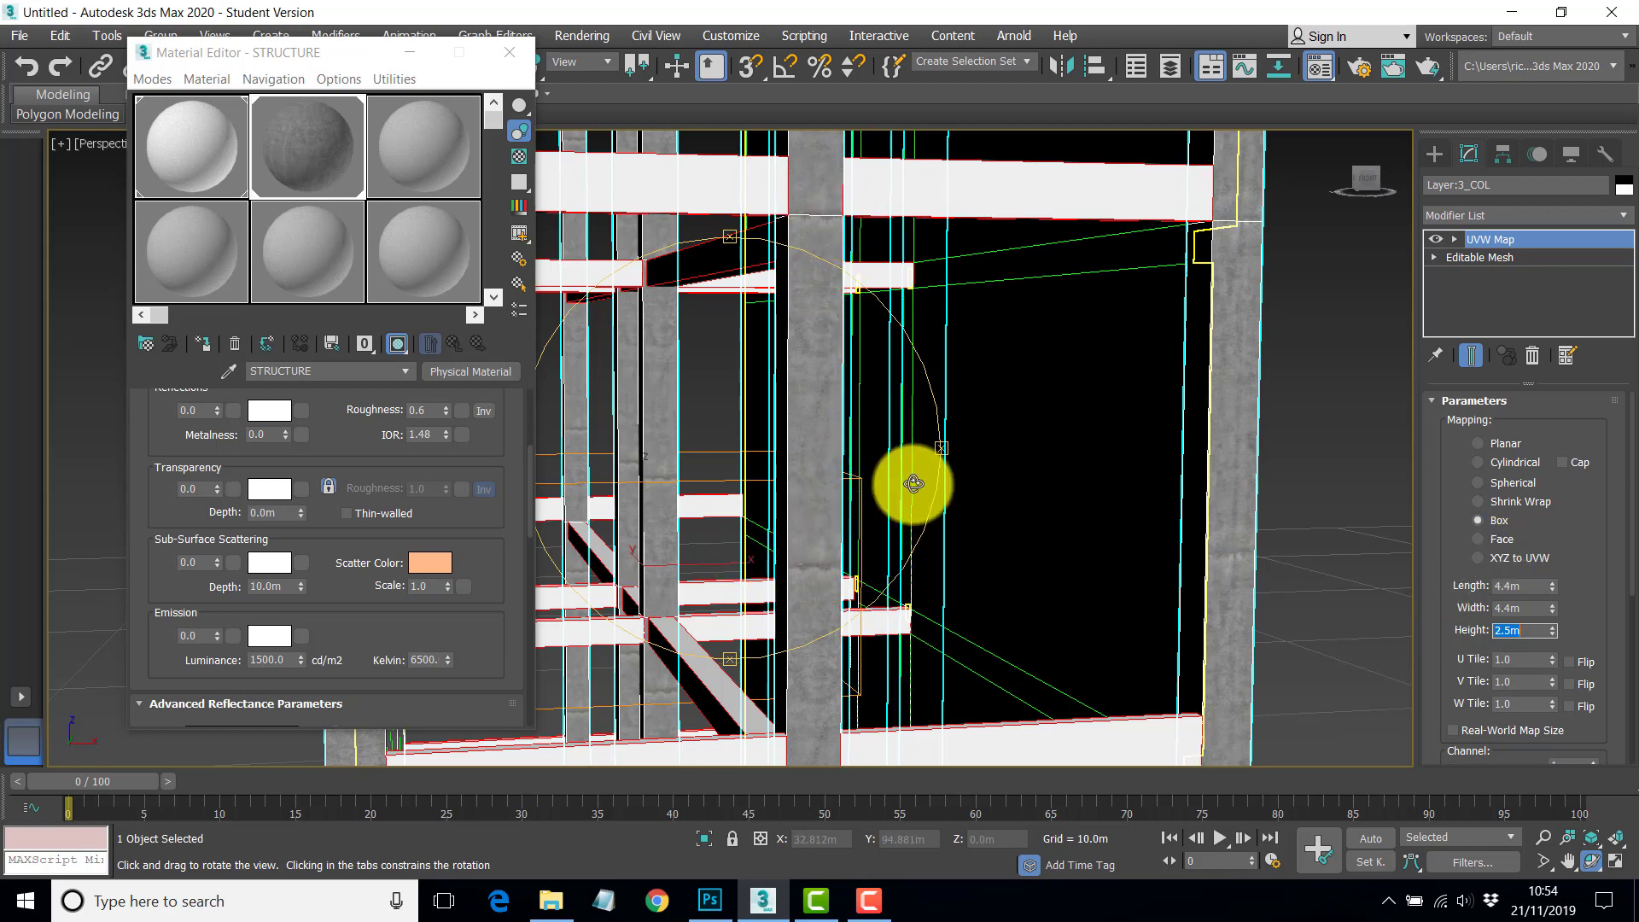
pyautogui.scroll(-3, 1027, 492)
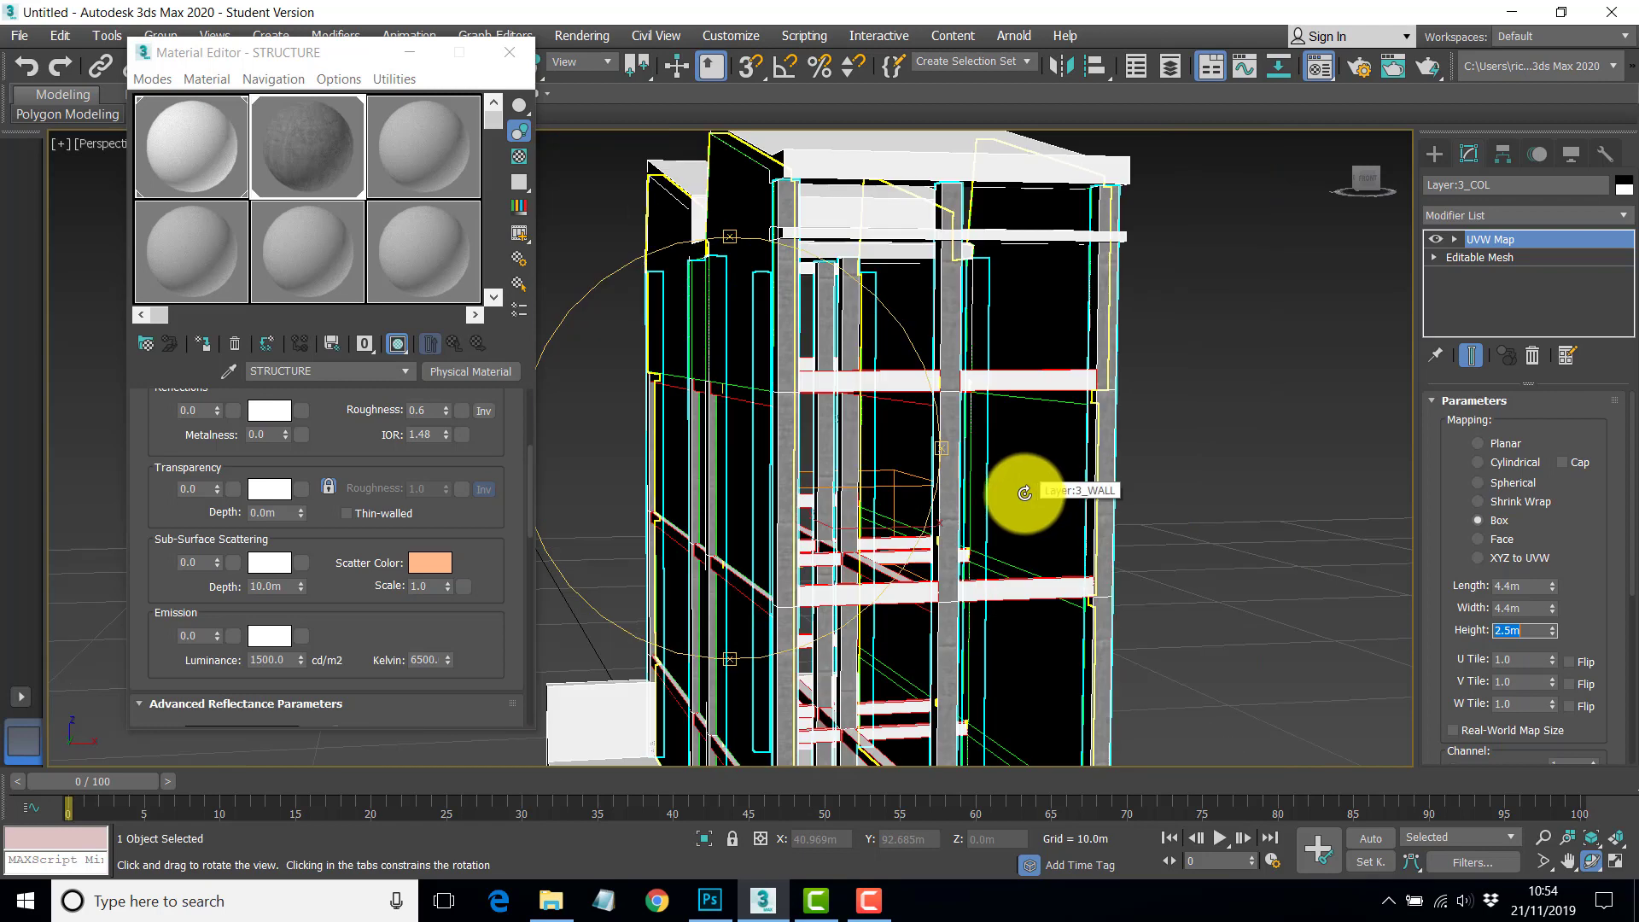
pyautogui.scroll(2, 1026, 492)
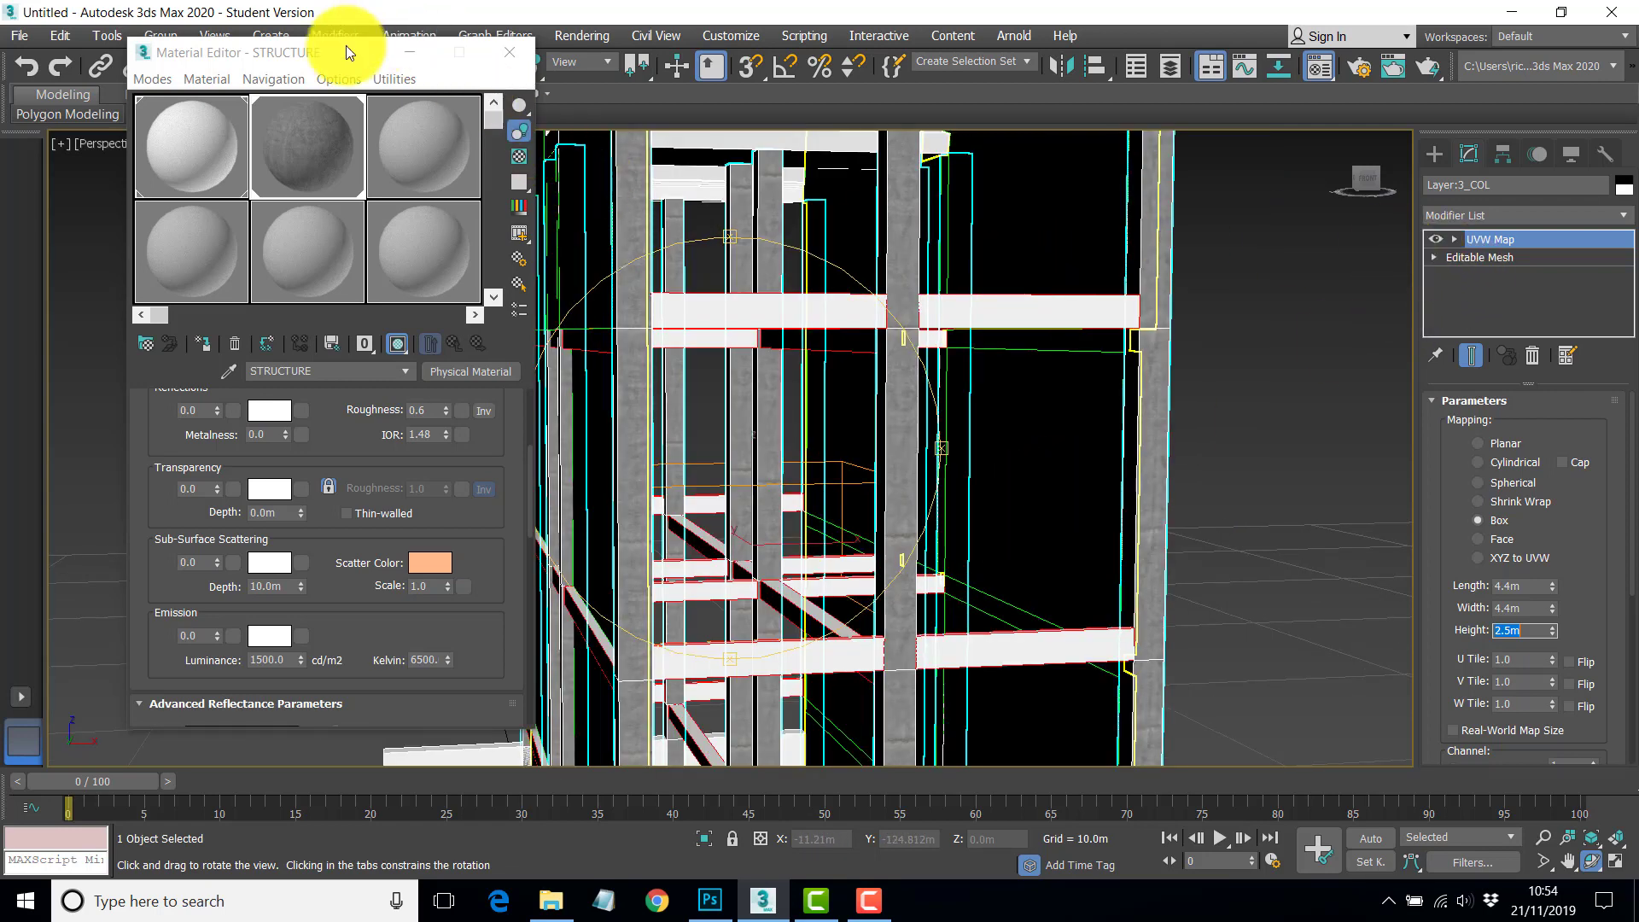
# - Select the Layer:3_BEAM beams and assign the STRUCTURE material to them
pyautogui.moveTo(345, 51); pyautogui.dragTo(280, 135)
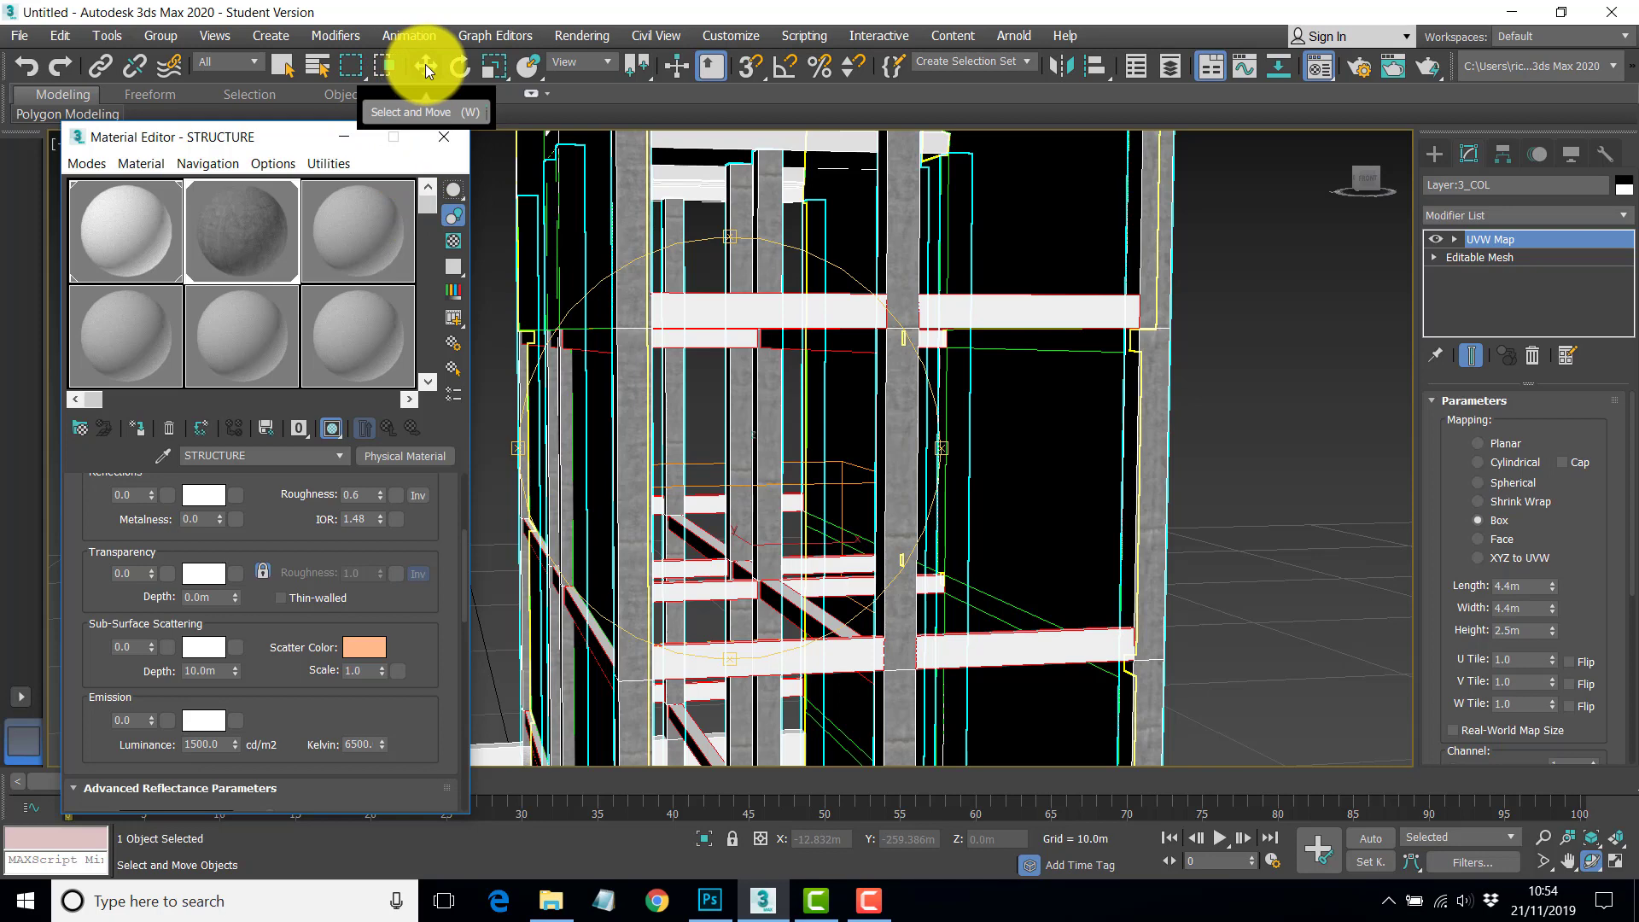
pyautogui.click(280, 66)
pyautogui.click(1070, 312)
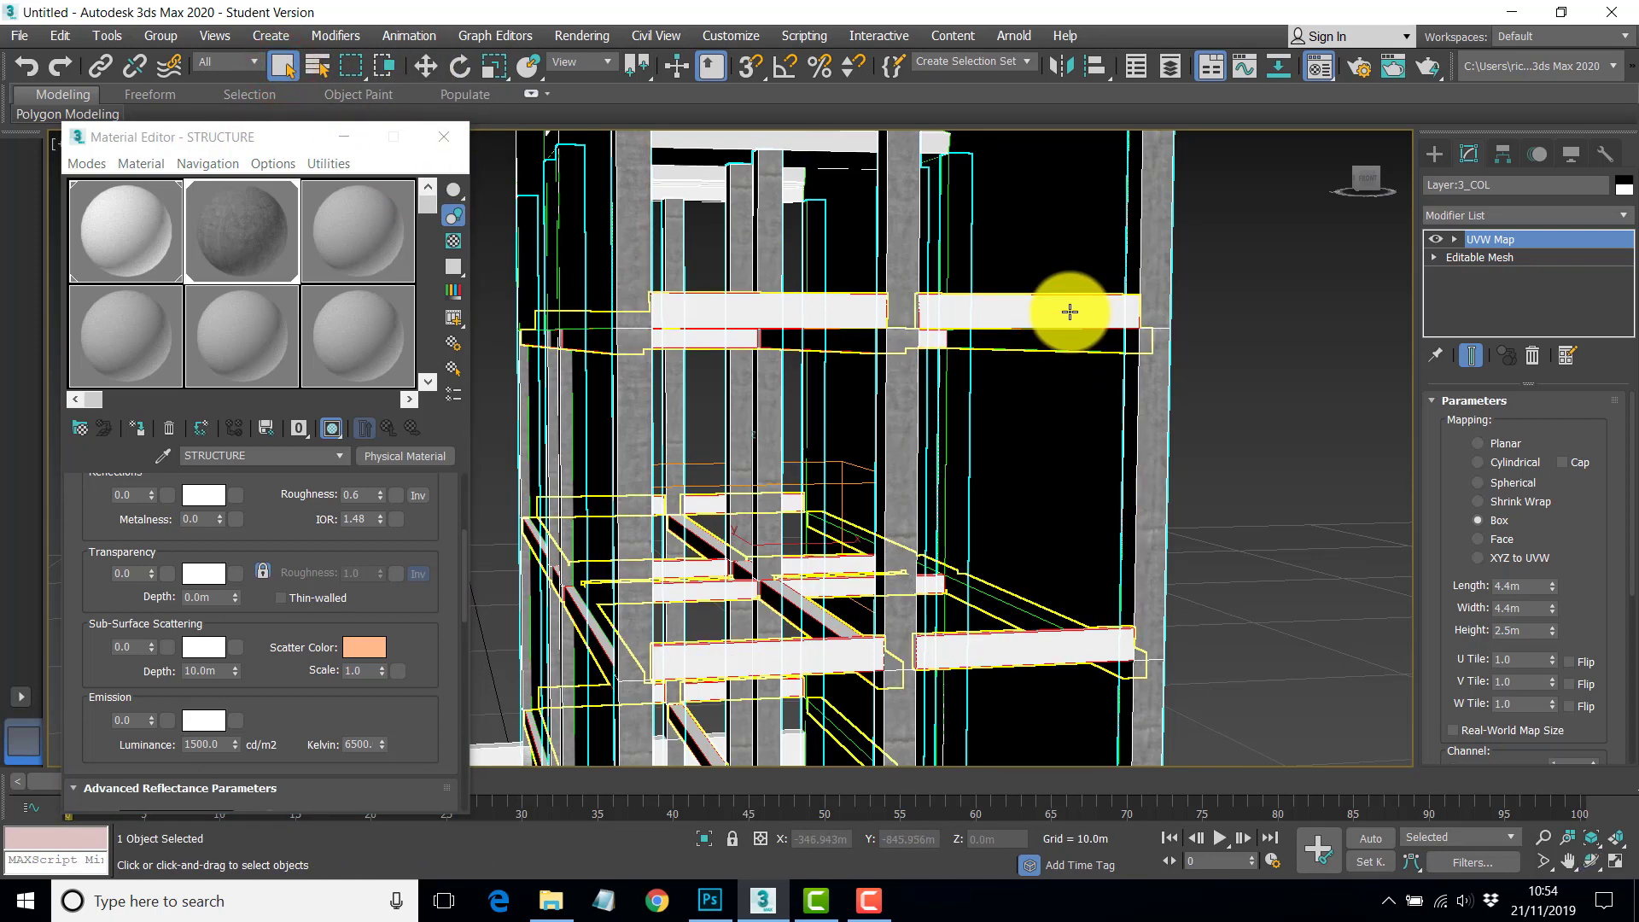
pyautogui.click(1069, 312)
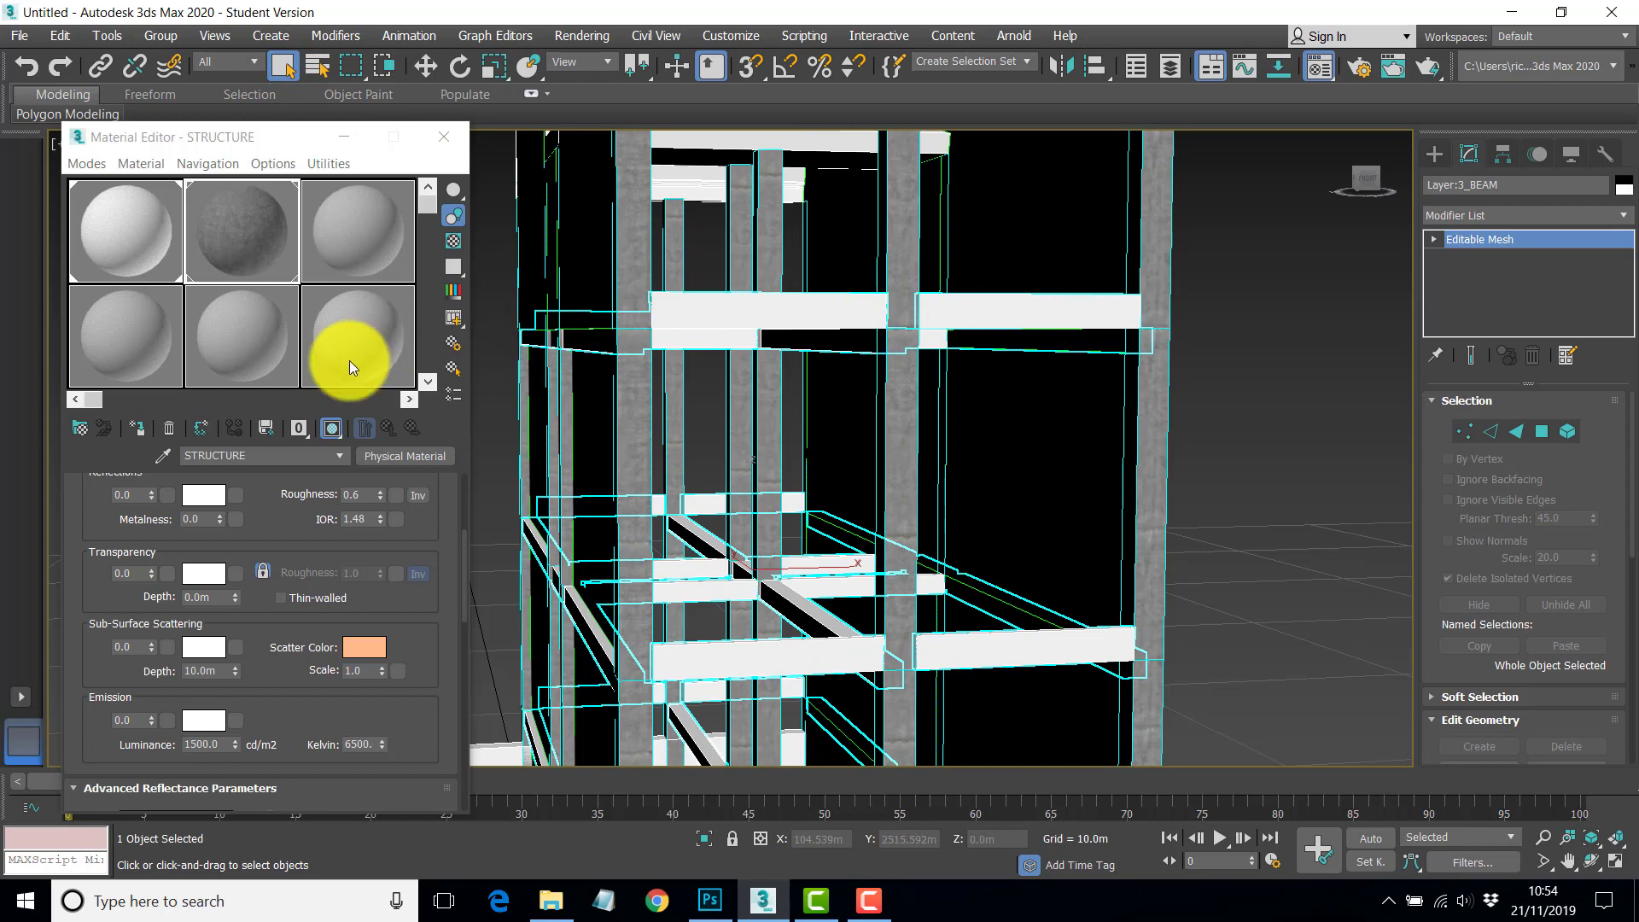
pyautogui.click(137, 427)
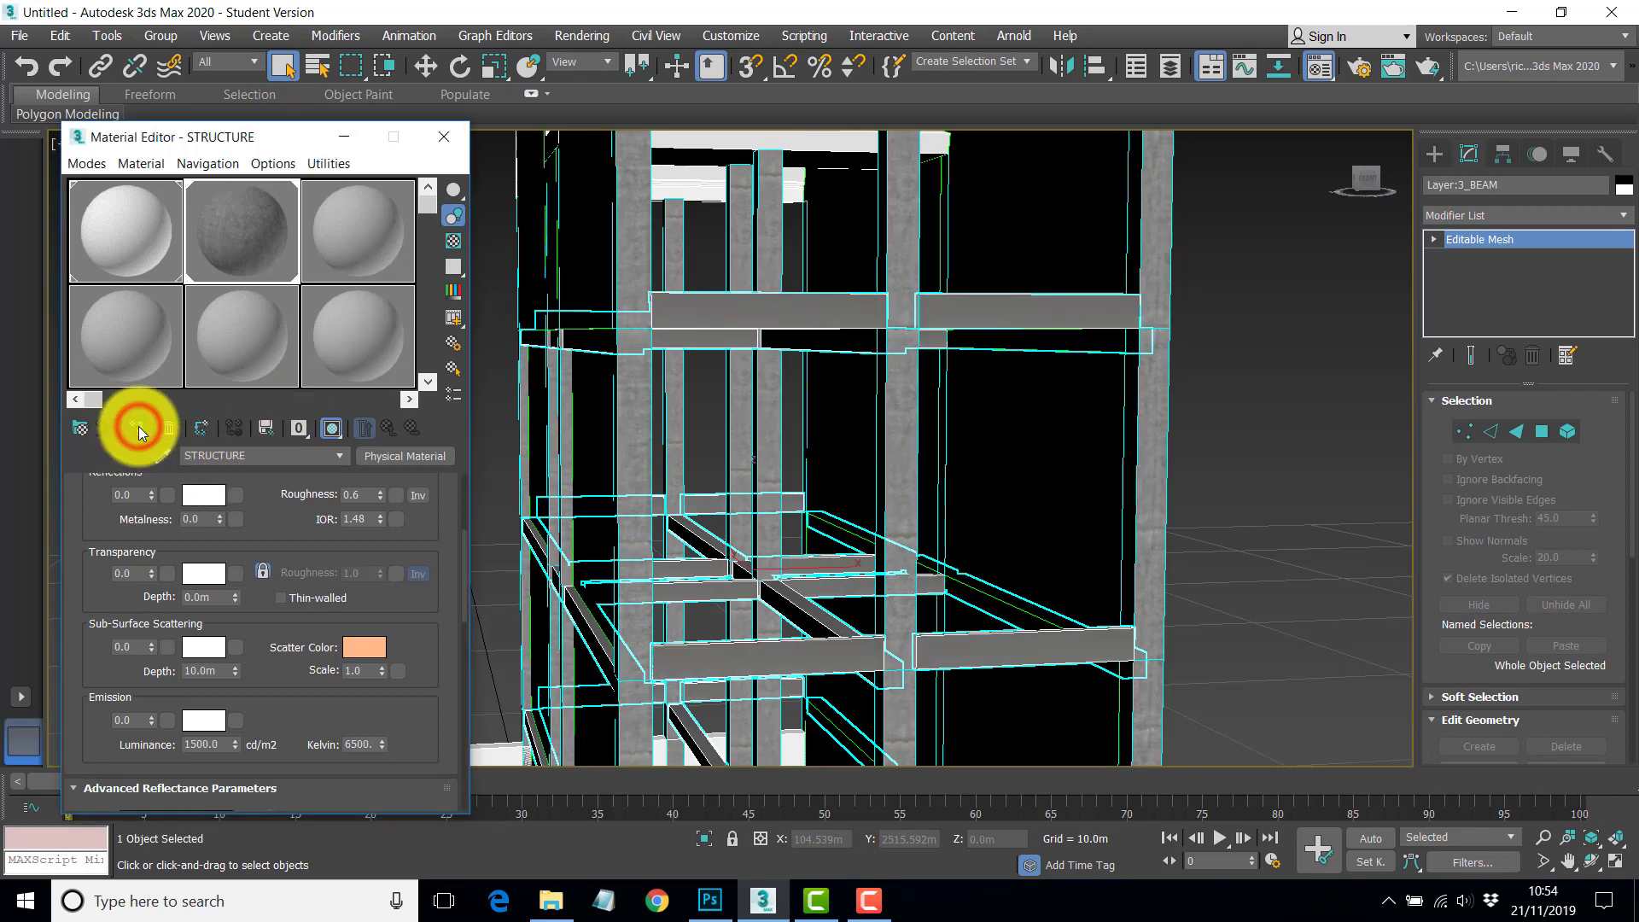
# - Add a UVW Map modifier to the Layer:3_BEAM beams
pyautogui.click(1472, 155)
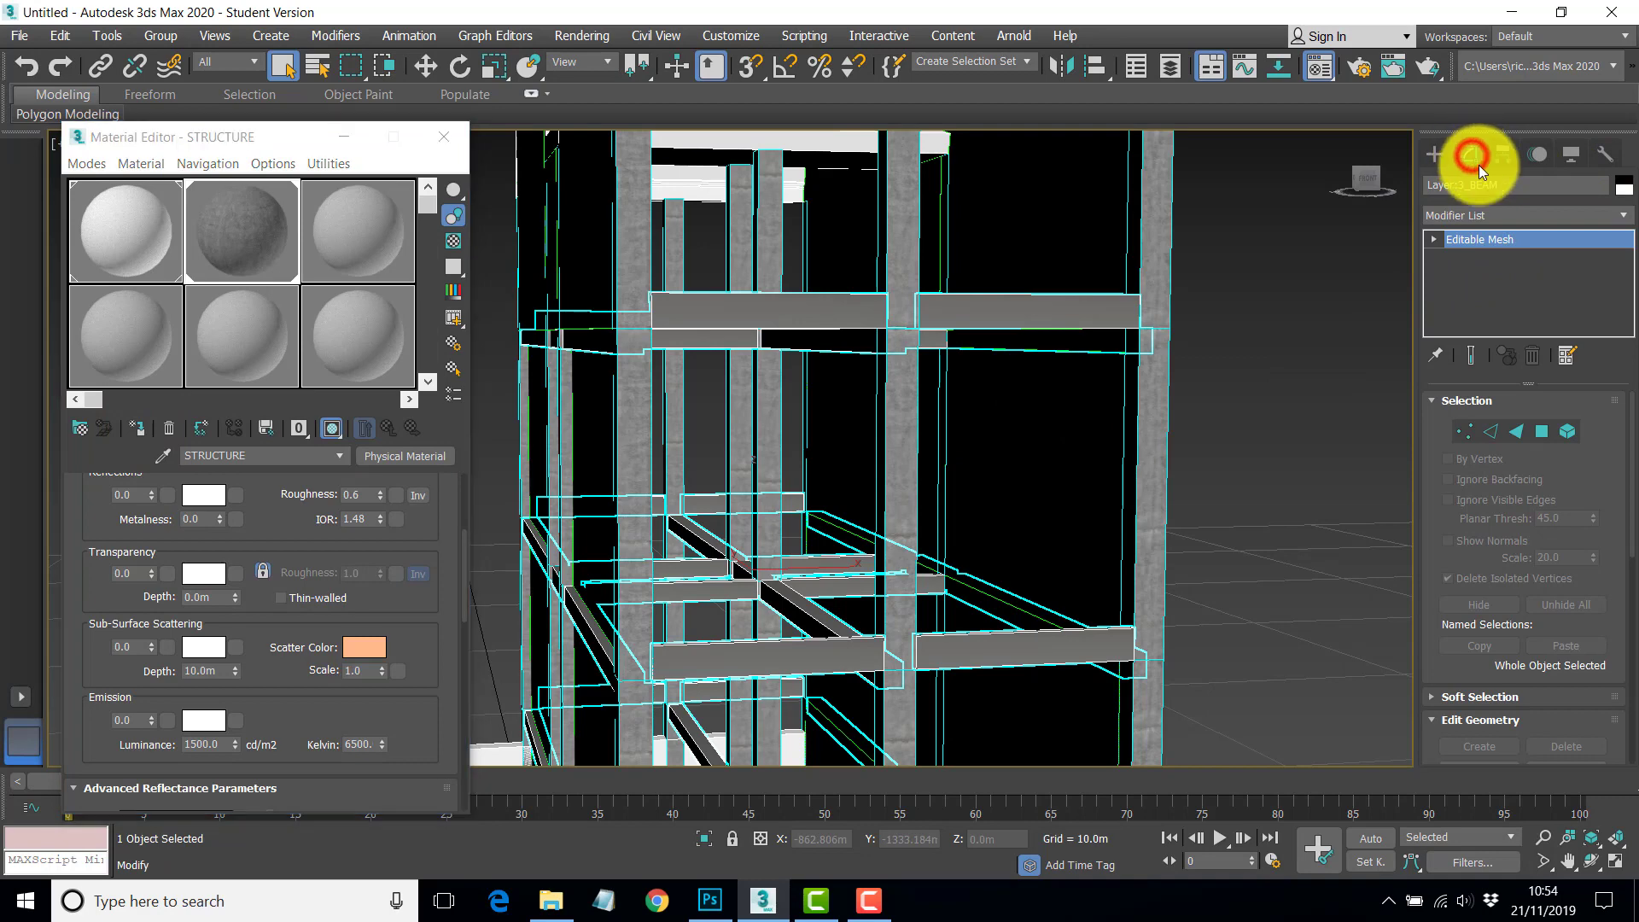
pyautogui.click(1625, 220)
pyautogui.moveTo(1627, 303); pyautogui.dragTo(1633, 802)
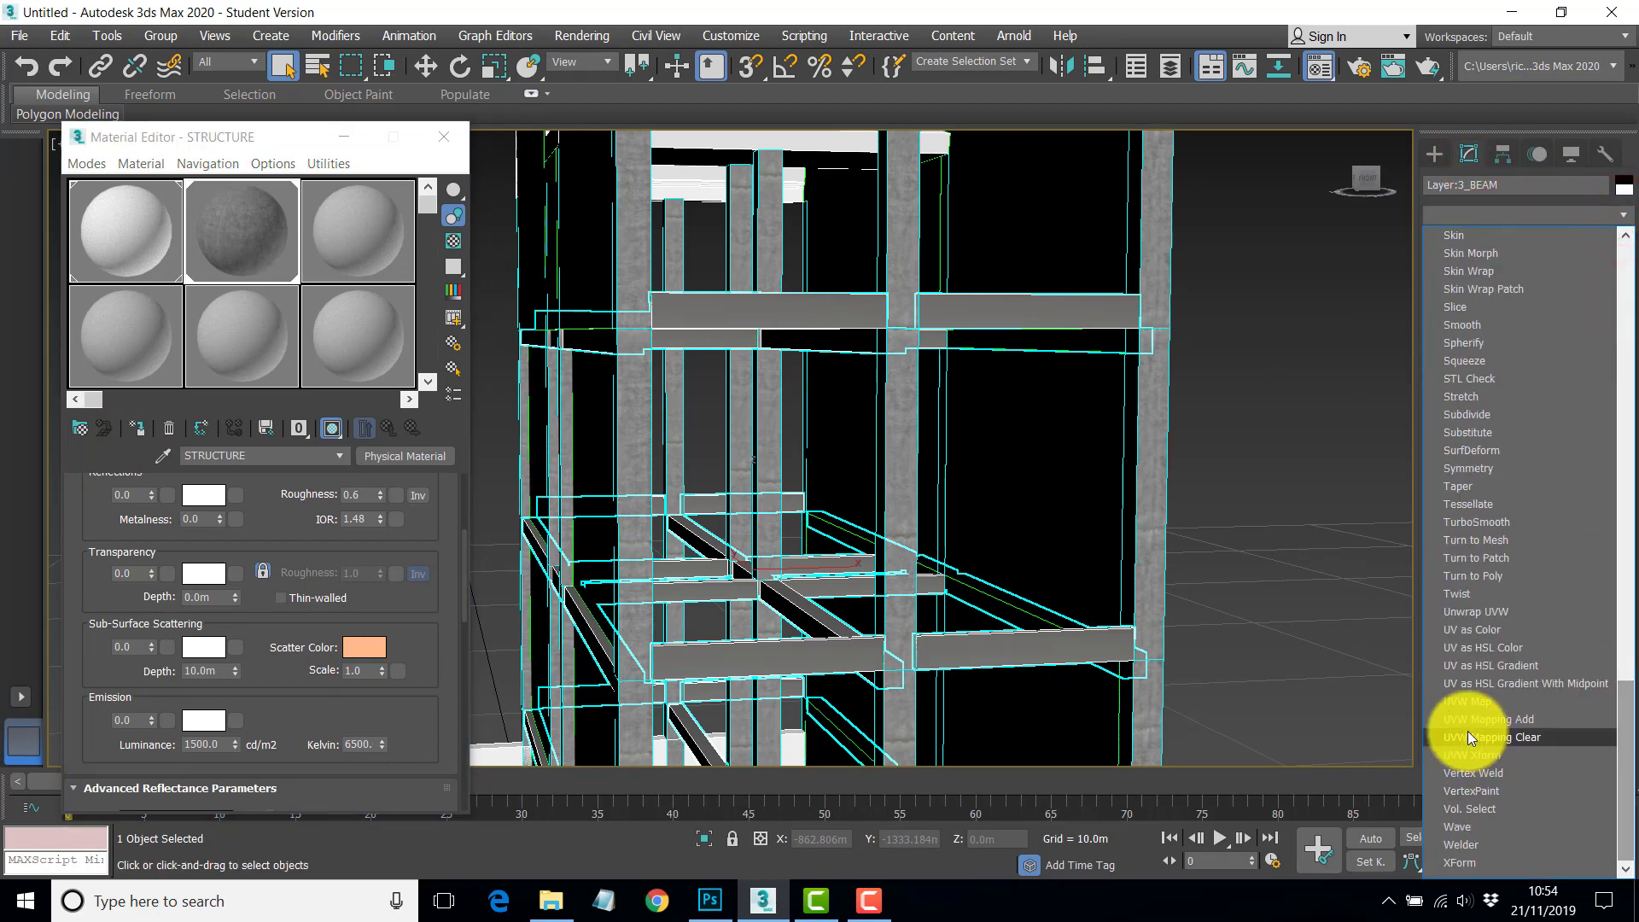
pyautogui.click(1475, 703)
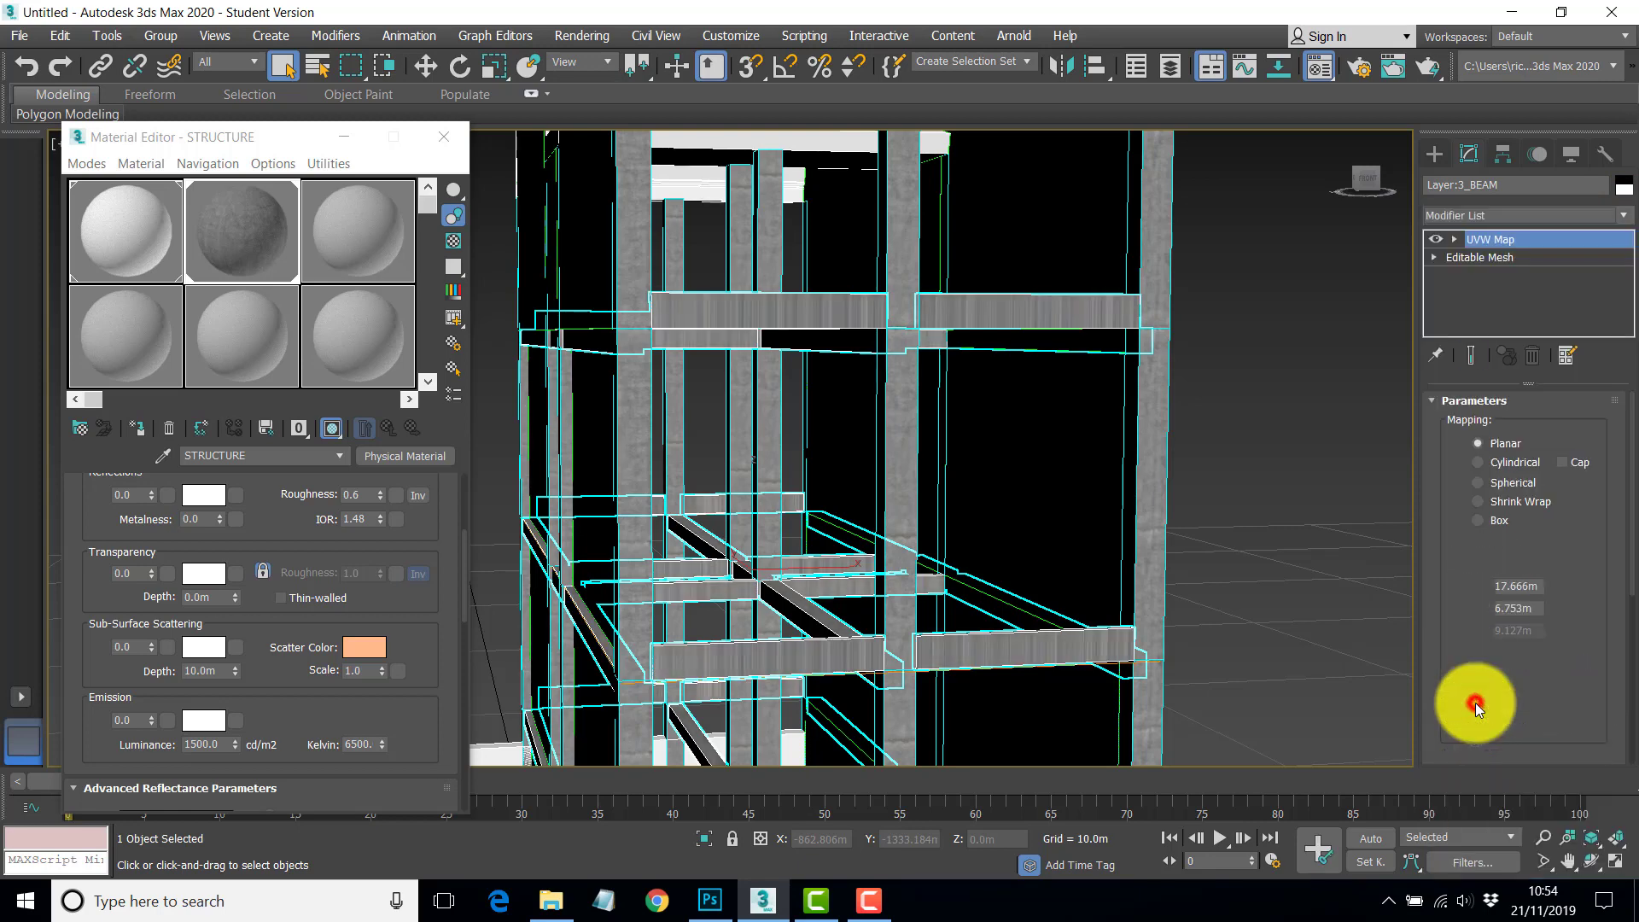
# - Acquire the beams' UVW mapping from the Layer:3_COL columns using Acquire Absolute, and clear the selection
pyautogui.moveTo(1580, 623); pyautogui.dragTo(1591, 393)
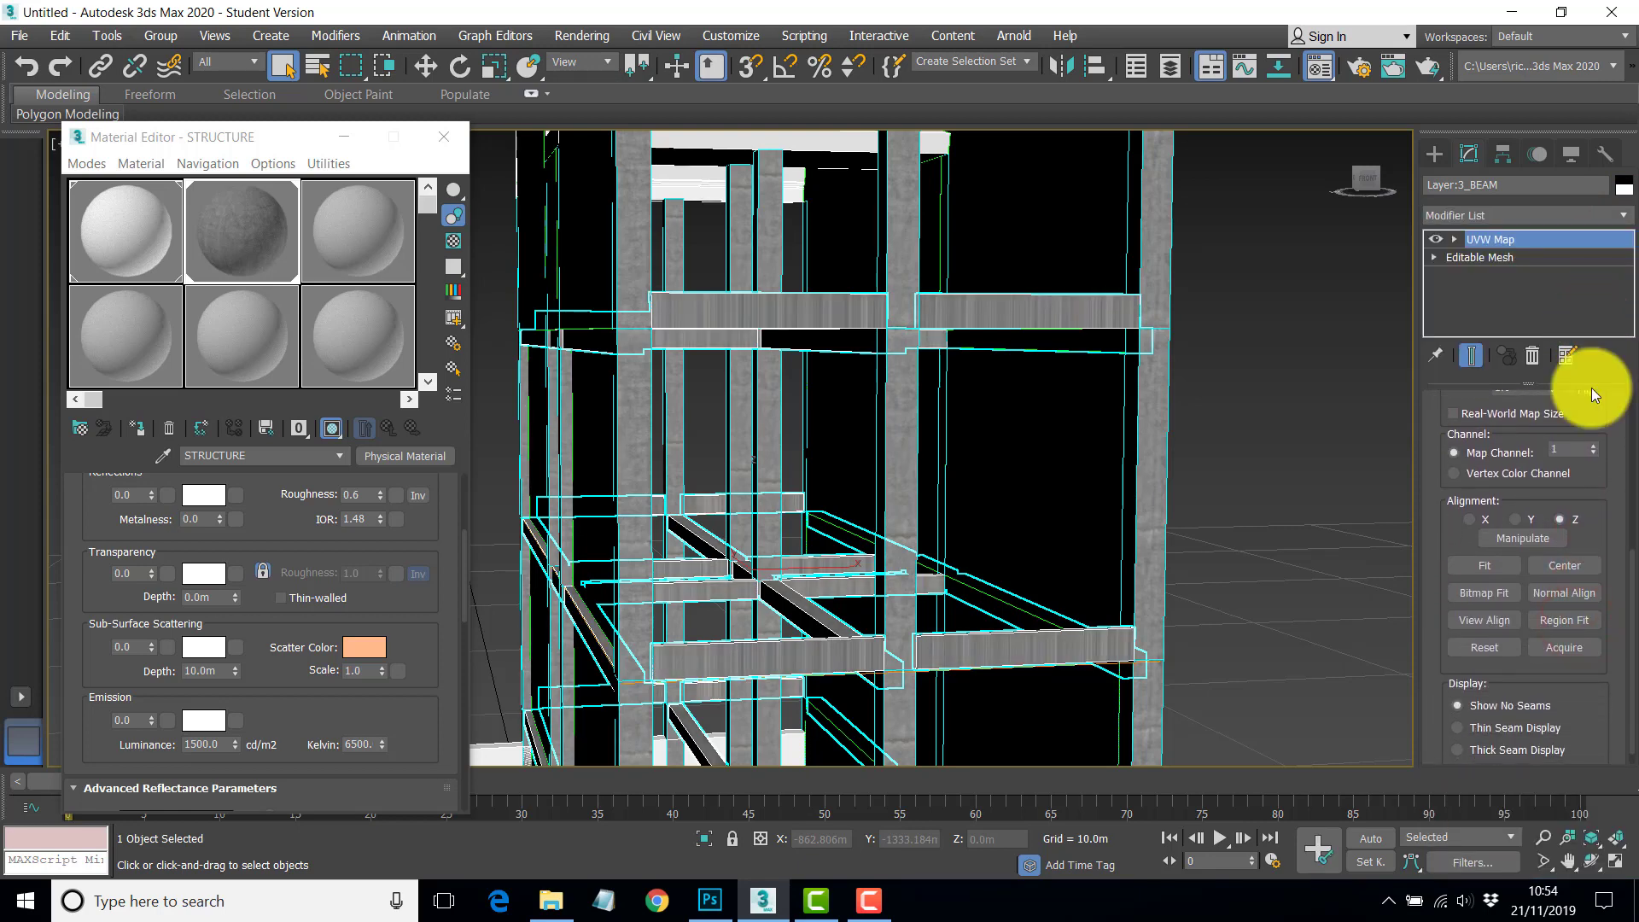
pyautogui.click(1566, 647)
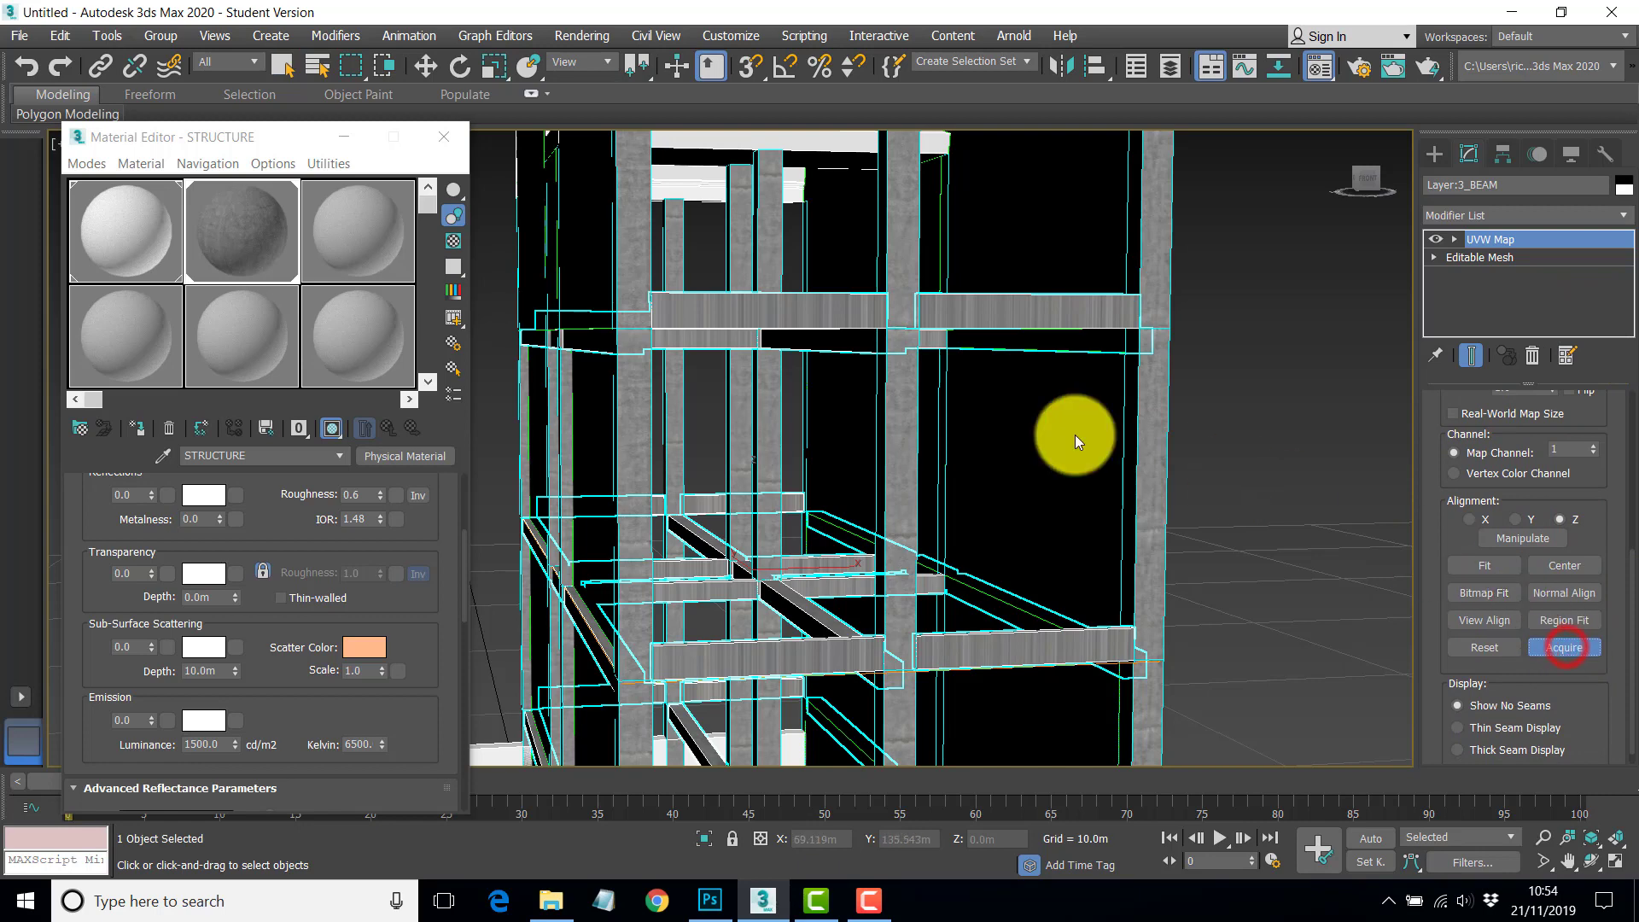
pyautogui.click(773, 413)
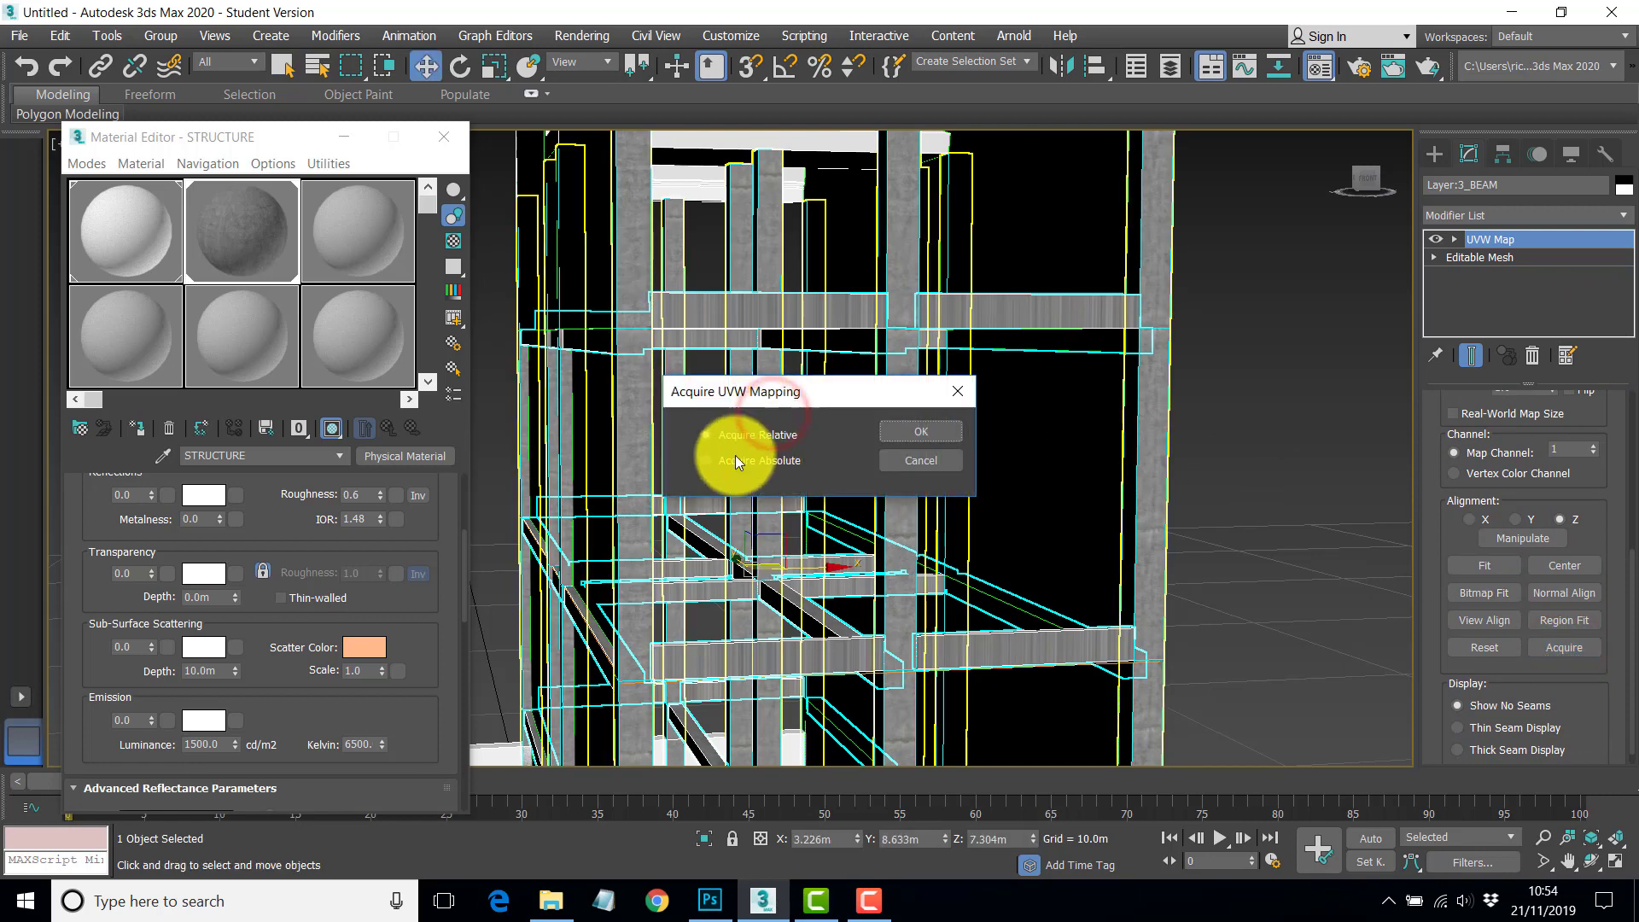
pyautogui.click(705, 461)
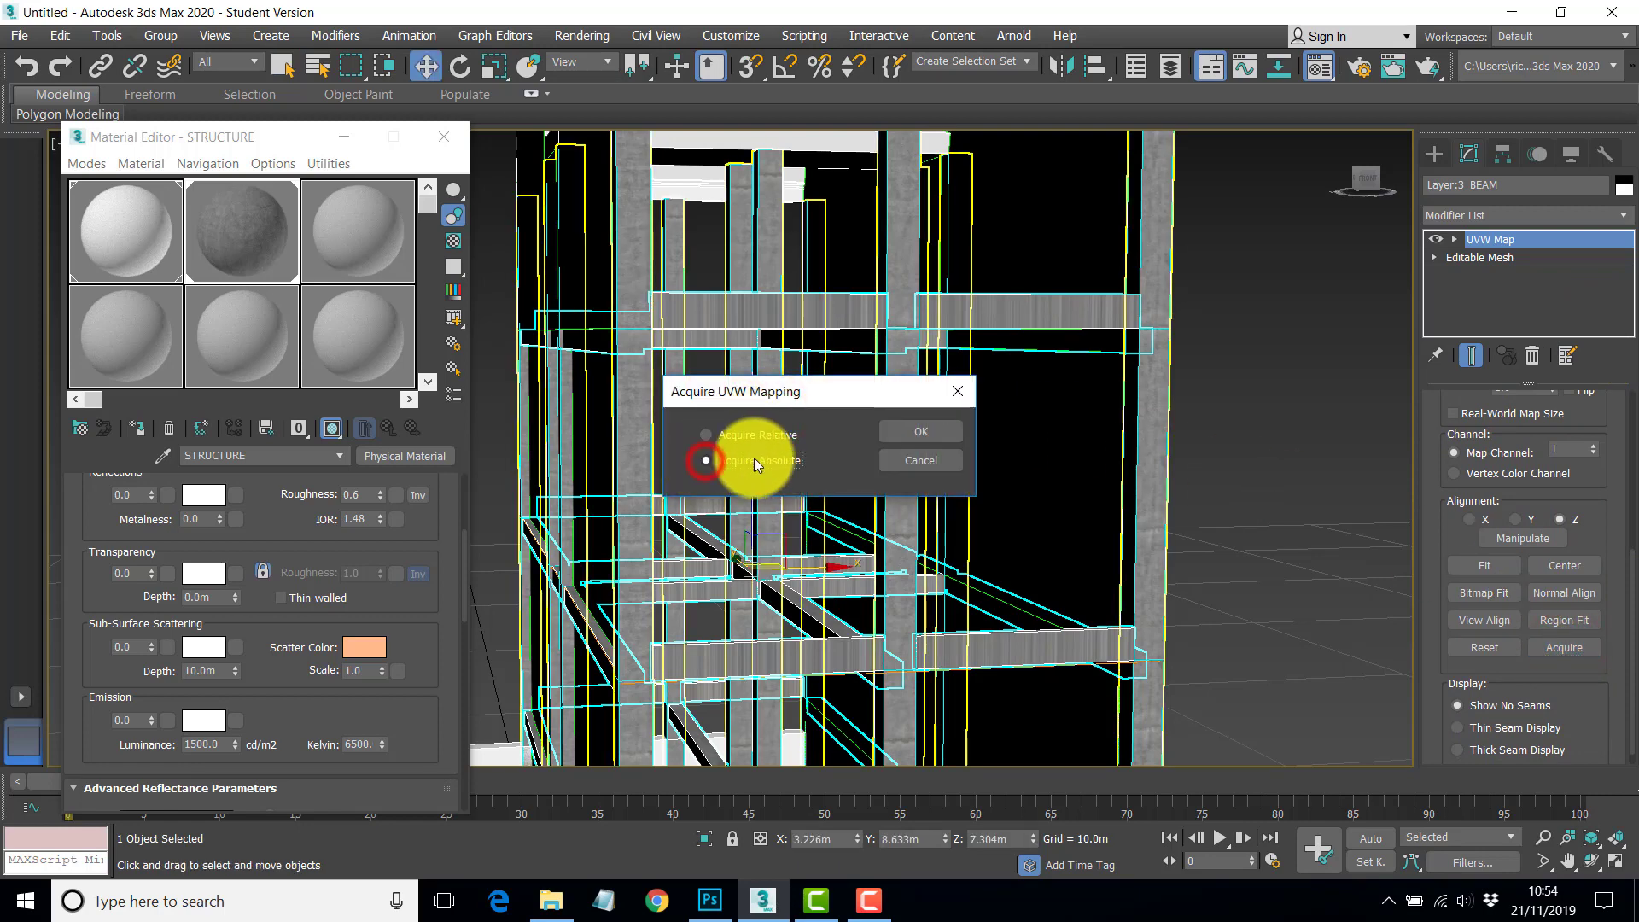
pyautogui.click(918, 429)
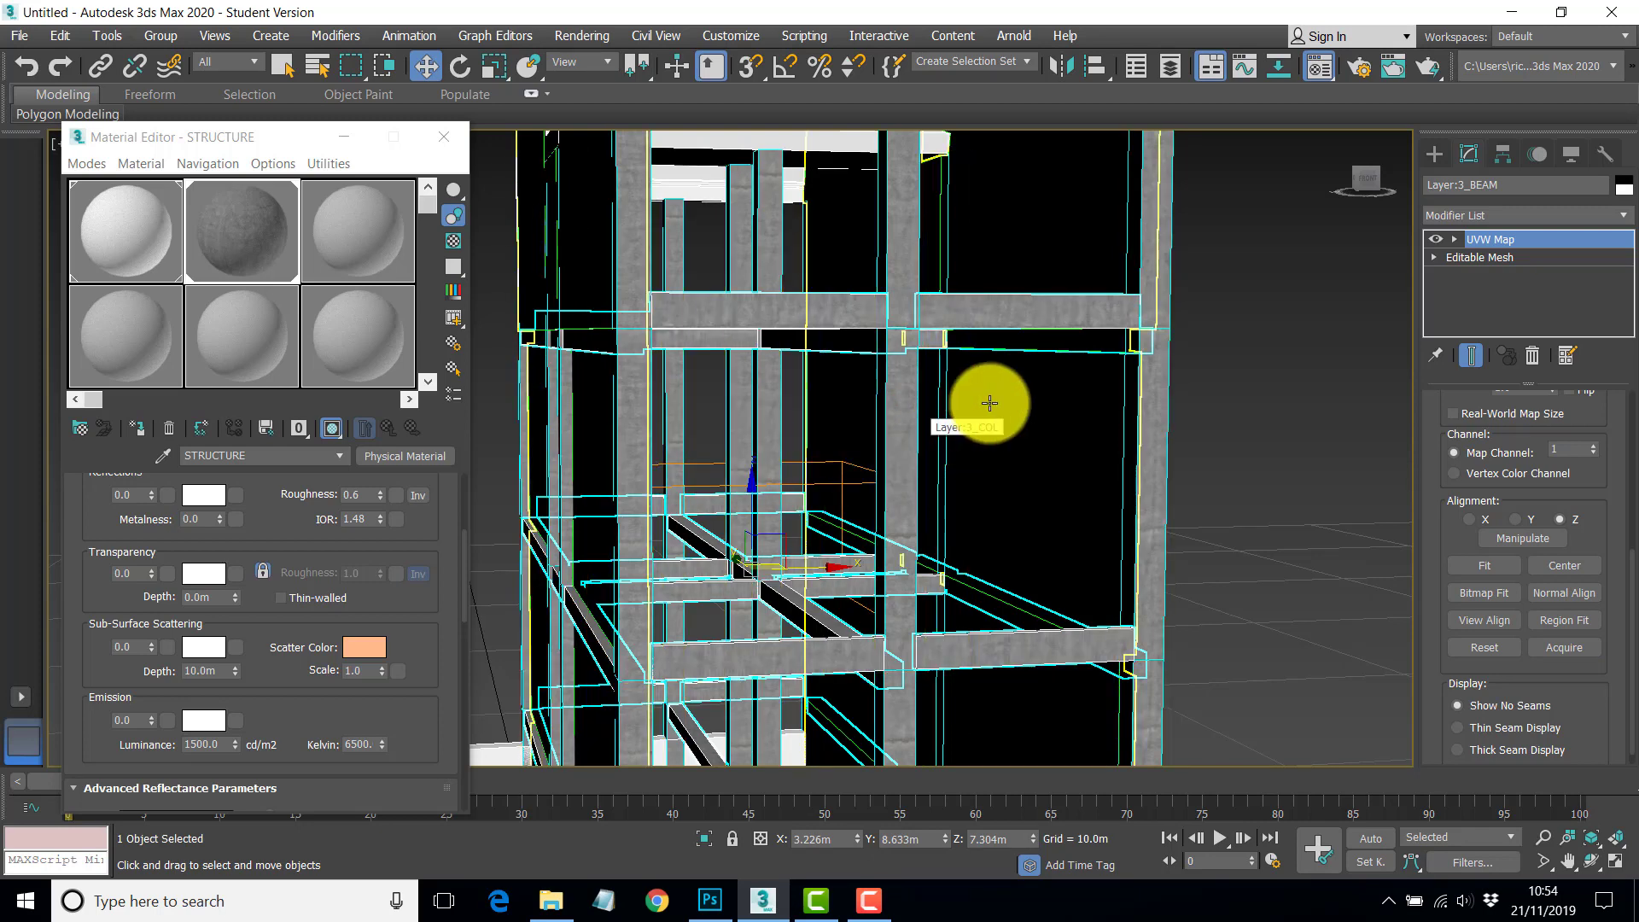
pyautogui.moveTo(934, 480); pyautogui.dragTo(952, 475, button='middle')
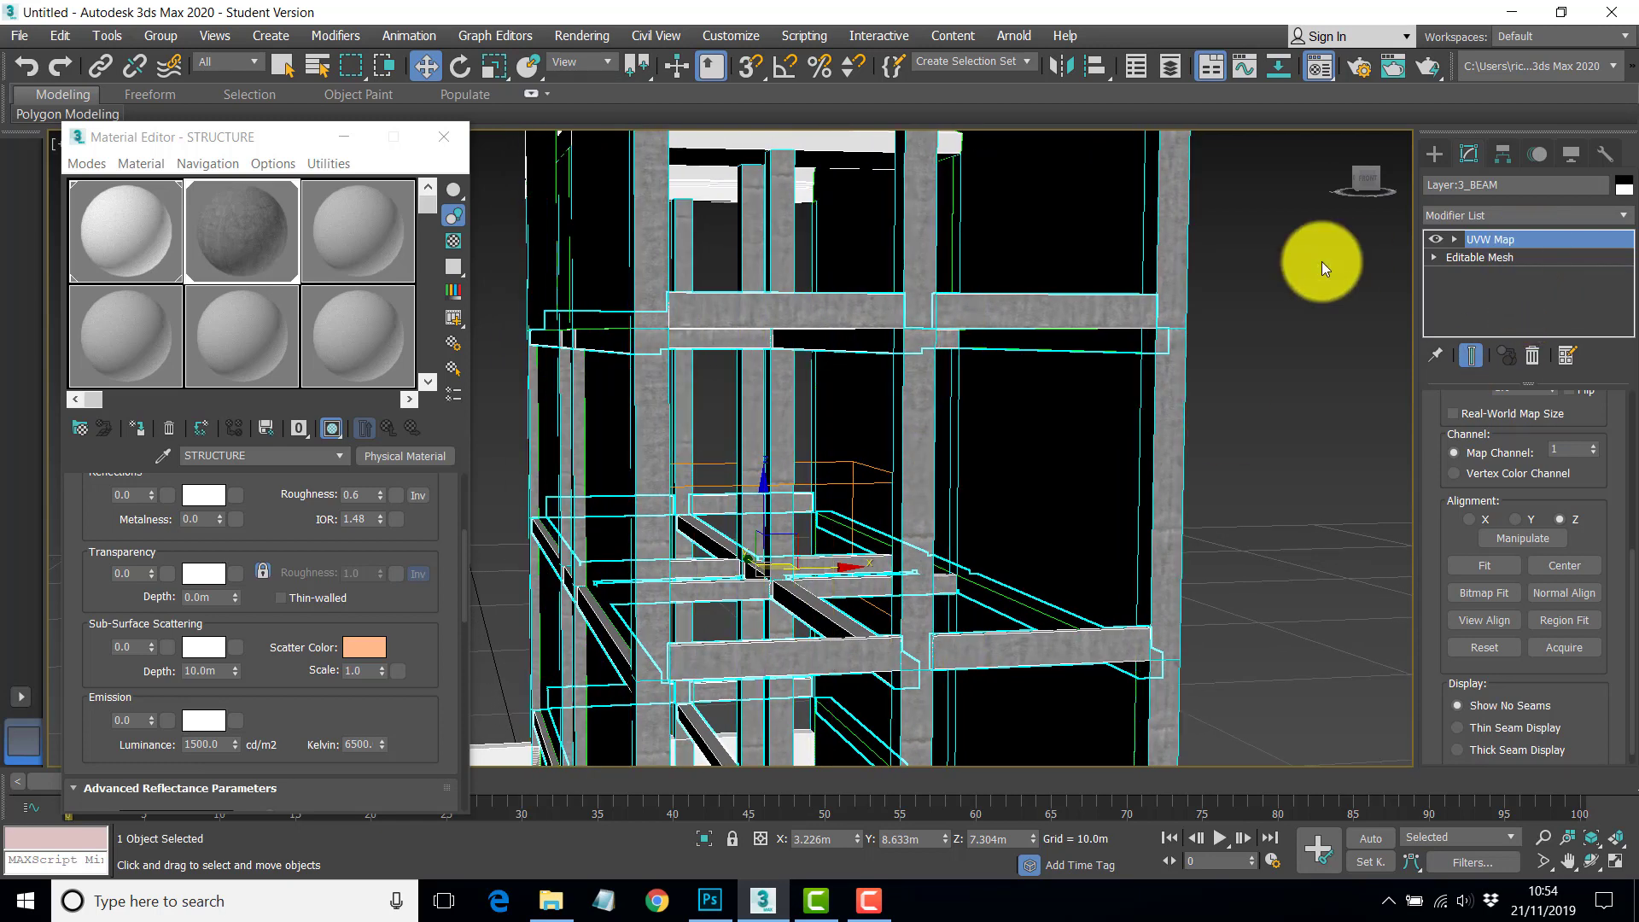
pyautogui.click(1322, 261)
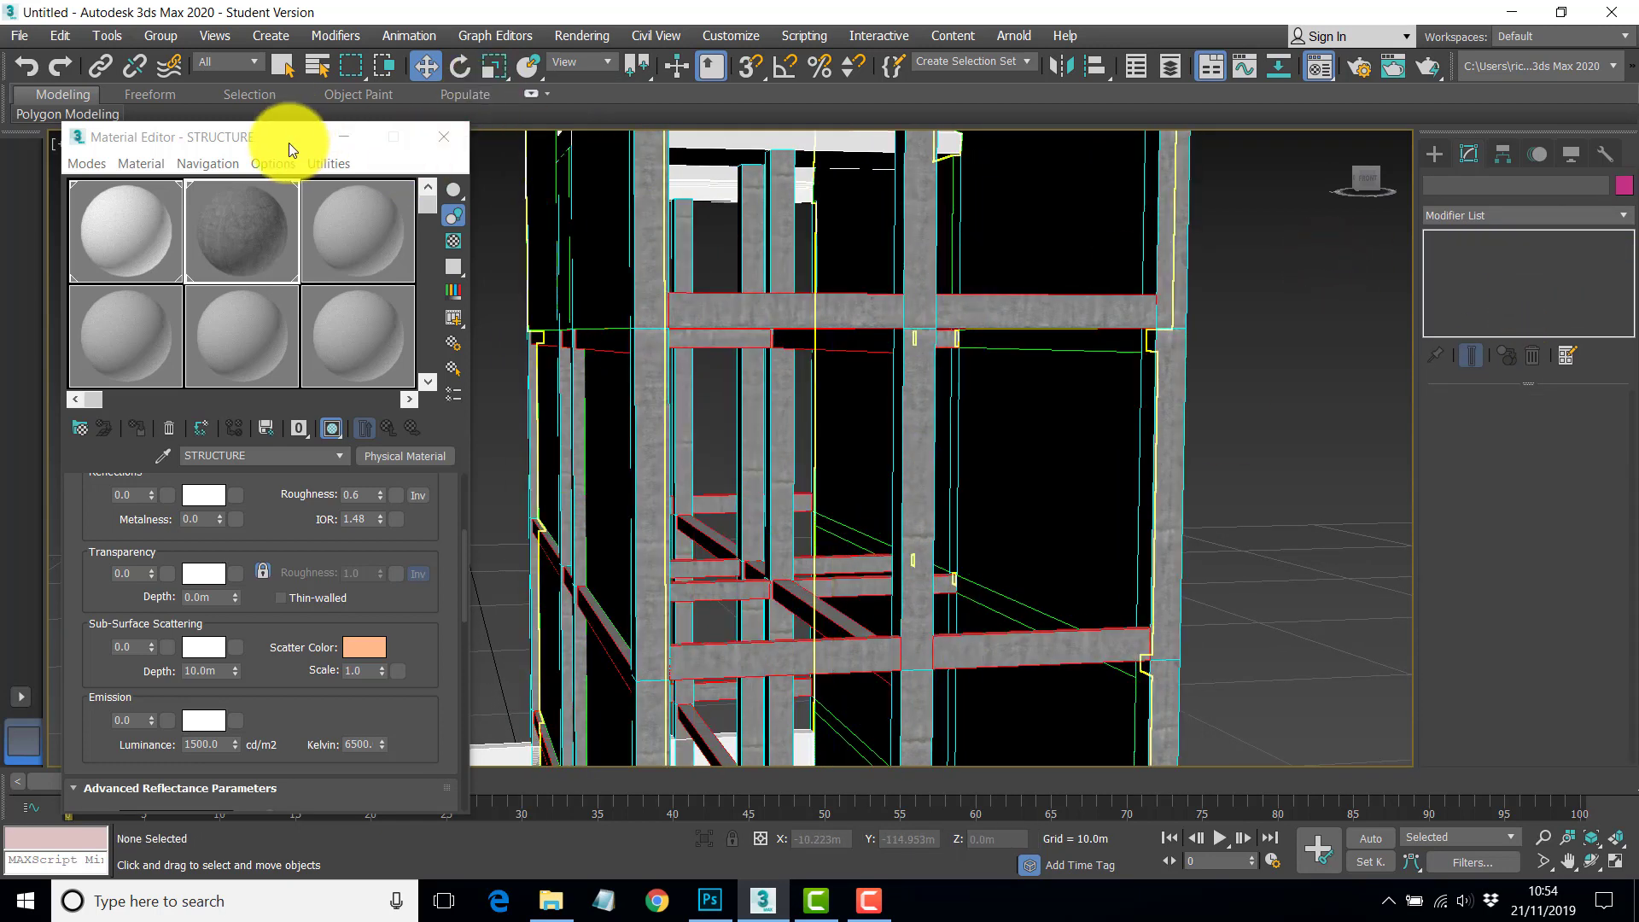
# - Select the Layer:3_CONCRETE base object at the foot of the building and close the Material Editor
pyautogui.moveTo(289, 142); pyautogui.dragTo(285, 85)
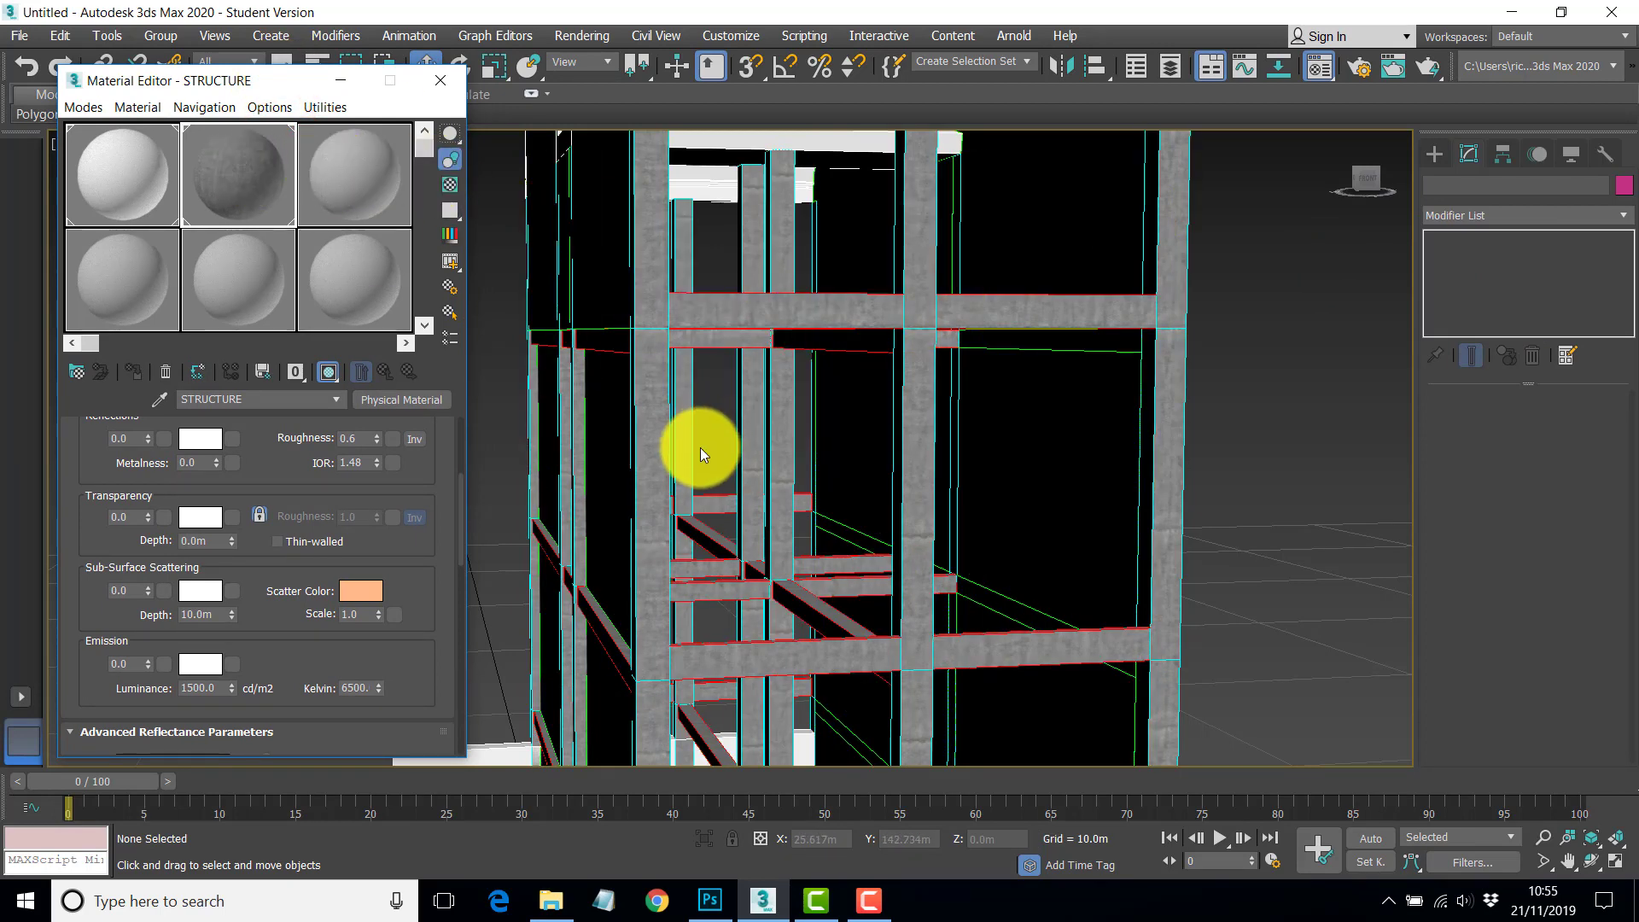
pyautogui.moveTo(794, 574); pyautogui.dragTo(886, 428, button='middle')
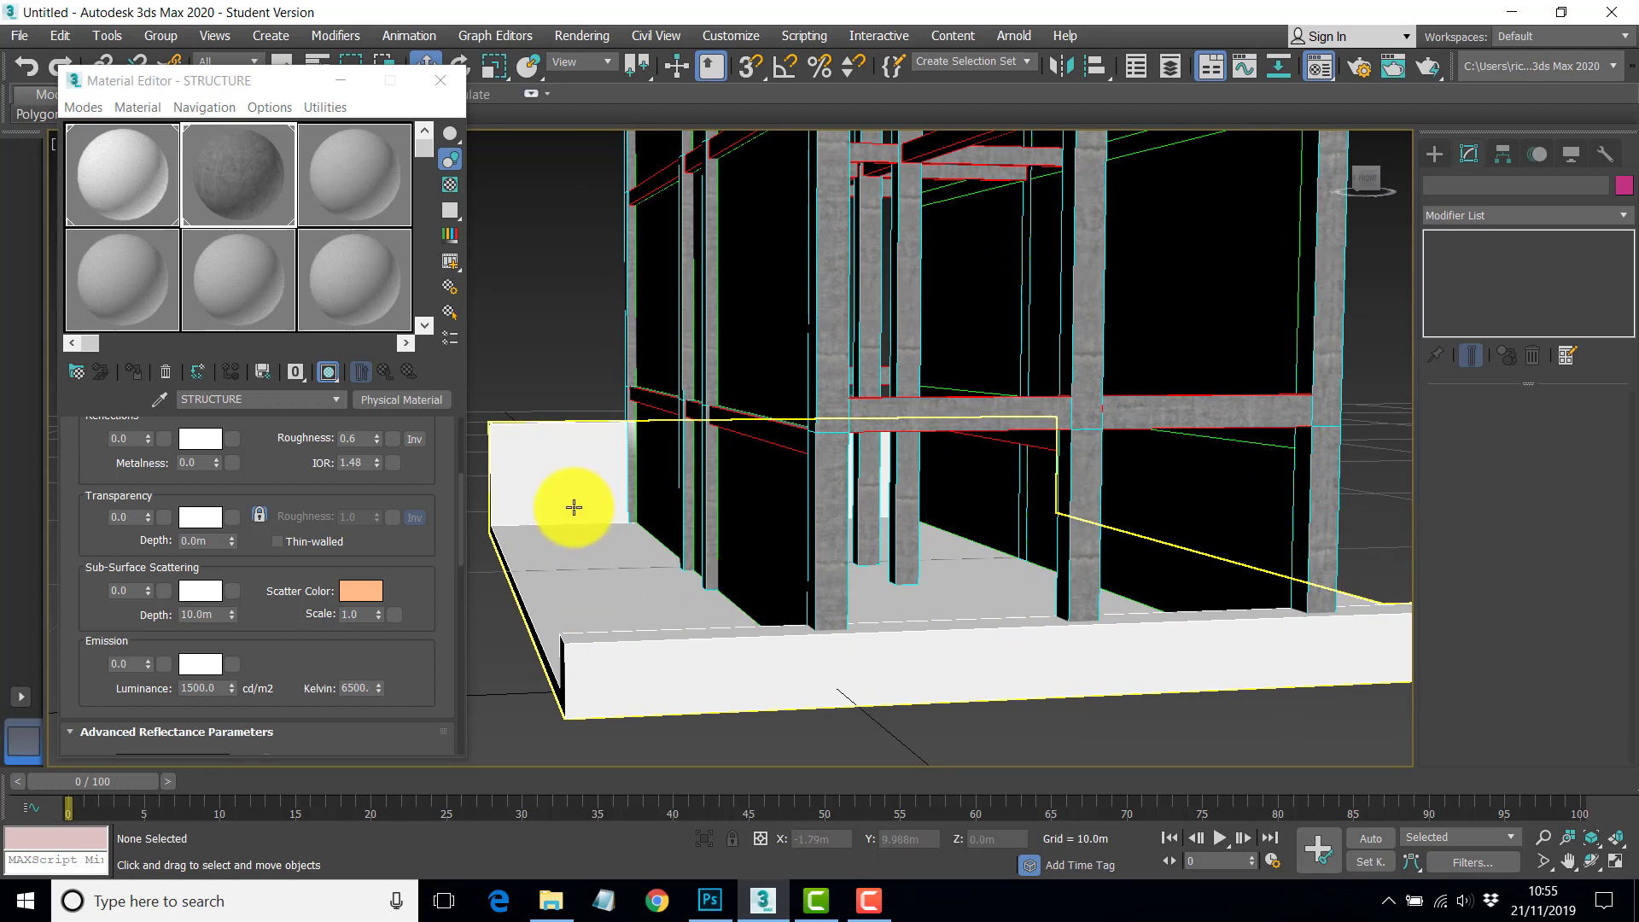
pyautogui.click(610, 590)
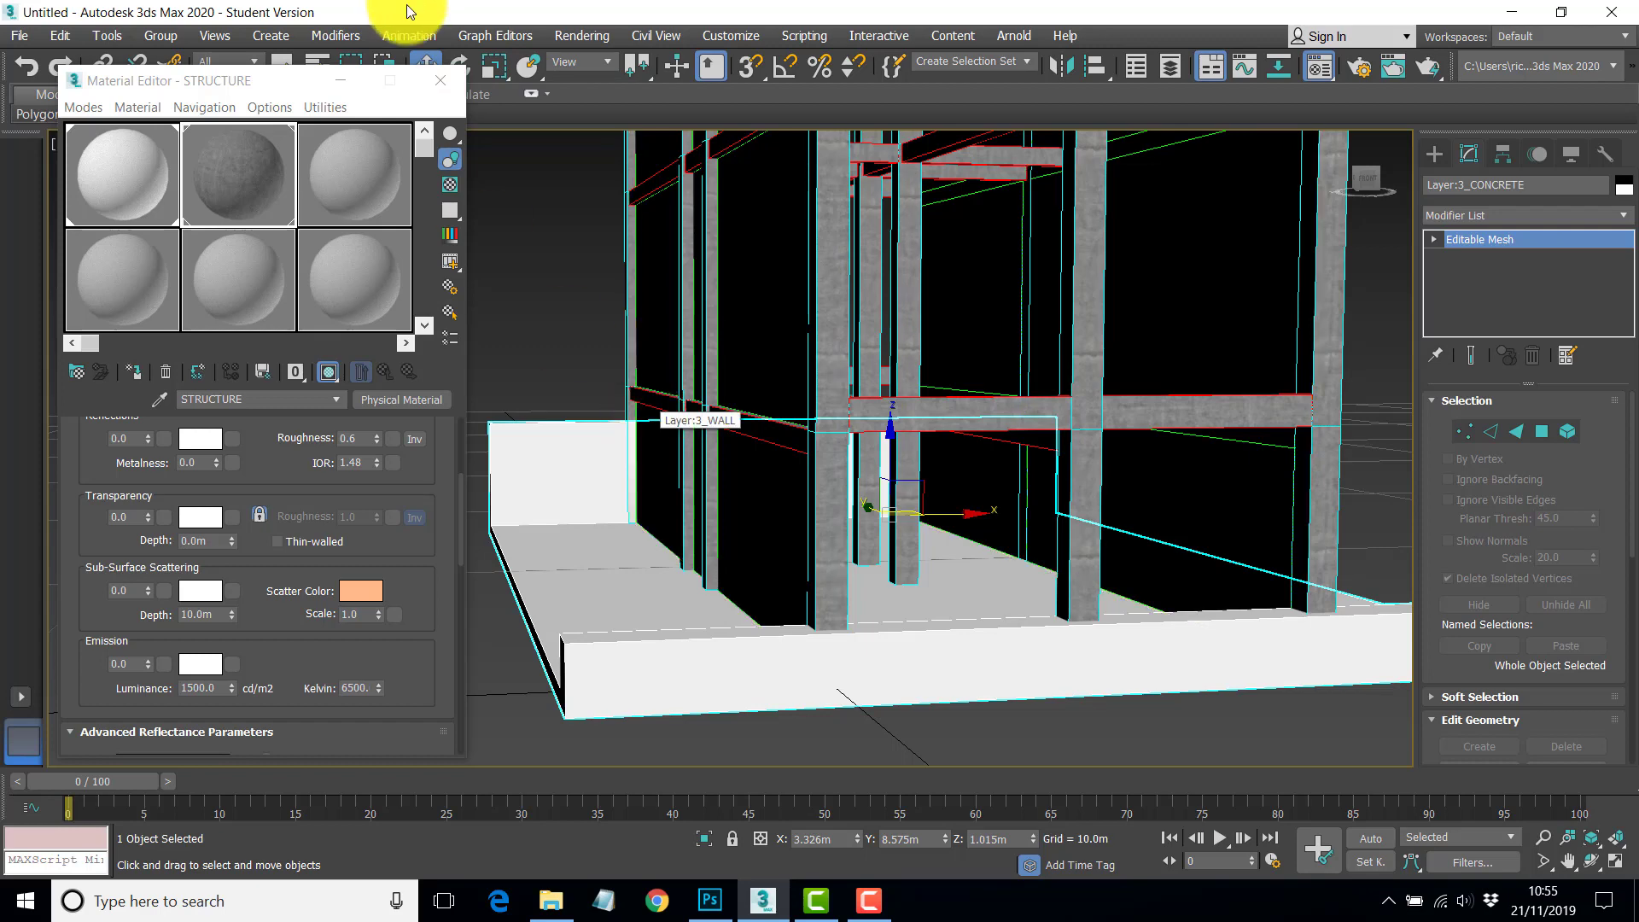
pyautogui.click(428, 76)
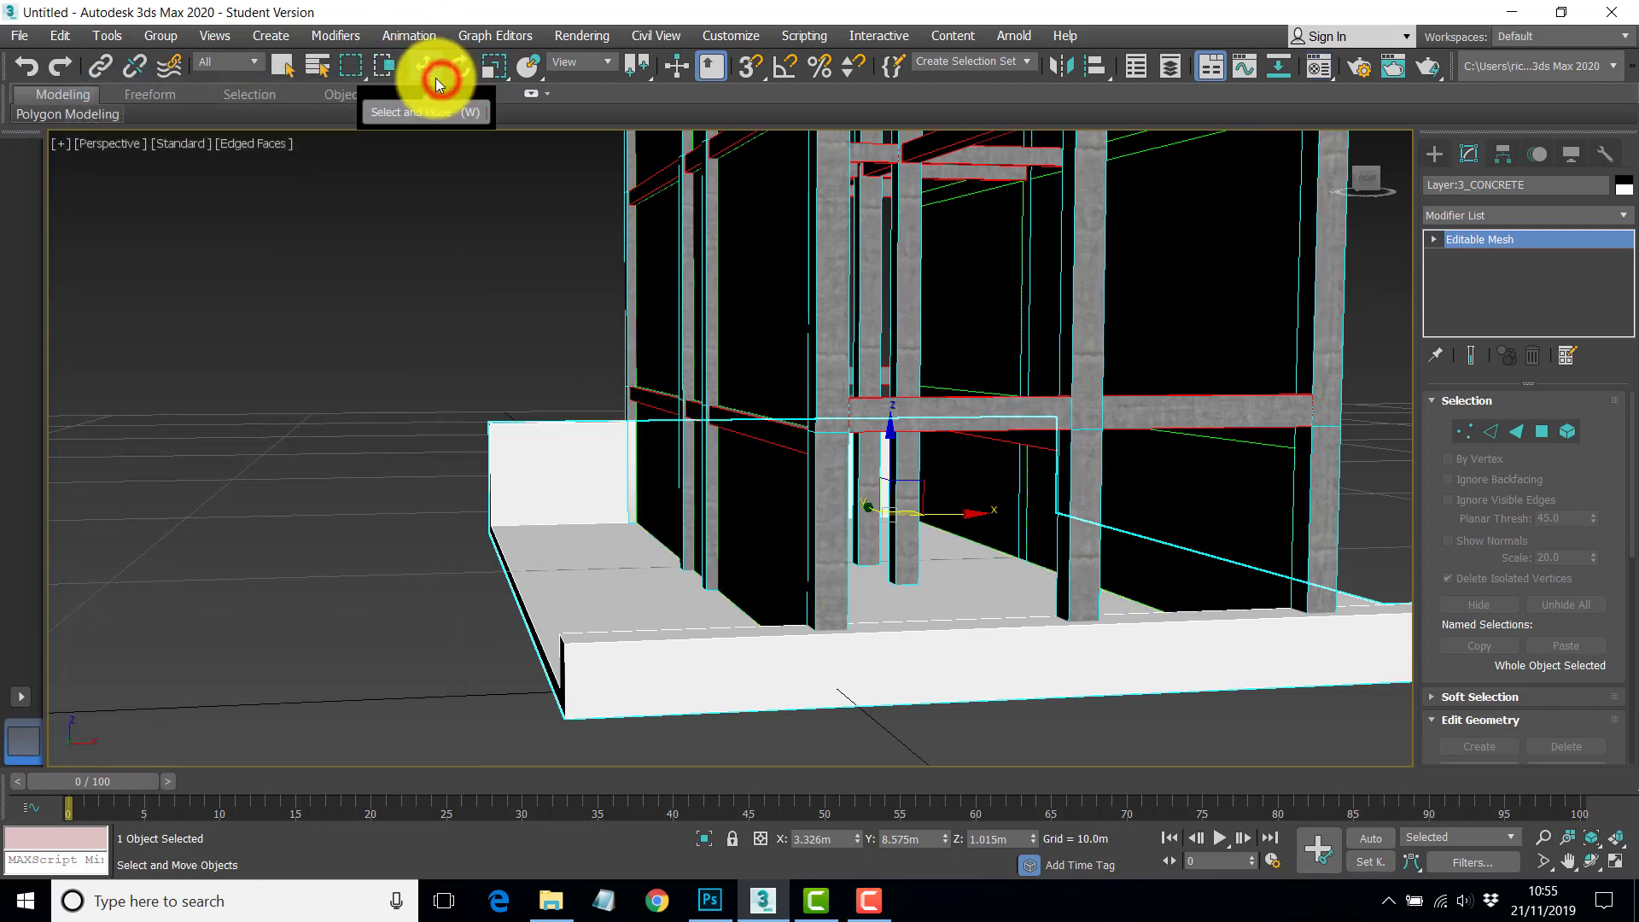
# - Deselect the concrete base and maximize the Left viewport, framing the ground floor and base slab
pyautogui.click(1616, 868)
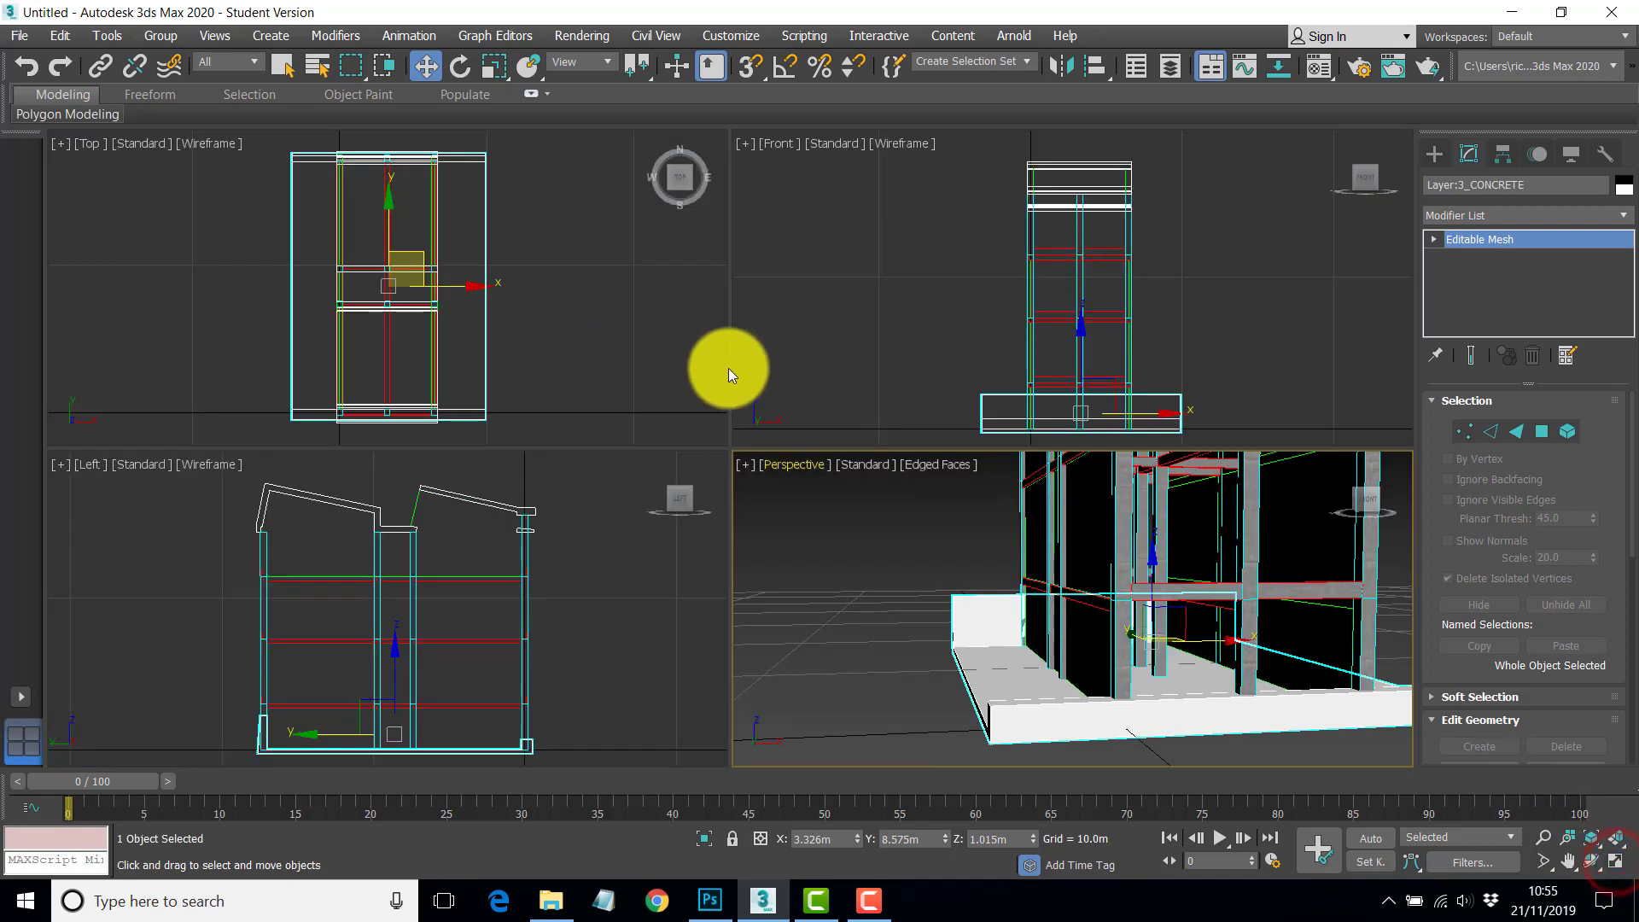
pyautogui.click(141, 509)
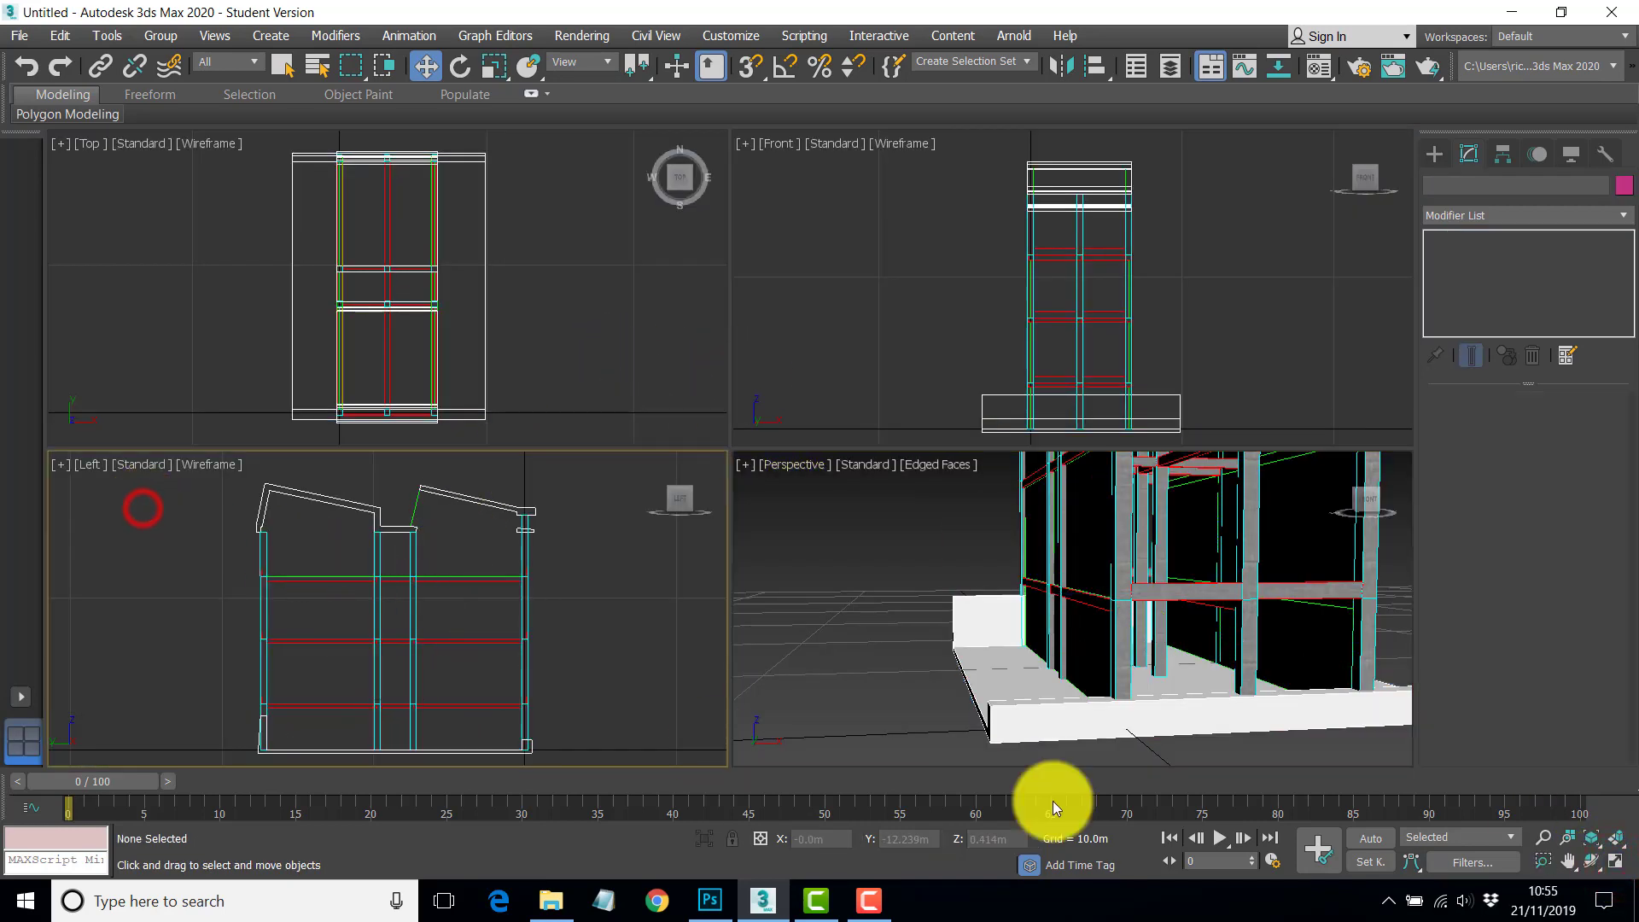
pyautogui.click(1616, 868)
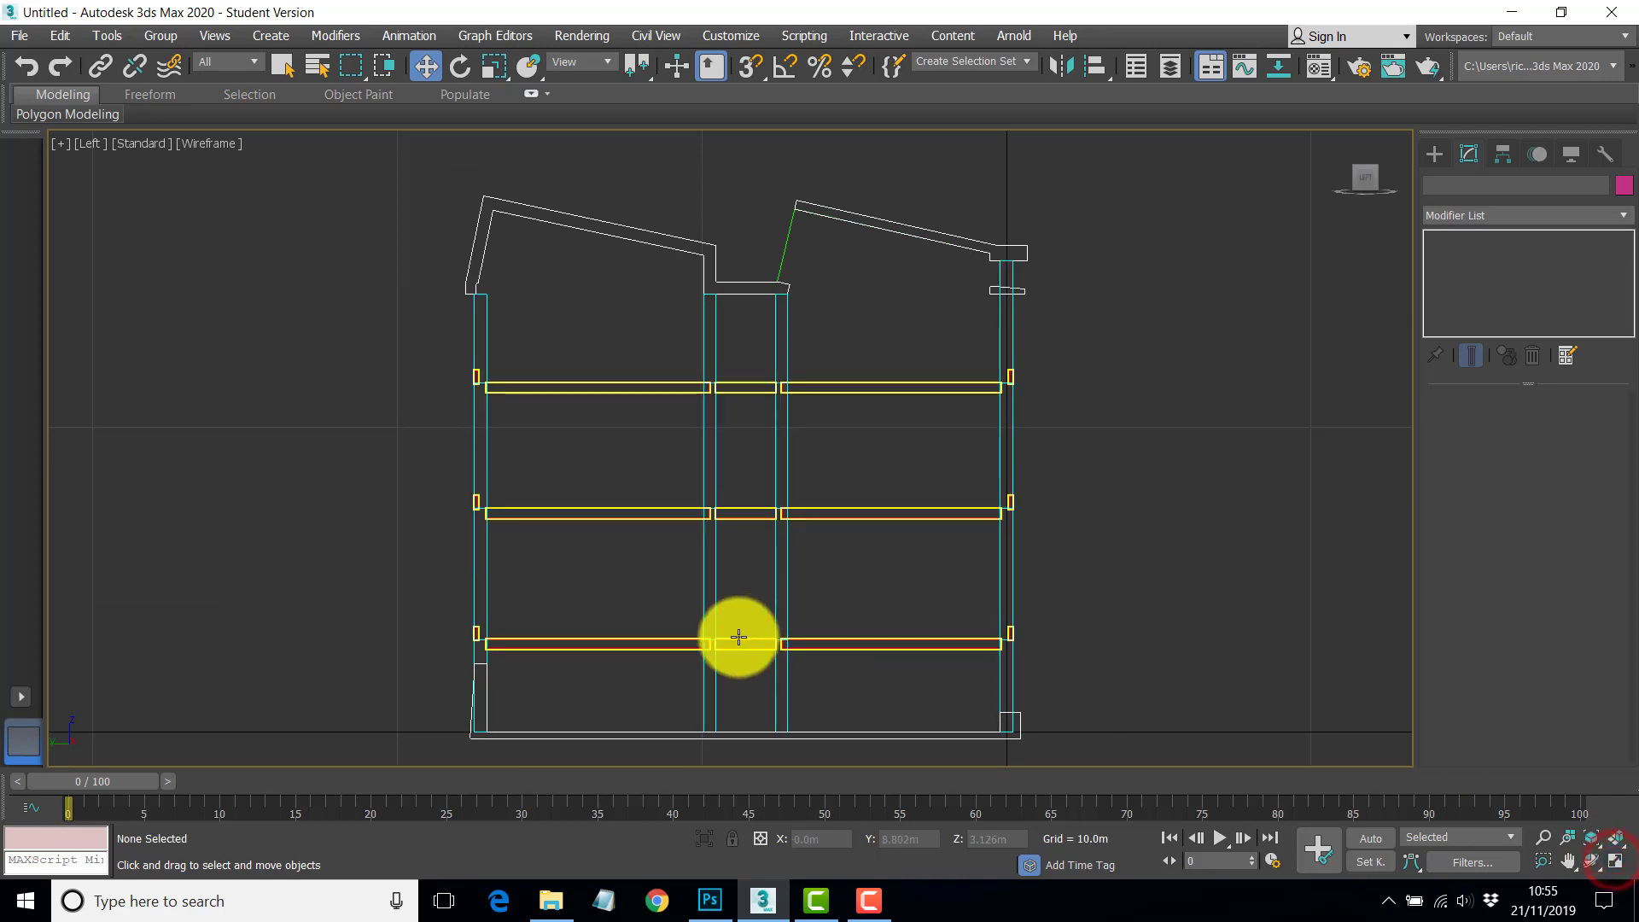
pyautogui.moveTo(732, 633); pyautogui.dragTo(720, 530, button='middle')
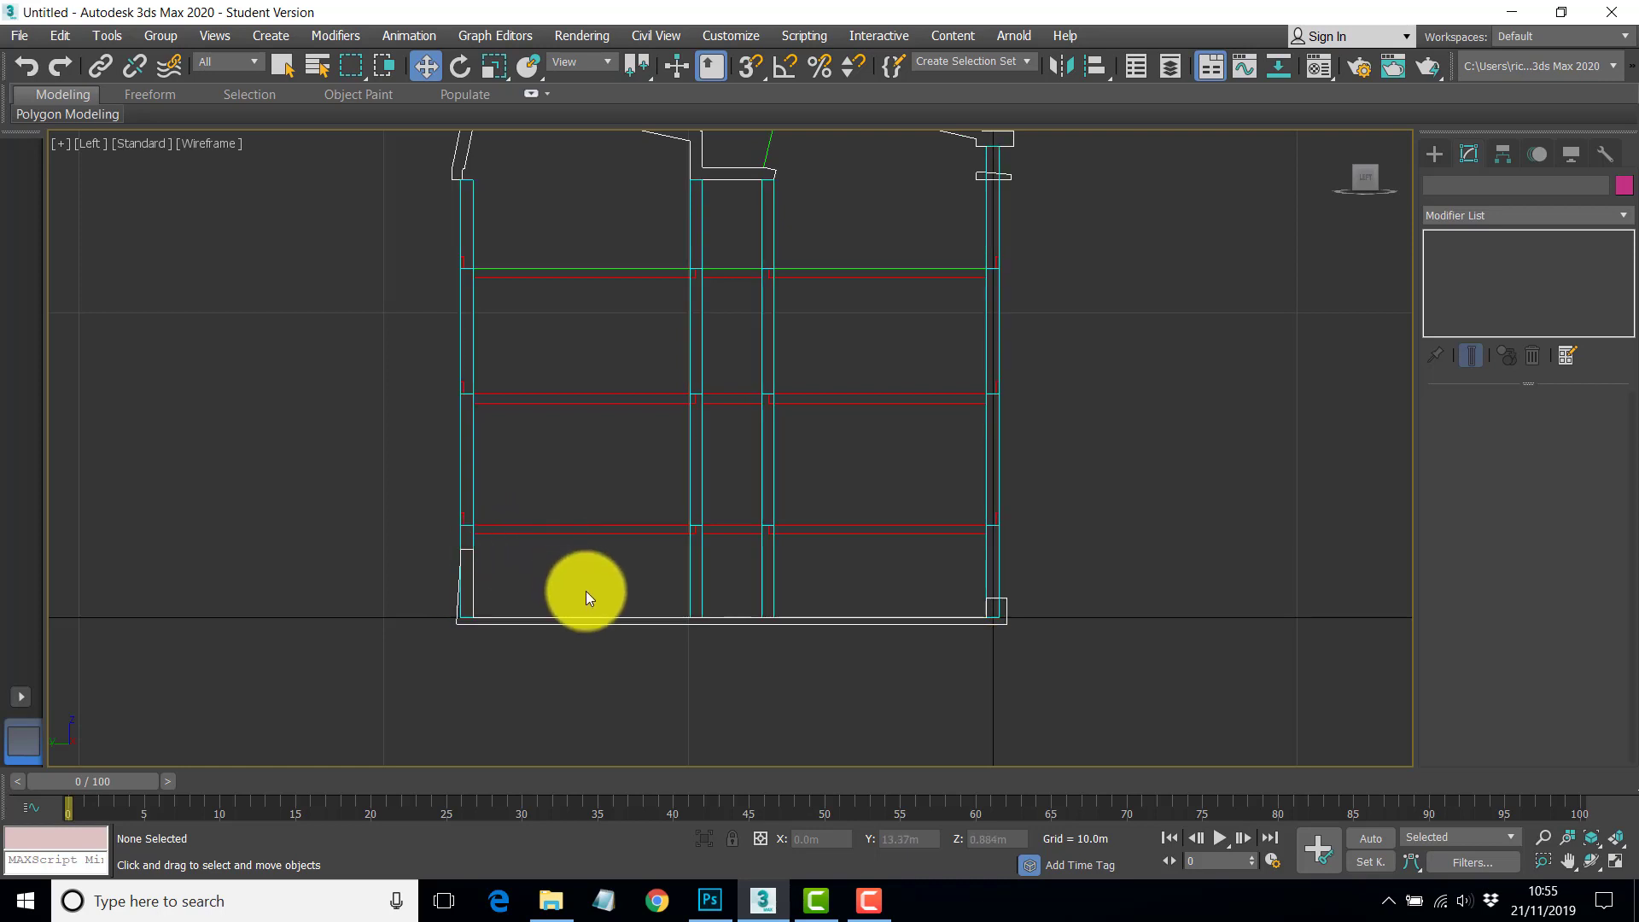
pyautogui.scroll(4, 668, 606)
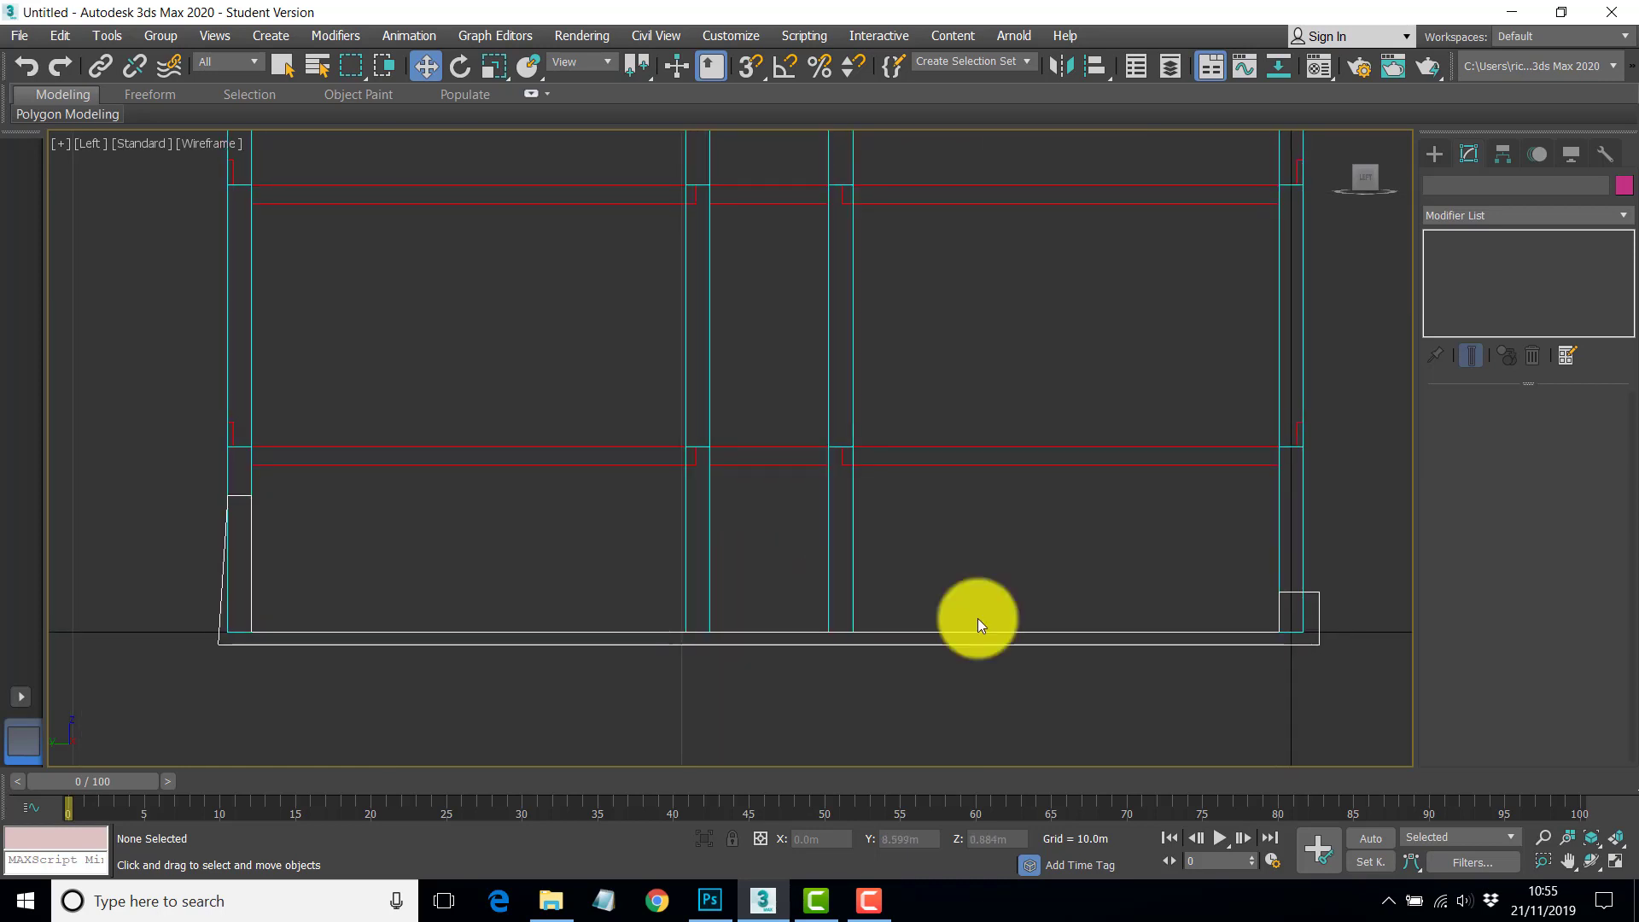
# - Select the faces of the upstand walls at both ends of the Layer:3_CONCRETE base, using Window selection
pyautogui.click(1318, 618)
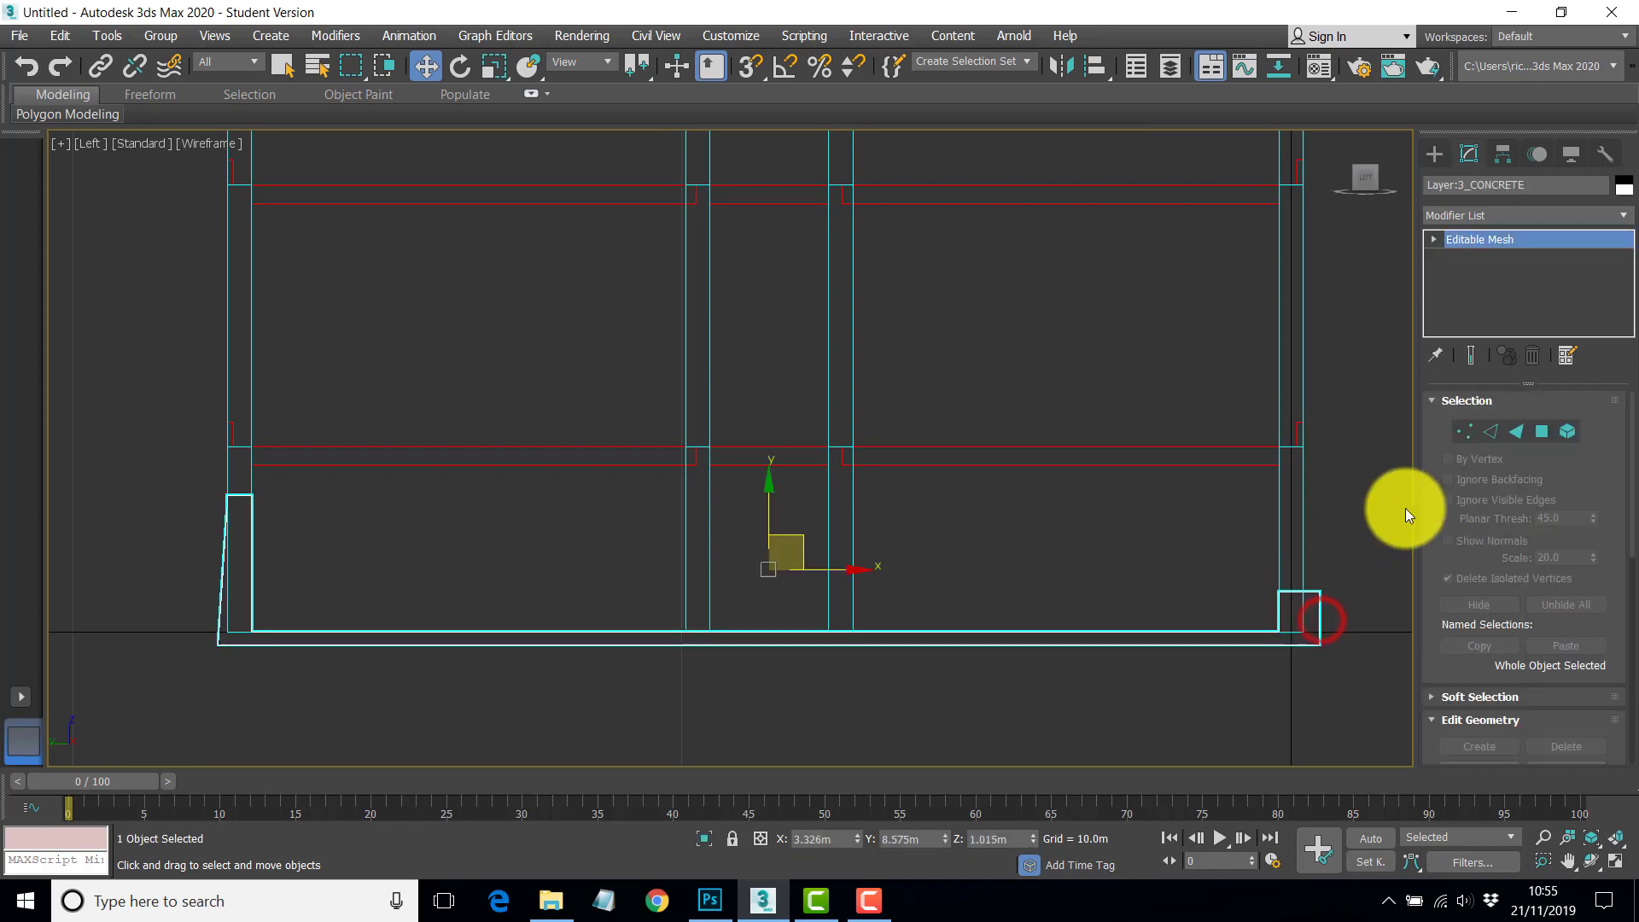
pyautogui.click(1515, 429)
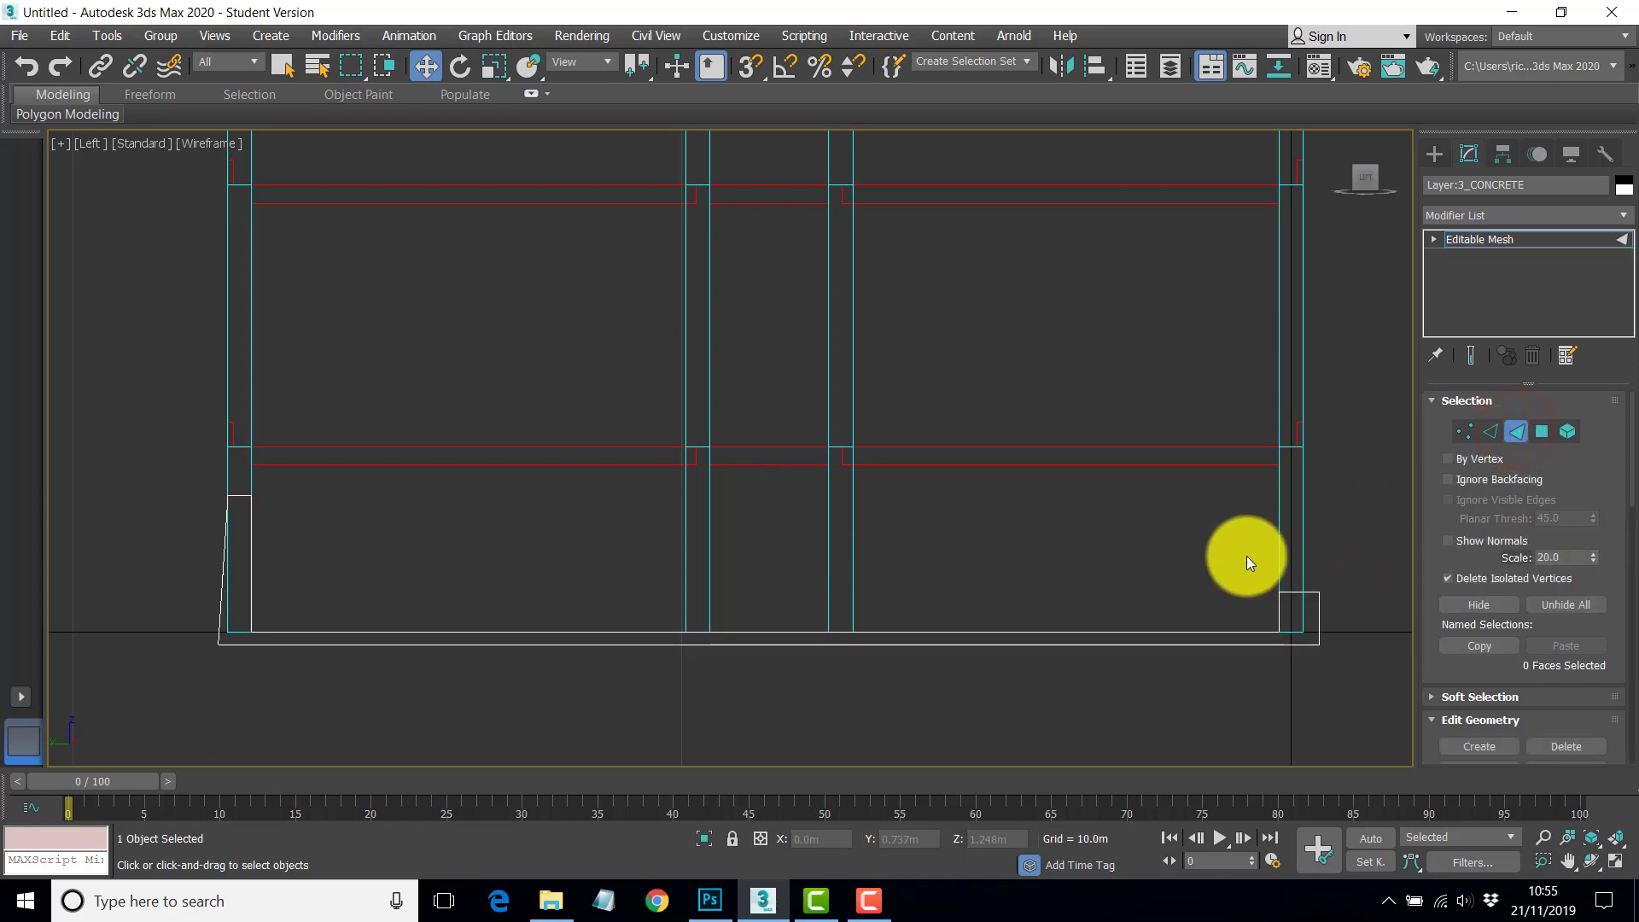
pyautogui.moveTo(1337, 674); pyautogui.dragTo(1339, 679)
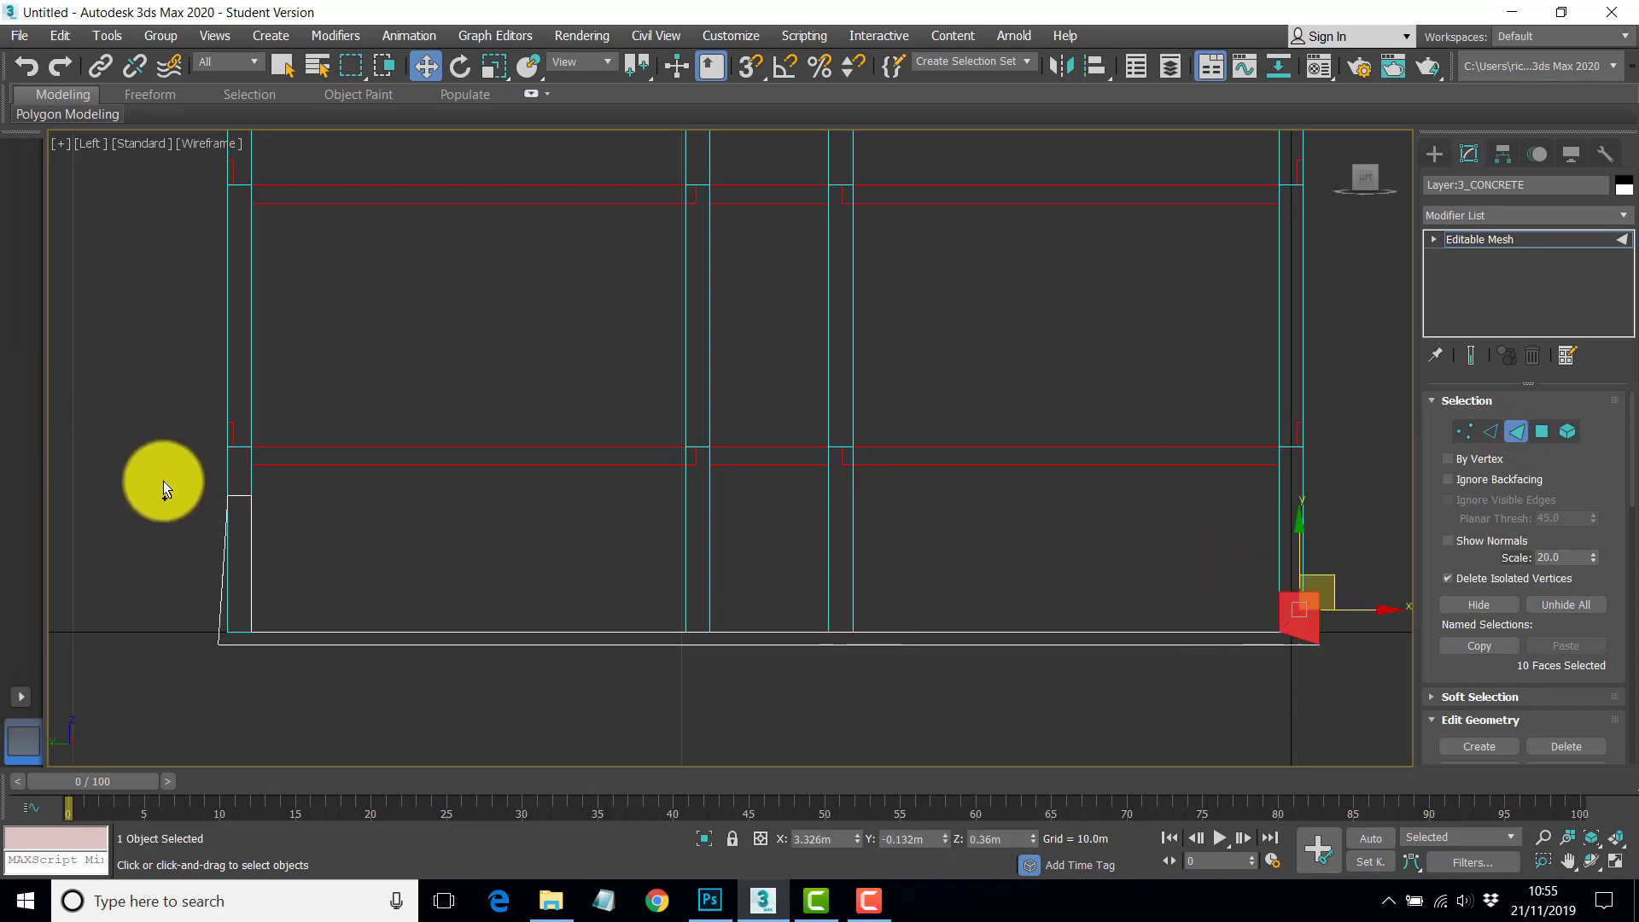
pyautogui.moveTo(154, 478); pyautogui.dragTo(287, 663)
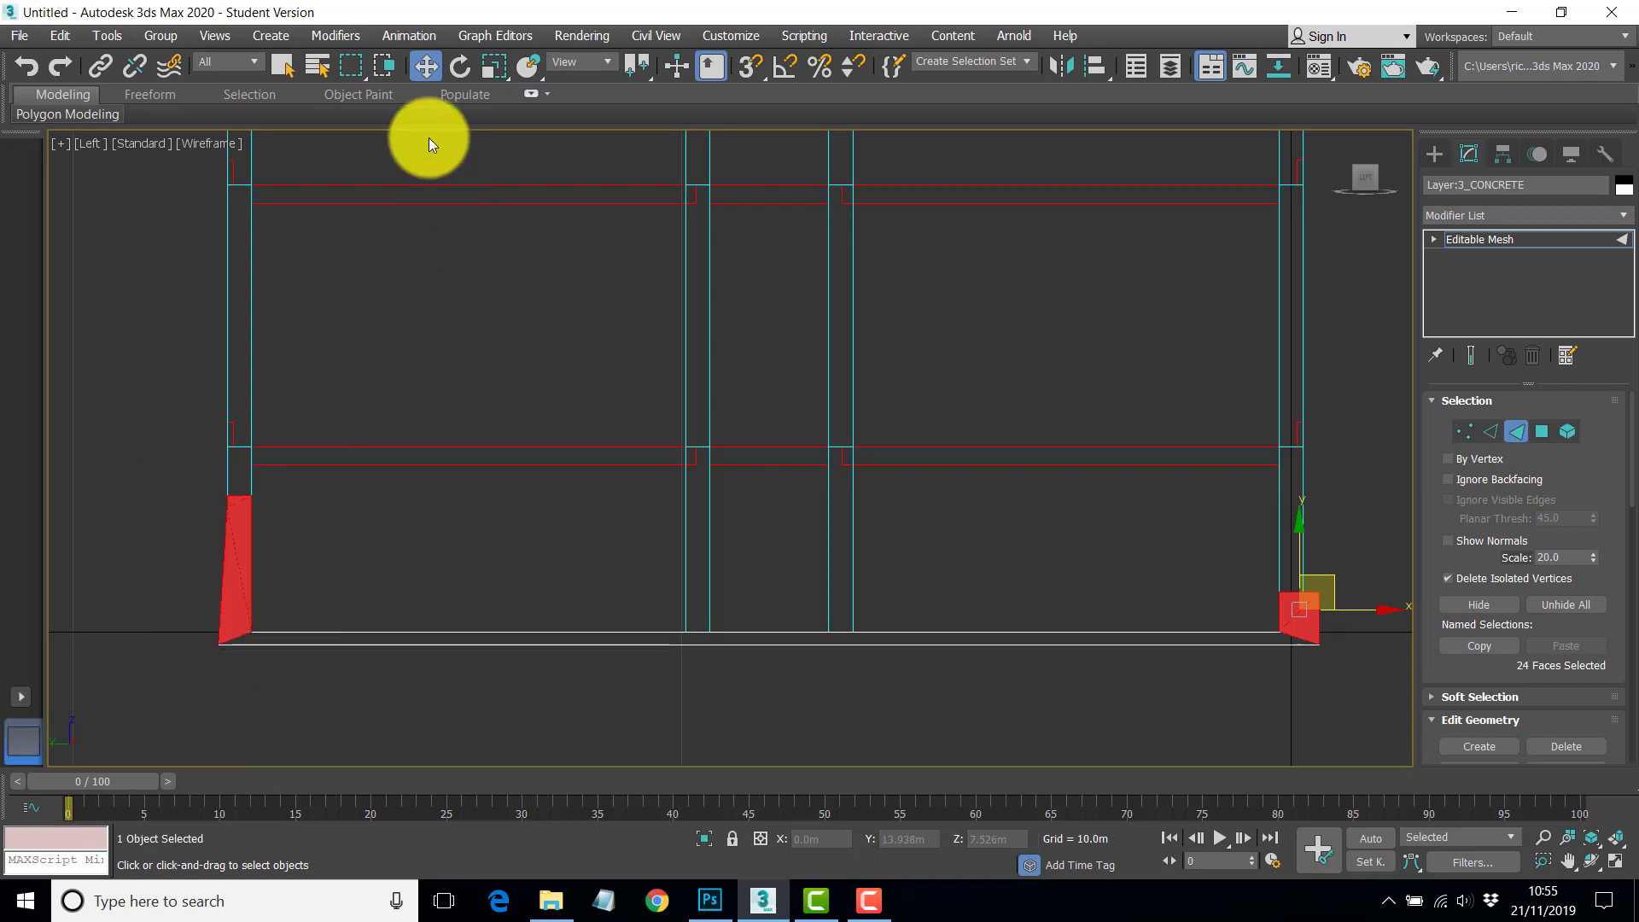
pyautogui.click(384, 66)
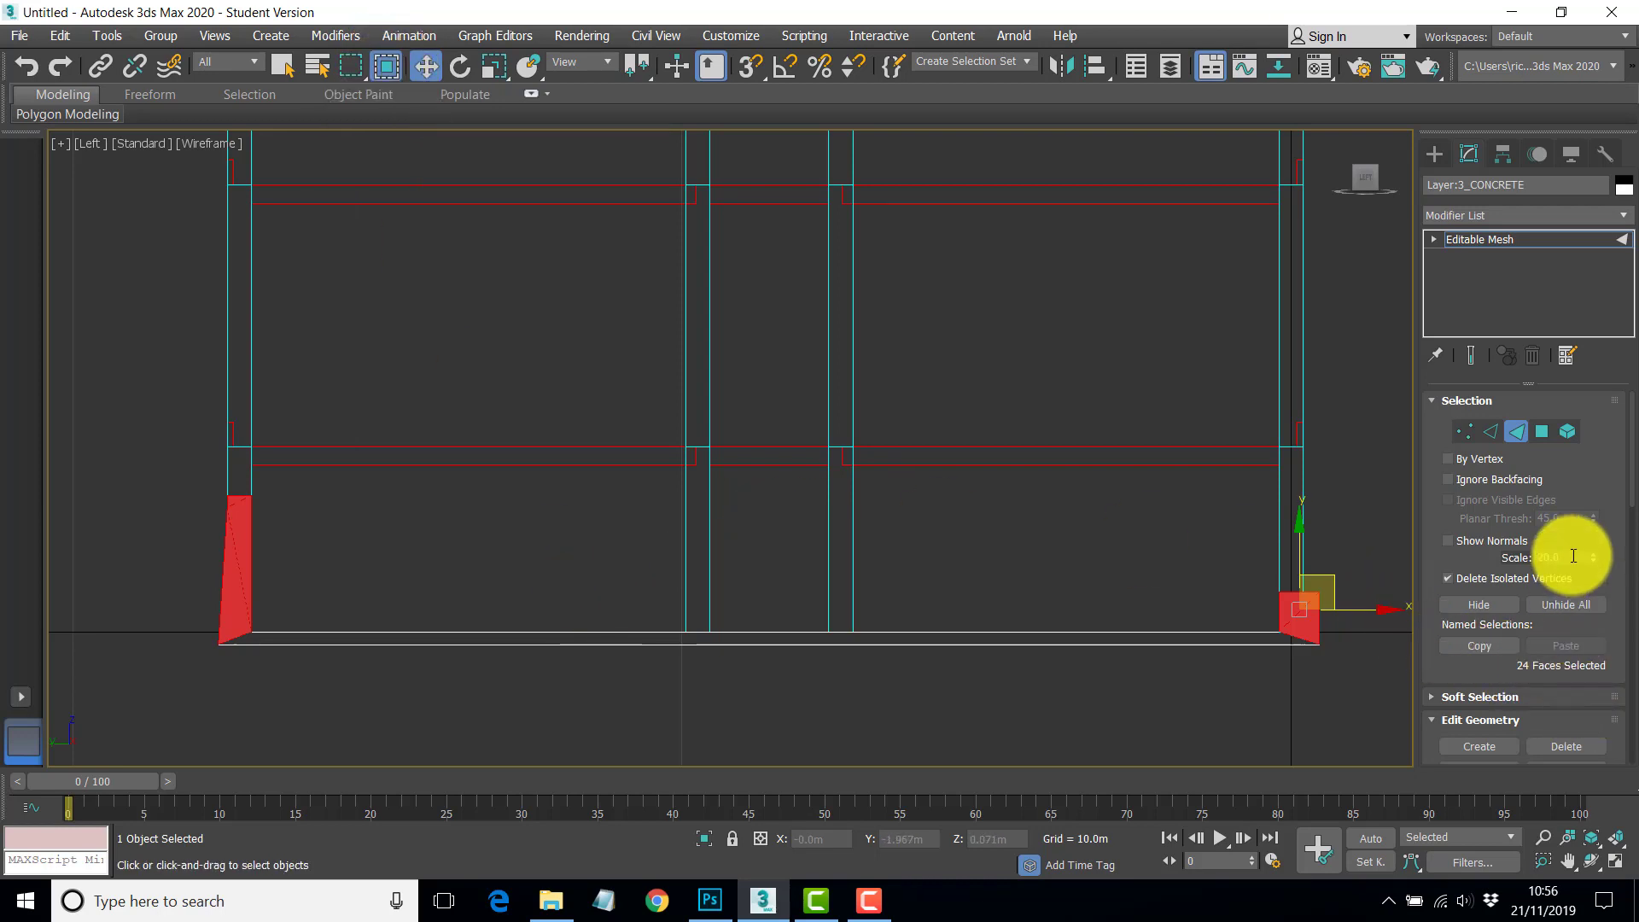
# - Detach the selected wall faces as a separate object named Layer:3_CONCRETE_WALL
pyautogui.scroll(-4, 1580, 476)
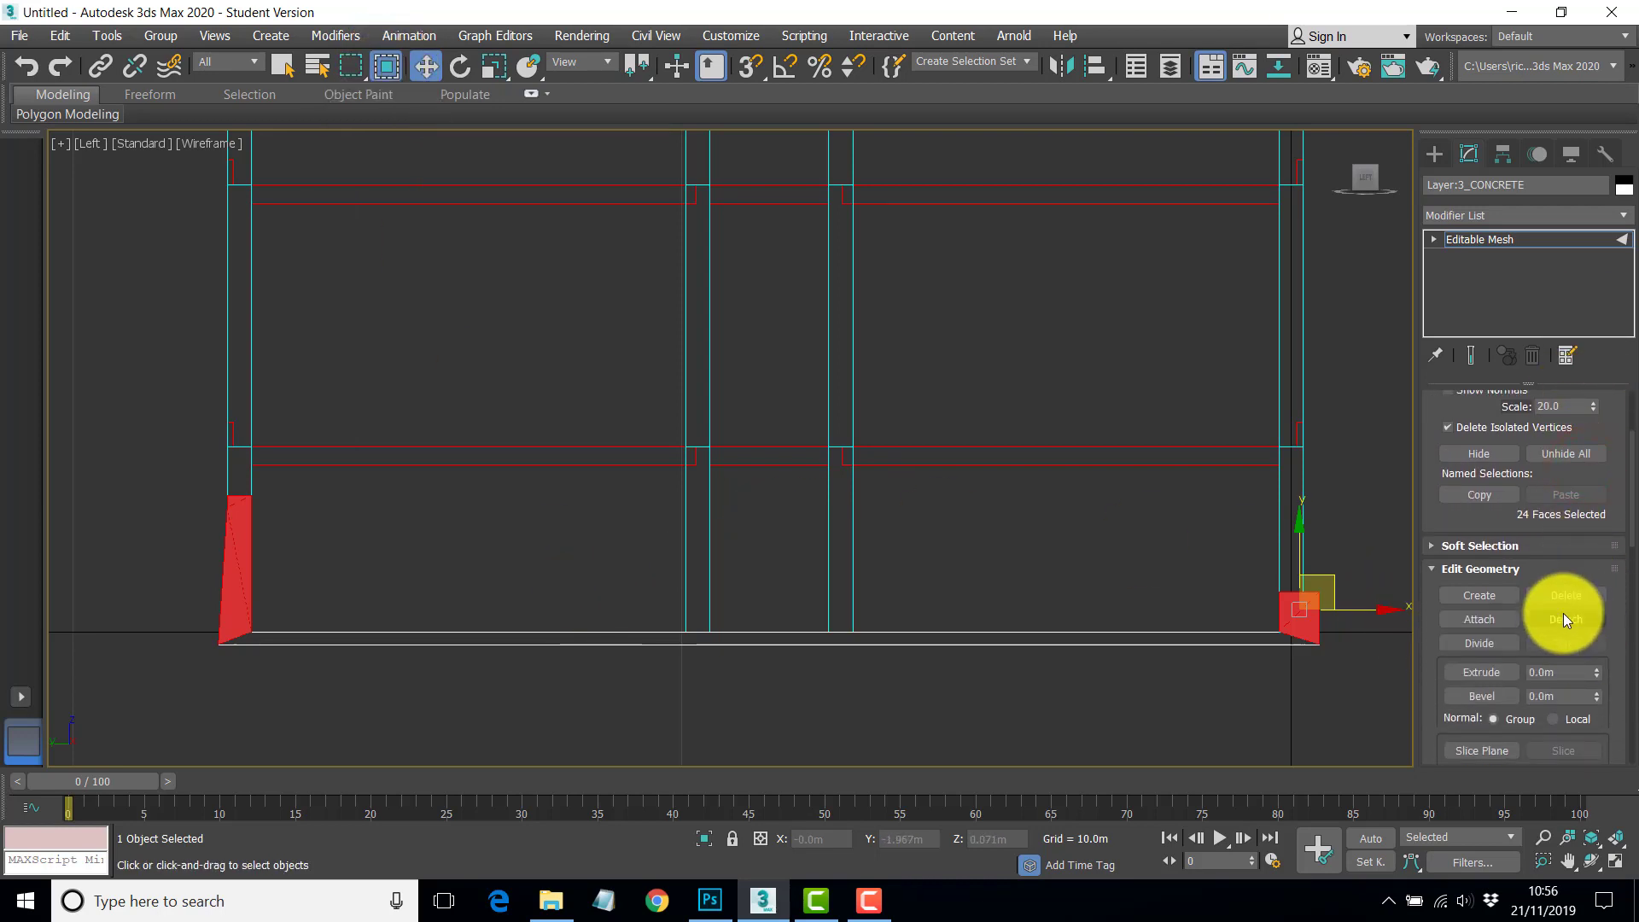
pyautogui.click(1565, 618)
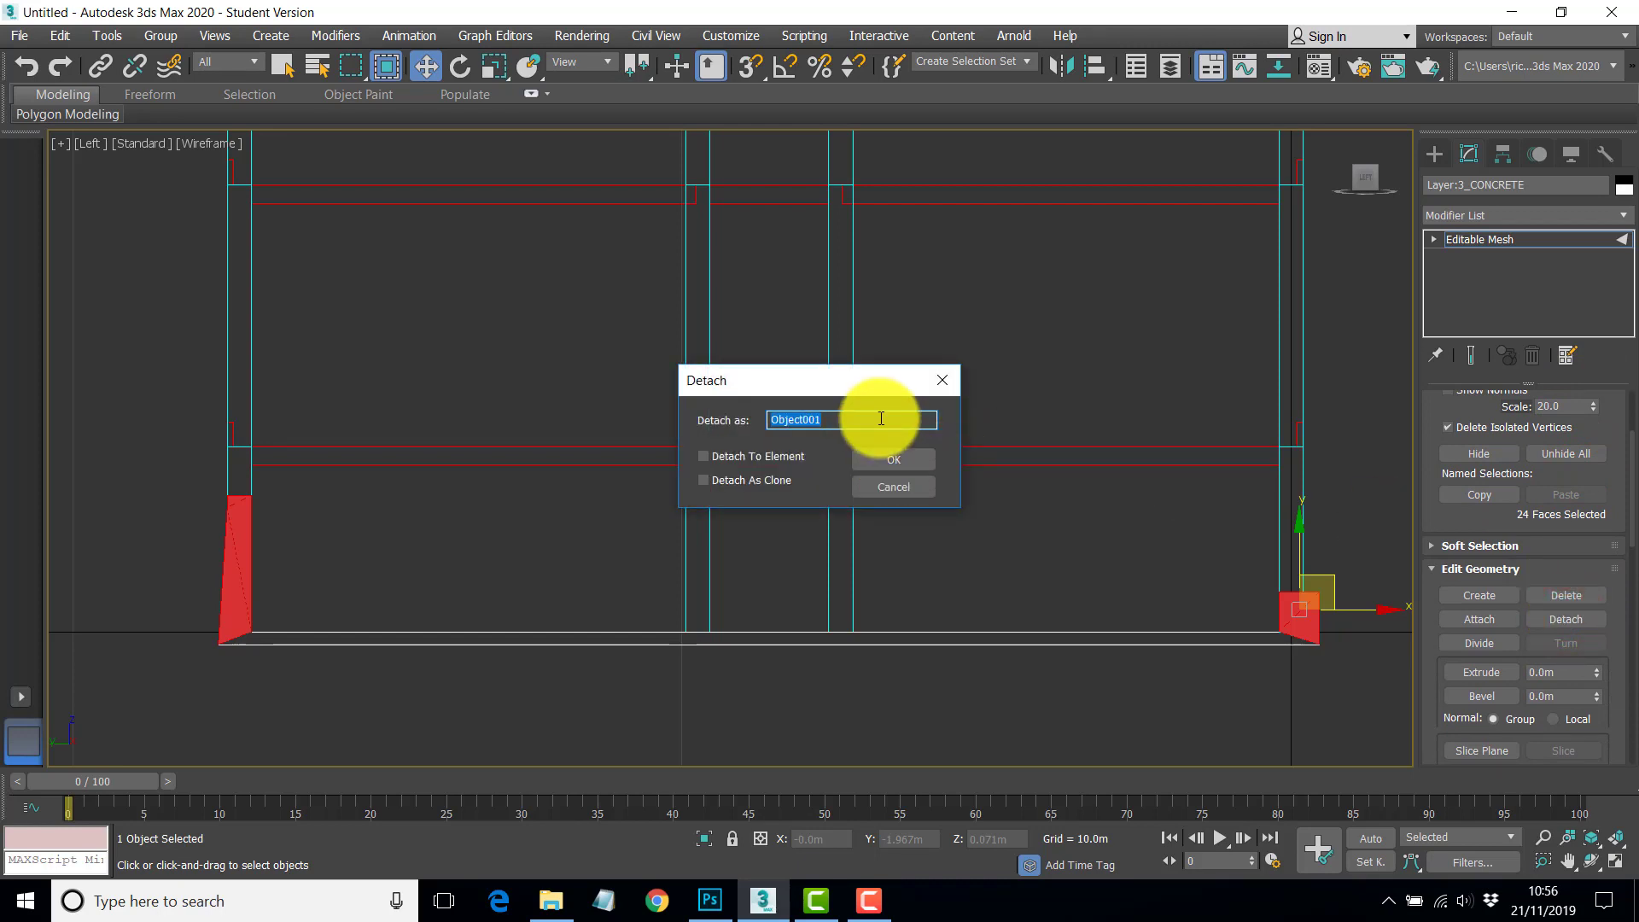
pyautogui.press('BackSpace')
pyautogui.write('Layer:3_CONCRETE_WALL')
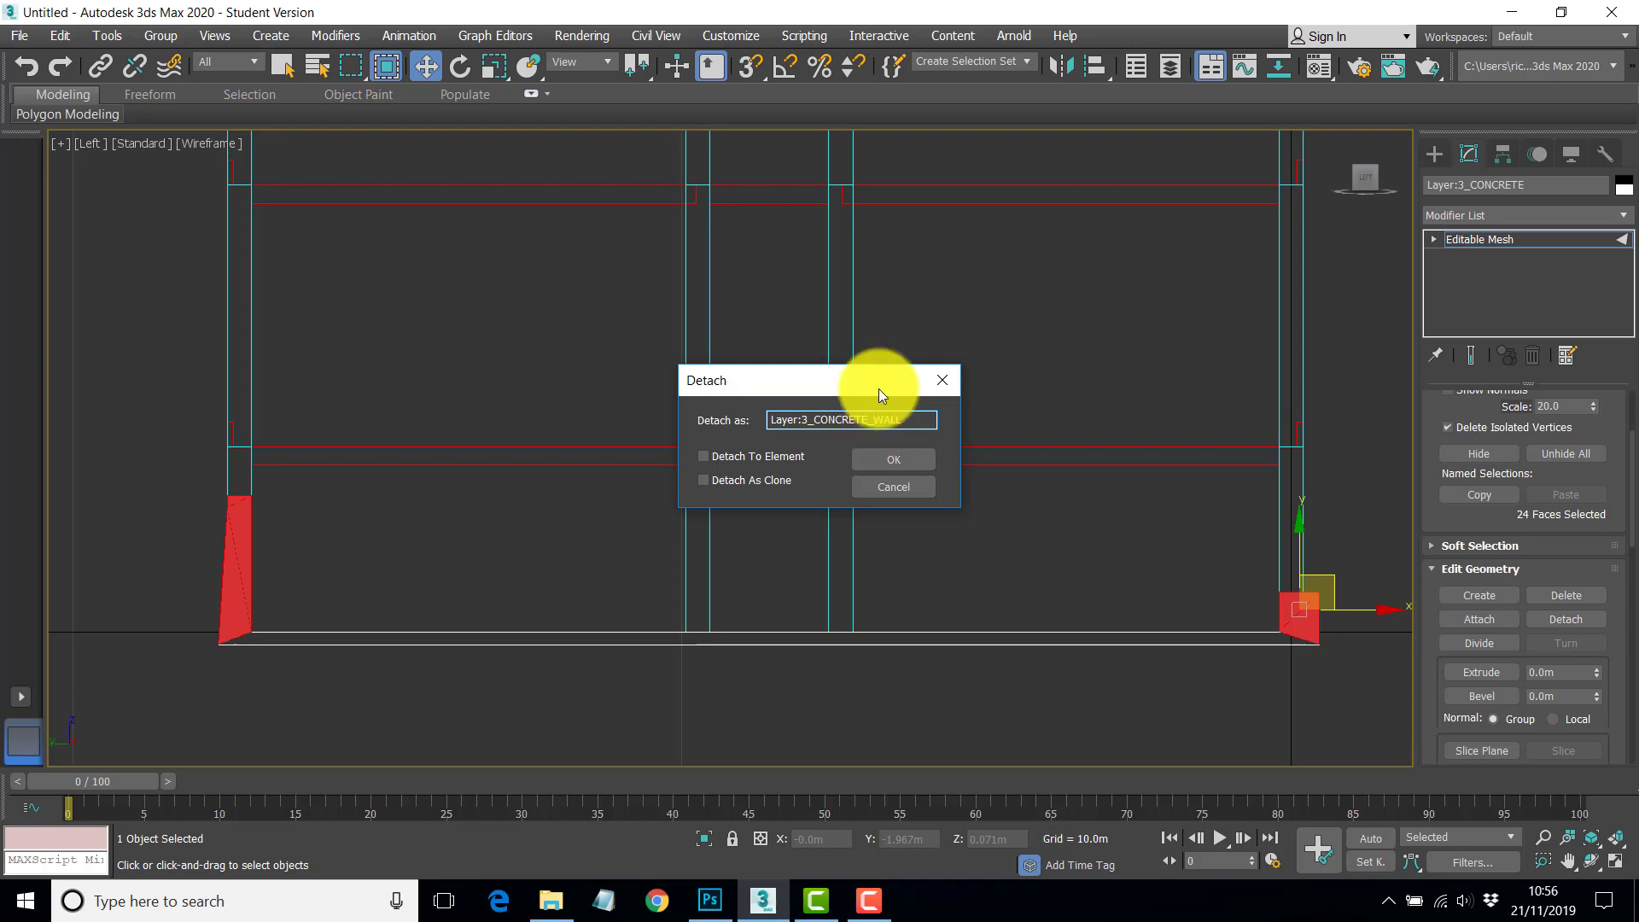
pyautogui.click(894, 461)
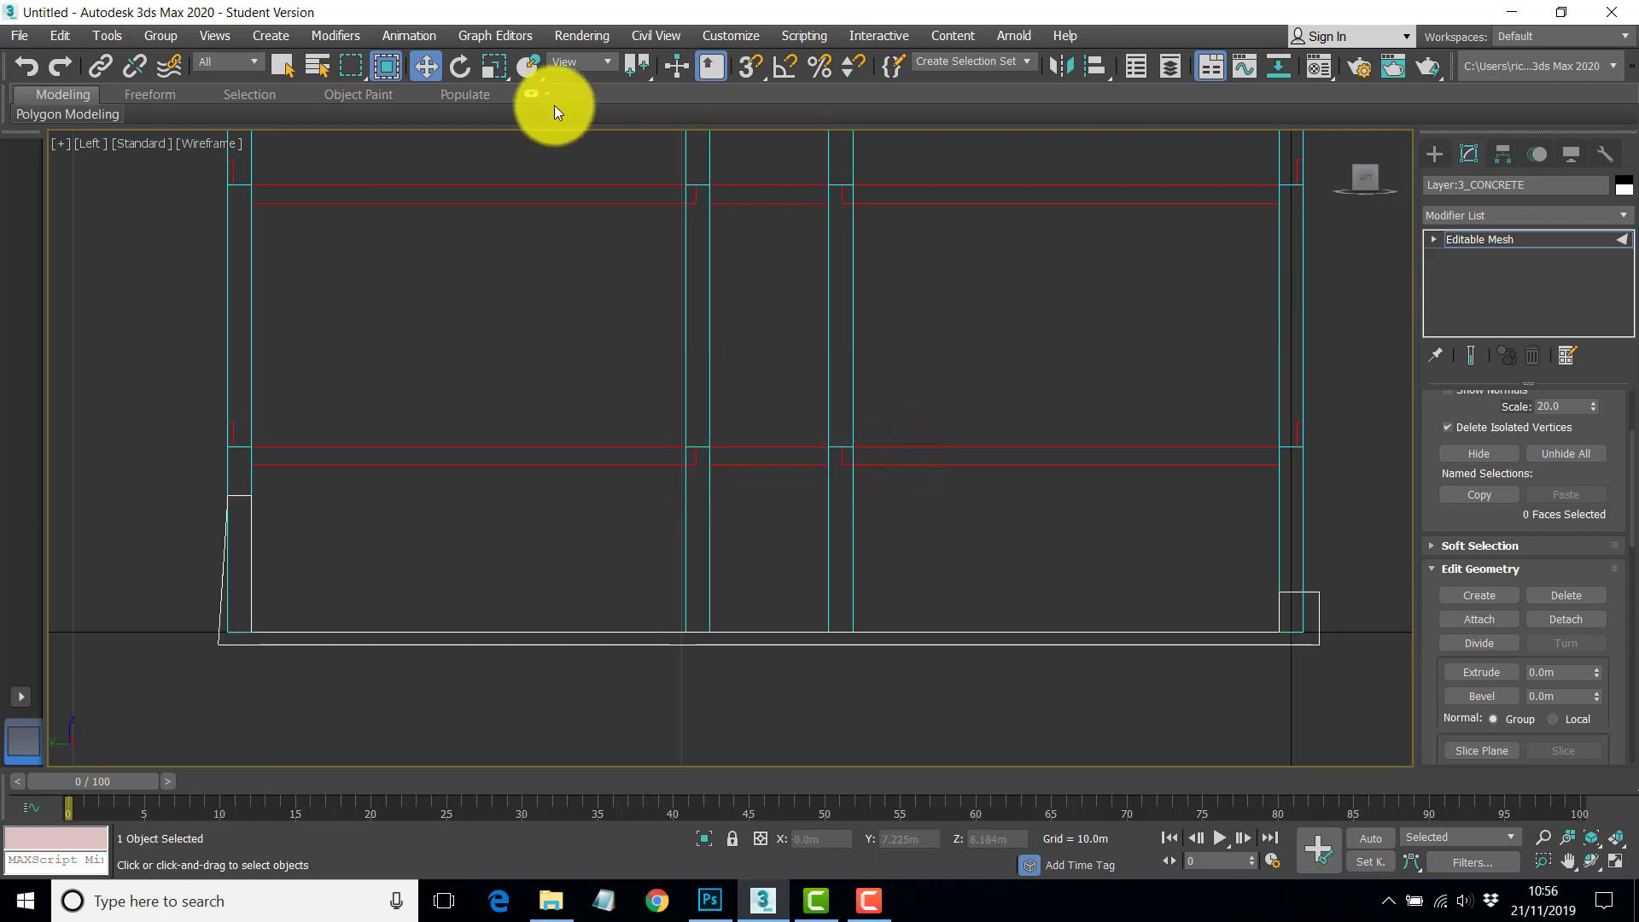
# - Check the scene's object list for the detached wall, leave face editing on the base, and clear the selection
pyautogui.click(319, 64)
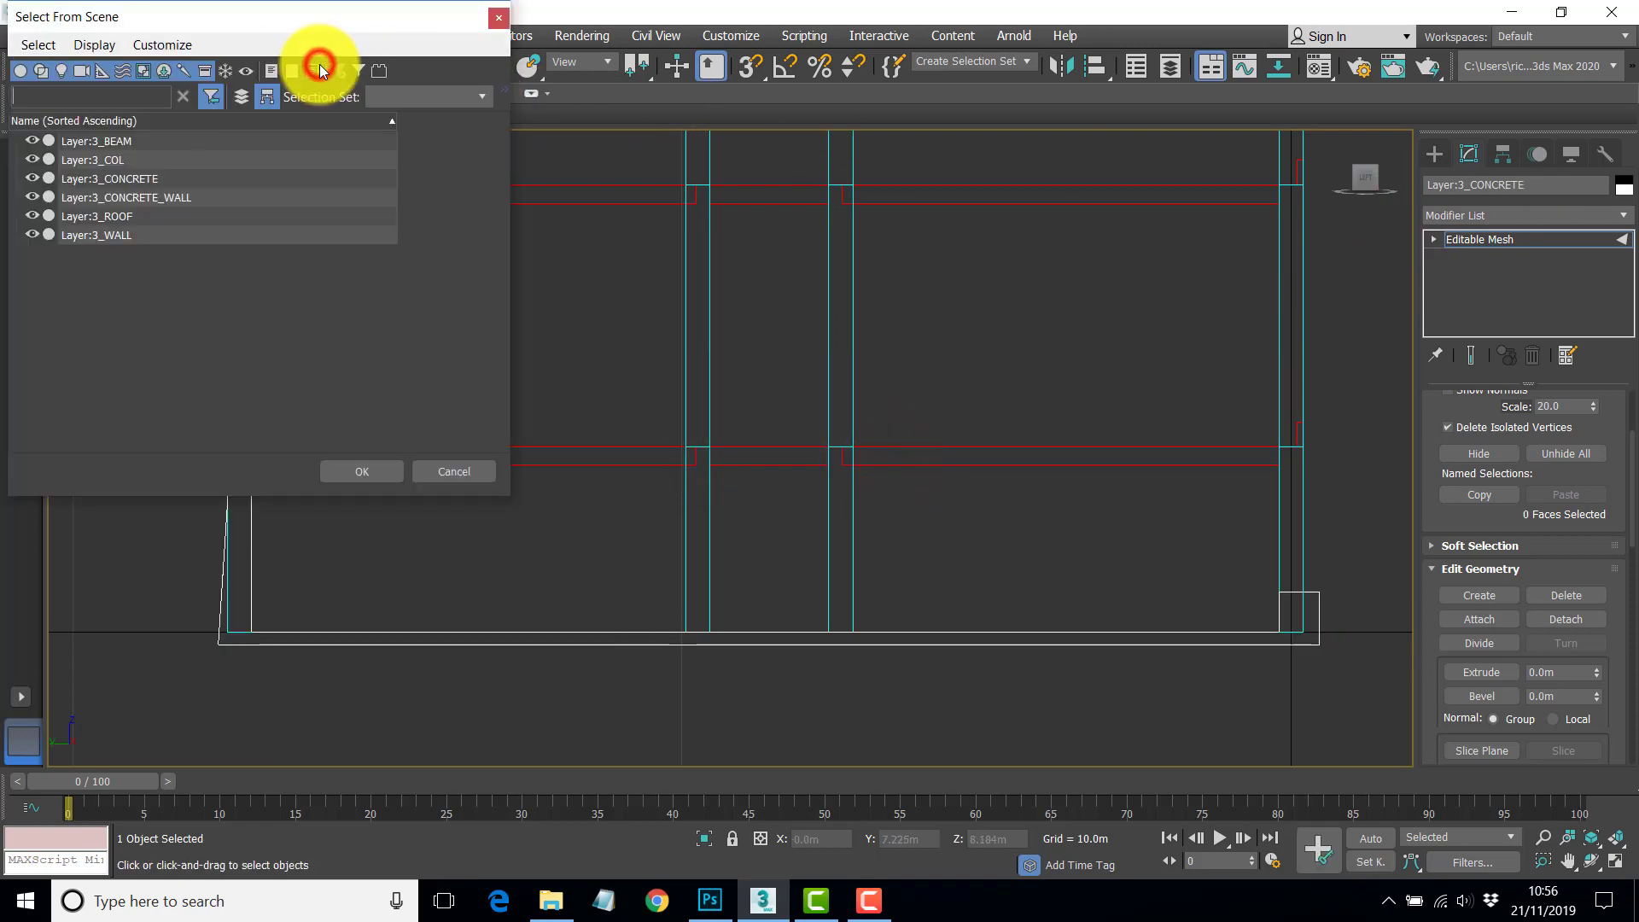
pyautogui.click(363, 471)
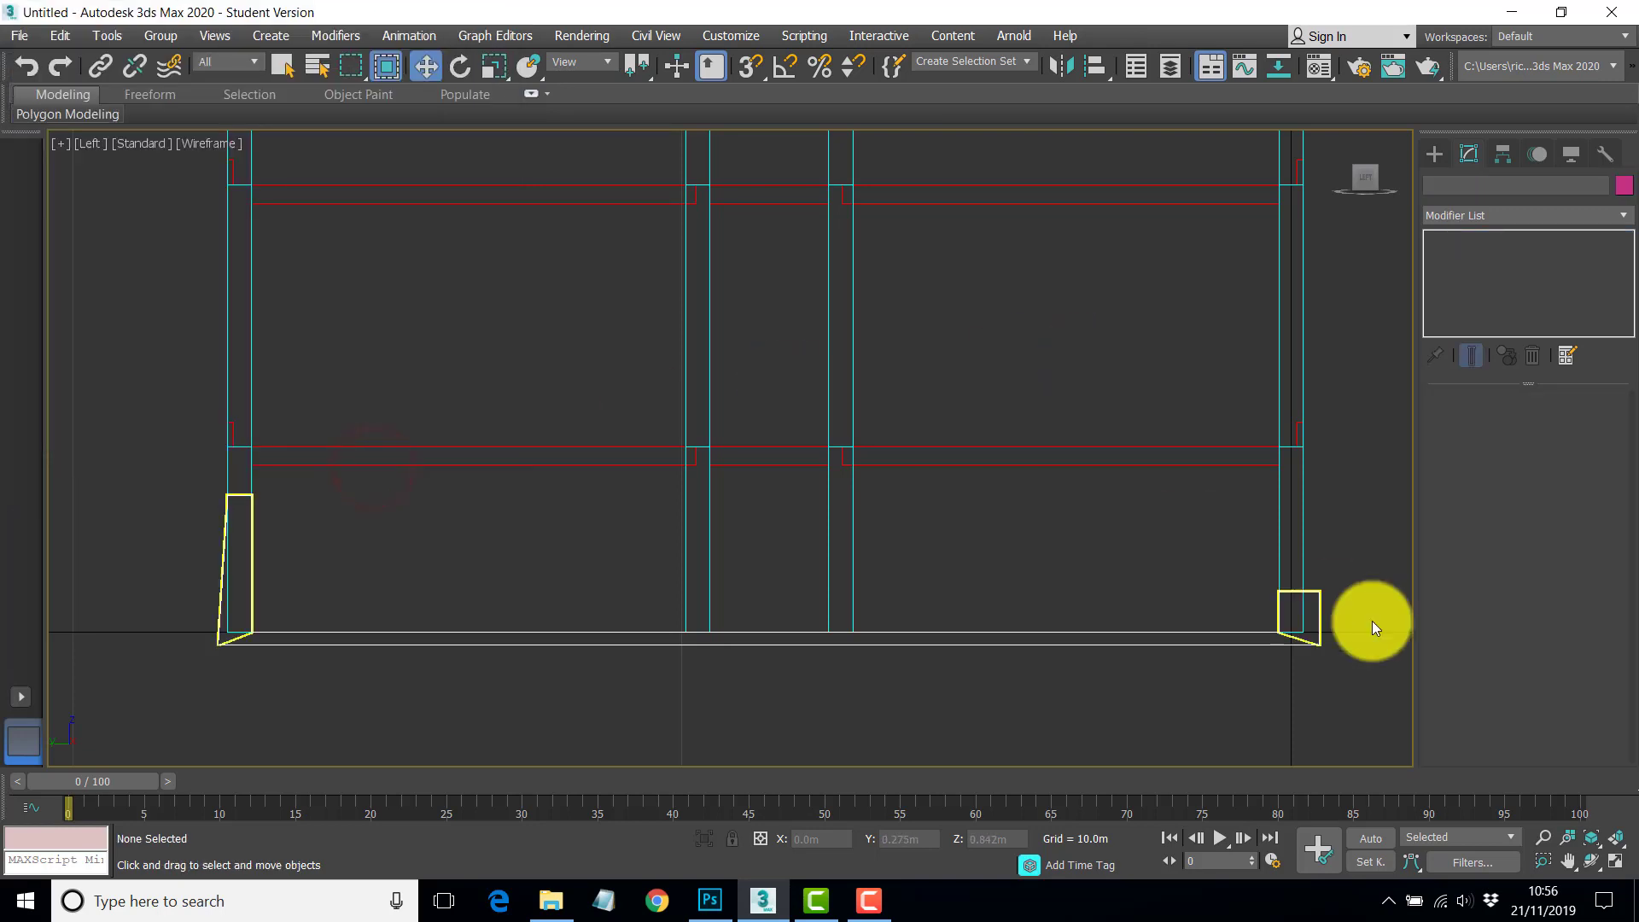
pyautogui.click(1320, 621)
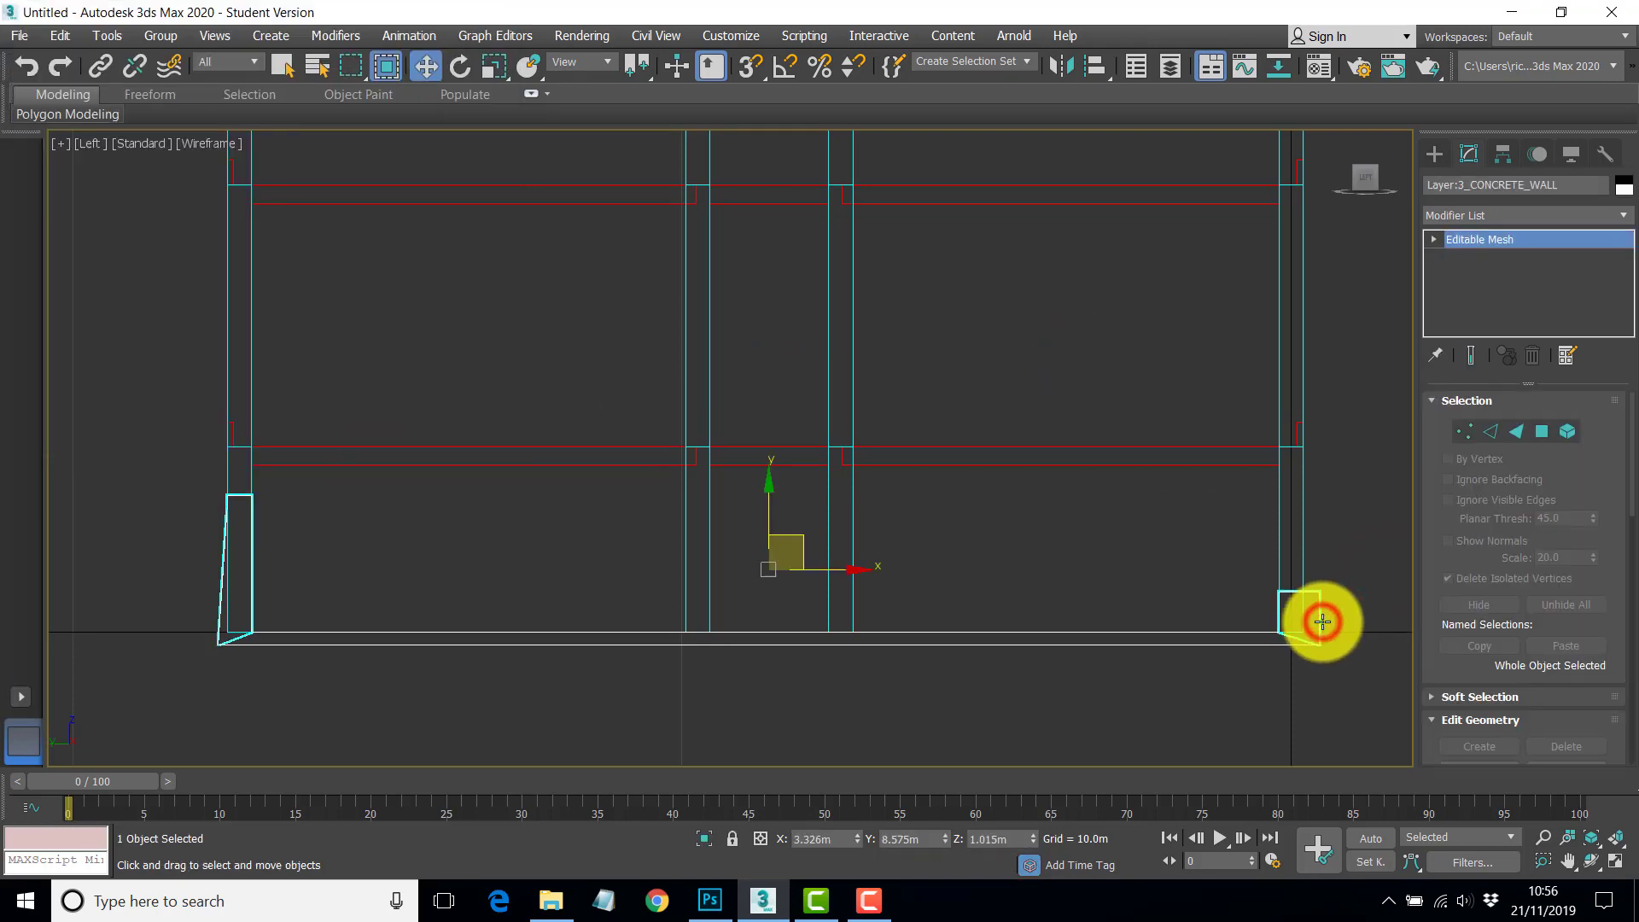
pyautogui.press('3')
pyautogui.click(1308, 606)
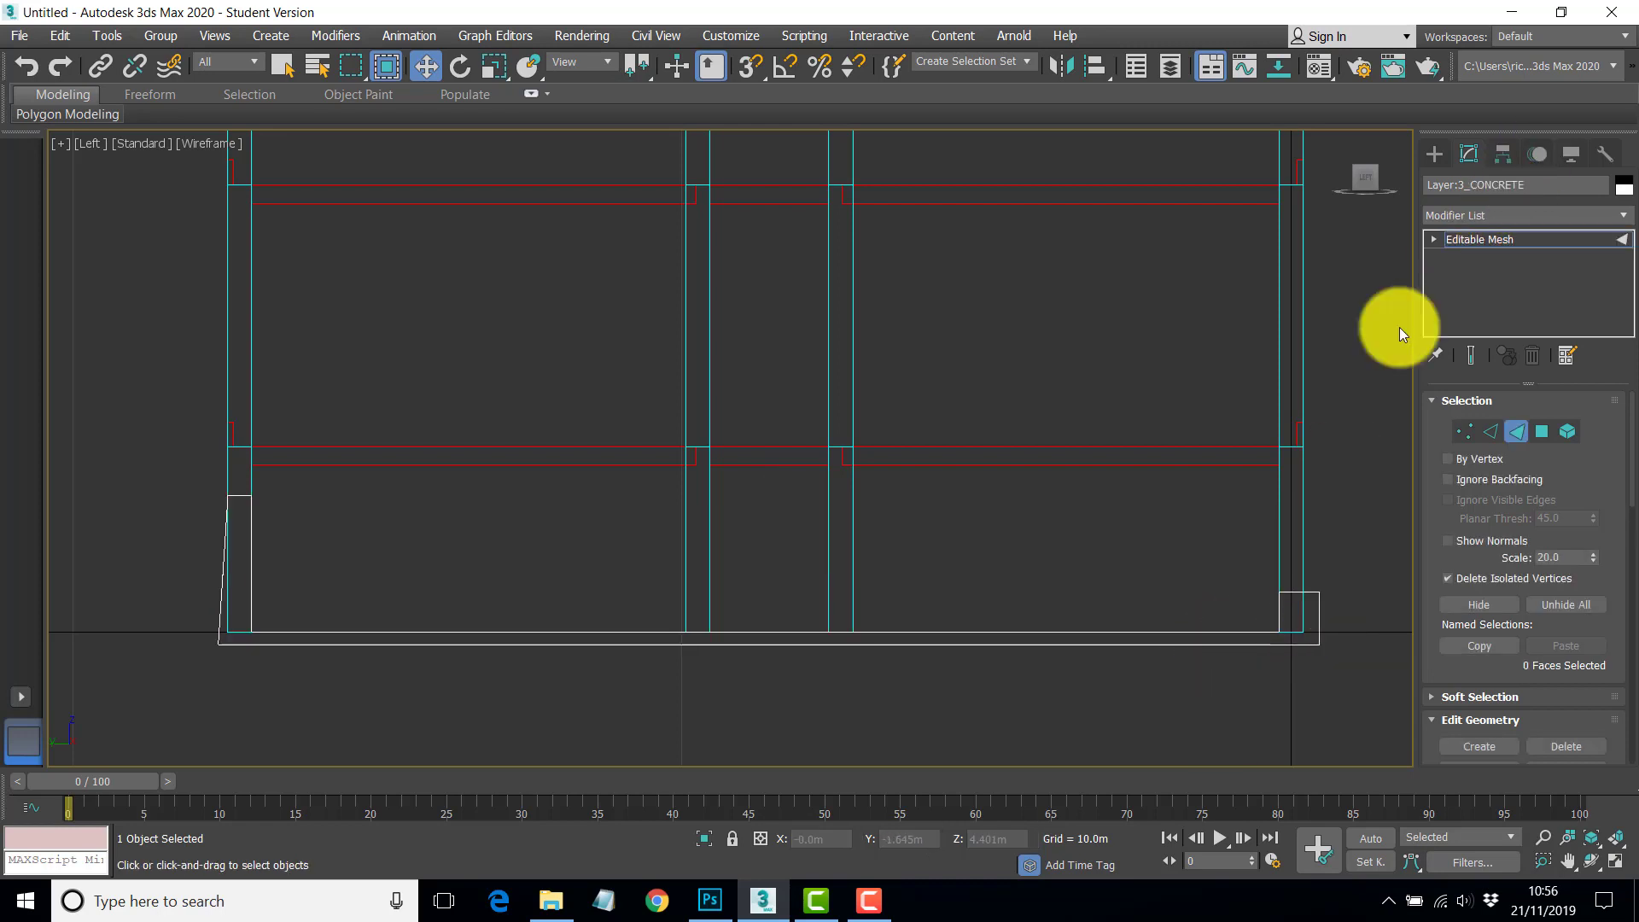
pyautogui.click(1189, 645)
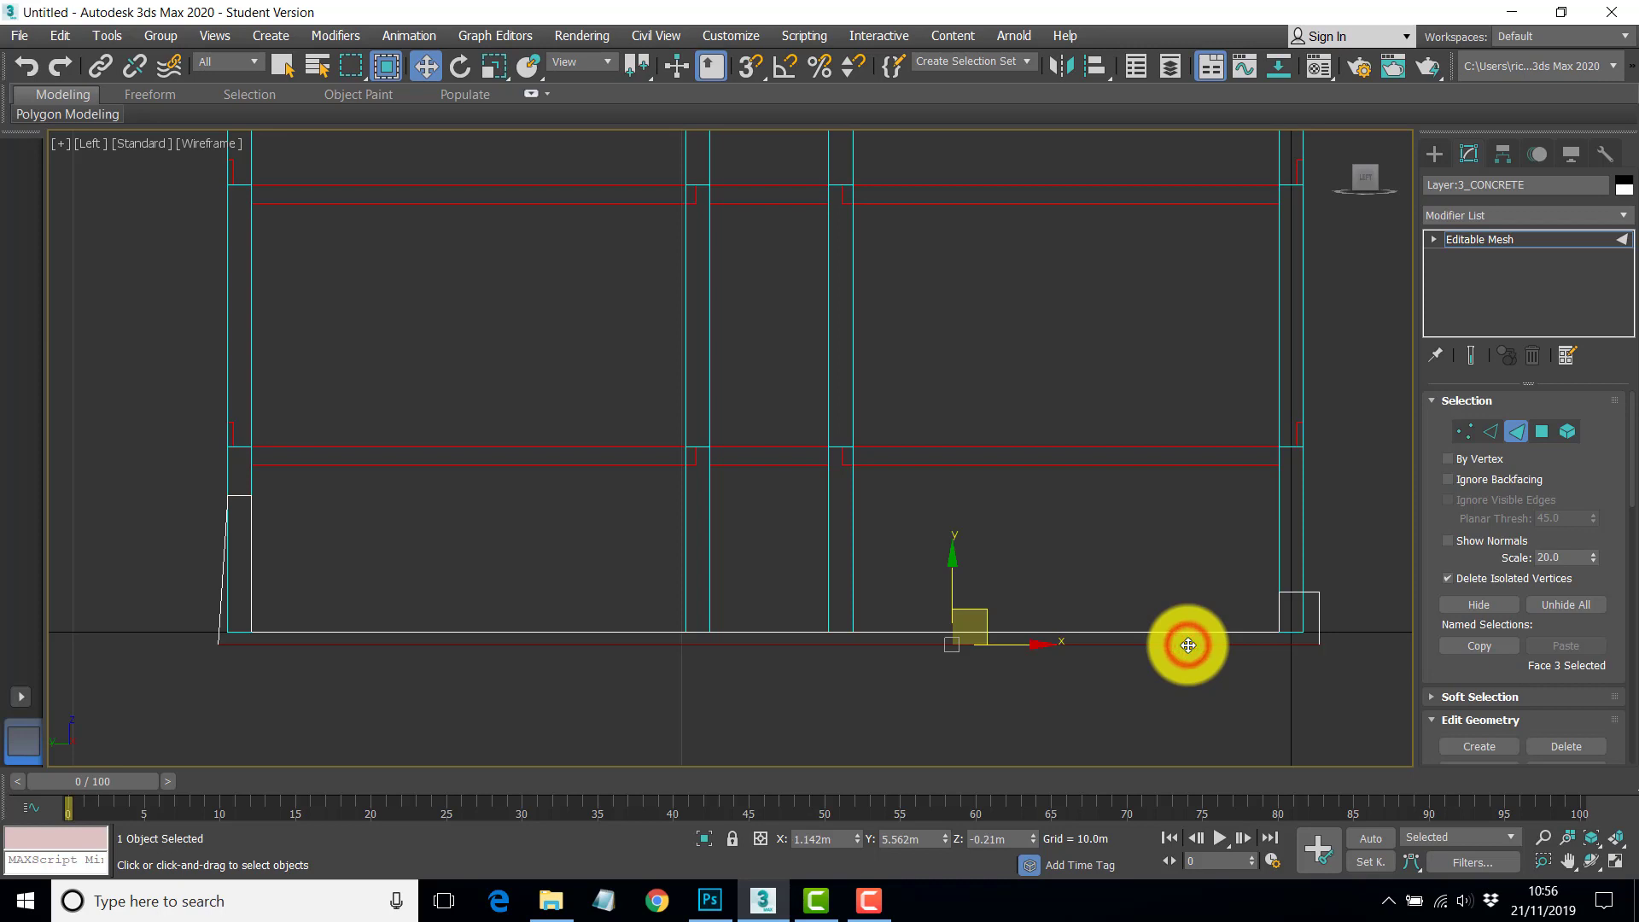
pyautogui.click(1513, 431)
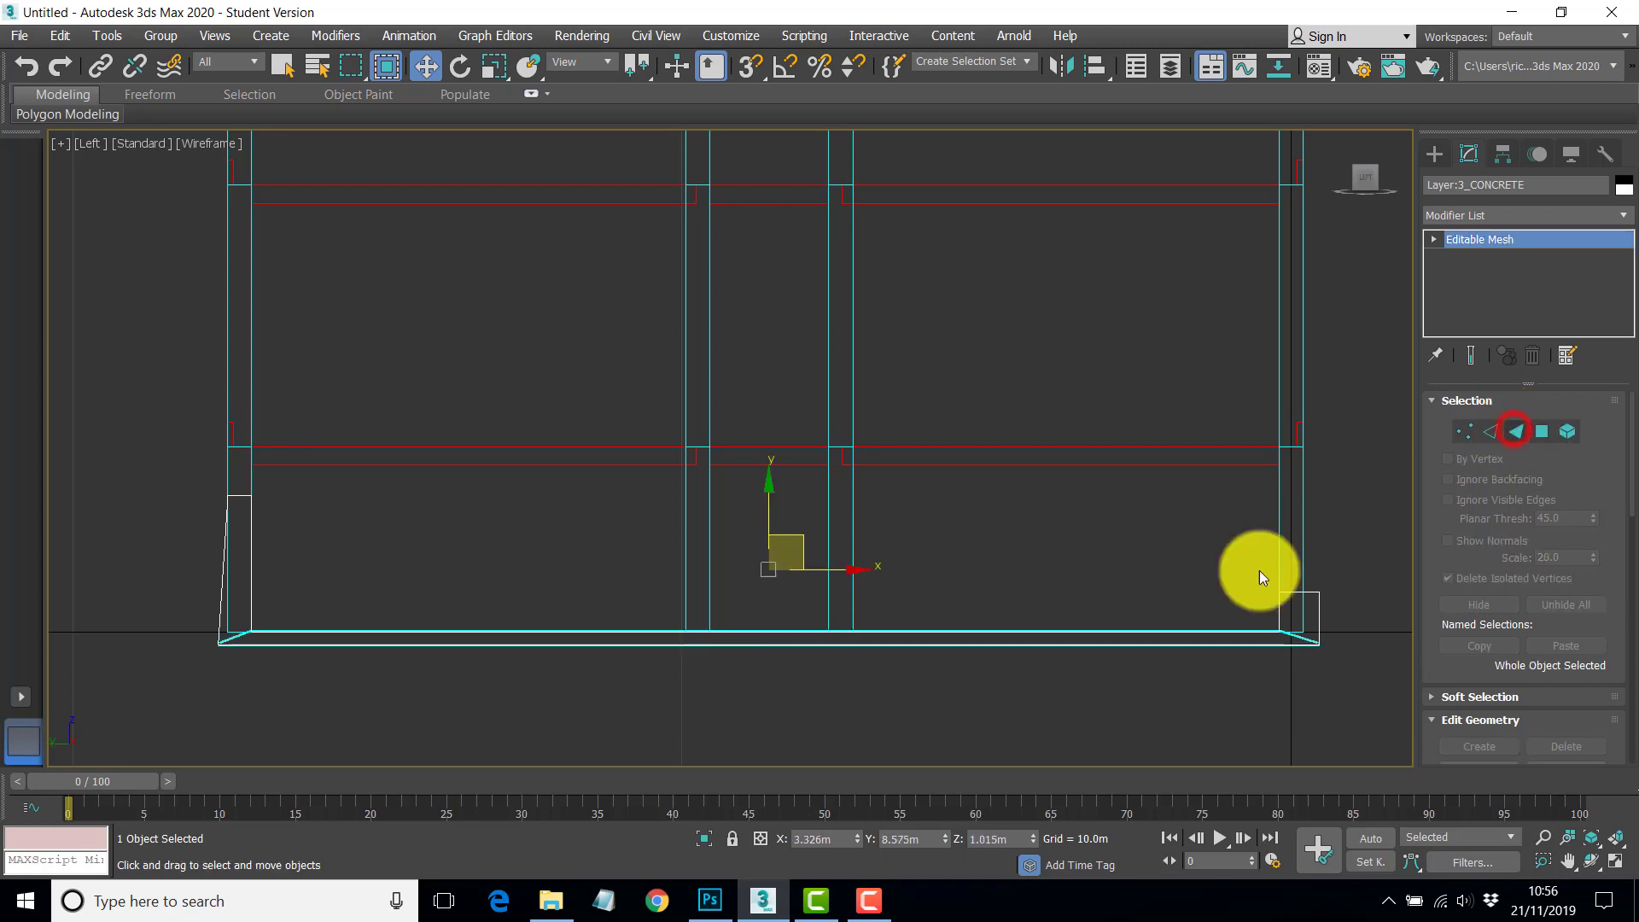
pyautogui.click(1142, 684)
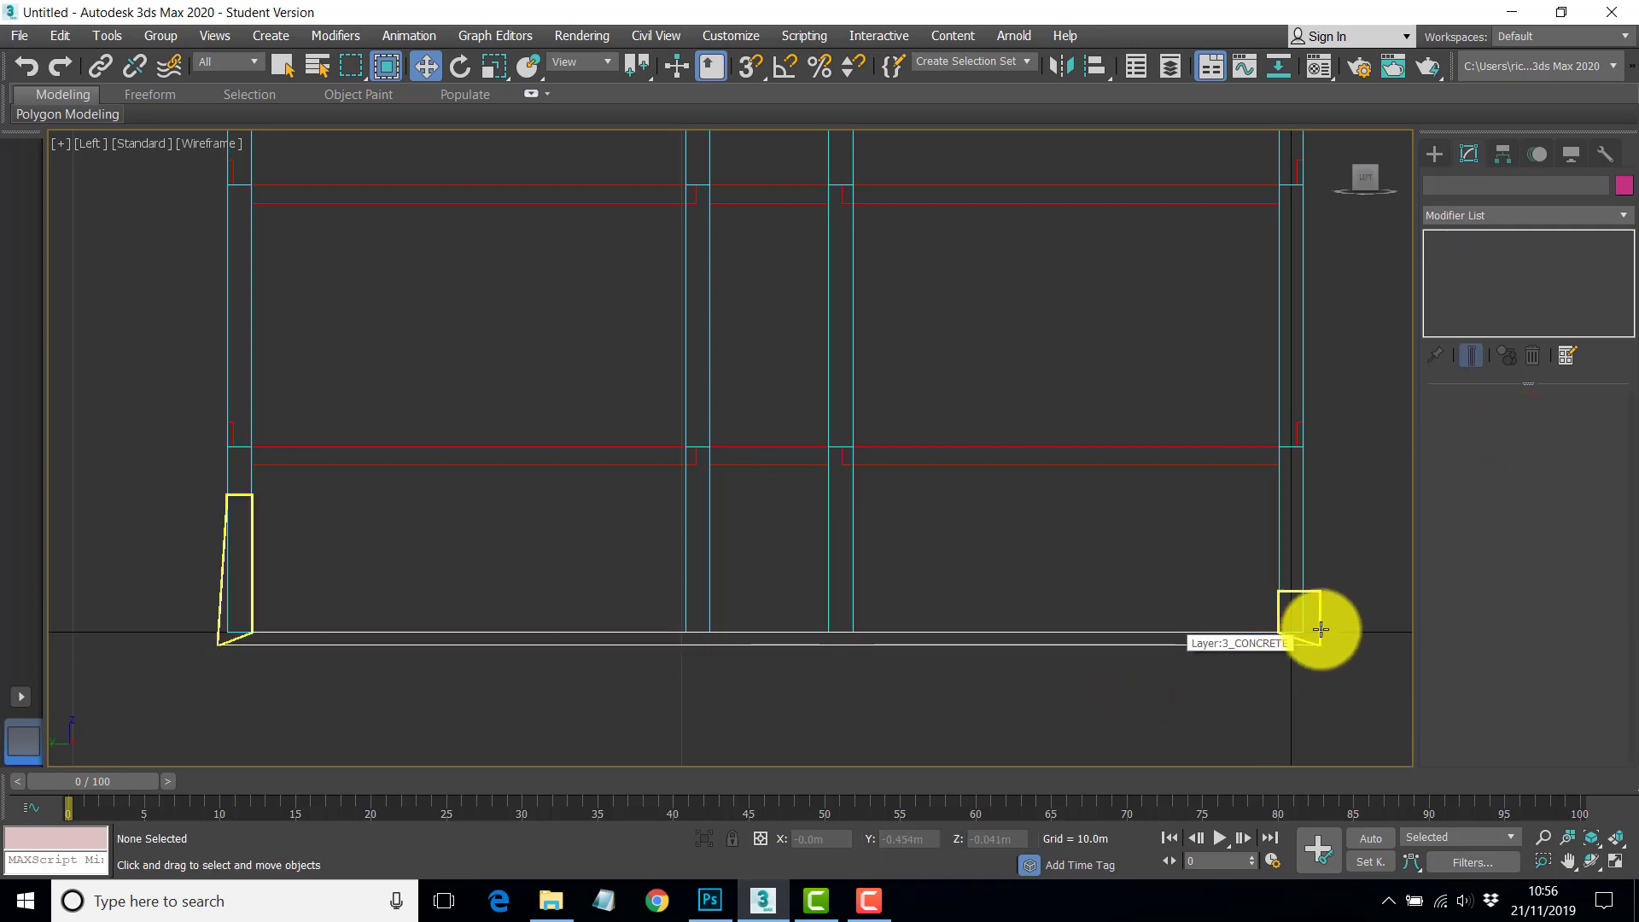
# - Rename the remaining Layer:3_CONCRETE floor slab as Layer:3_WOODEN_FLOOR and deselect it
pyautogui.click(1223, 639)
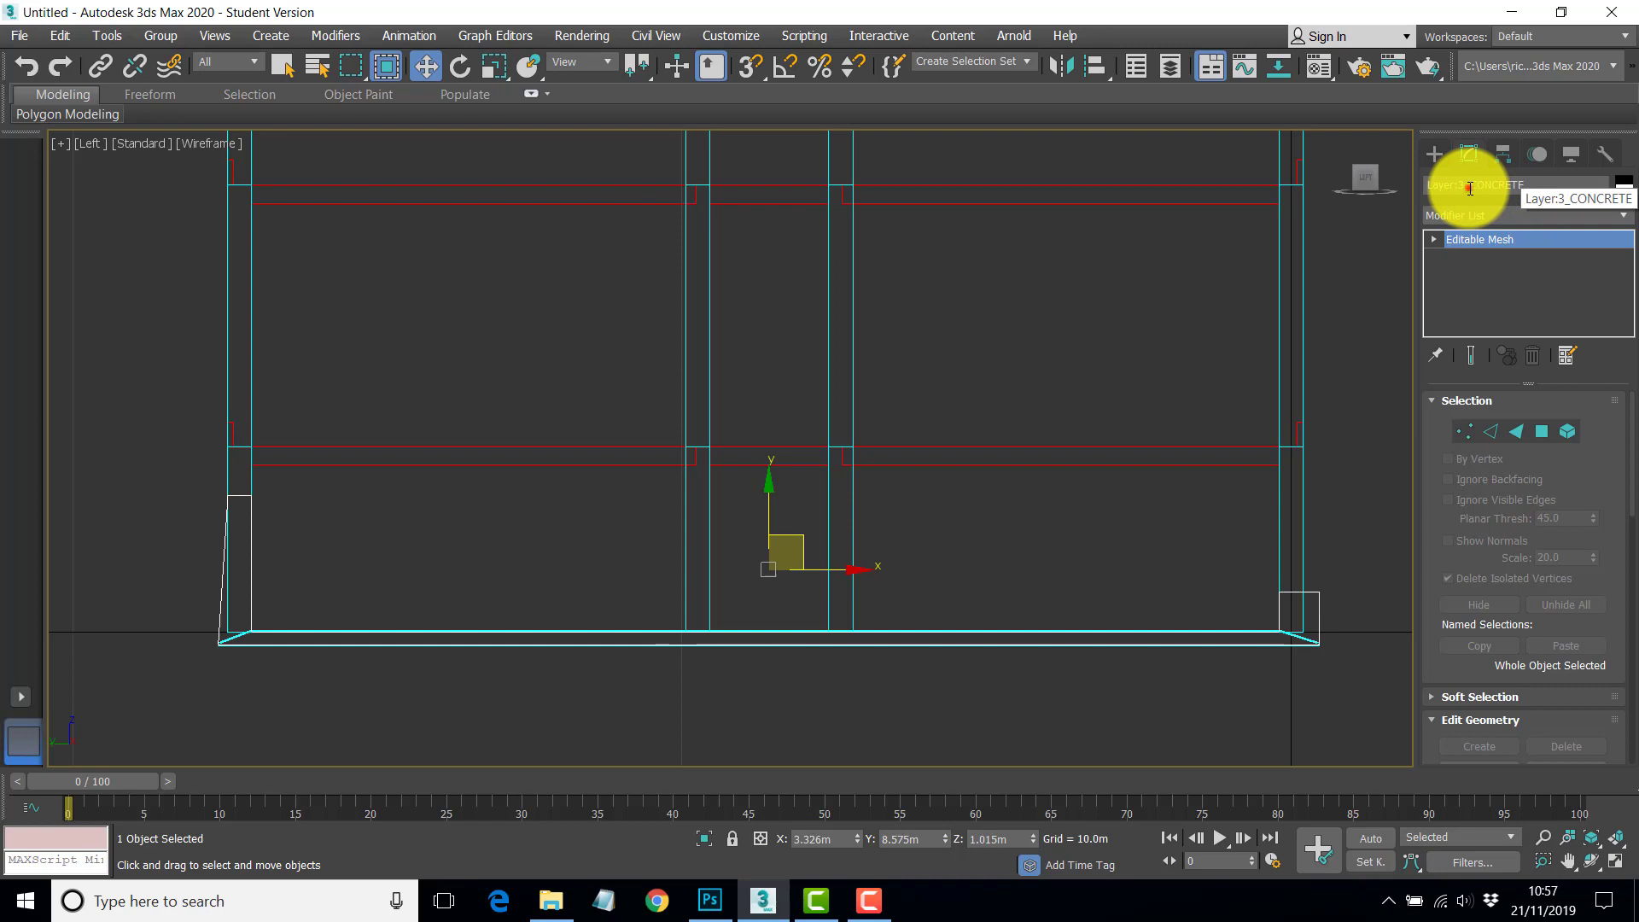
pyautogui.moveTo(1470, 186); pyautogui.dragTo(1576, 177)
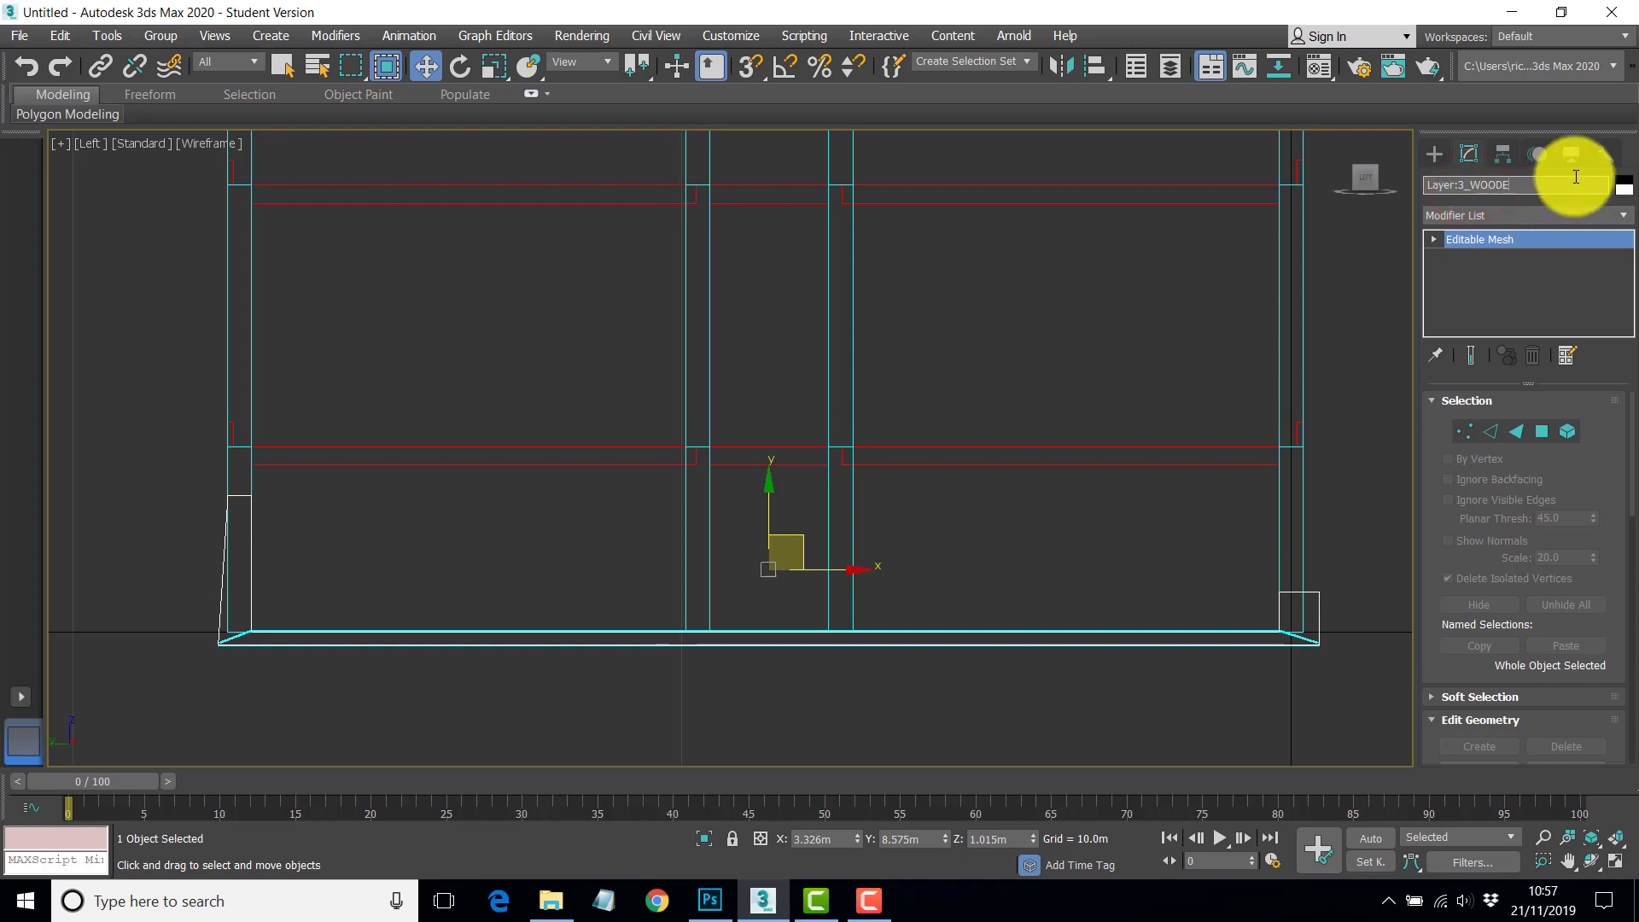
pyautogui.write('_WOODEN_FLOOR')
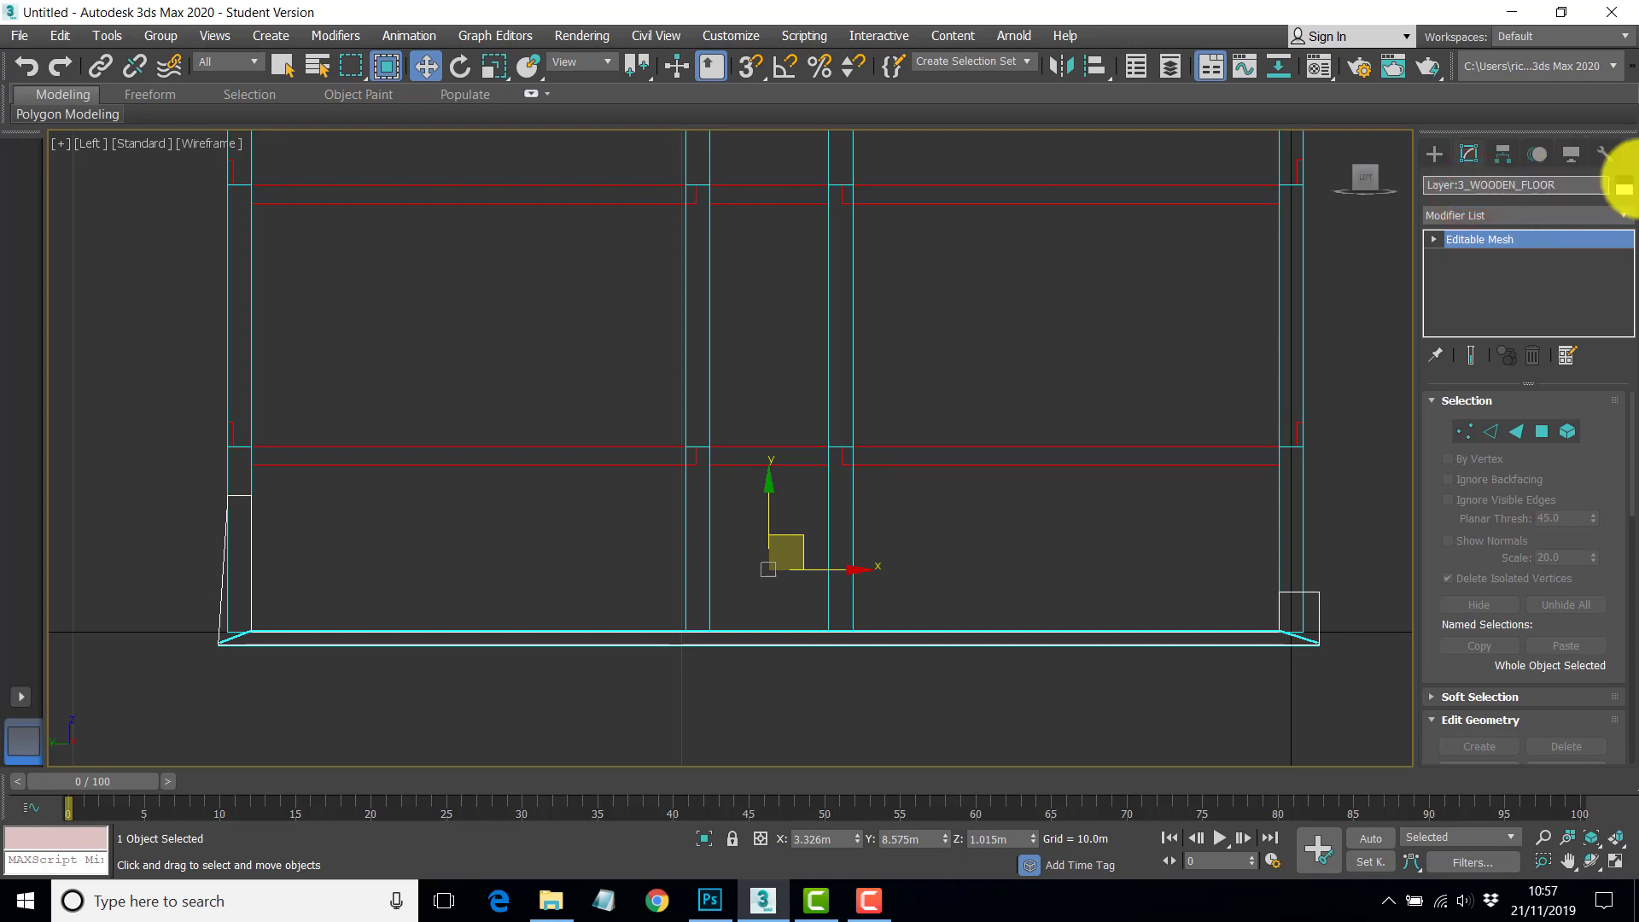
pyautogui.click(1148, 536)
# - Check that the wall and floor select separately, restore the four-viewport layout, and clear the selection
pyautogui.click(1324, 615)
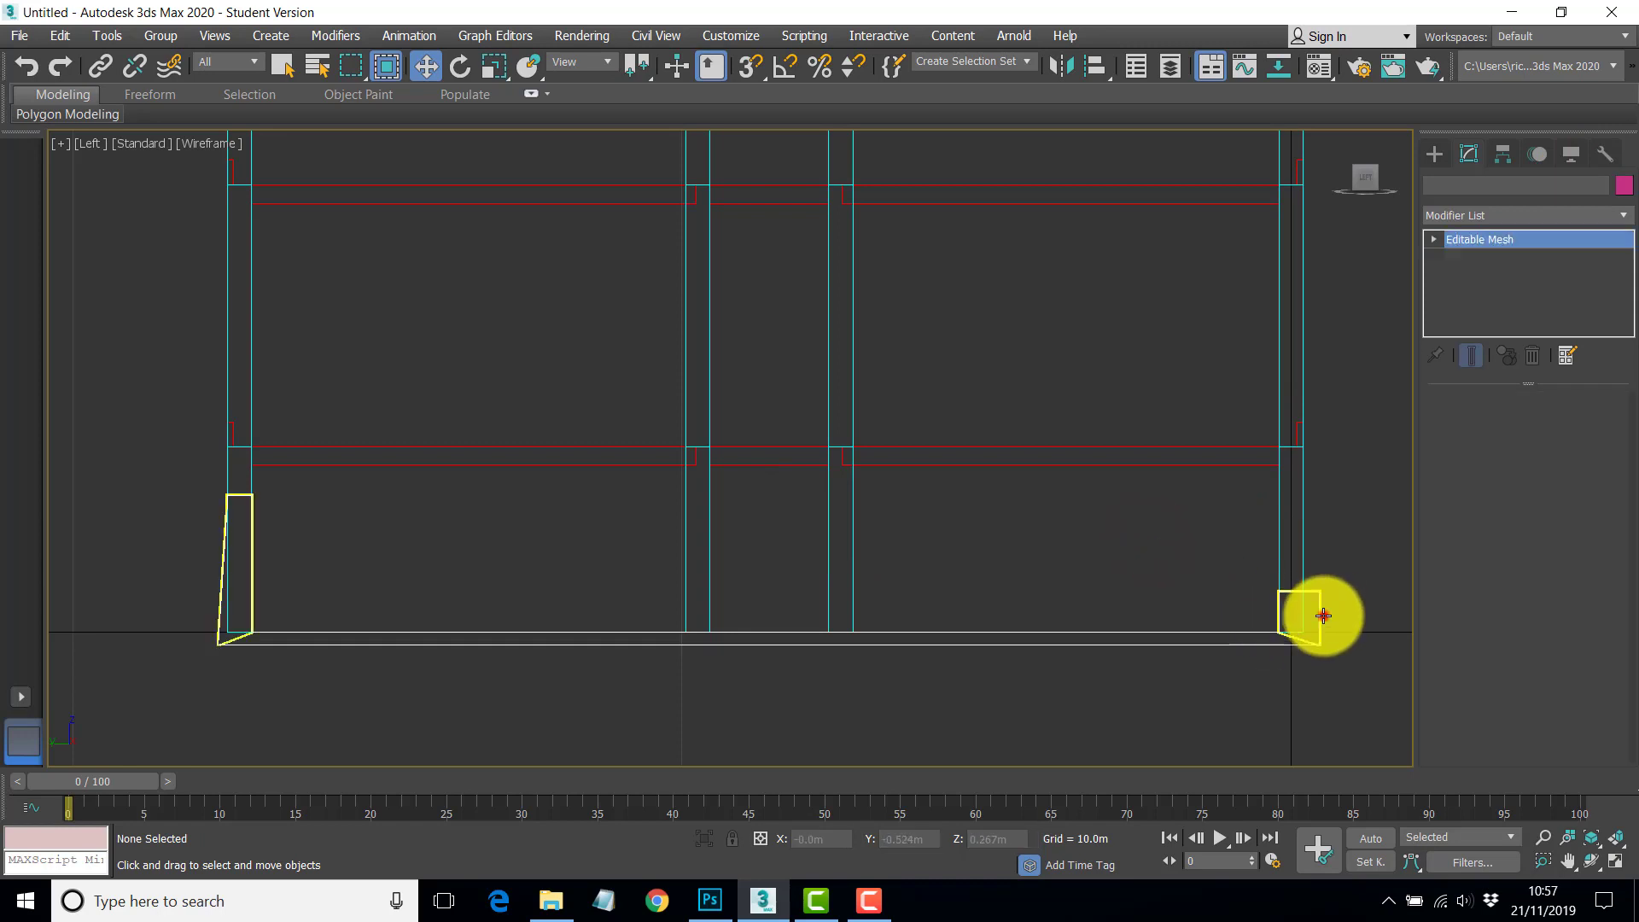
pyautogui.click(1251, 640)
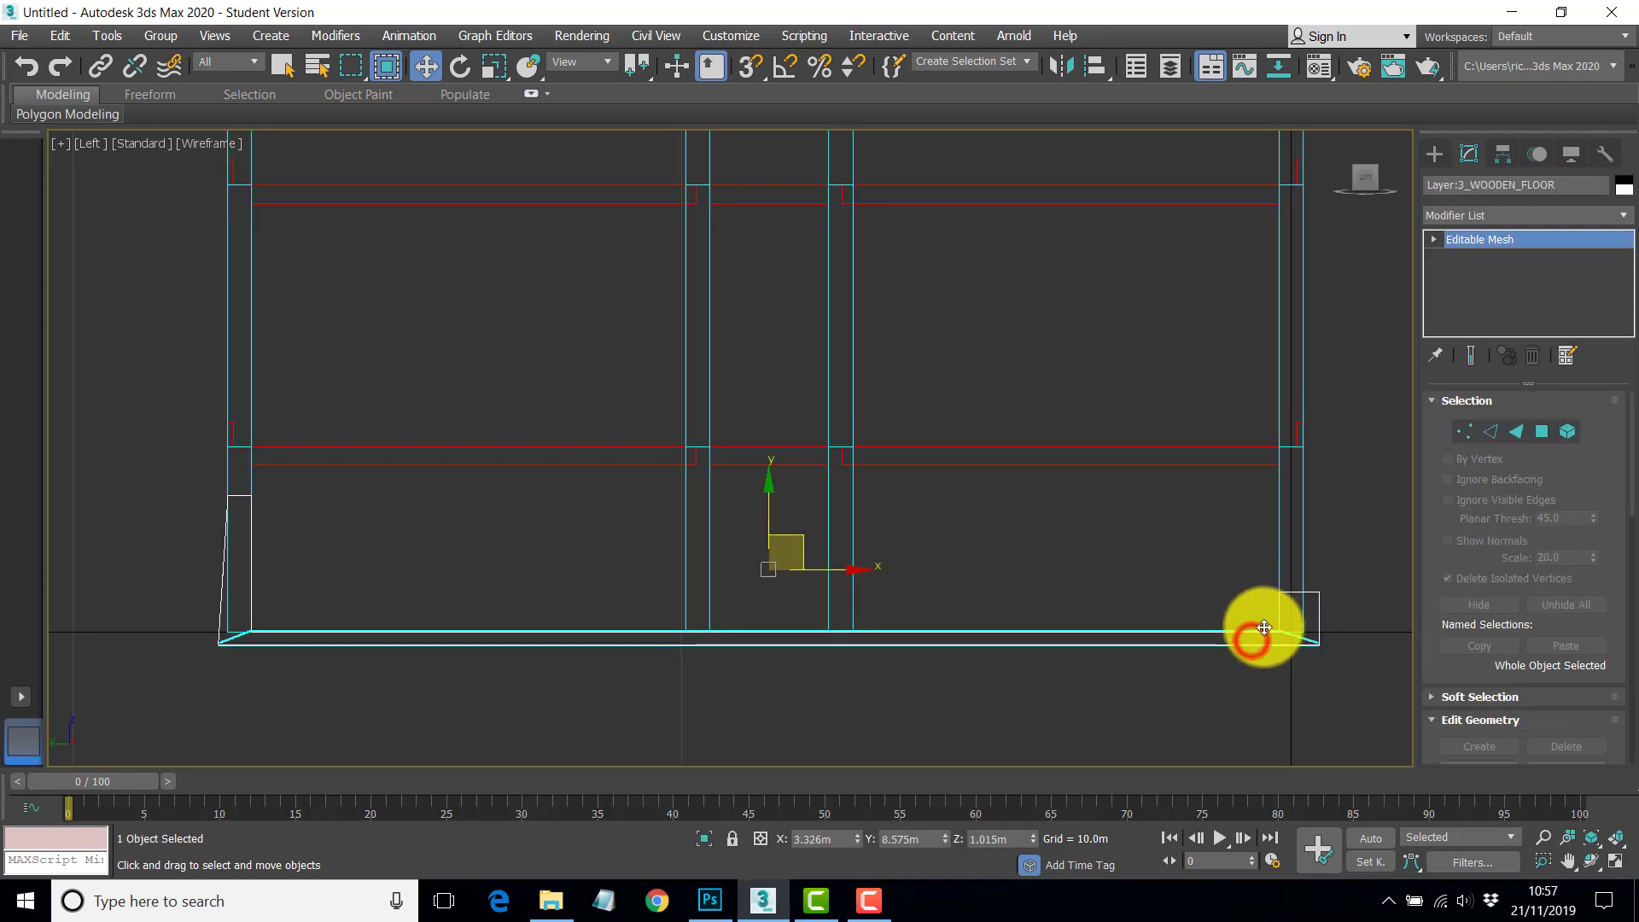
pyautogui.click(1614, 861)
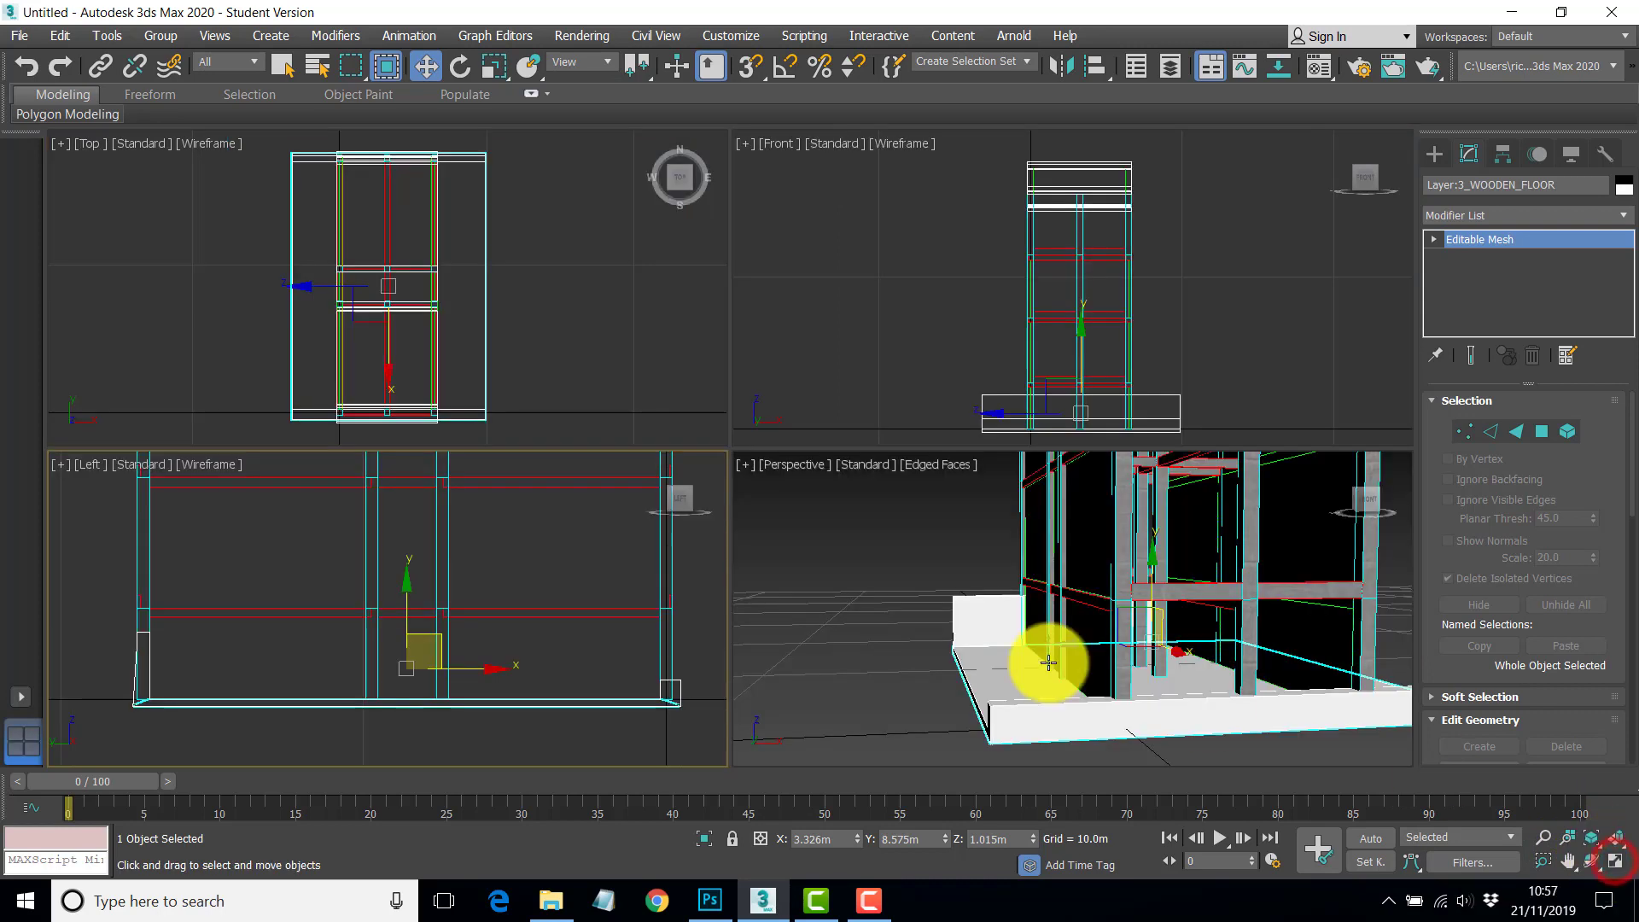
pyautogui.click(878, 664)
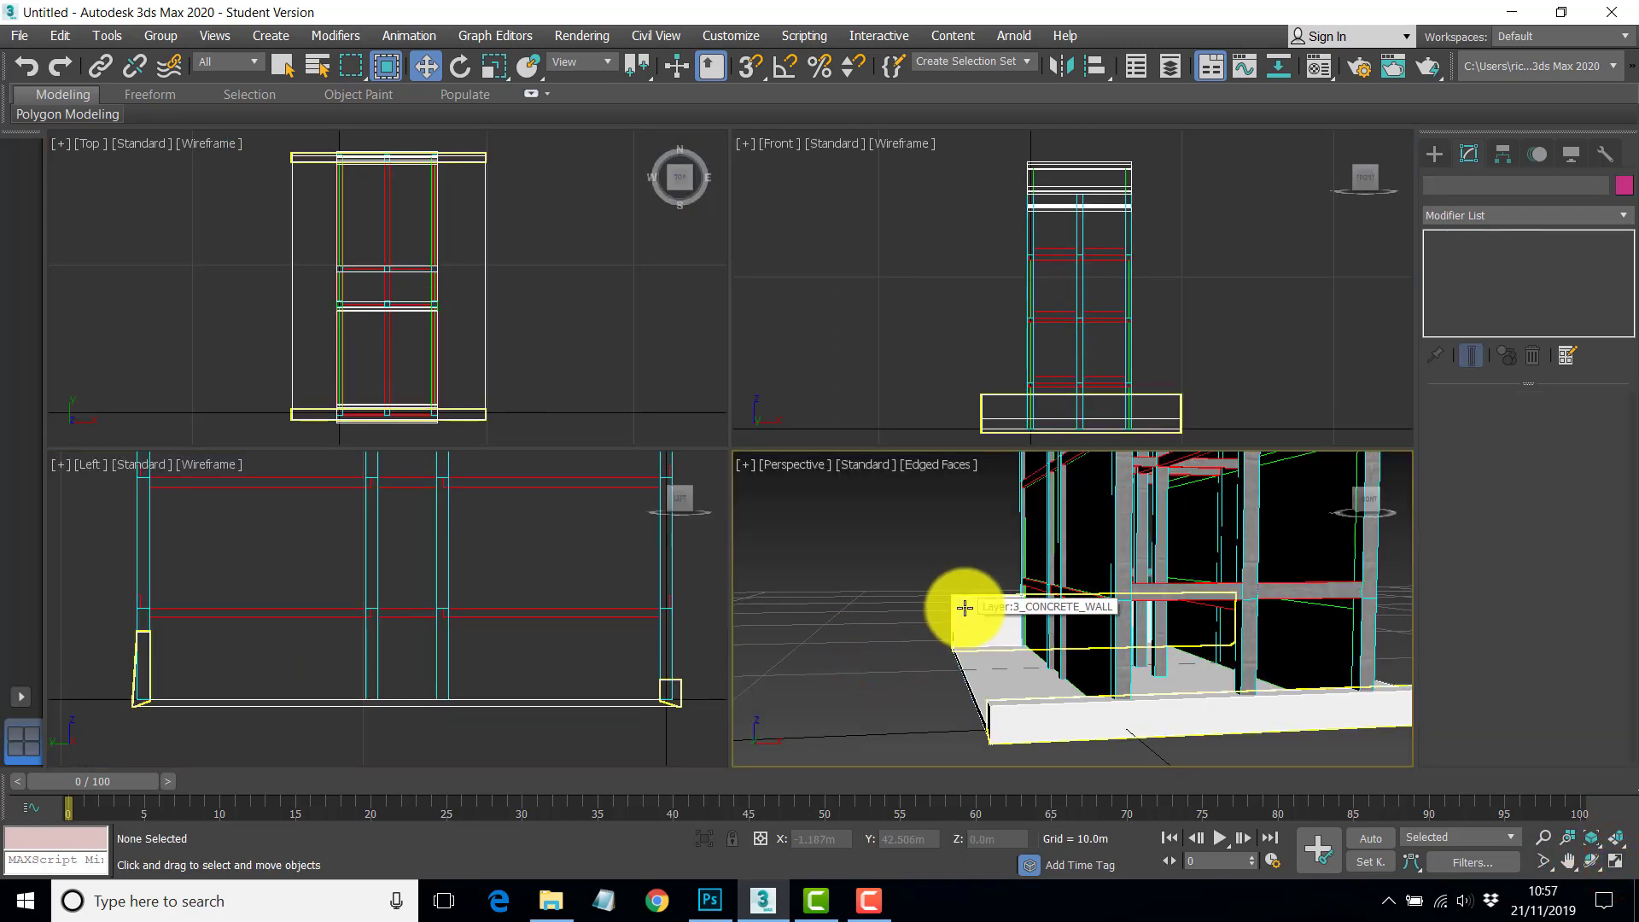
# - Assign the STRUCTURE material to the Layer:3_CONCRETE_WALL object
pyautogui.click(965, 607)
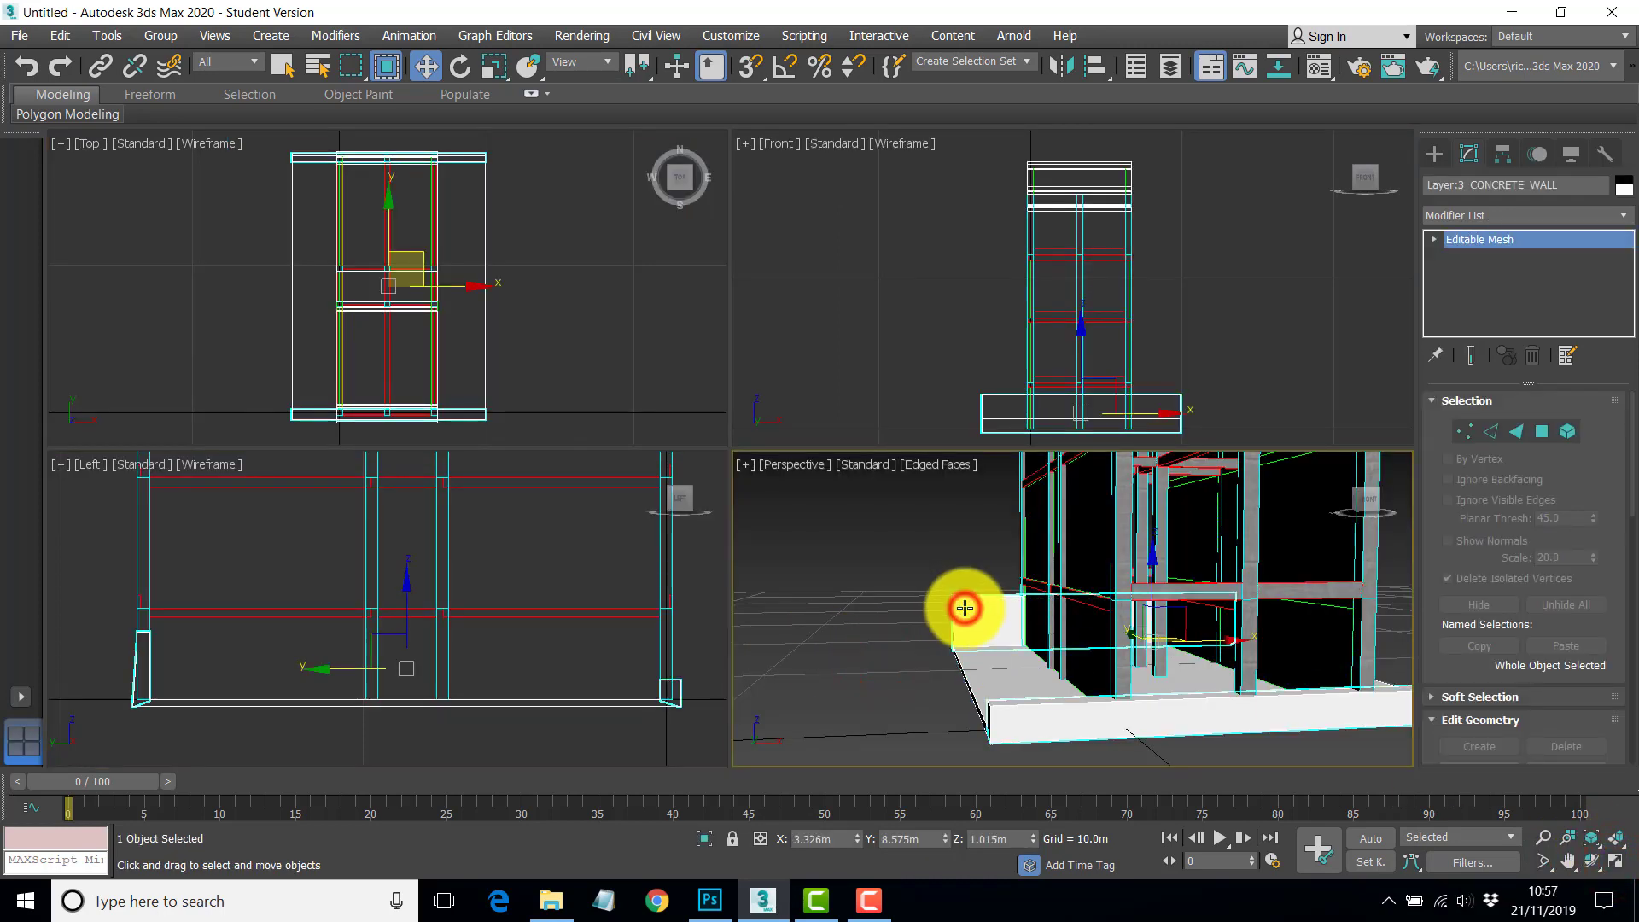
pyautogui.click(1320, 71)
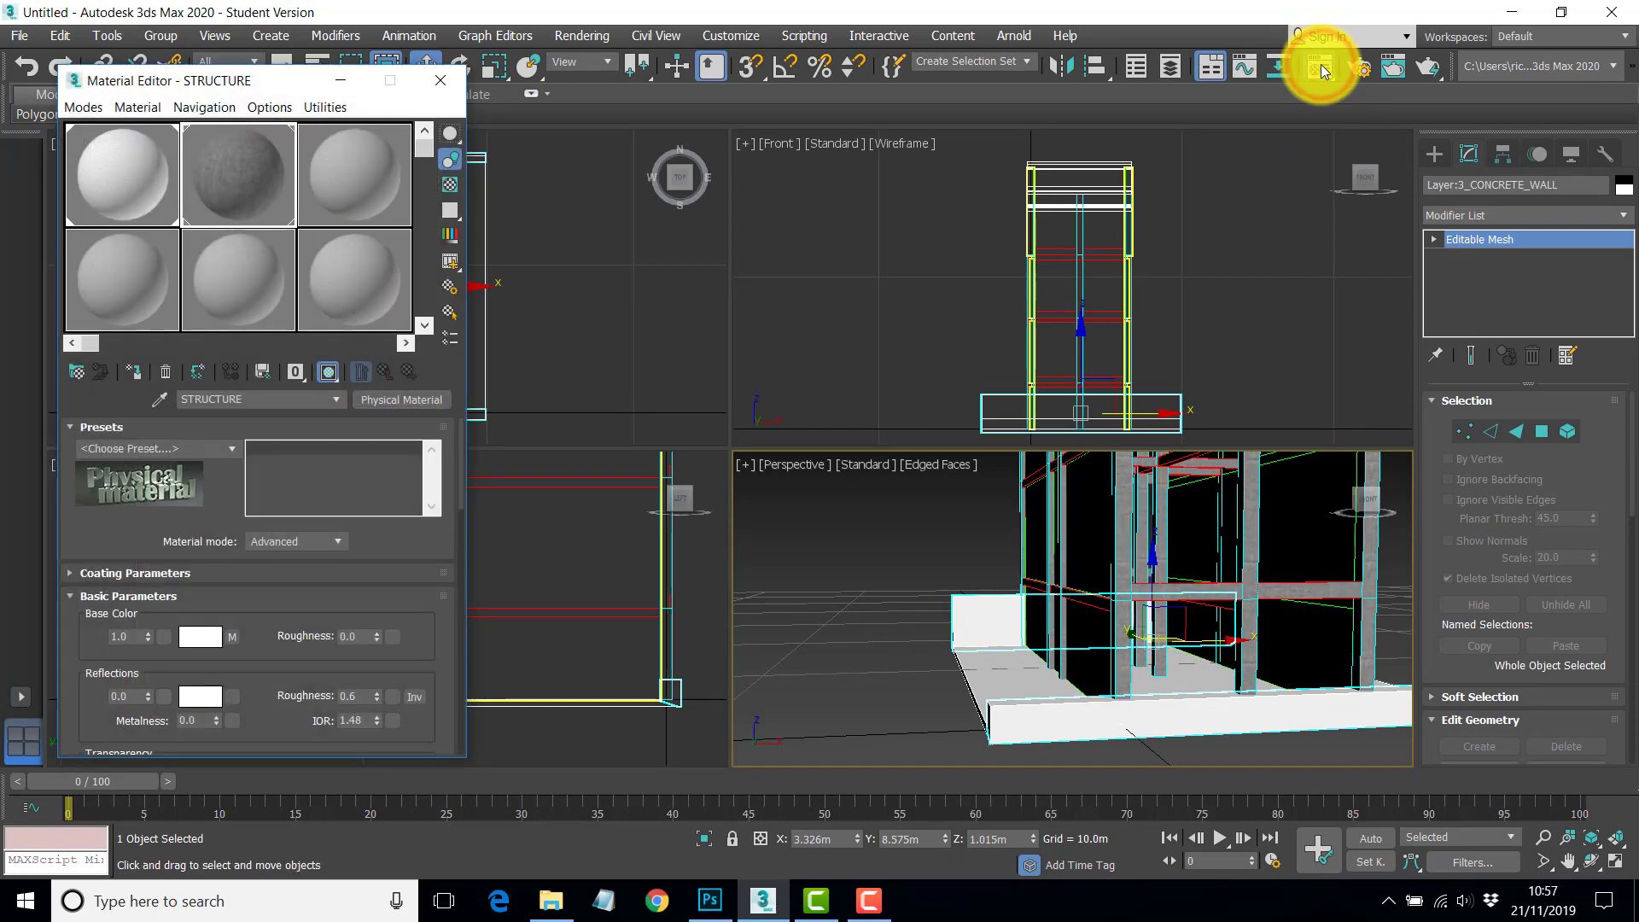
pyautogui.click(238, 176)
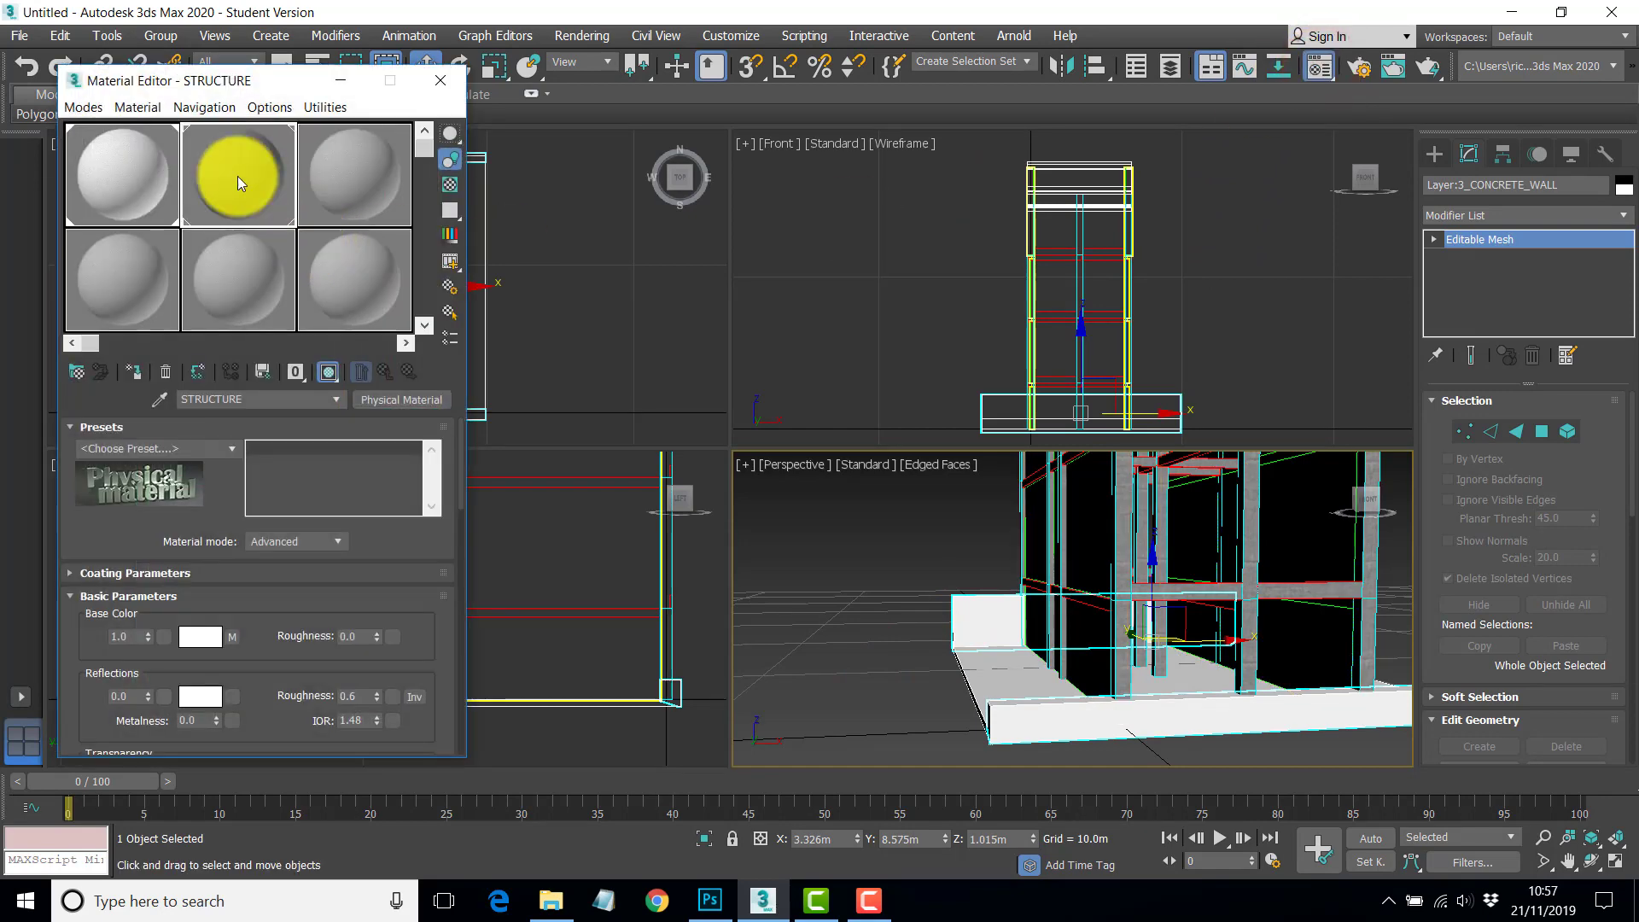
pyautogui.click(132, 371)
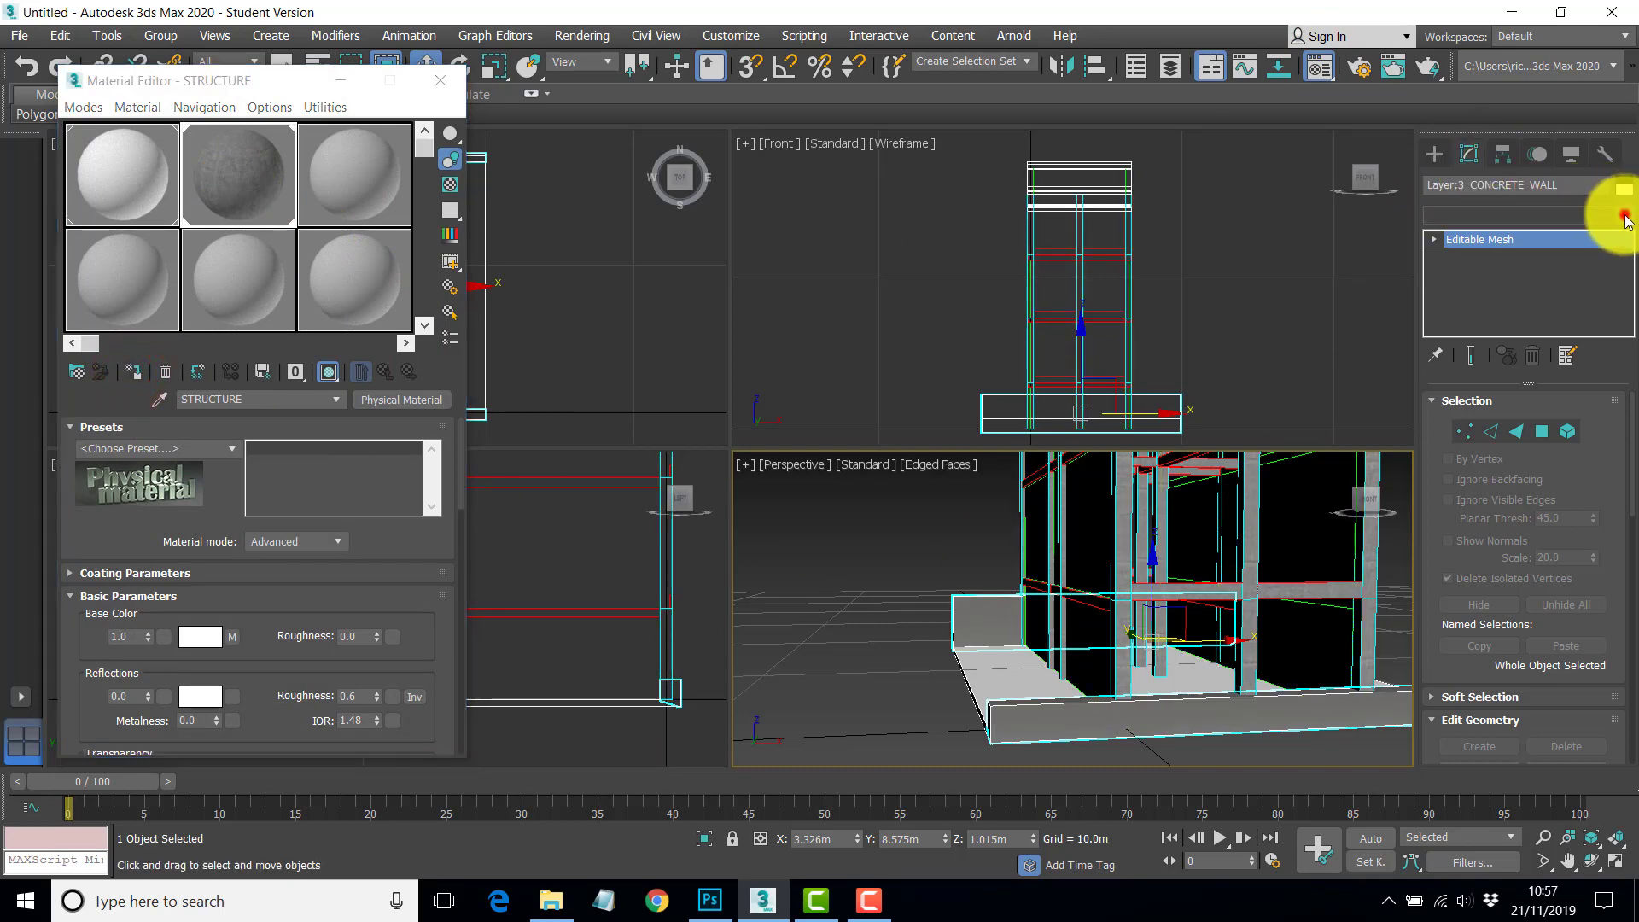
# - Add a UVW Map modifier to the Layer:3_CONCRETE_WALL object
pyautogui.click(1616, 214)
pyautogui.moveTo(1628, 313); pyautogui.dragTo(1626, 759)
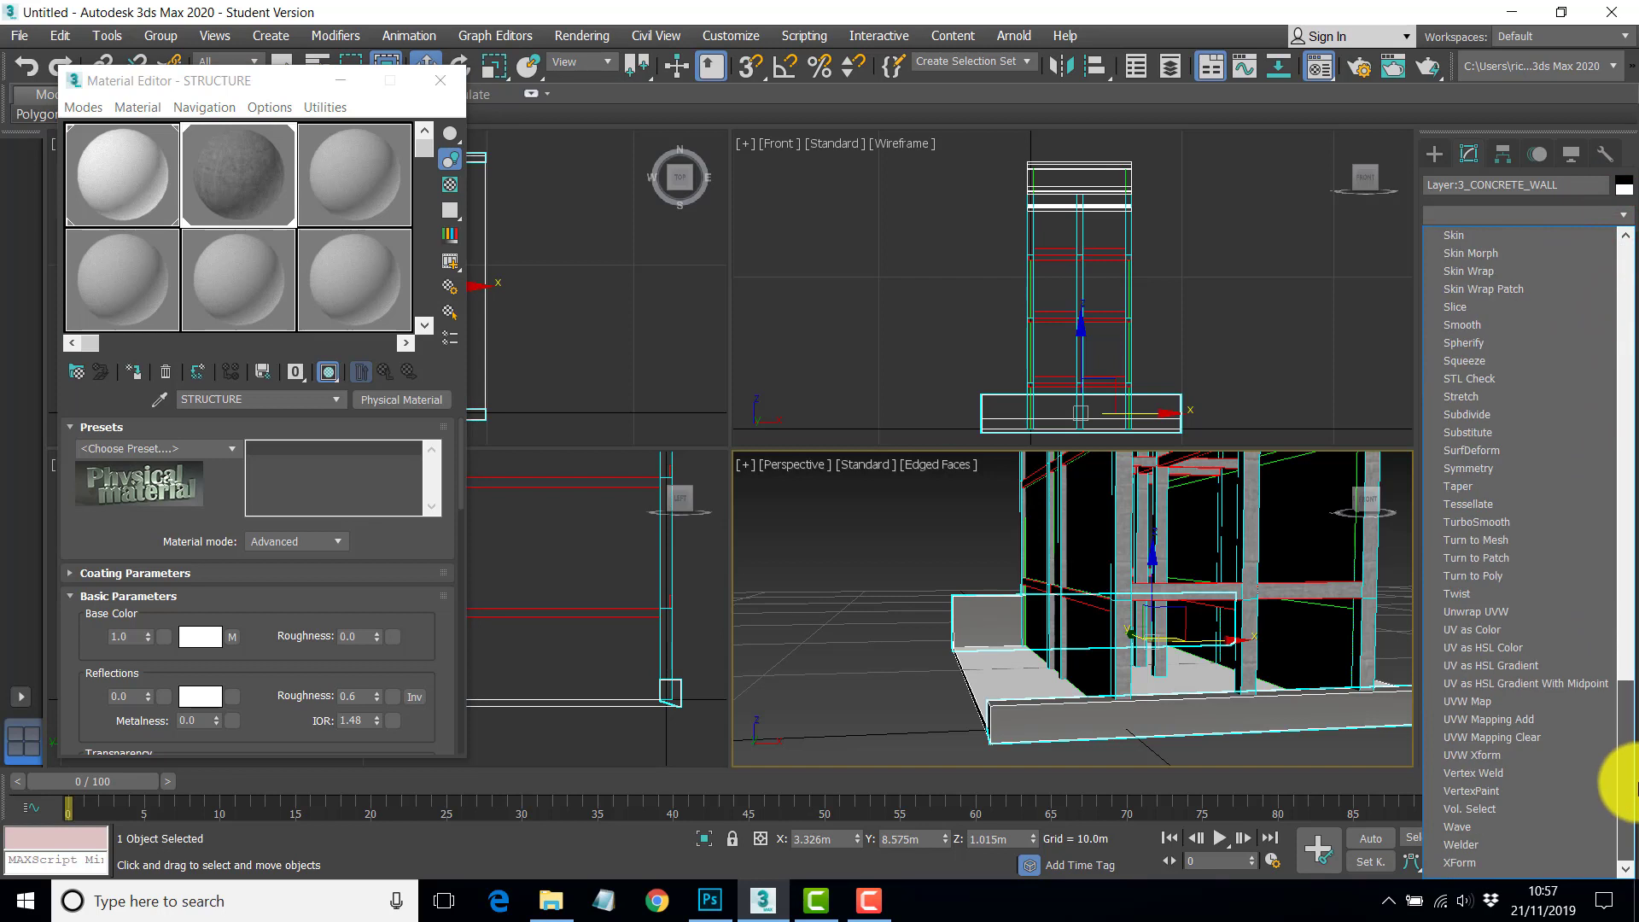
pyautogui.click(1476, 706)
pyautogui.scroll(-2, 1465, 696)
pyautogui.moveTo(1586, 586); pyautogui.dragTo(1566, 476)
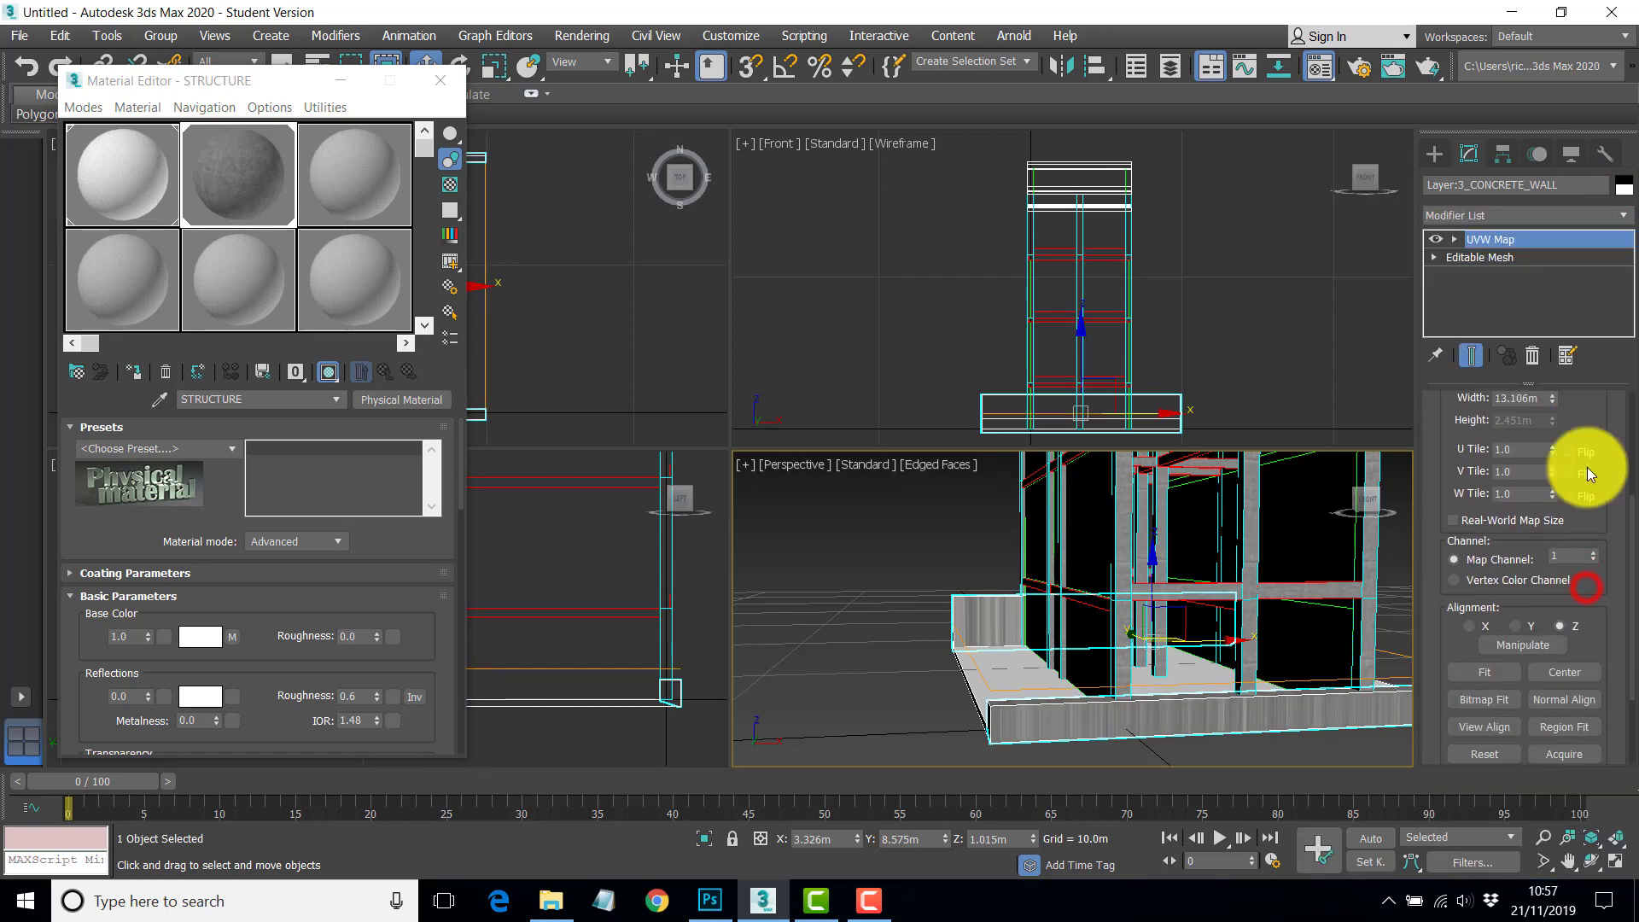
# - Acquire the concrete wall's UVW mapping from the Layer:3_COL columns using Acquire Absolute, and clear the selection
pyautogui.click(1565, 754)
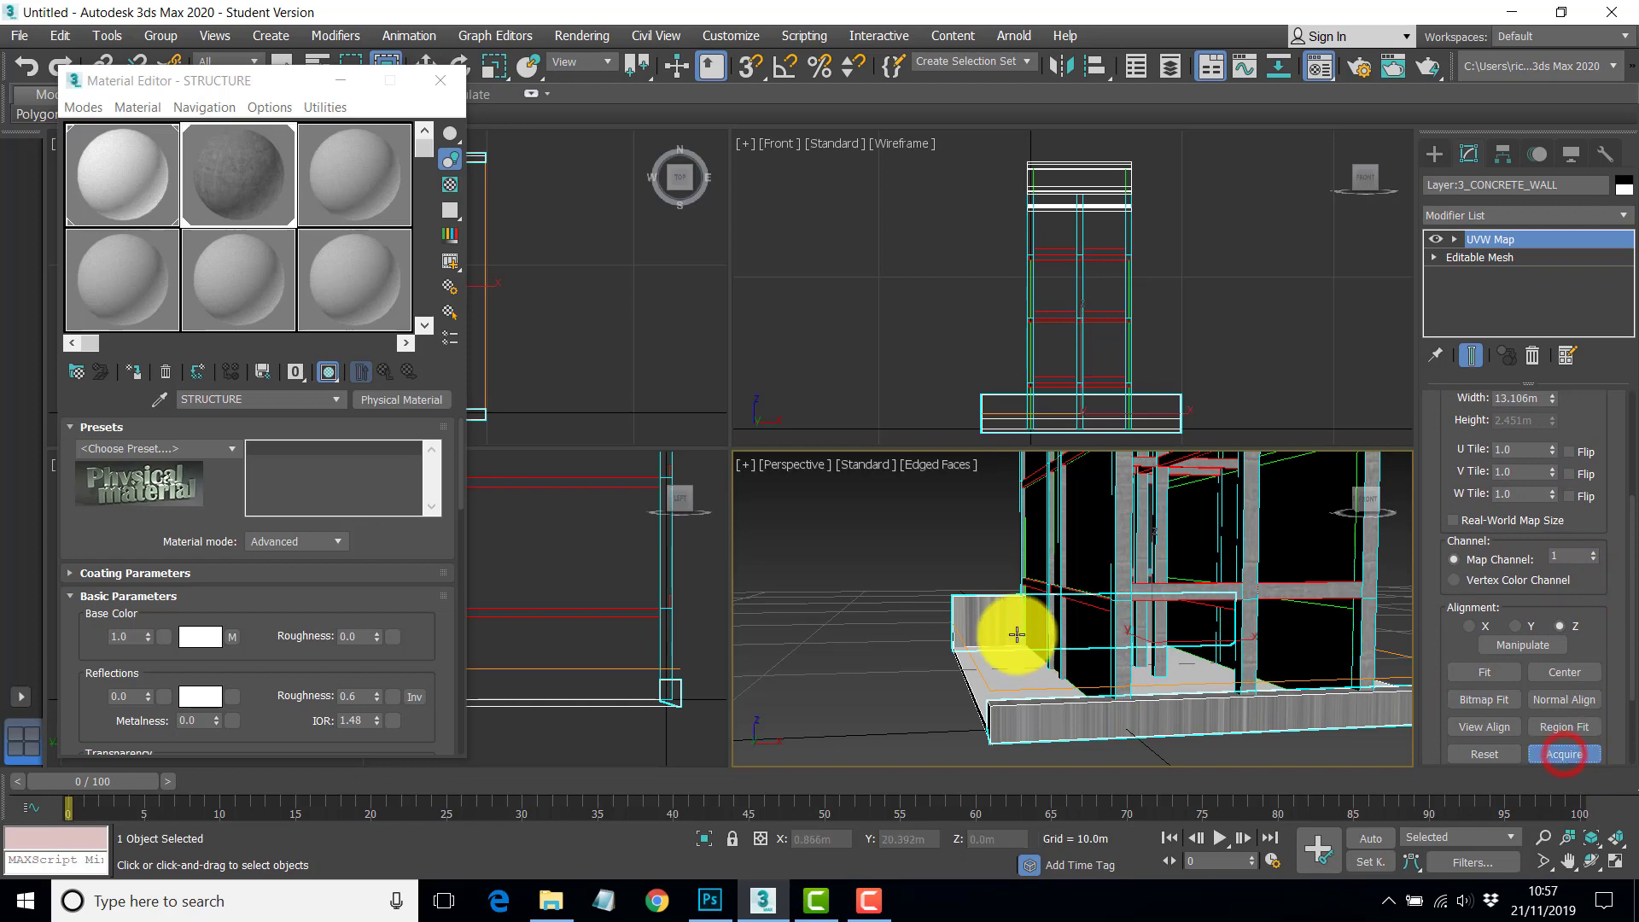
pyautogui.click(1252, 663)
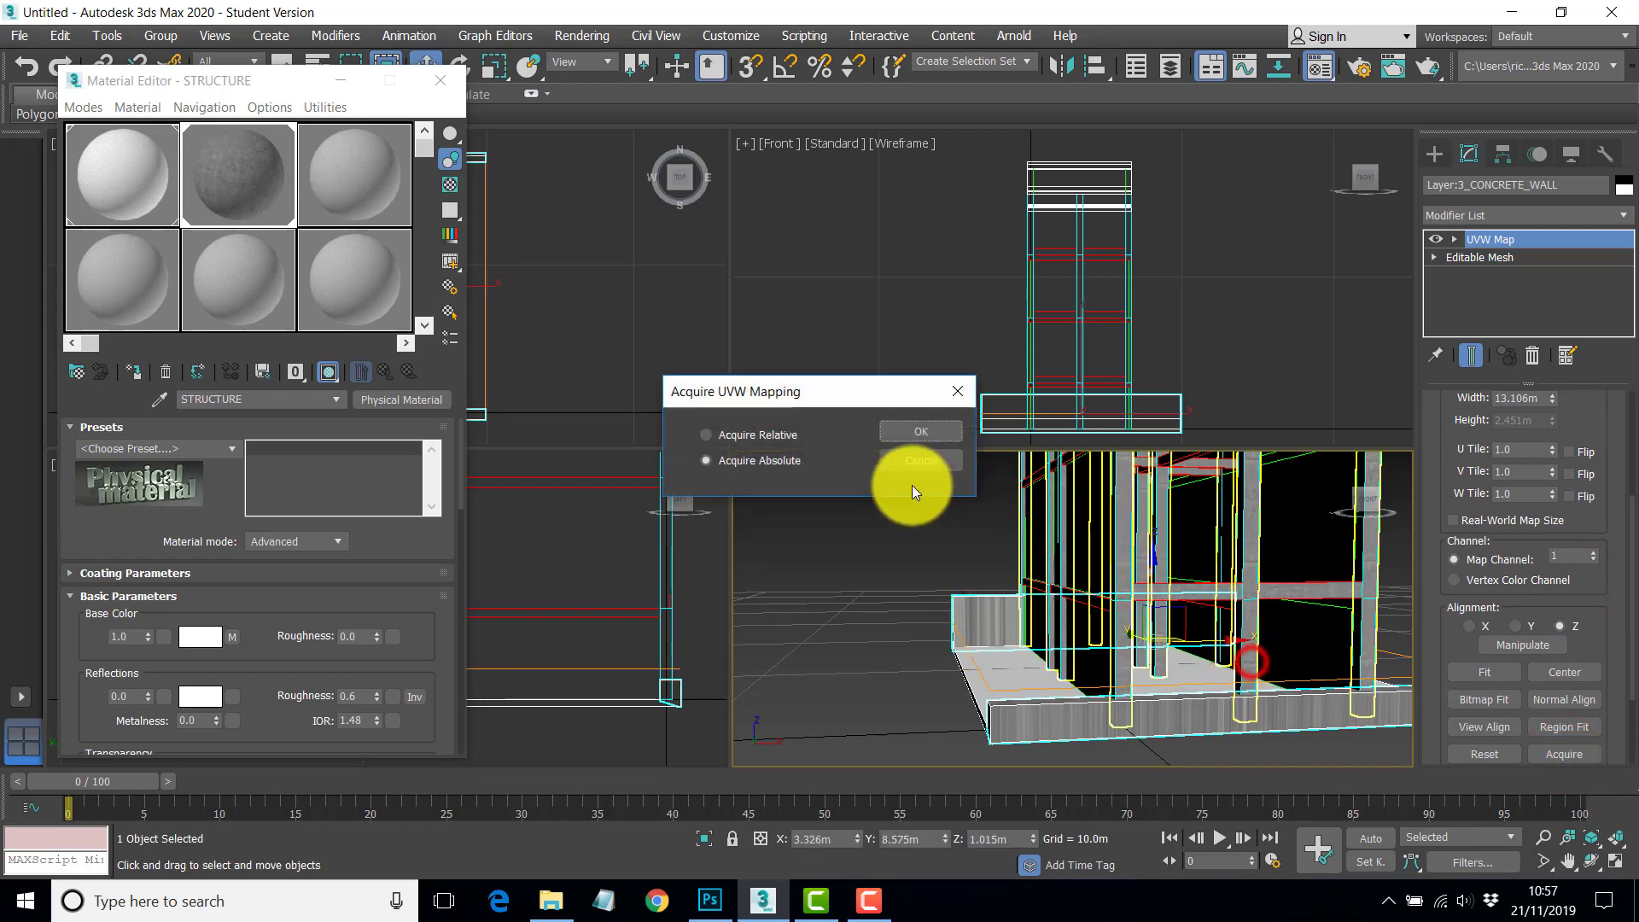
pyautogui.click(920, 430)
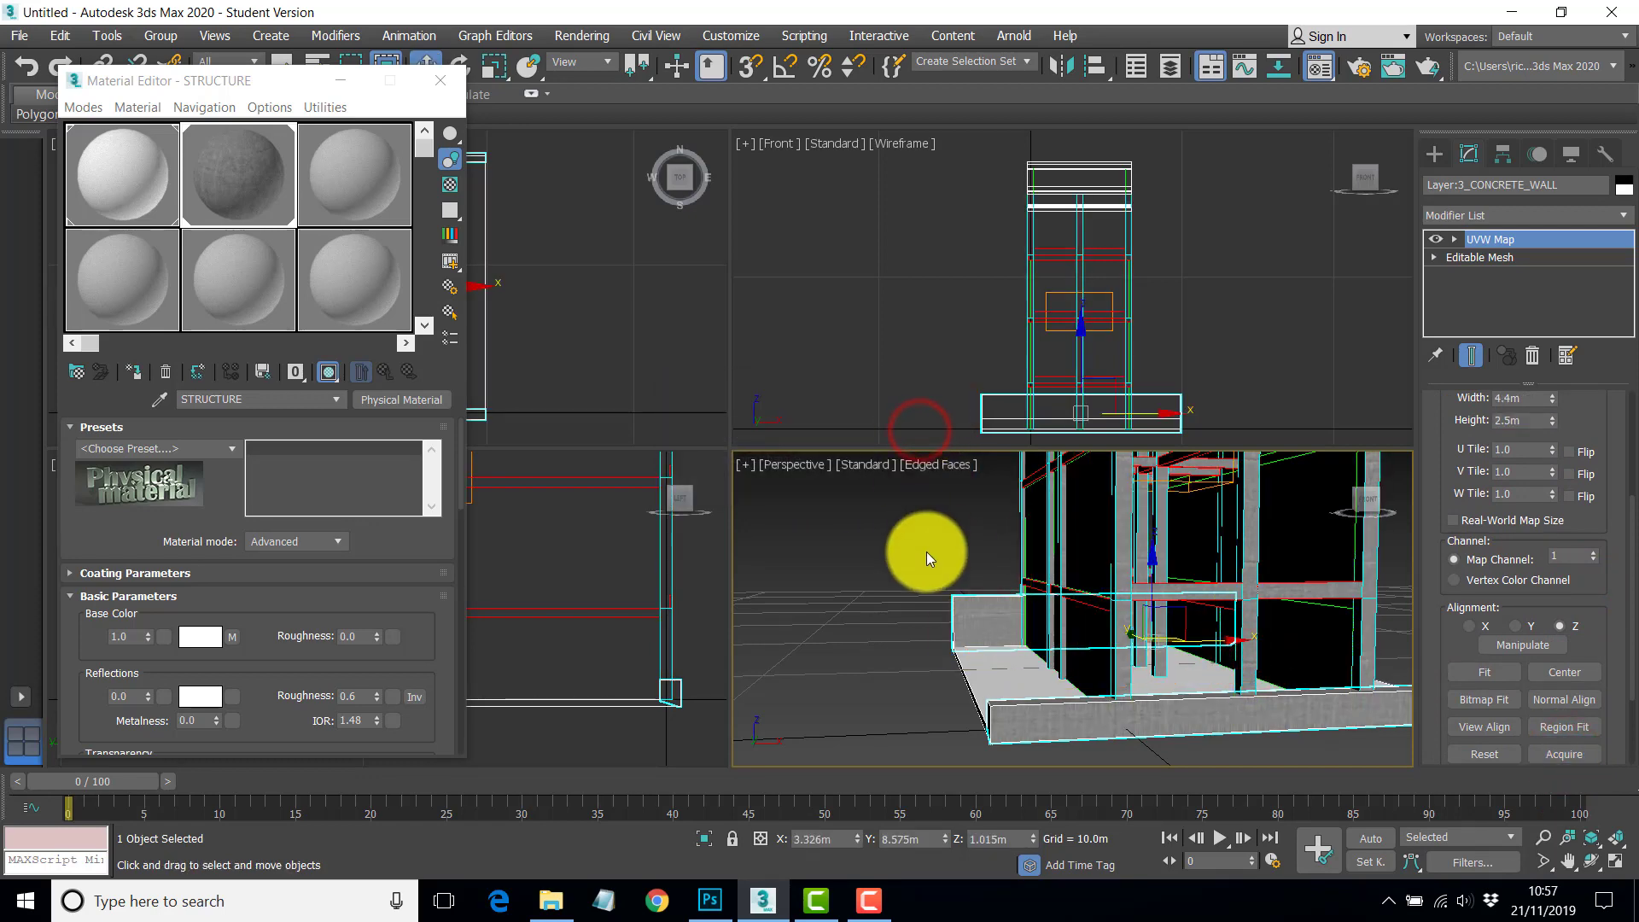
pyautogui.click(889, 539)
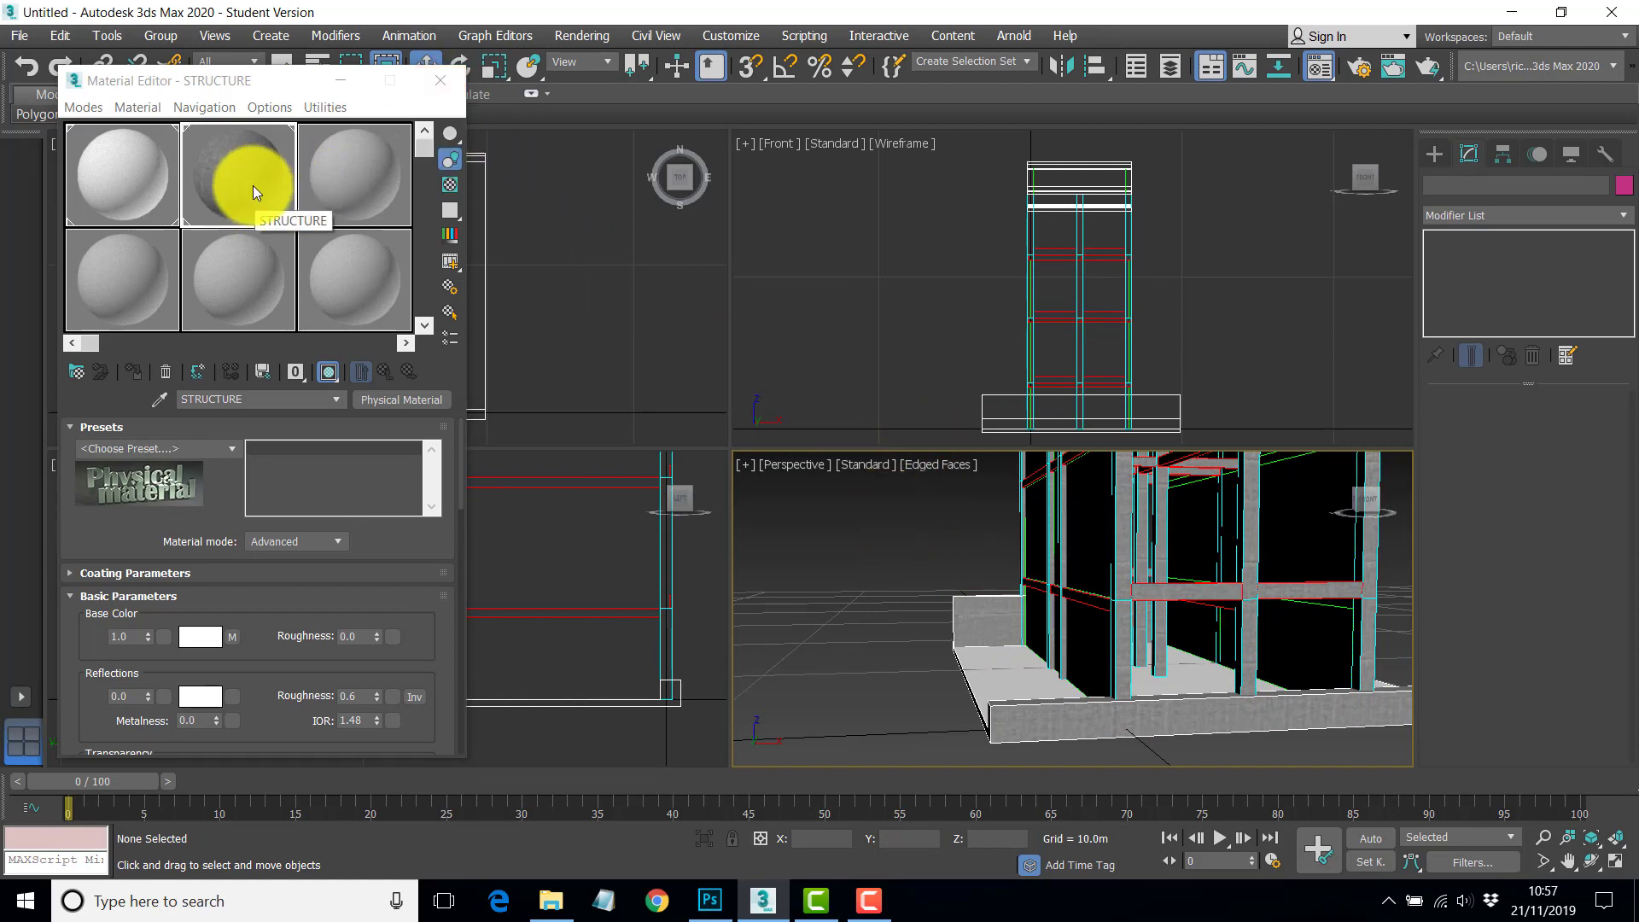
# - Copy the STRUCTURE material to the third sample slot and rename the copy WOODEN PLANKS
pyautogui.moveTo(252, 186); pyautogui.dragTo(352, 189)
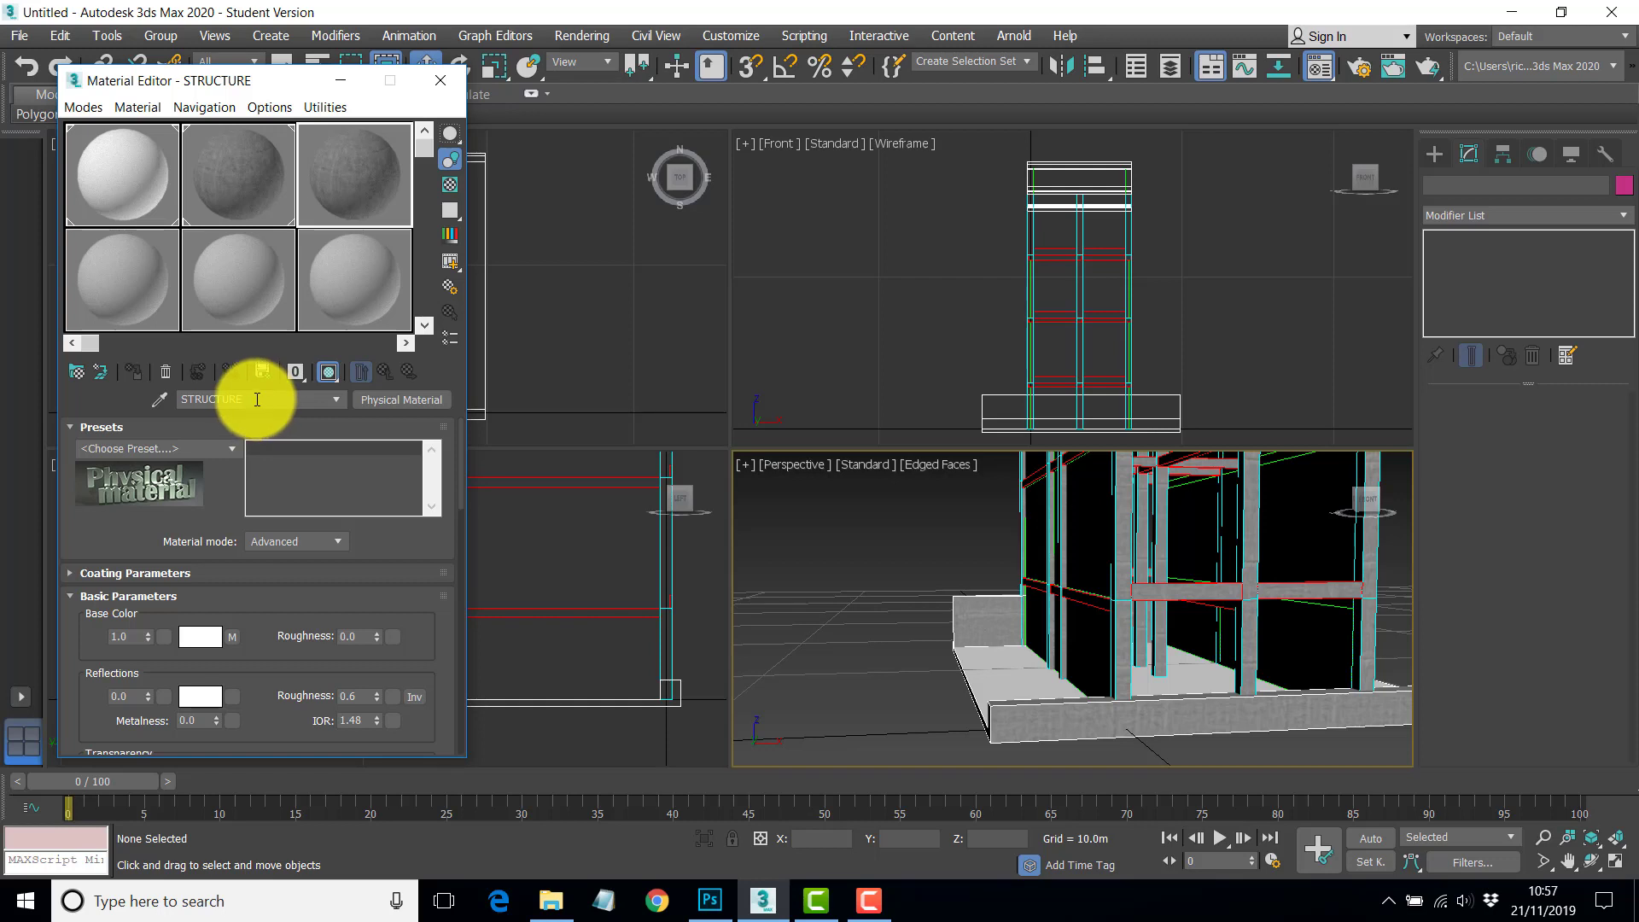
pyautogui.doubleClick(247, 400)
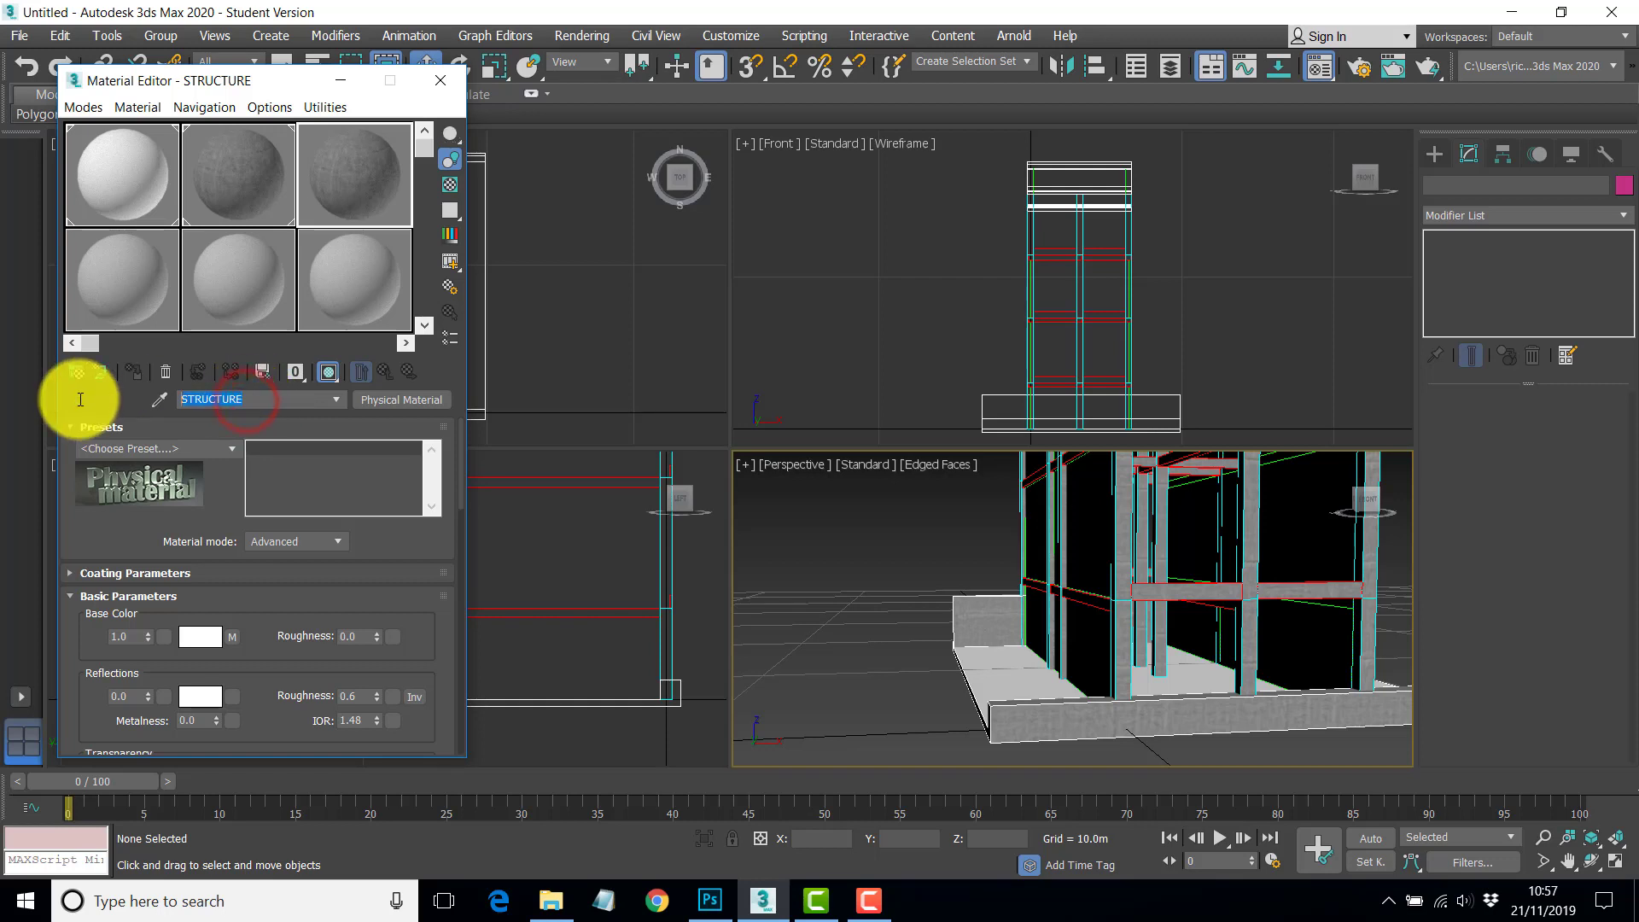
pyautogui.write('WOODEN PLANKS')
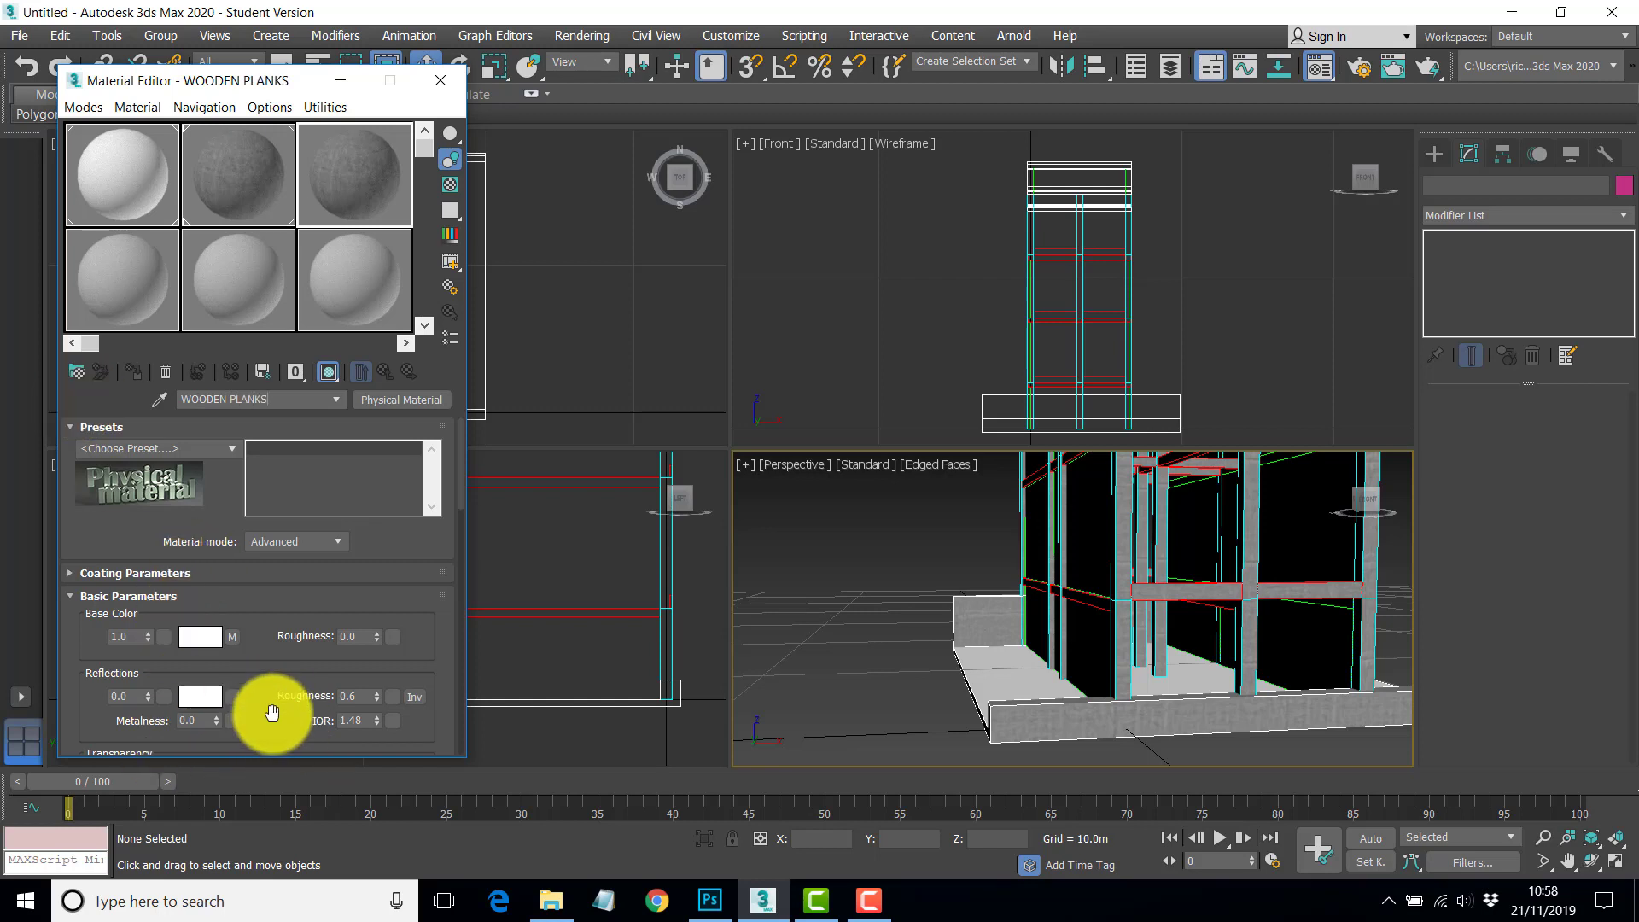
# - Replace the WOODEN PLANKS base colour bitmap with WoodBoarding_04.jpg from the maps folder
pyautogui.moveTo(271, 713); pyautogui.dragTo(274, 5)
pyautogui.moveTo(303, 476); pyautogui.dragTo(304, 443)
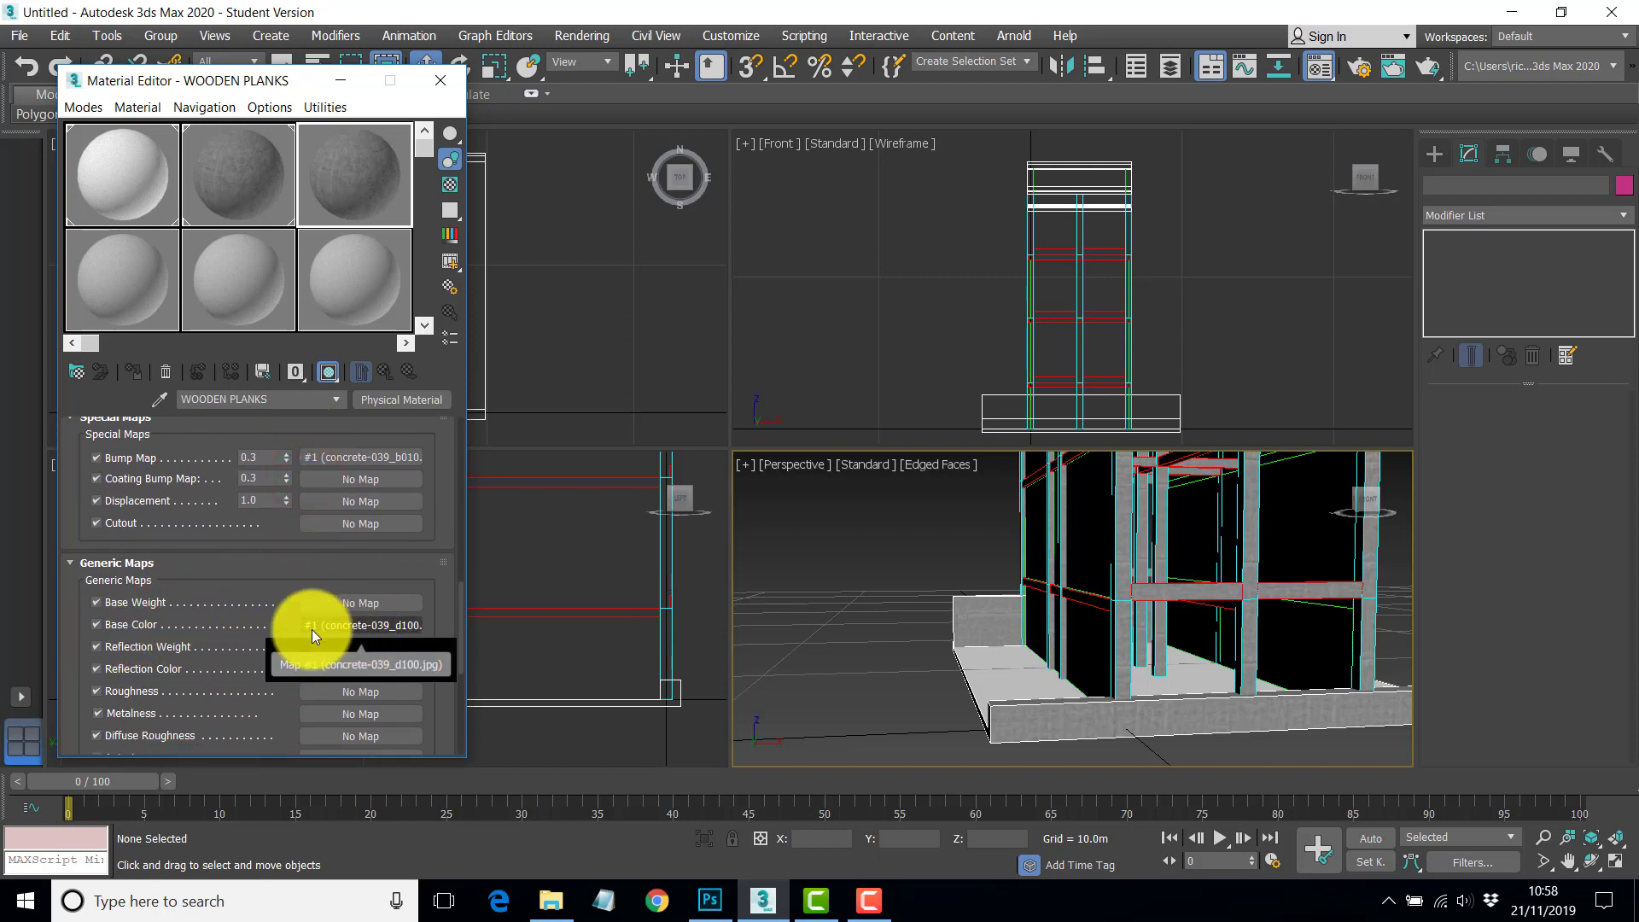
pyautogui.click(348, 625)
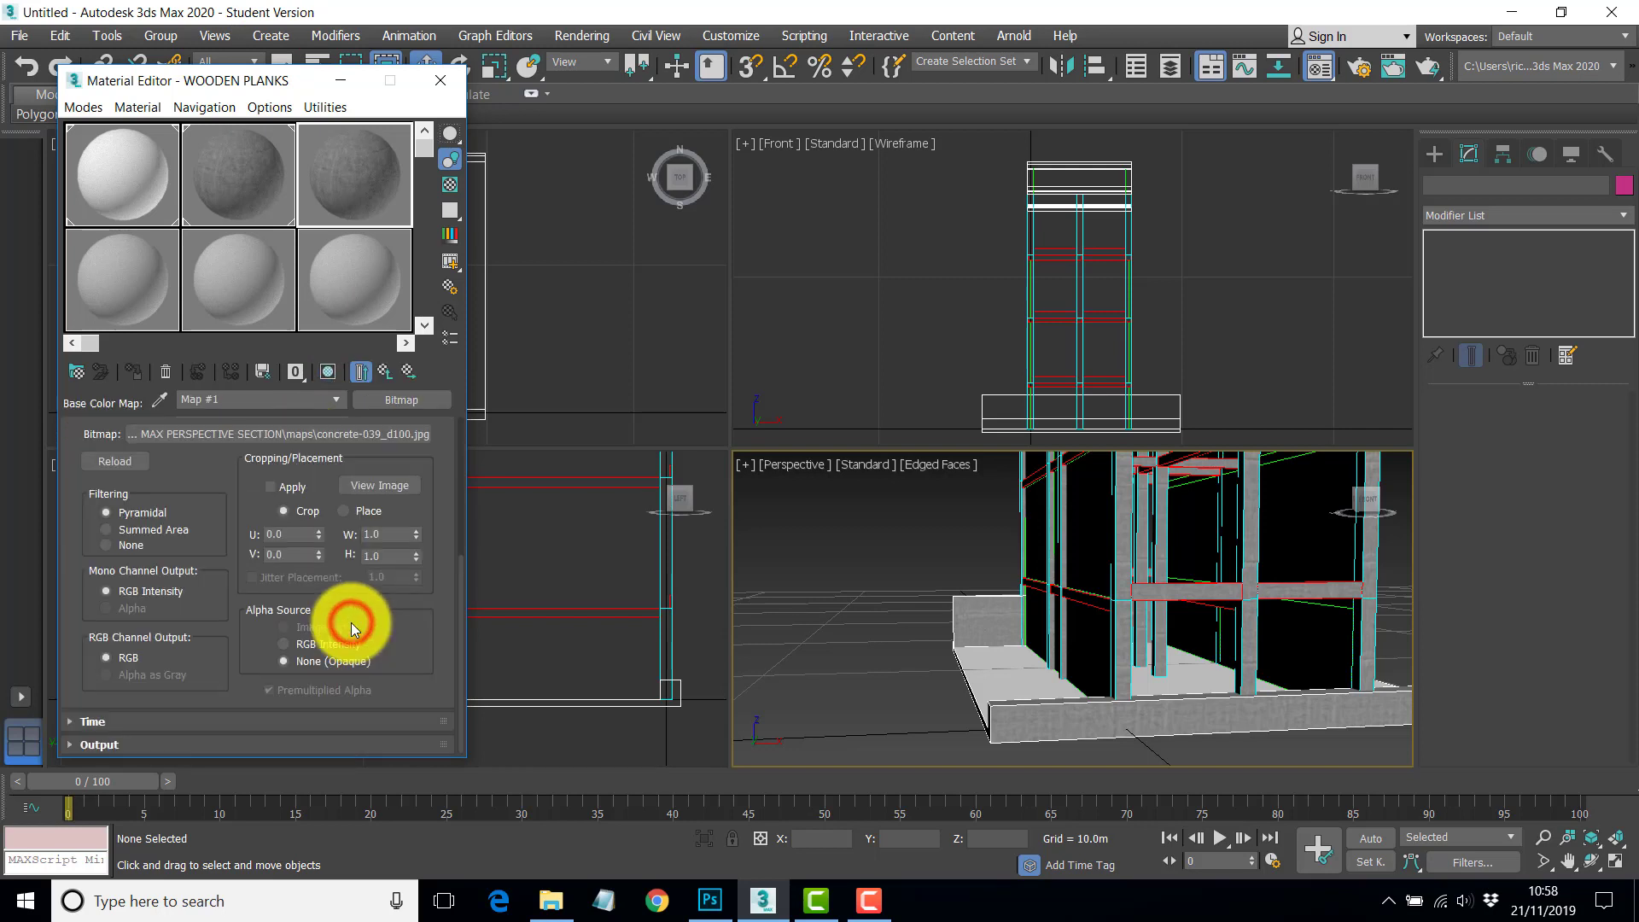
pyautogui.click(328, 435)
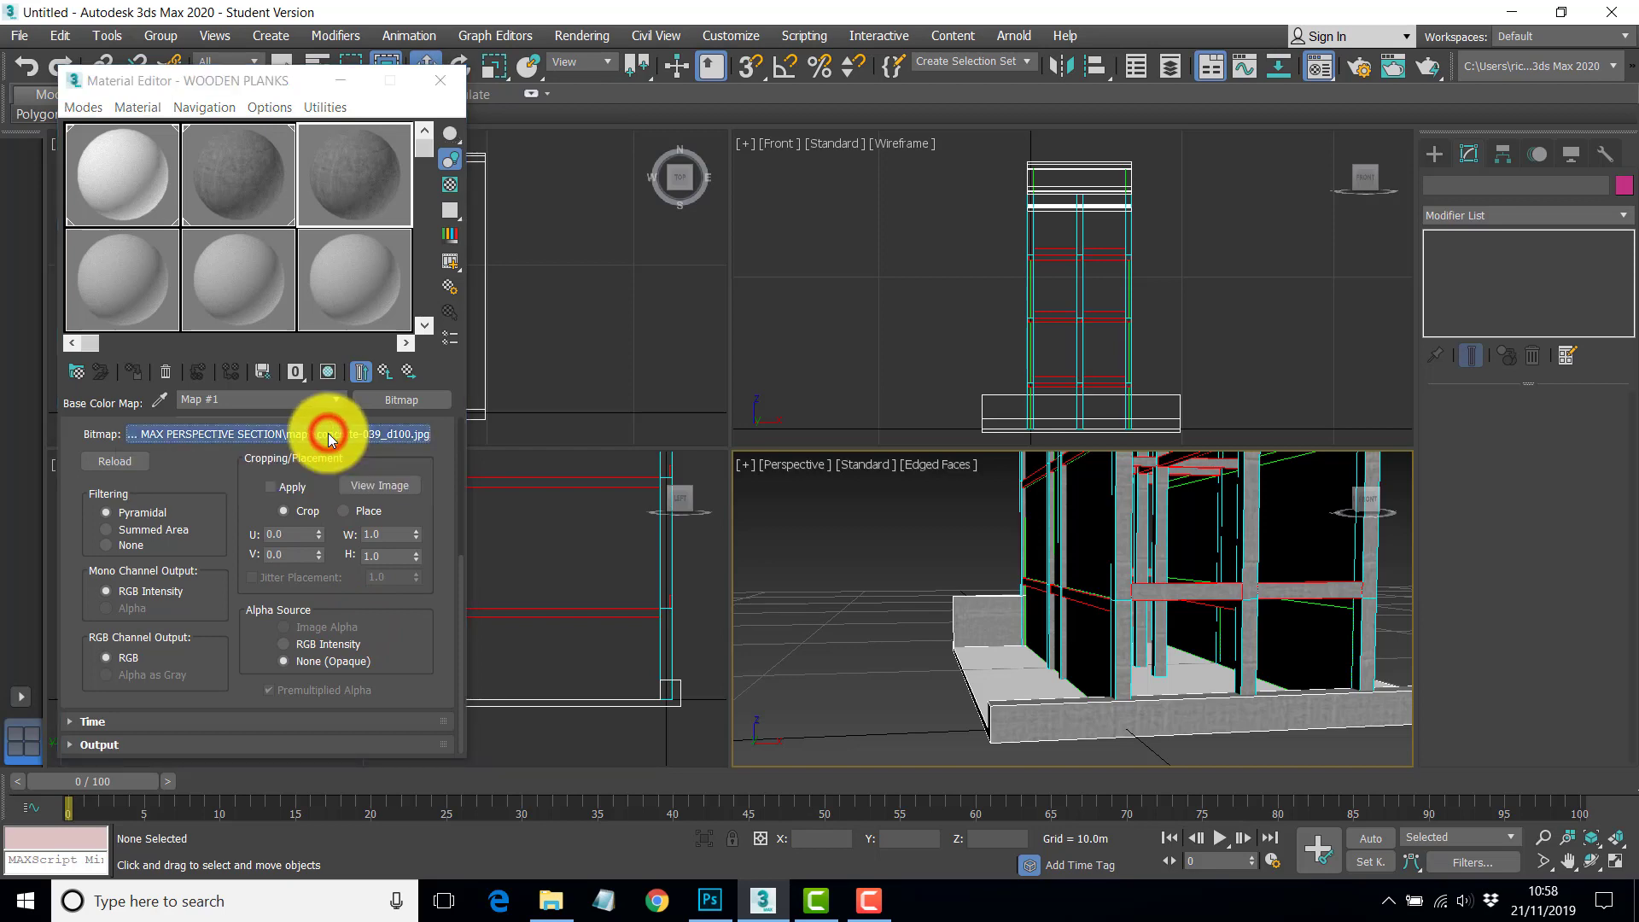
pyautogui.moveTo(1325, 316); pyautogui.dragTo(1323, 501)
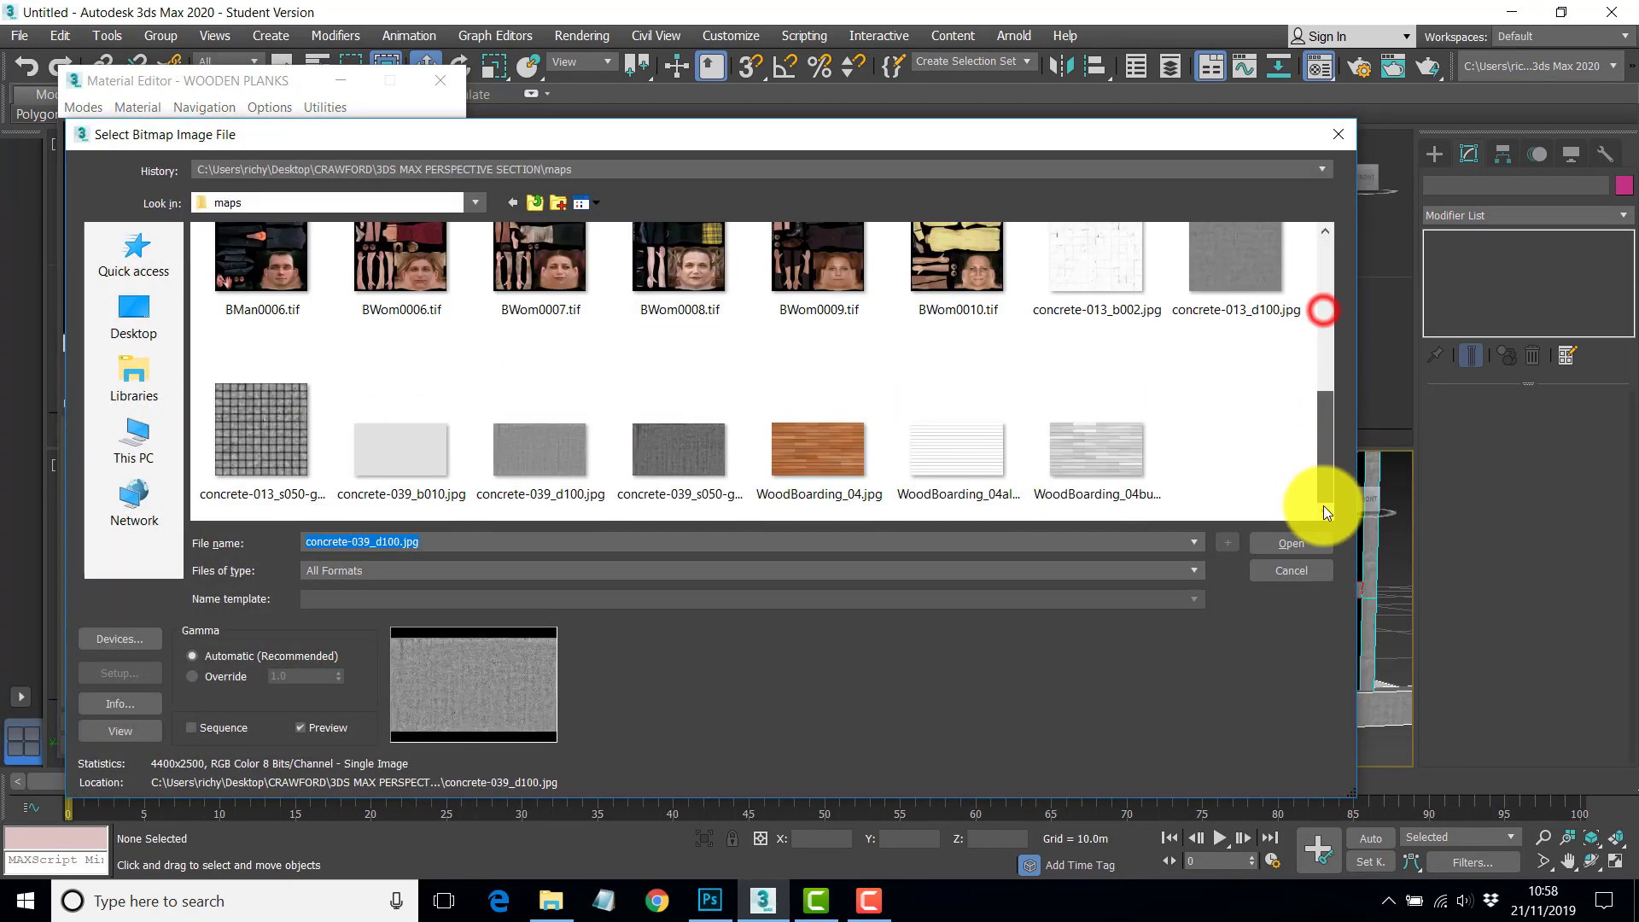
pyautogui.click(825, 449)
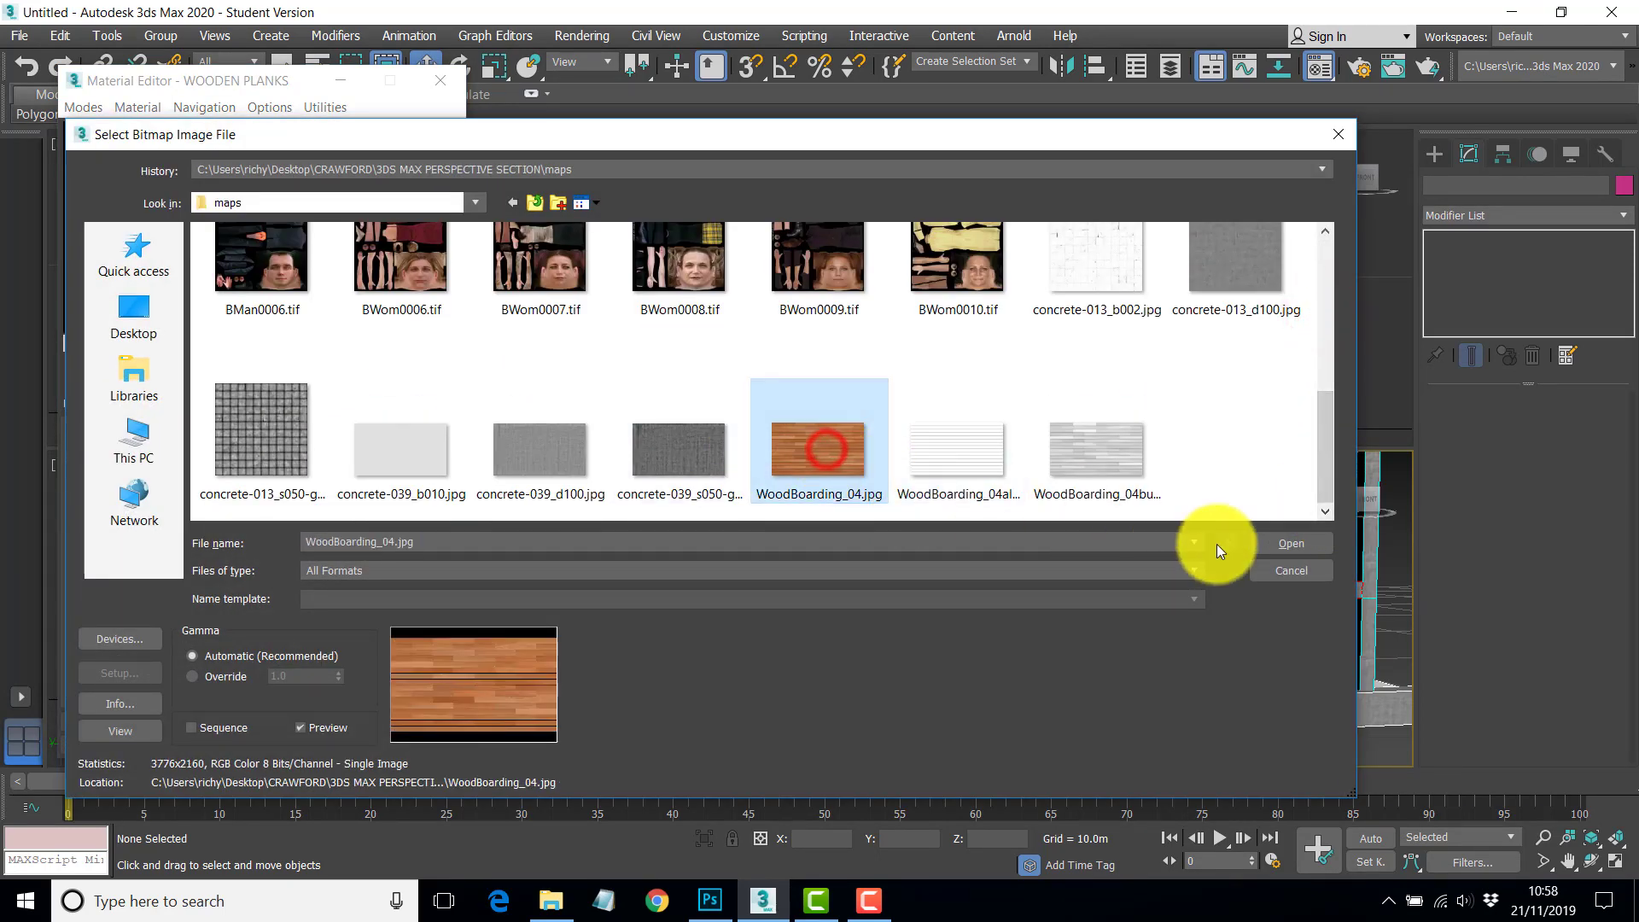
pyautogui.click(1298, 547)
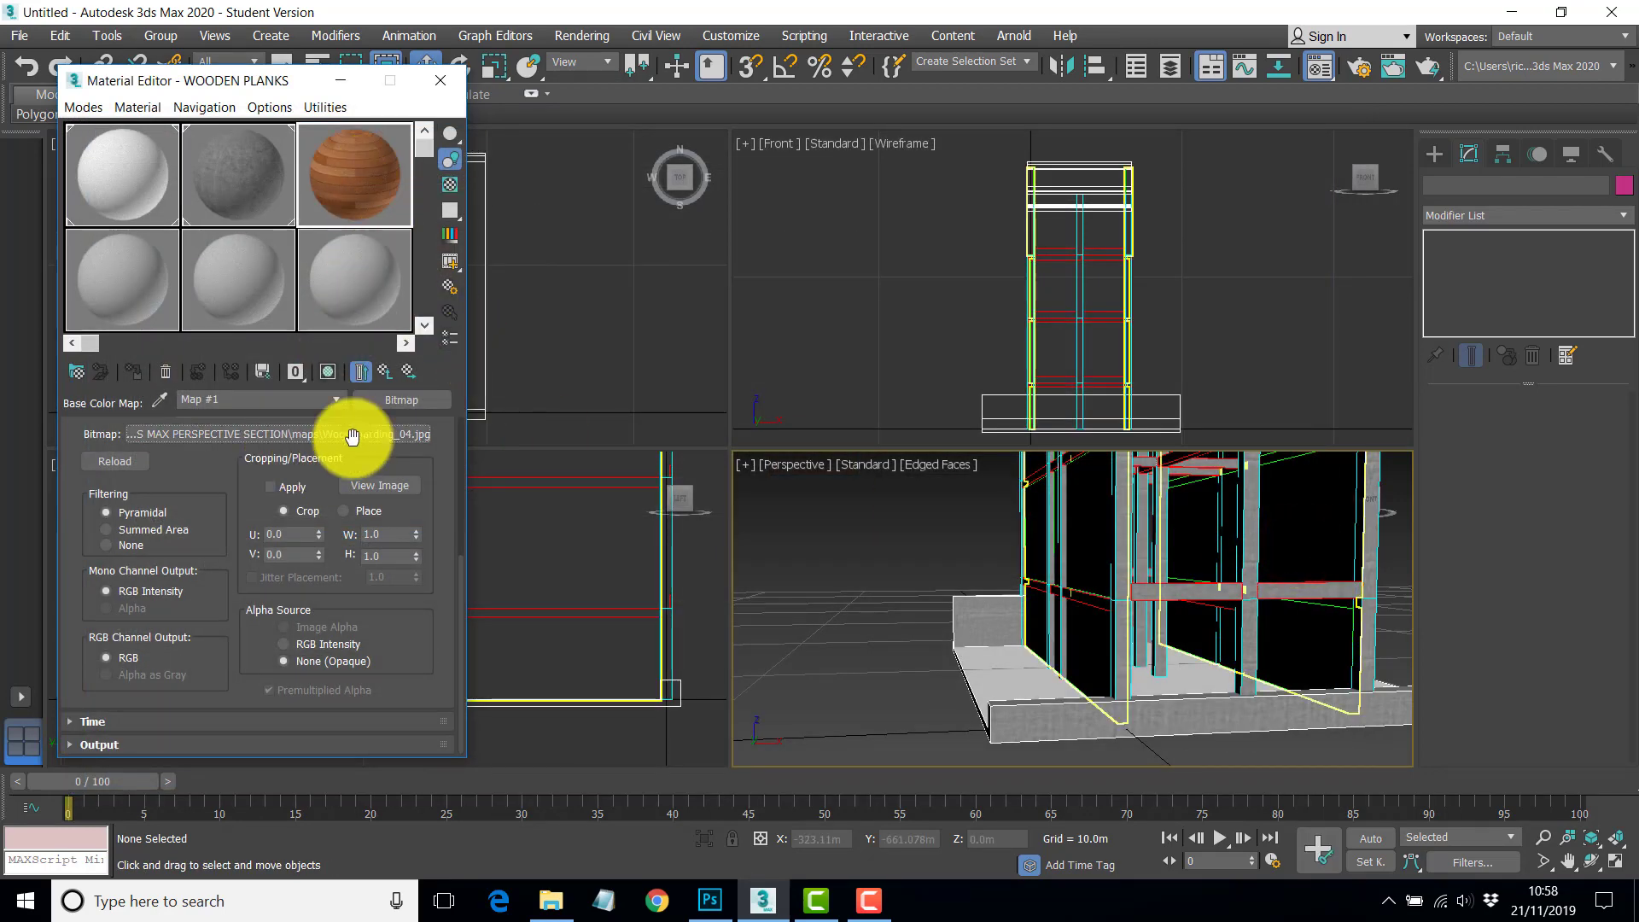
# - Replace the WOODEN PLANKS bump bitmap with WoodBoarding_04bump.jpg and assign the material to the Layer:3_WOODEN_FLOOR object
pyautogui.click(385, 371)
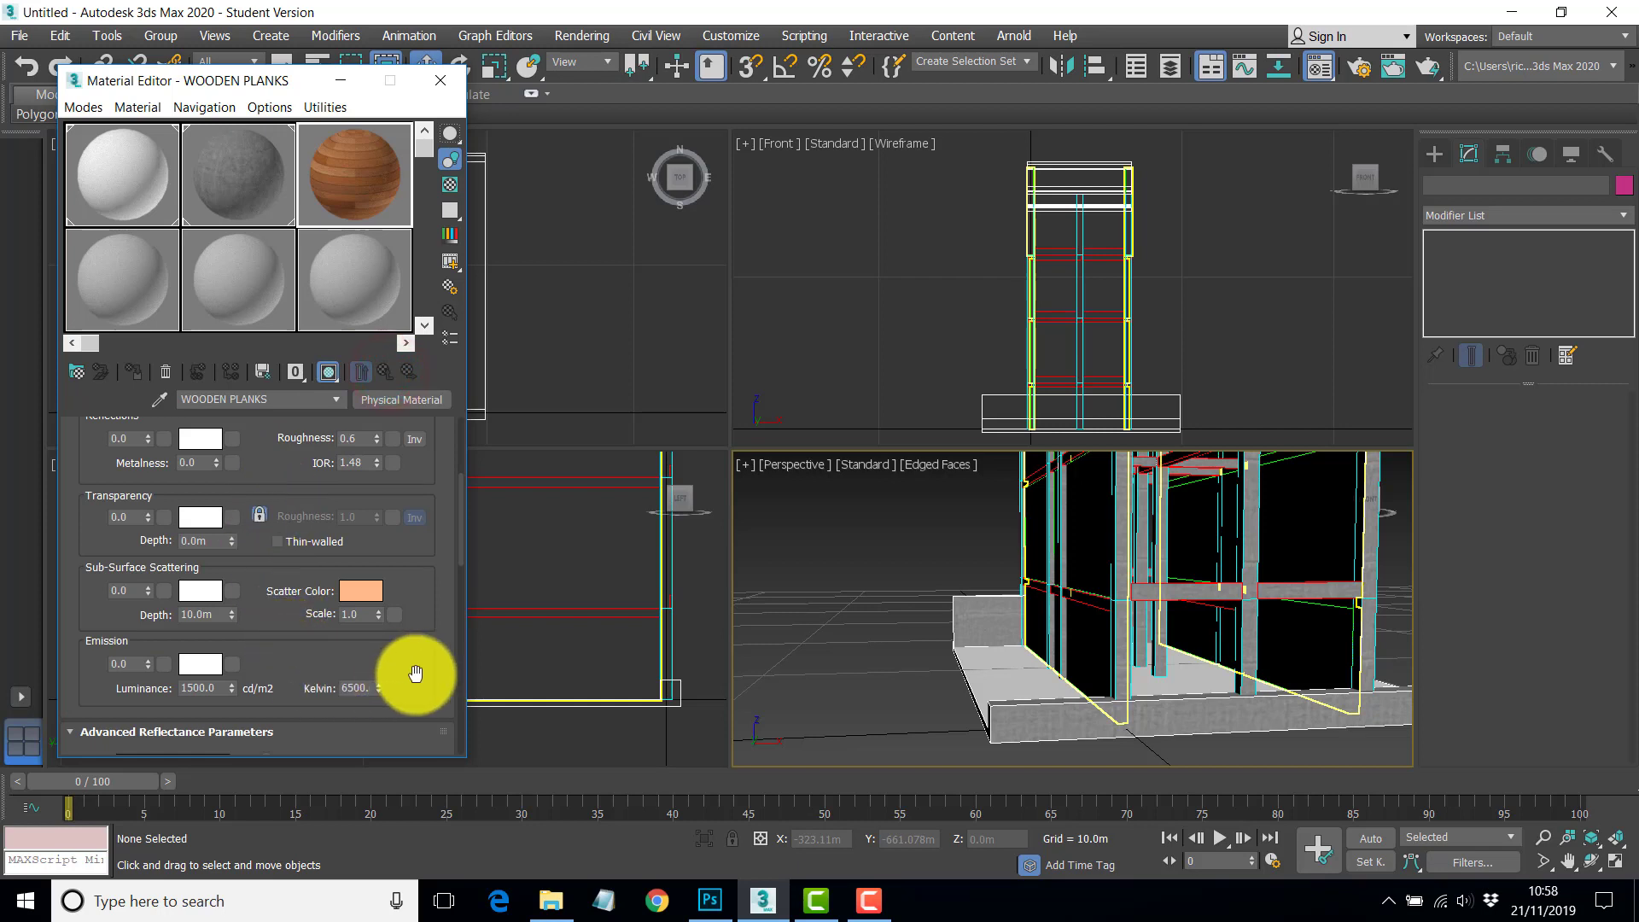
pyautogui.moveTo(421, 670); pyautogui.dragTo(453, 278)
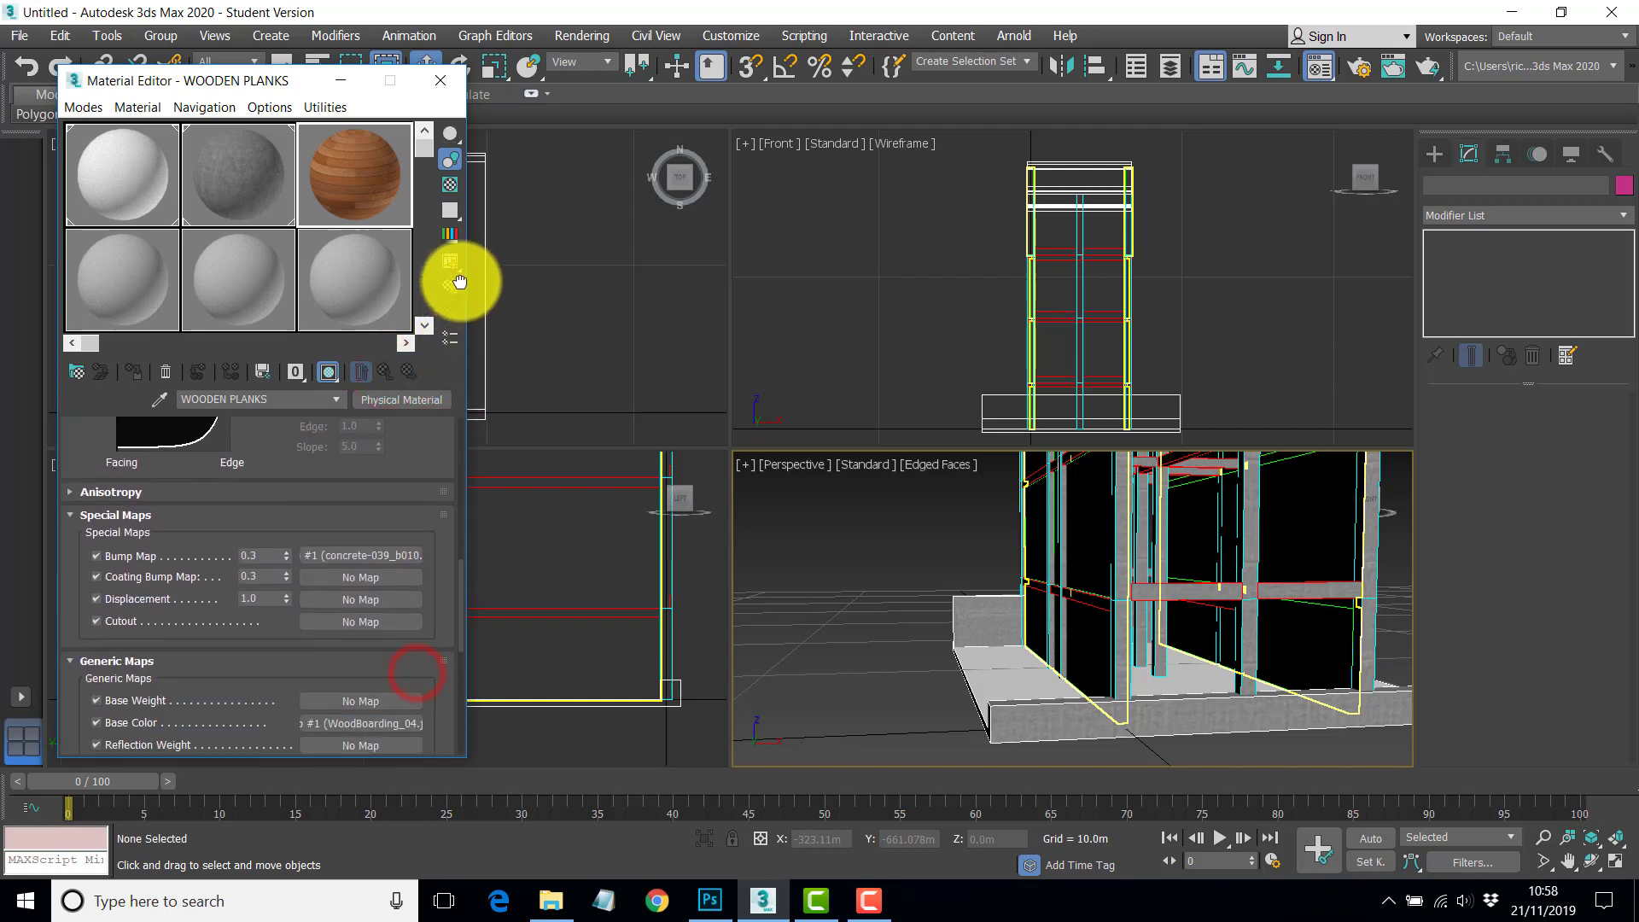
pyautogui.click(343, 556)
pyautogui.click(266, 435)
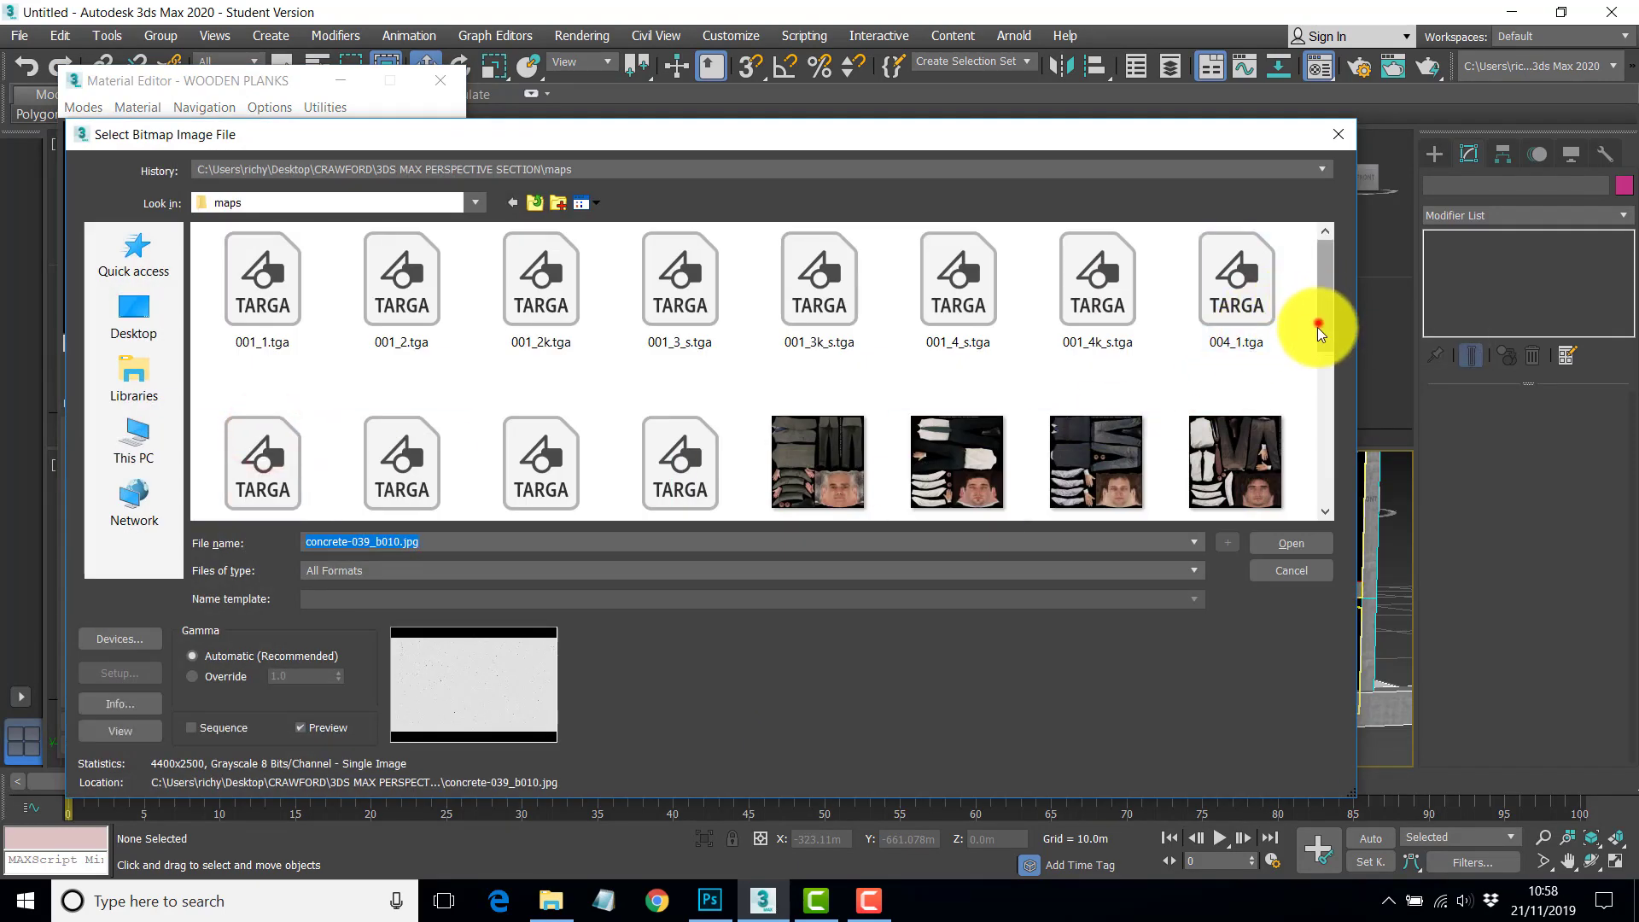
pyautogui.moveTo(1323, 323); pyautogui.dragTo(1329, 489)
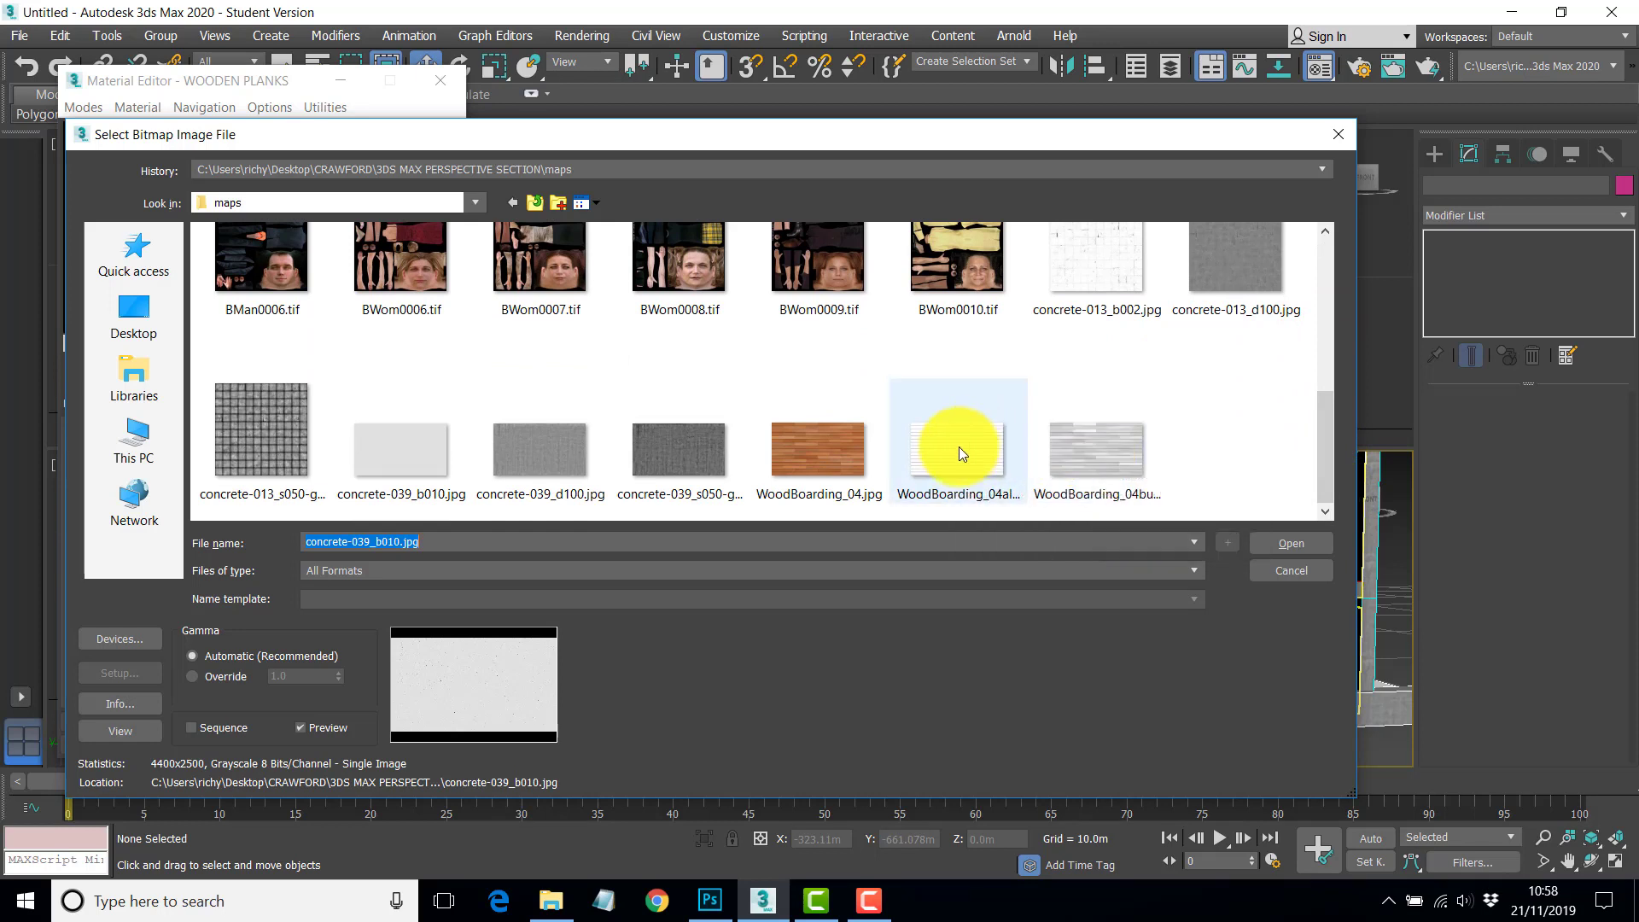
pyautogui.click(1120, 451)
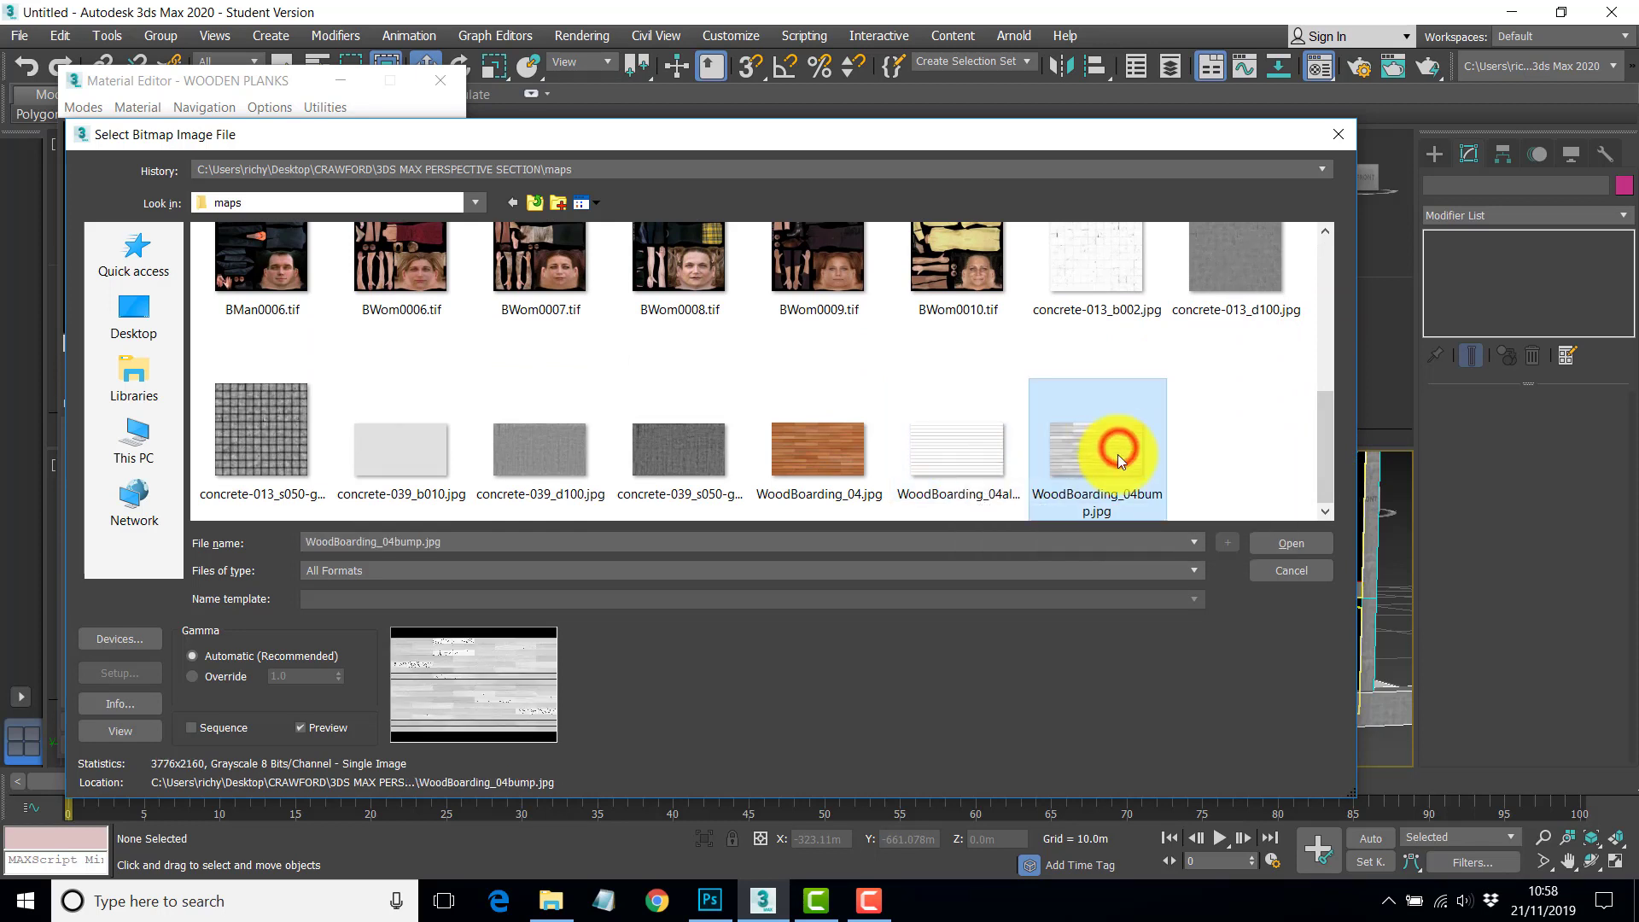
pyautogui.click(1299, 544)
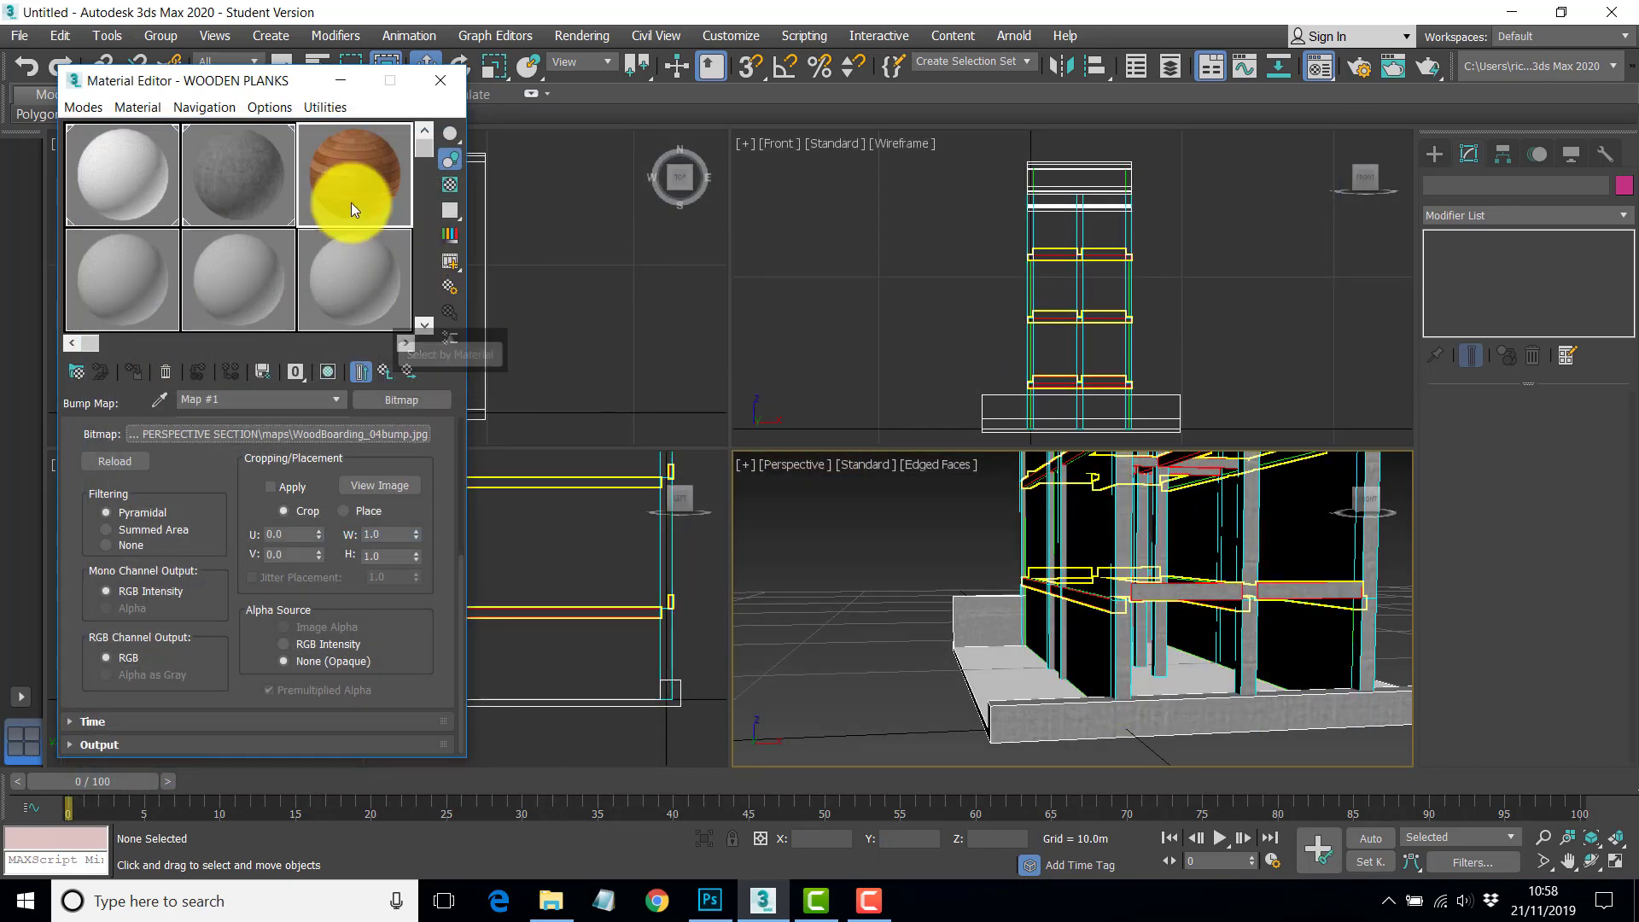
pyautogui.moveTo(355, 174); pyautogui.dragTo(996, 677)
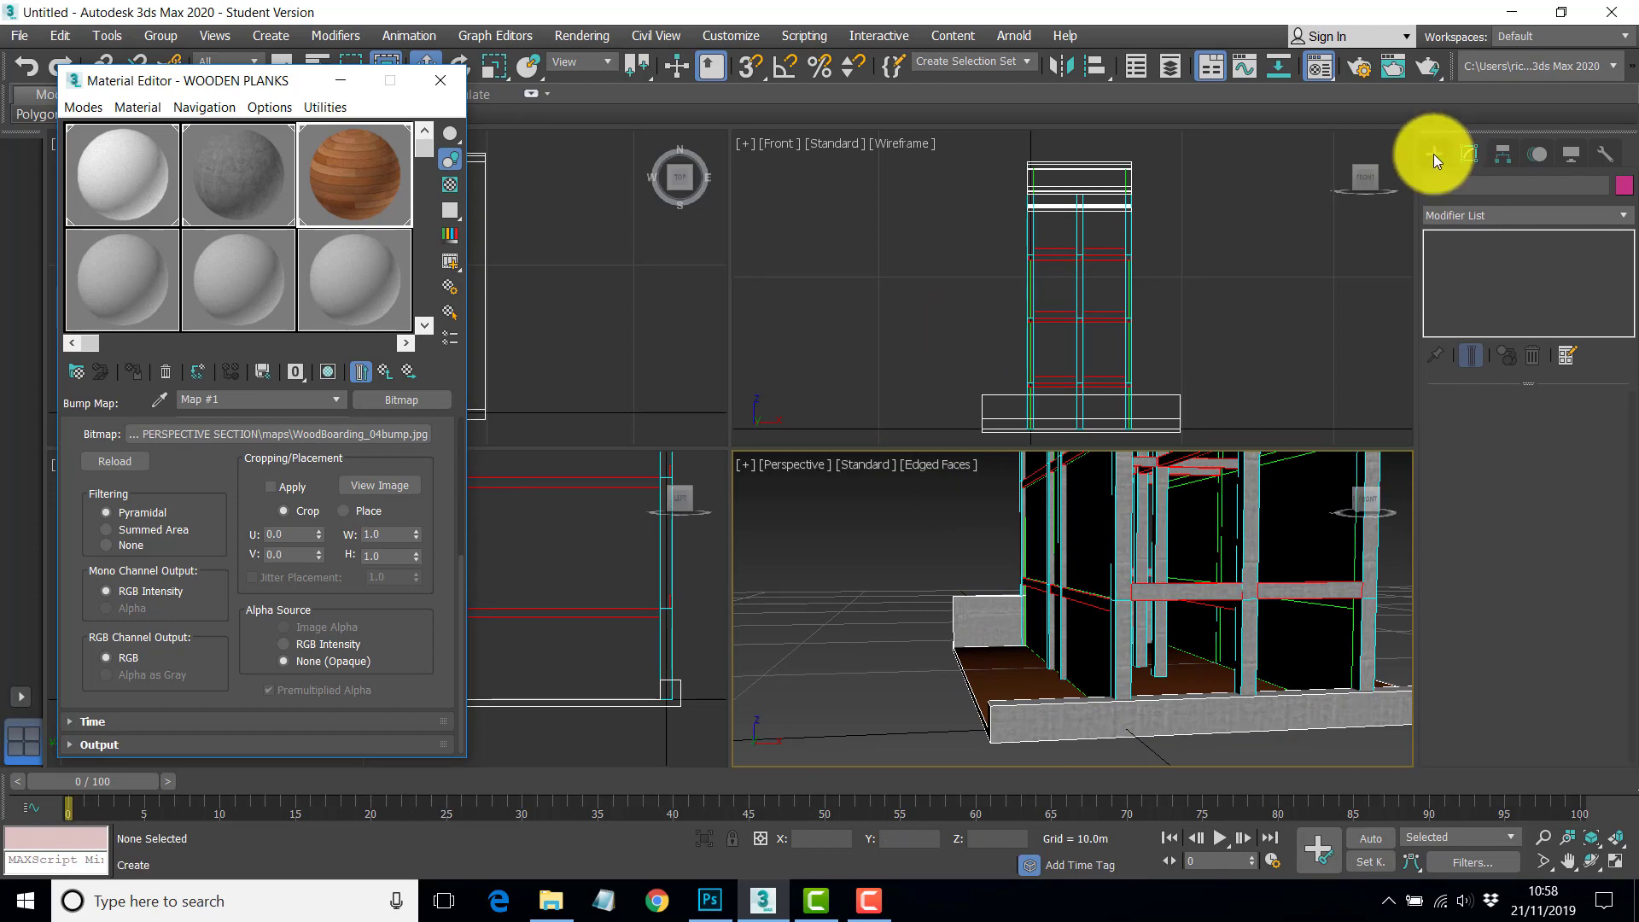
pyautogui.click(1468, 153)
pyautogui.click(1623, 214)
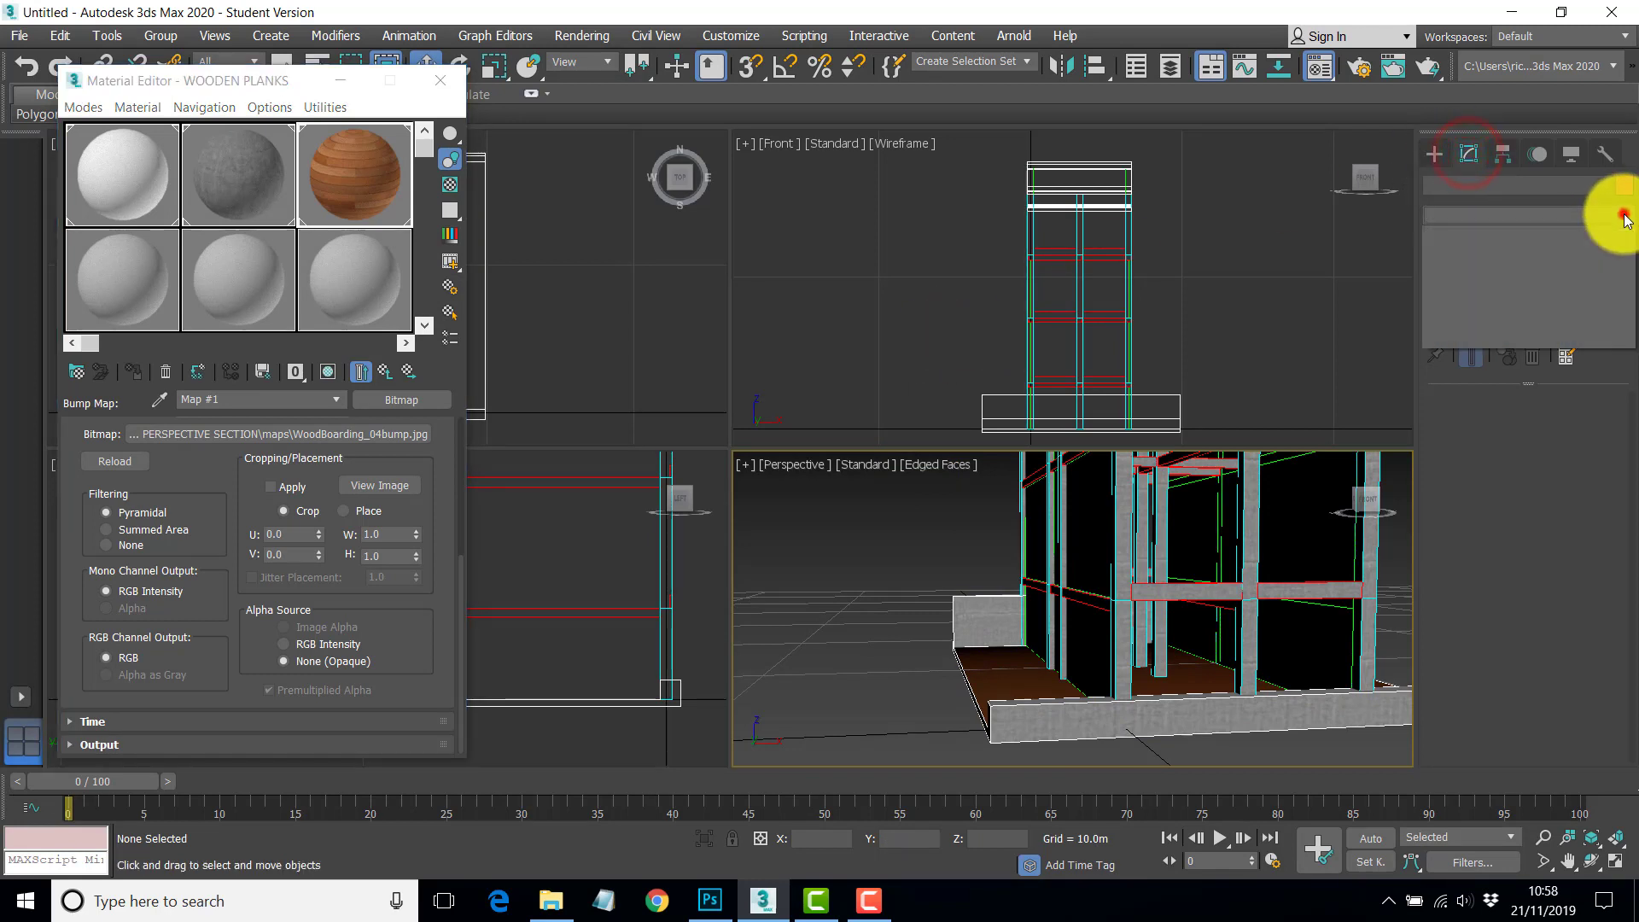
pyautogui.click(1625, 215)
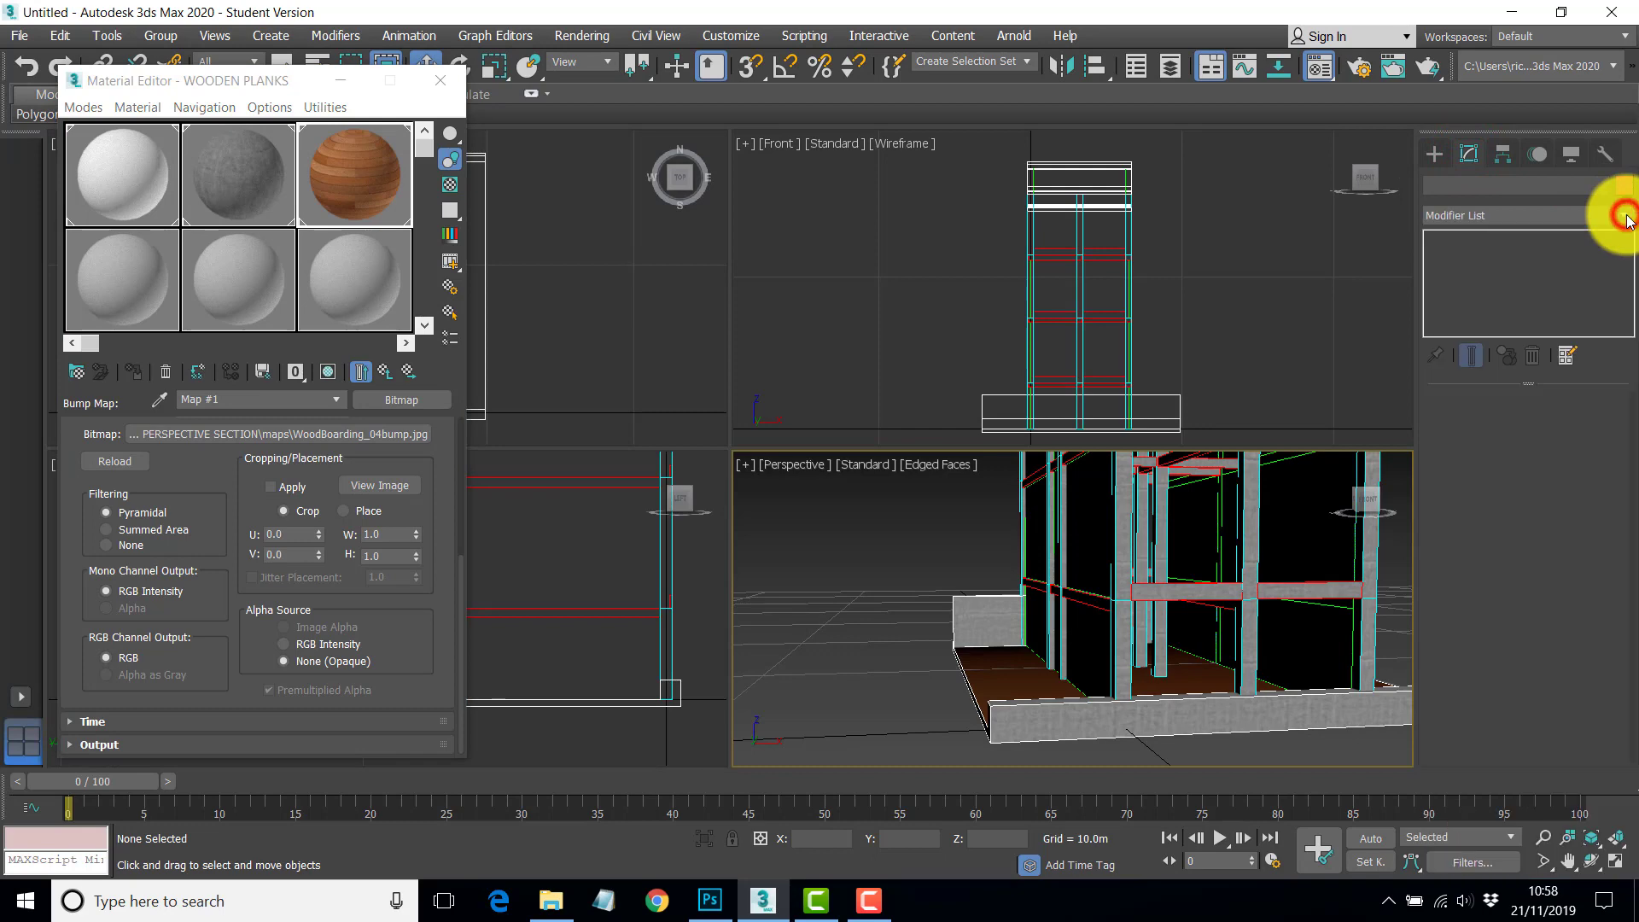
pyautogui.click(1626, 218)
pyautogui.click(842, 568)
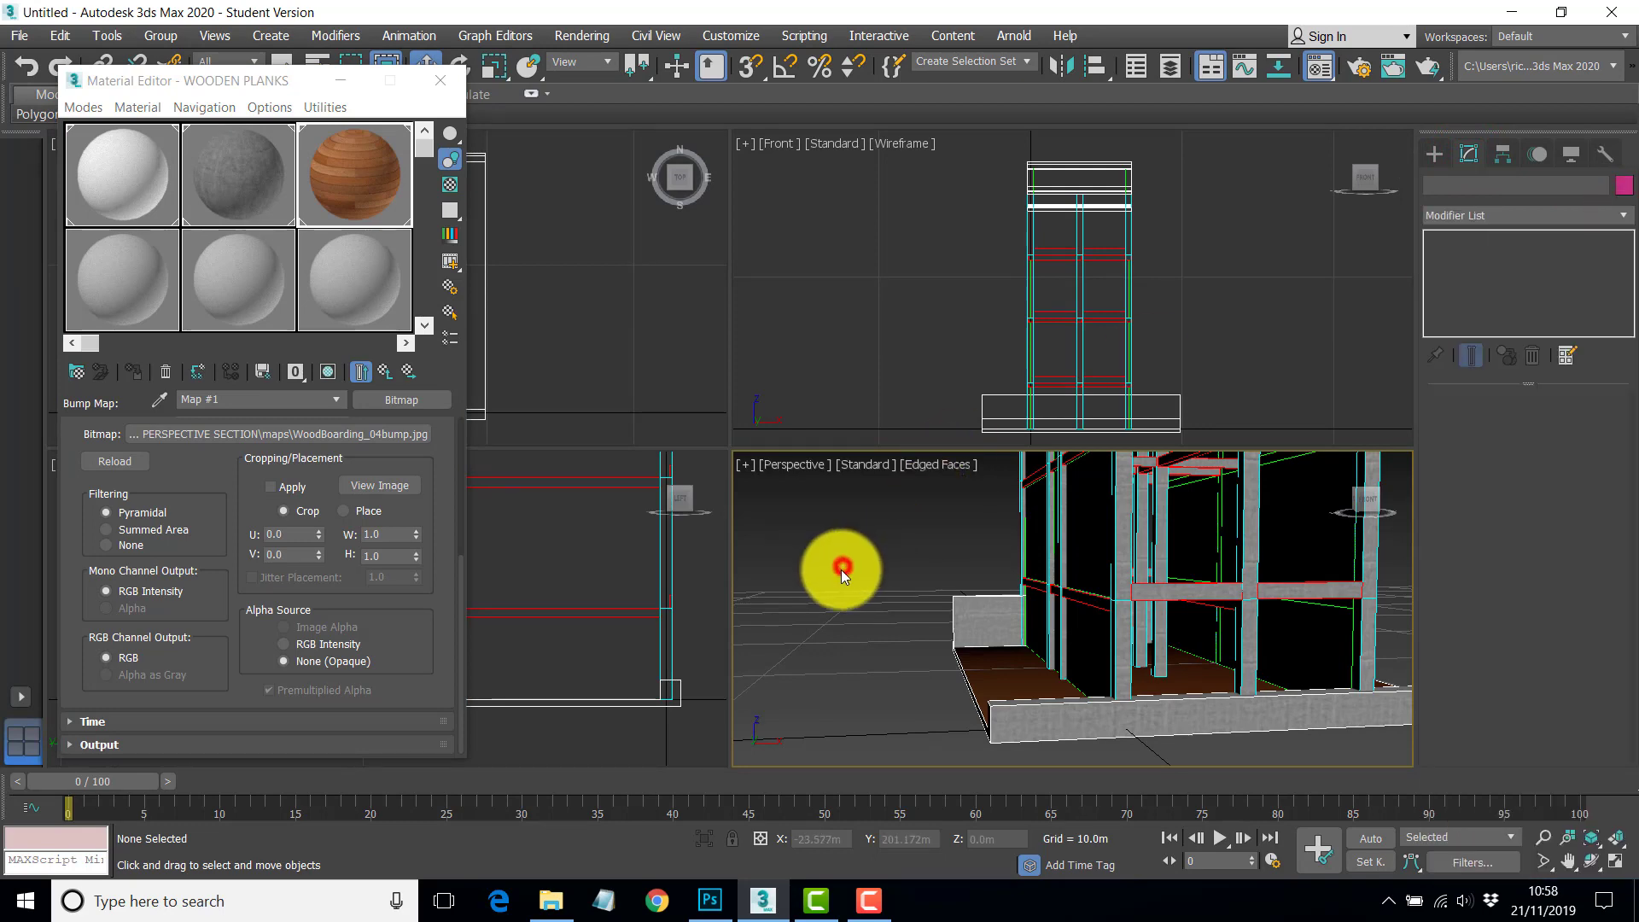
# - Add a UVW Map modifier to the Layer:3_WOODEN_FLOOR object
pyautogui.click(1006, 684)
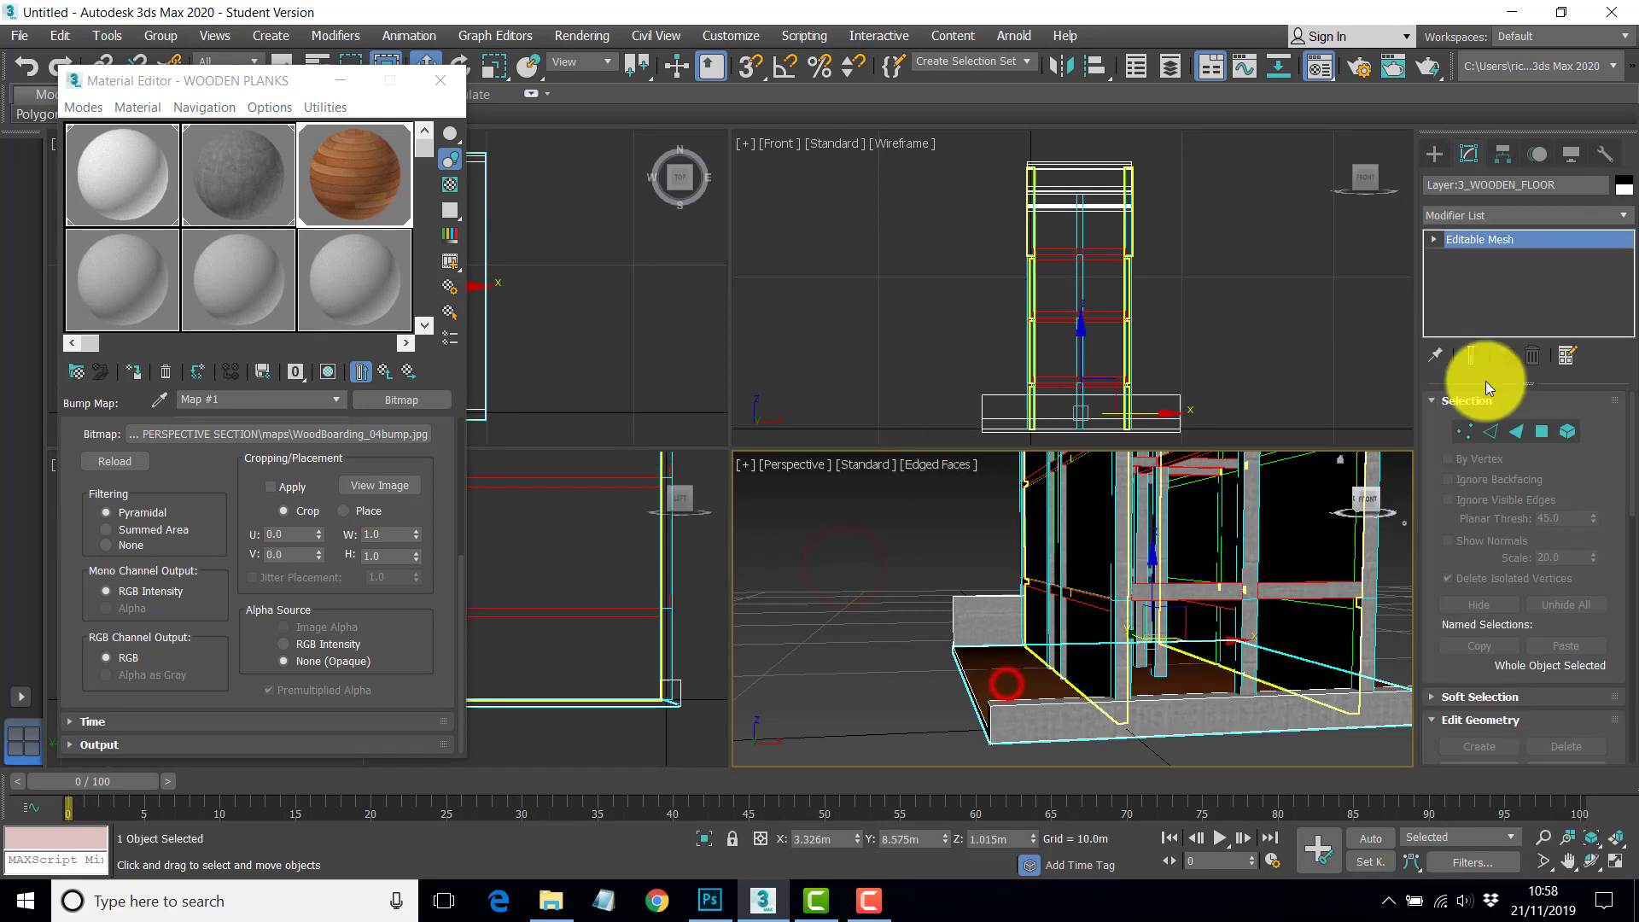
pyautogui.click(1624, 219)
pyautogui.moveTo(1621, 300); pyautogui.dragTo(1619, 849)
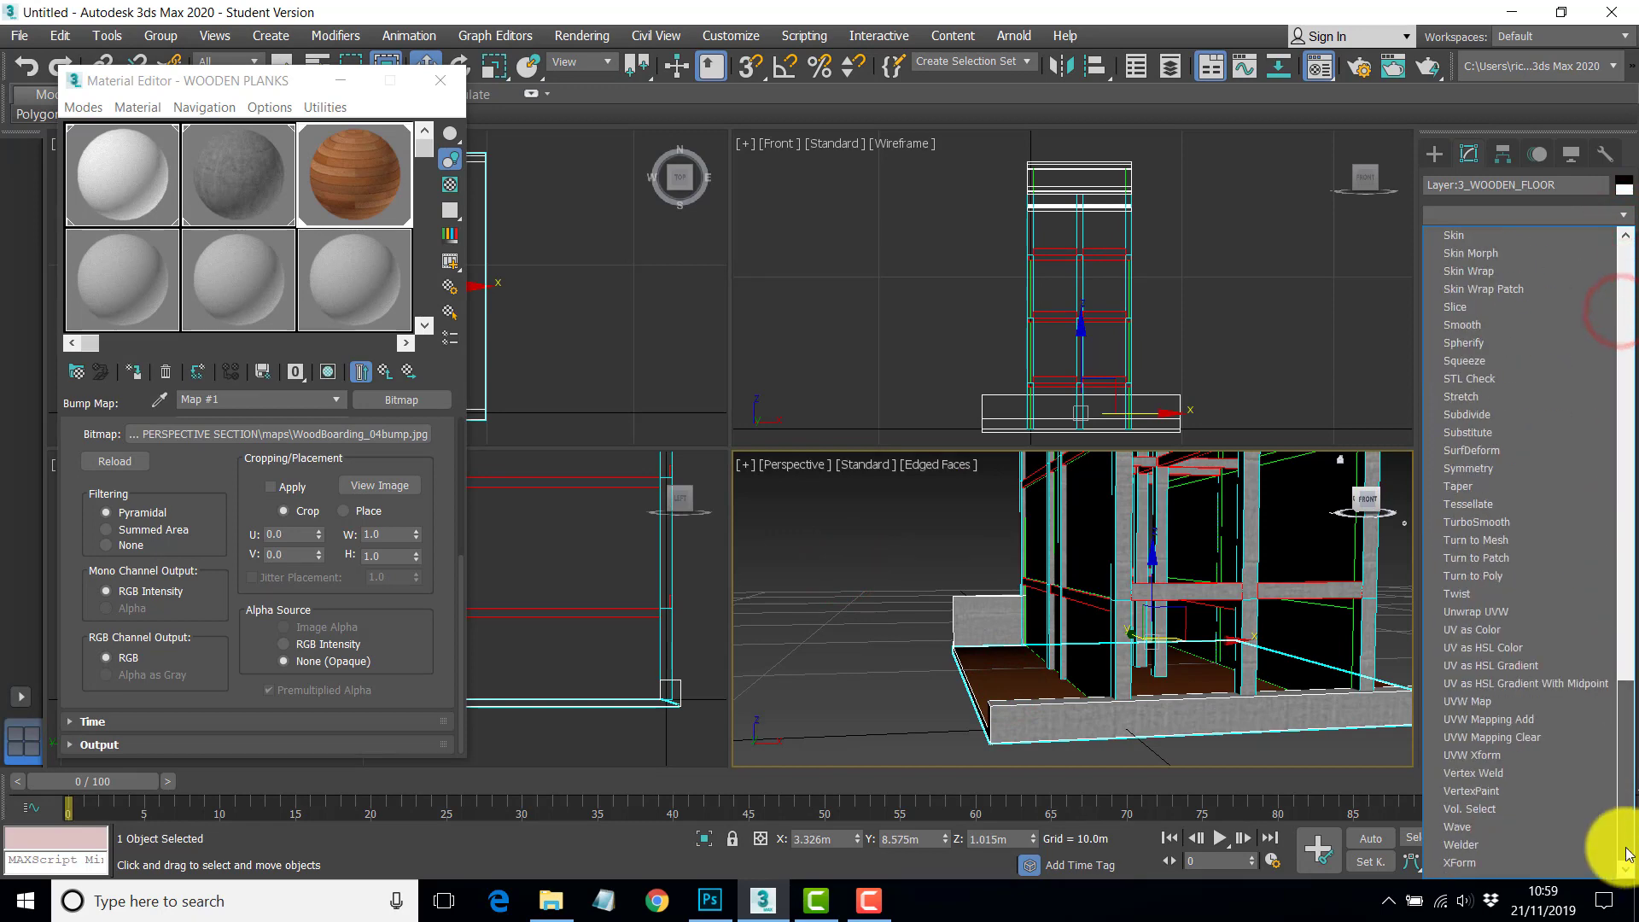
pyautogui.click(1466, 701)
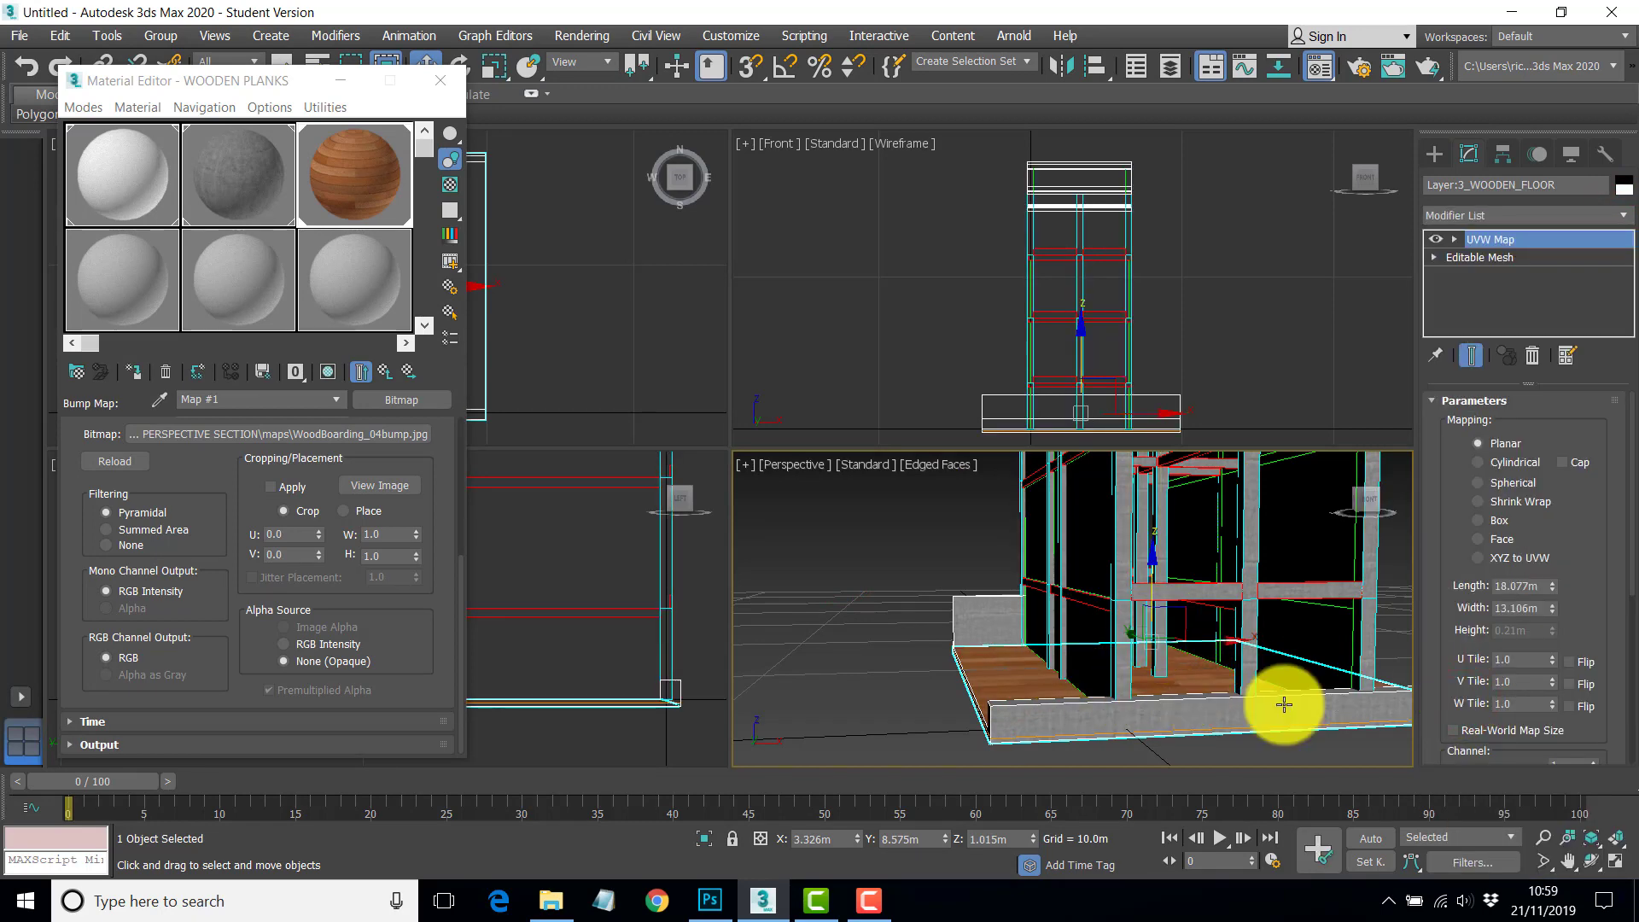
# - Maximise the perspective view of the wooden floor and check the pixel dimensions of WoodBoarding_04.jpg without changing the bump bitmap
pyautogui.click(1616, 861)
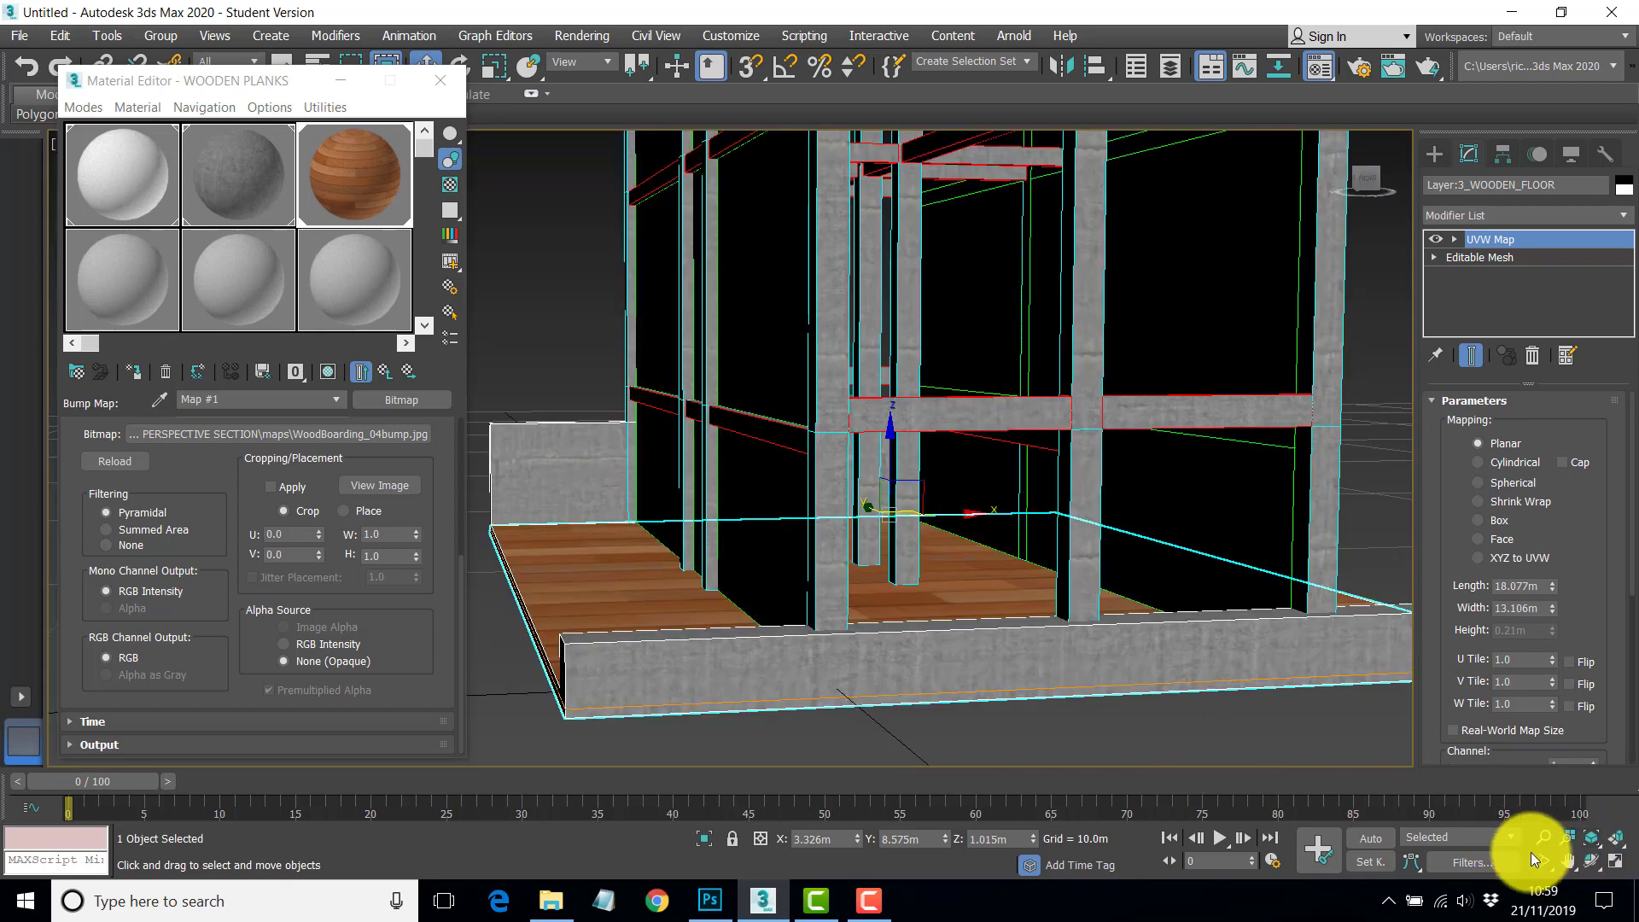
pyautogui.click(1590, 860)
pyautogui.moveTo(870, 567); pyautogui.dragTo(981, 469)
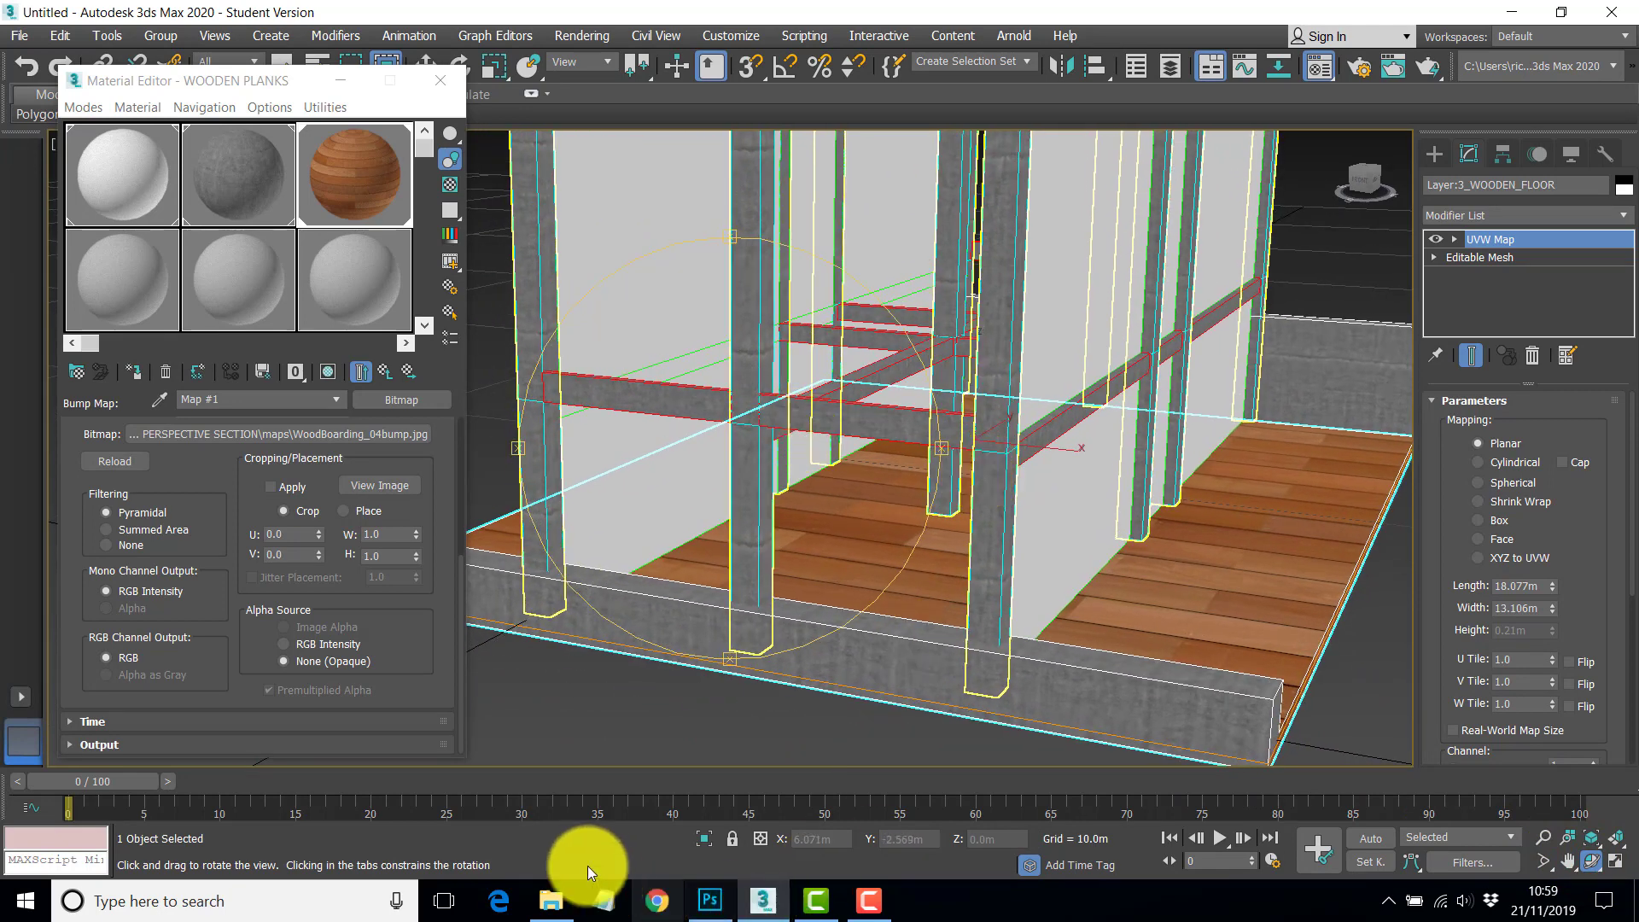
pyautogui.click(230, 435)
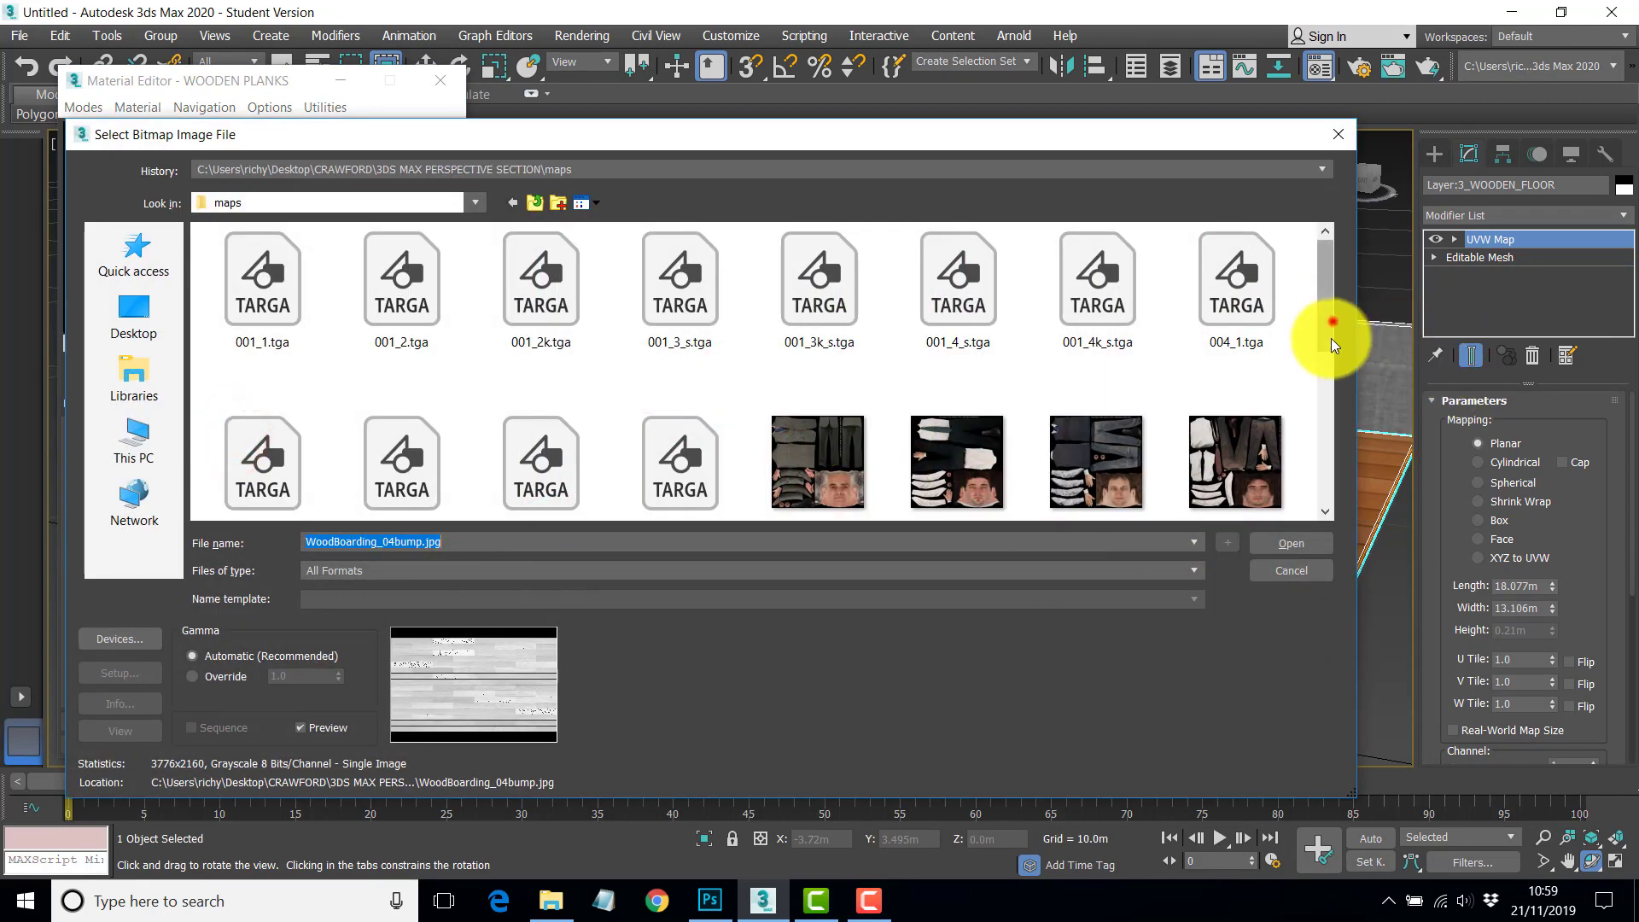
pyautogui.moveTo(1333, 341); pyautogui.dragTo(1149, 493)
pyautogui.click(799, 453)
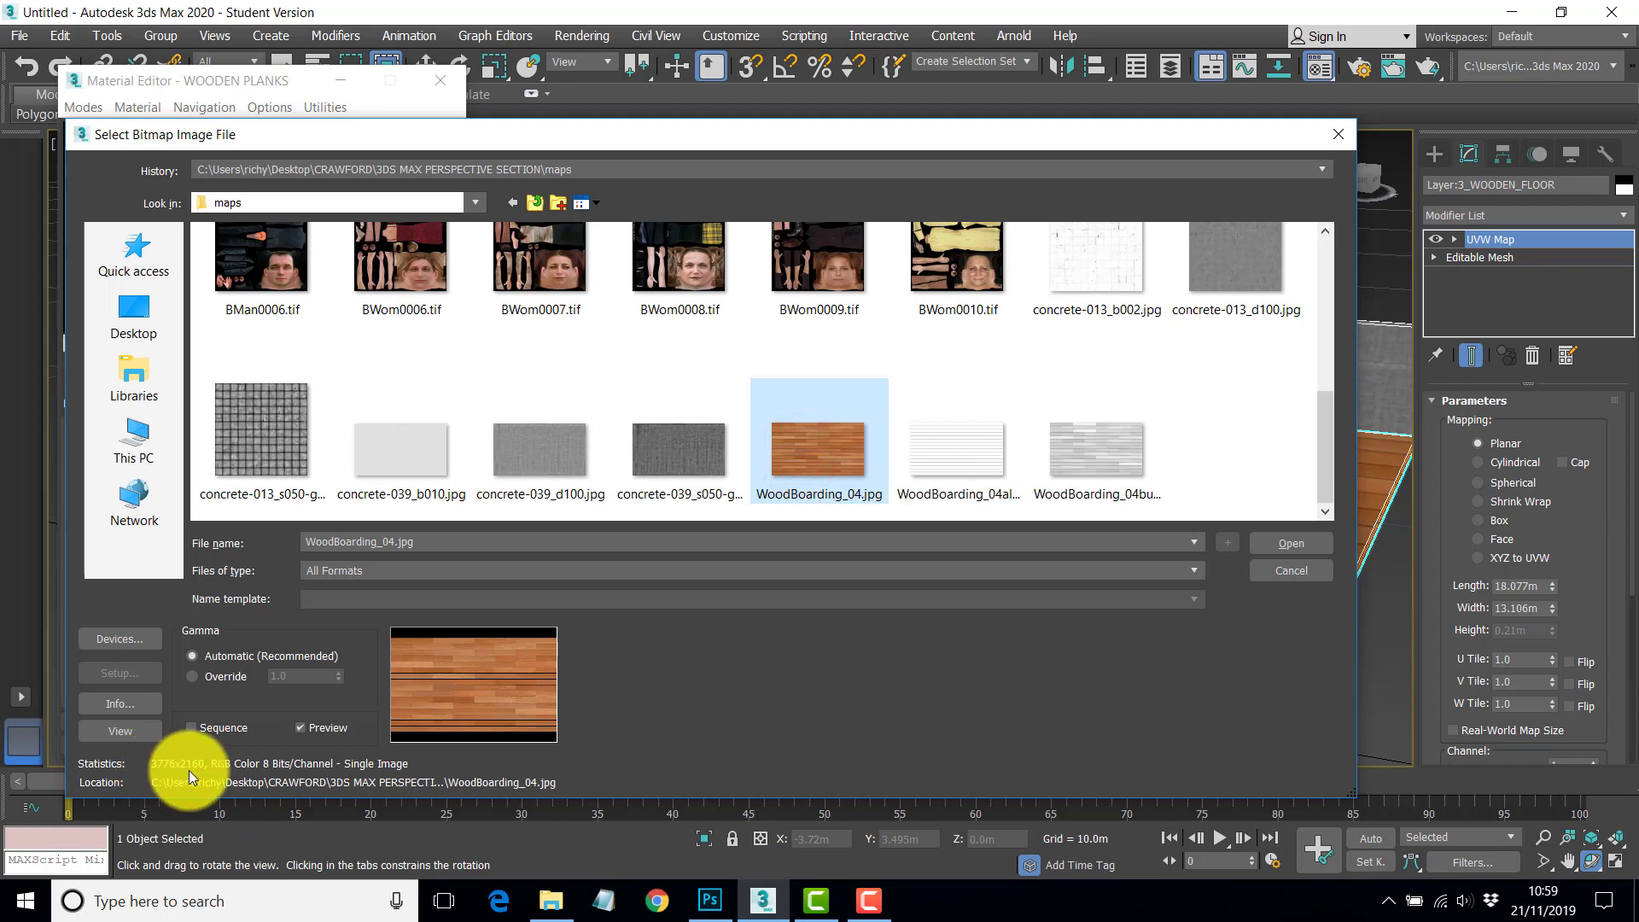
pyautogui.click(1339, 136)
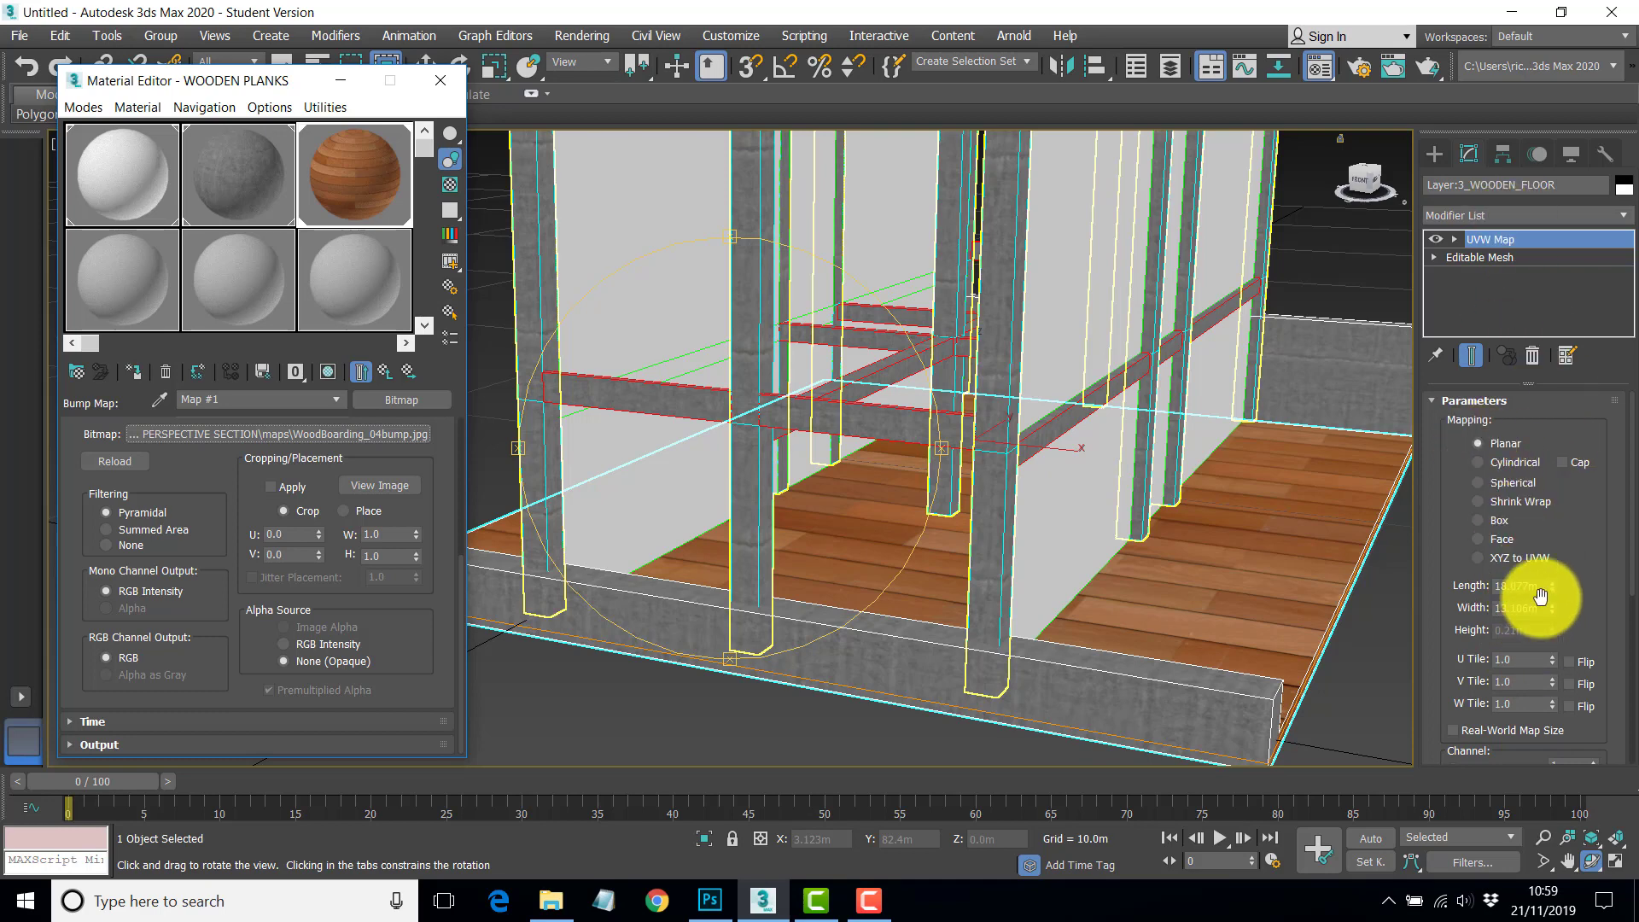
# - Set the wooden floor's planar UVW mapping to a length of 2.1 m and a width of 3.7 m
pyautogui.moveTo(1541, 585); pyautogui.dragTo(1461, 587)
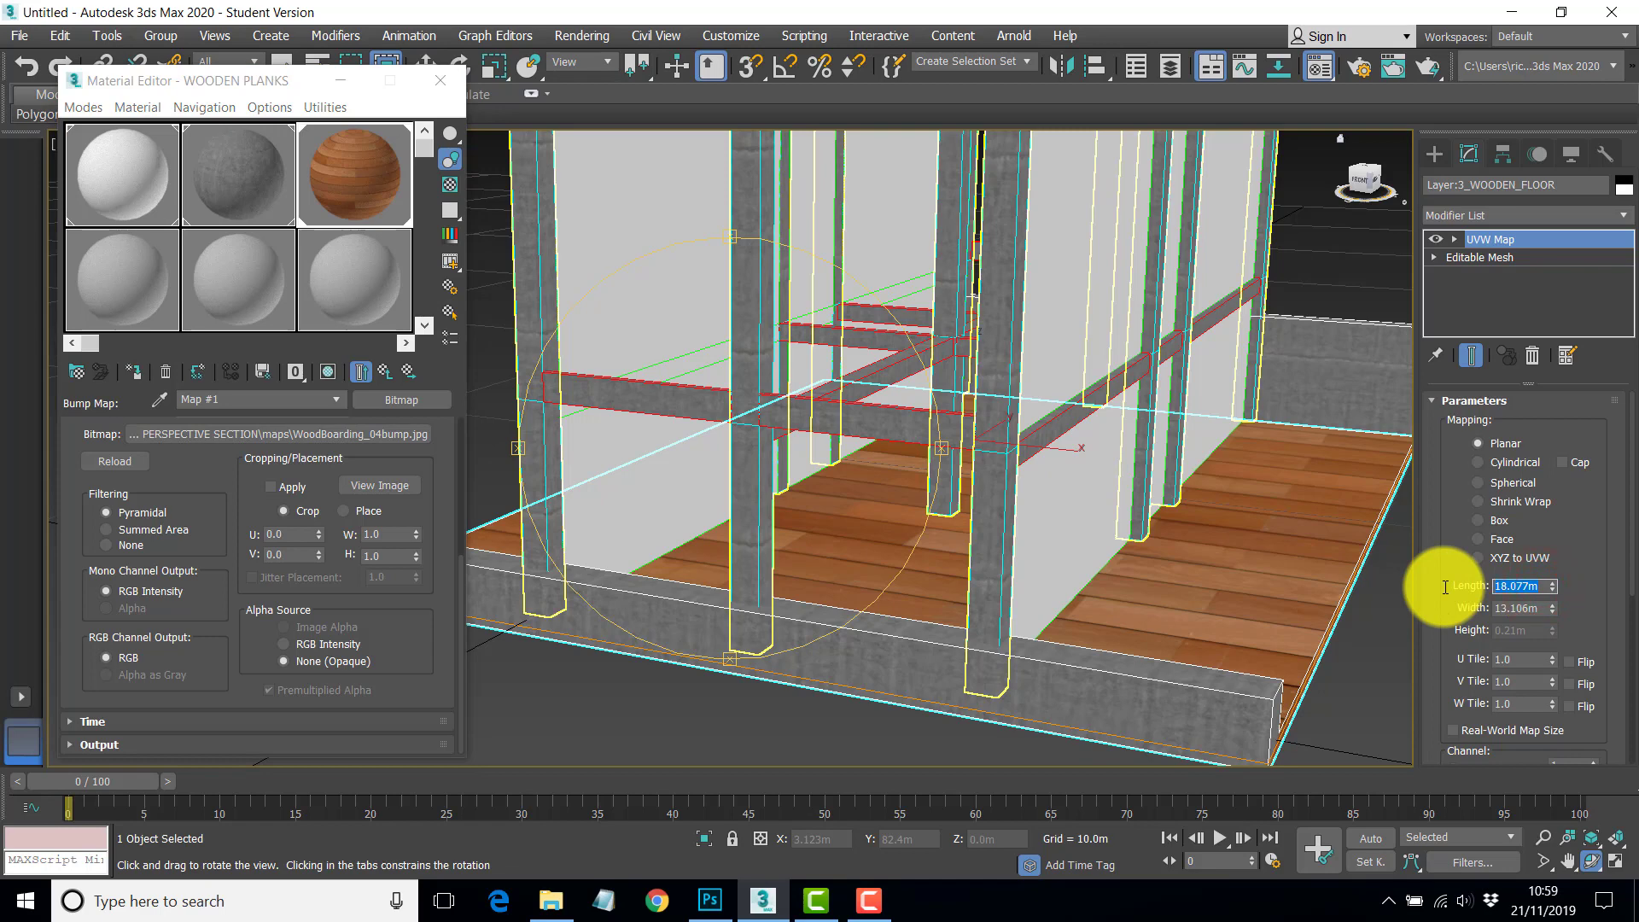
pyautogui.write('3.7')
pyautogui.press('Return')
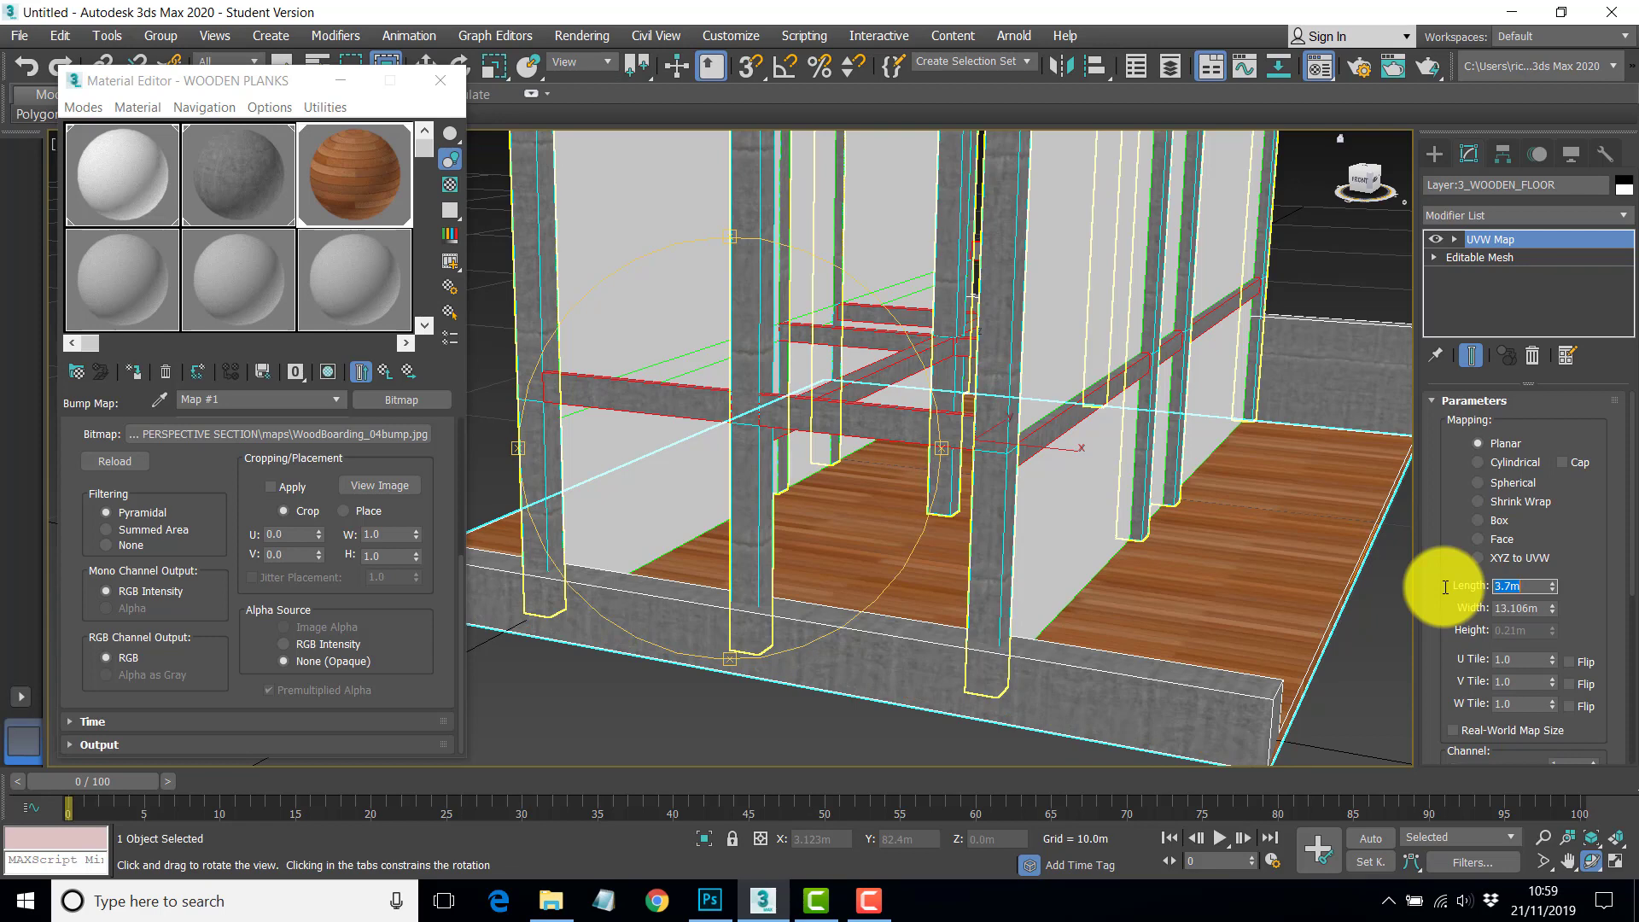
pyautogui.write('2.1')
pyautogui.press('Return')
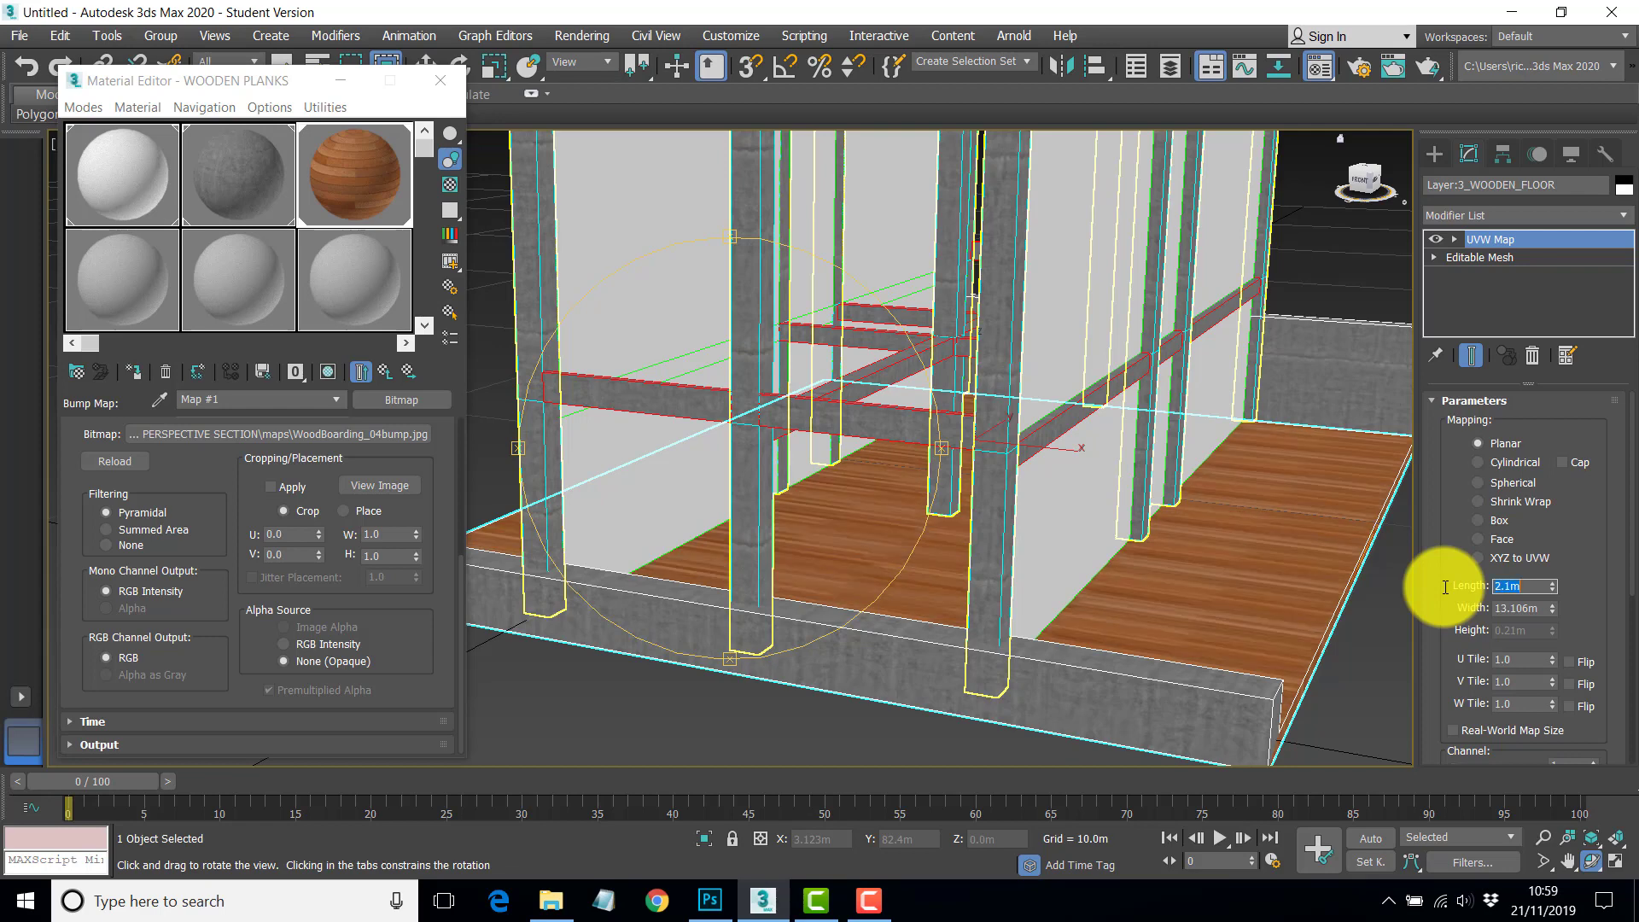
pyautogui.doubleClick(1537, 608)
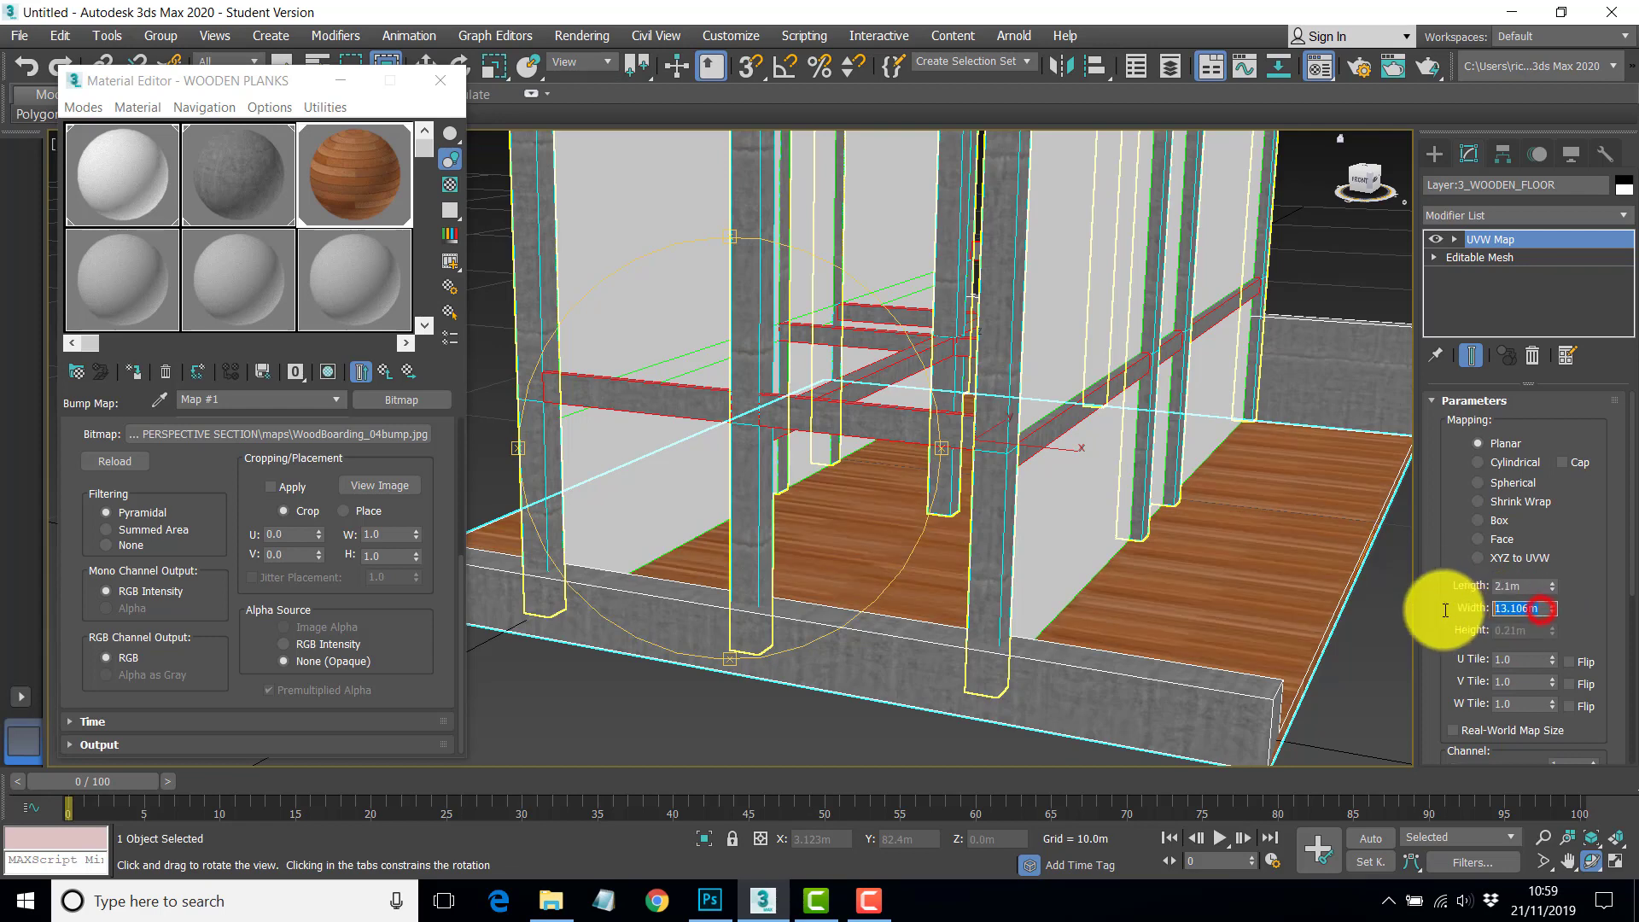
pyautogui.write('3.7')
pyautogui.press('Return')
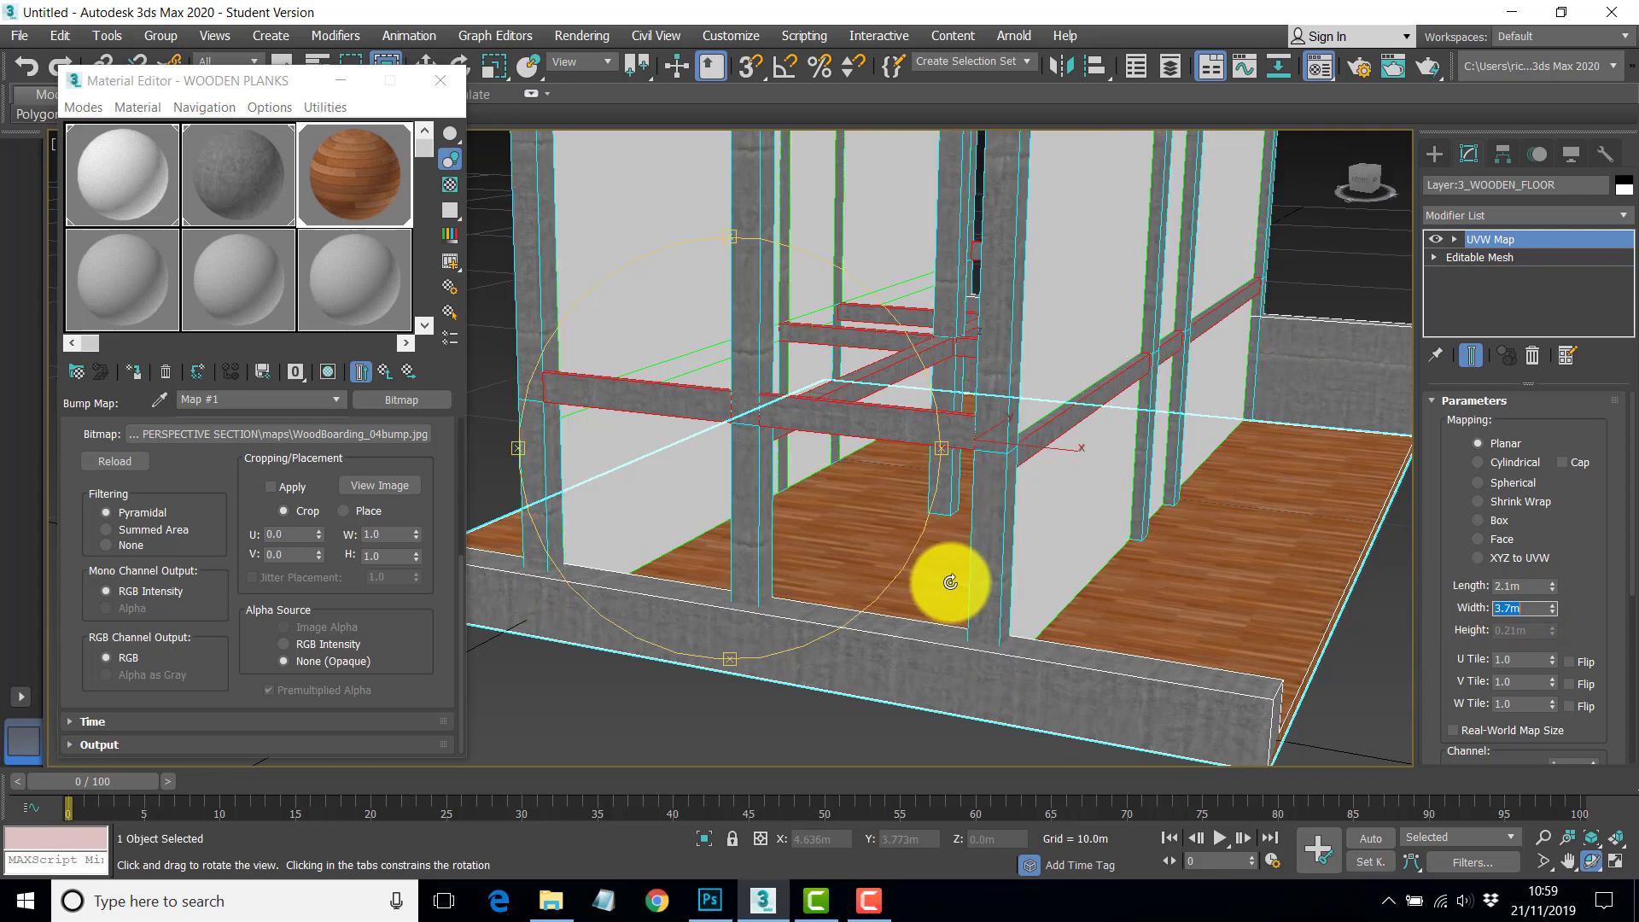
pyautogui.moveTo(948, 578); pyautogui.dragTo(937, 574)
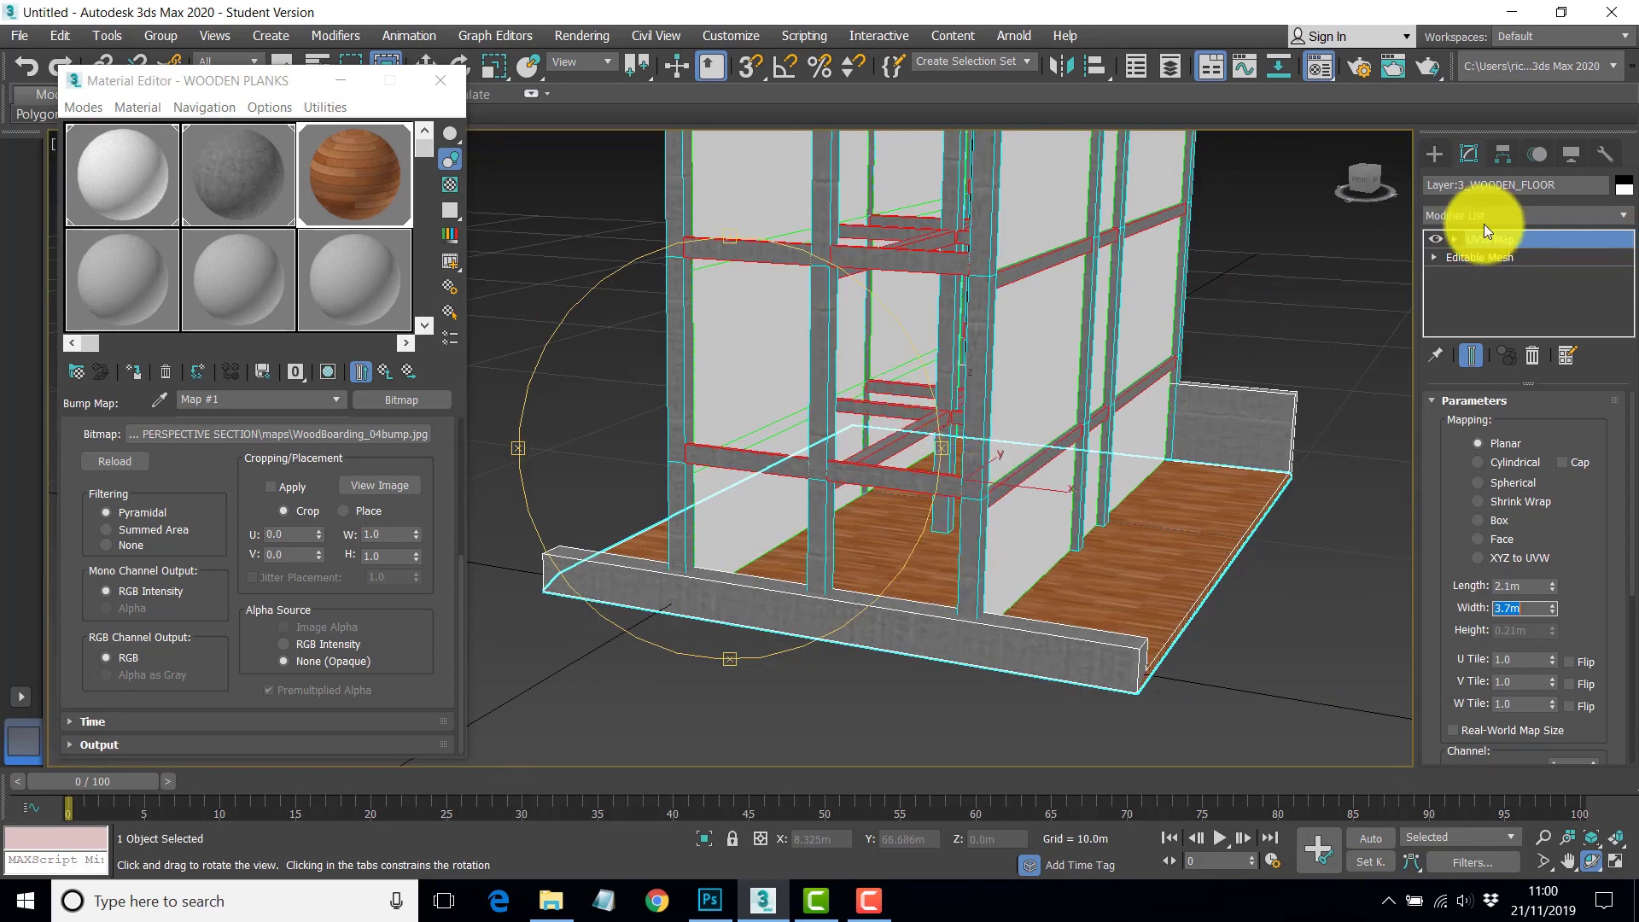
# - Close the Material Editor and examine the wooden floor's plank mapping in the context of the whole building
pyautogui.click(1503, 239)
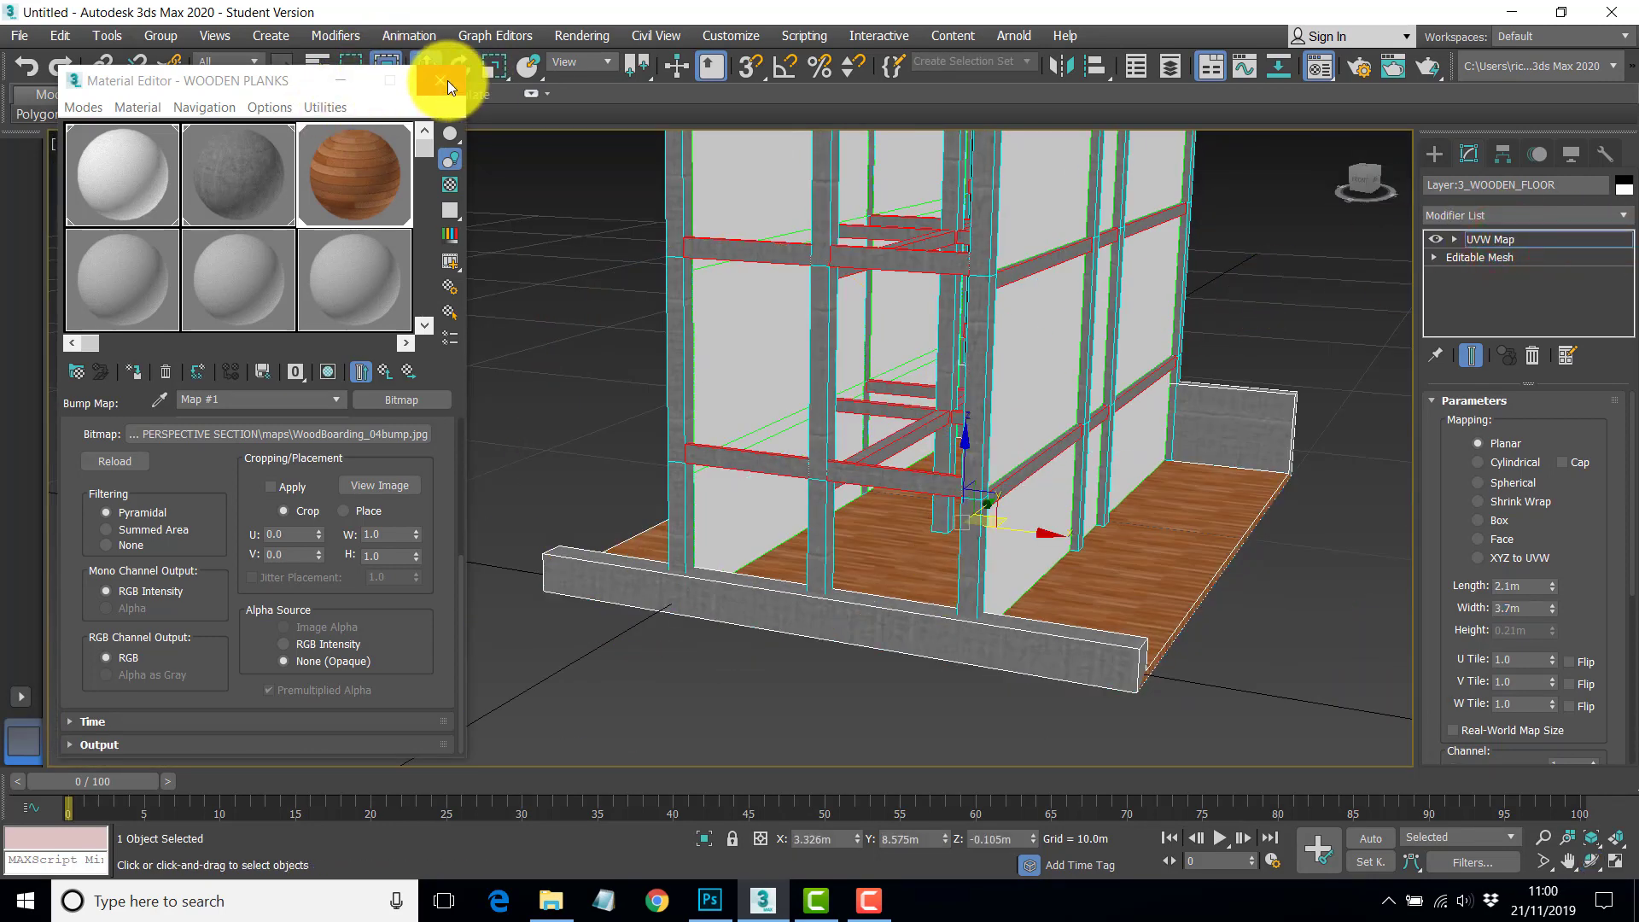
pyautogui.click(1516, 238)
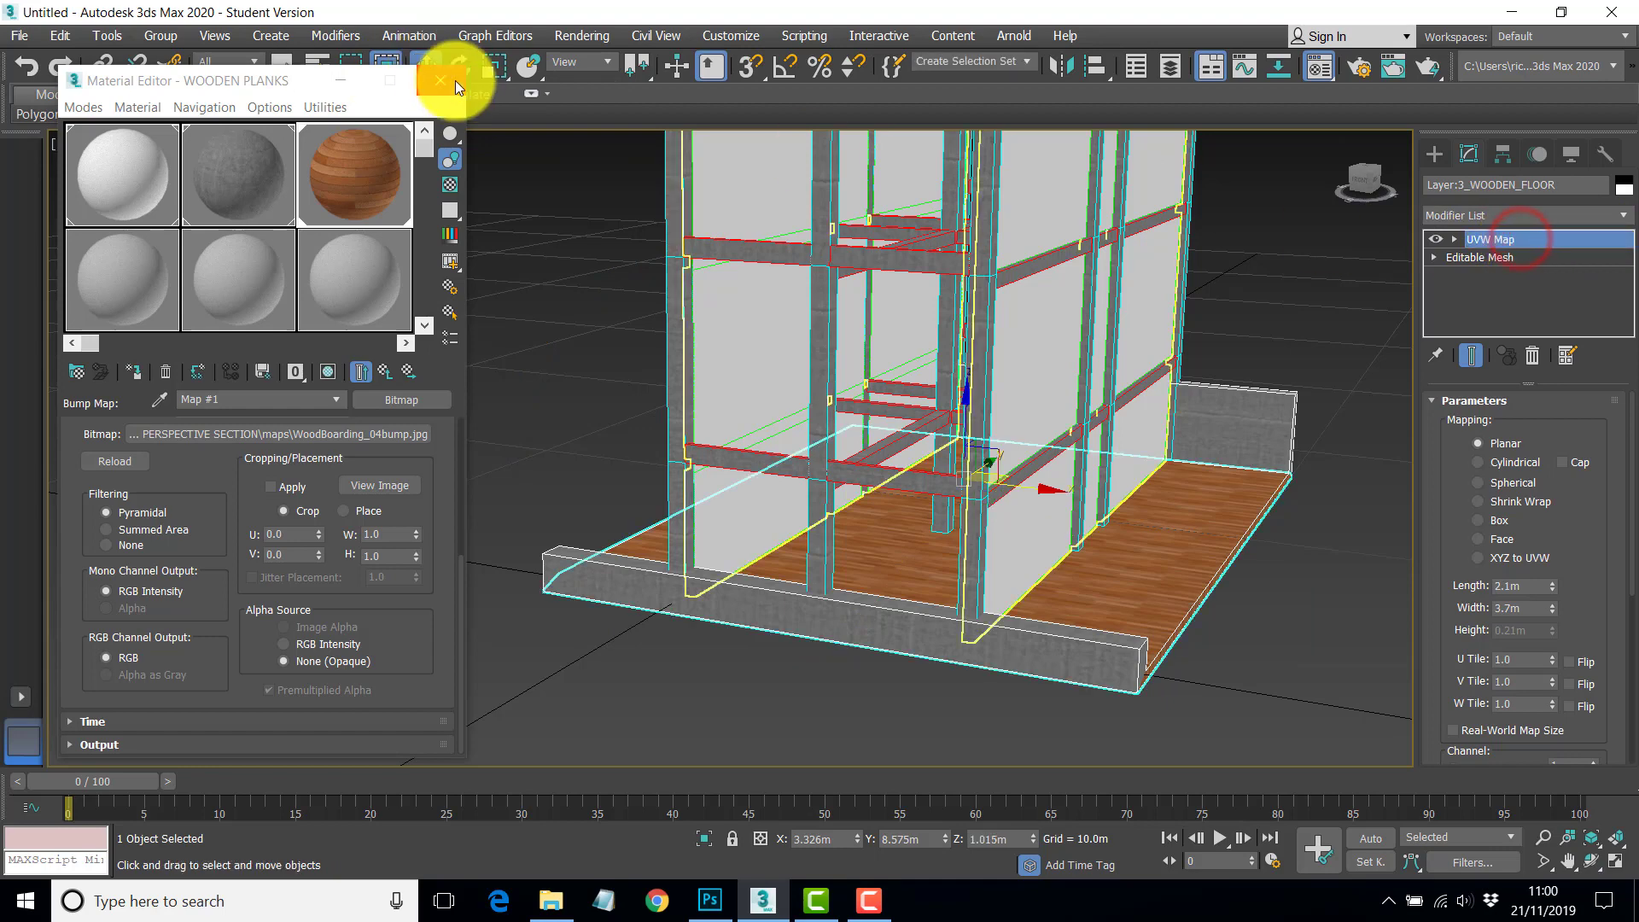
pyautogui.click(443, 80)
pyautogui.moveTo(741, 365); pyautogui.dragTo(622, 454, button='middle')
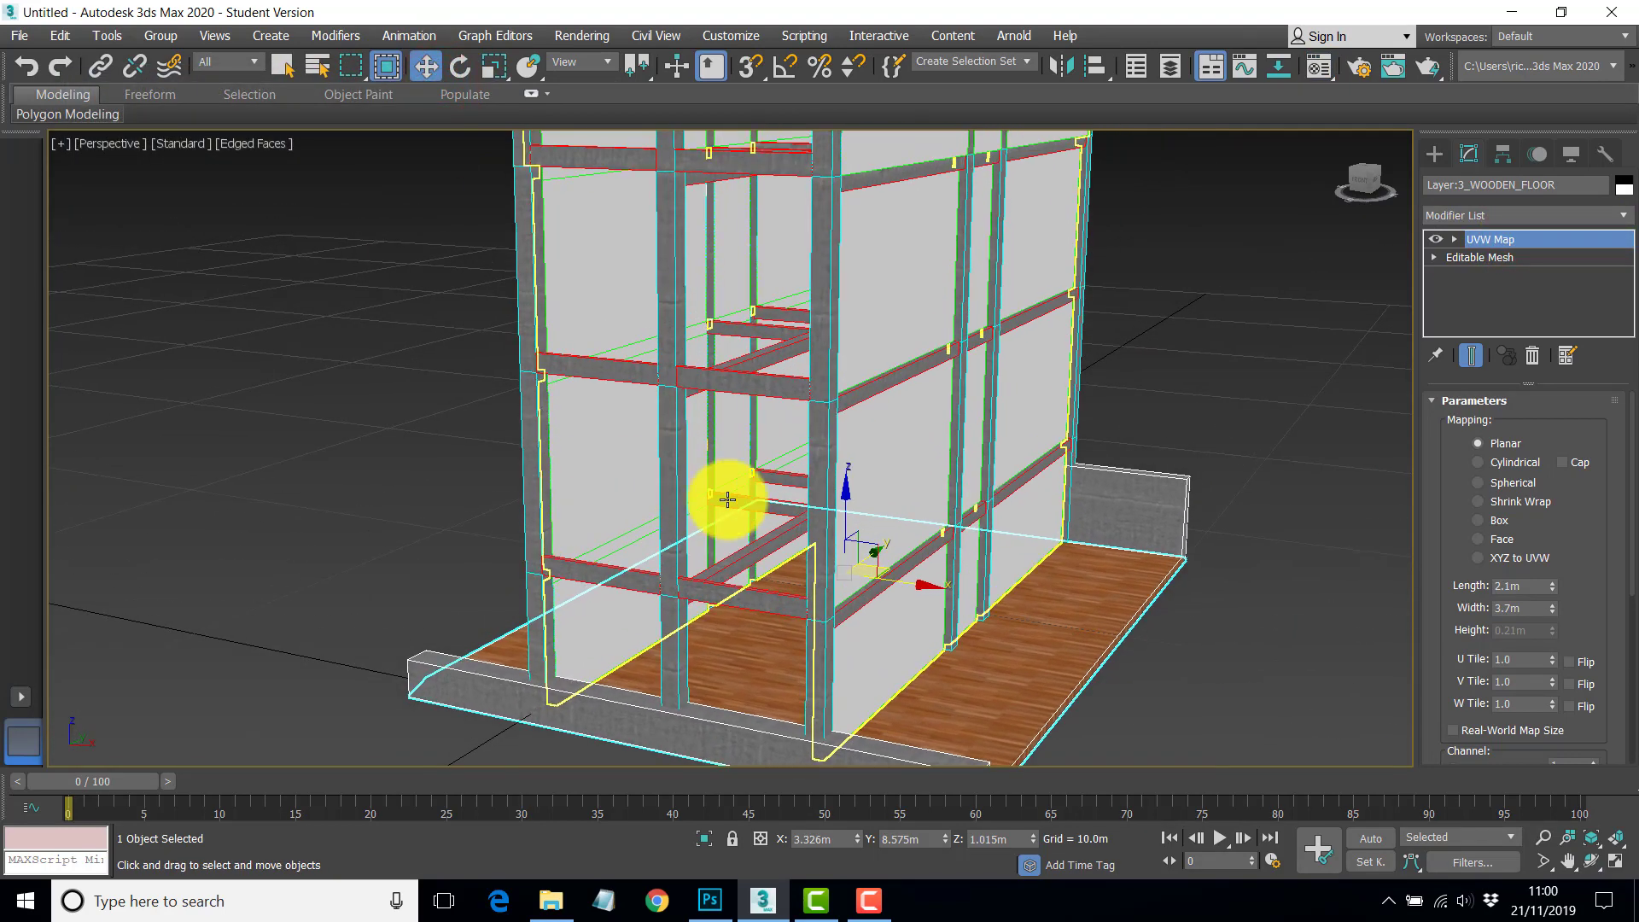
pyautogui.moveTo(726, 501)
pyautogui.mouseDown(button='middle')
pyautogui.moveTo(707, 468)
pyautogui.moveTo(700, 484)
pyautogui.mouseUp(button='middle')
pyautogui.moveTo(1251, 526); pyautogui.dragTo(1257, 518, button='middle')
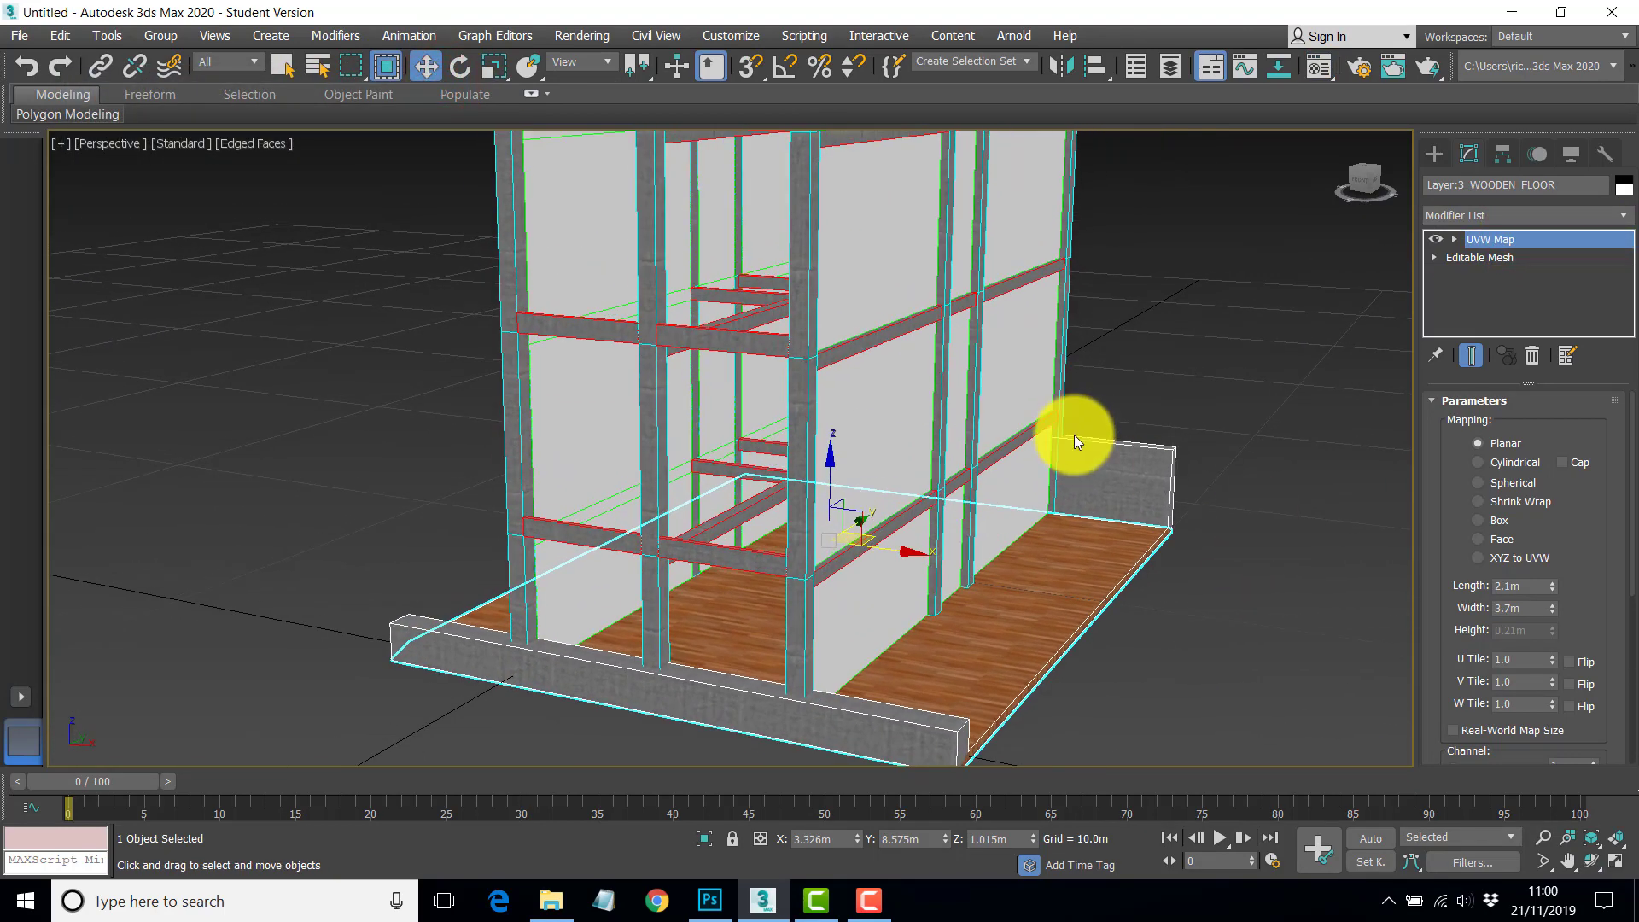
pyautogui.scroll(-3, 862, 405)
pyautogui.moveTo(841, 398); pyautogui.dragTo(836, 477, button='middle')
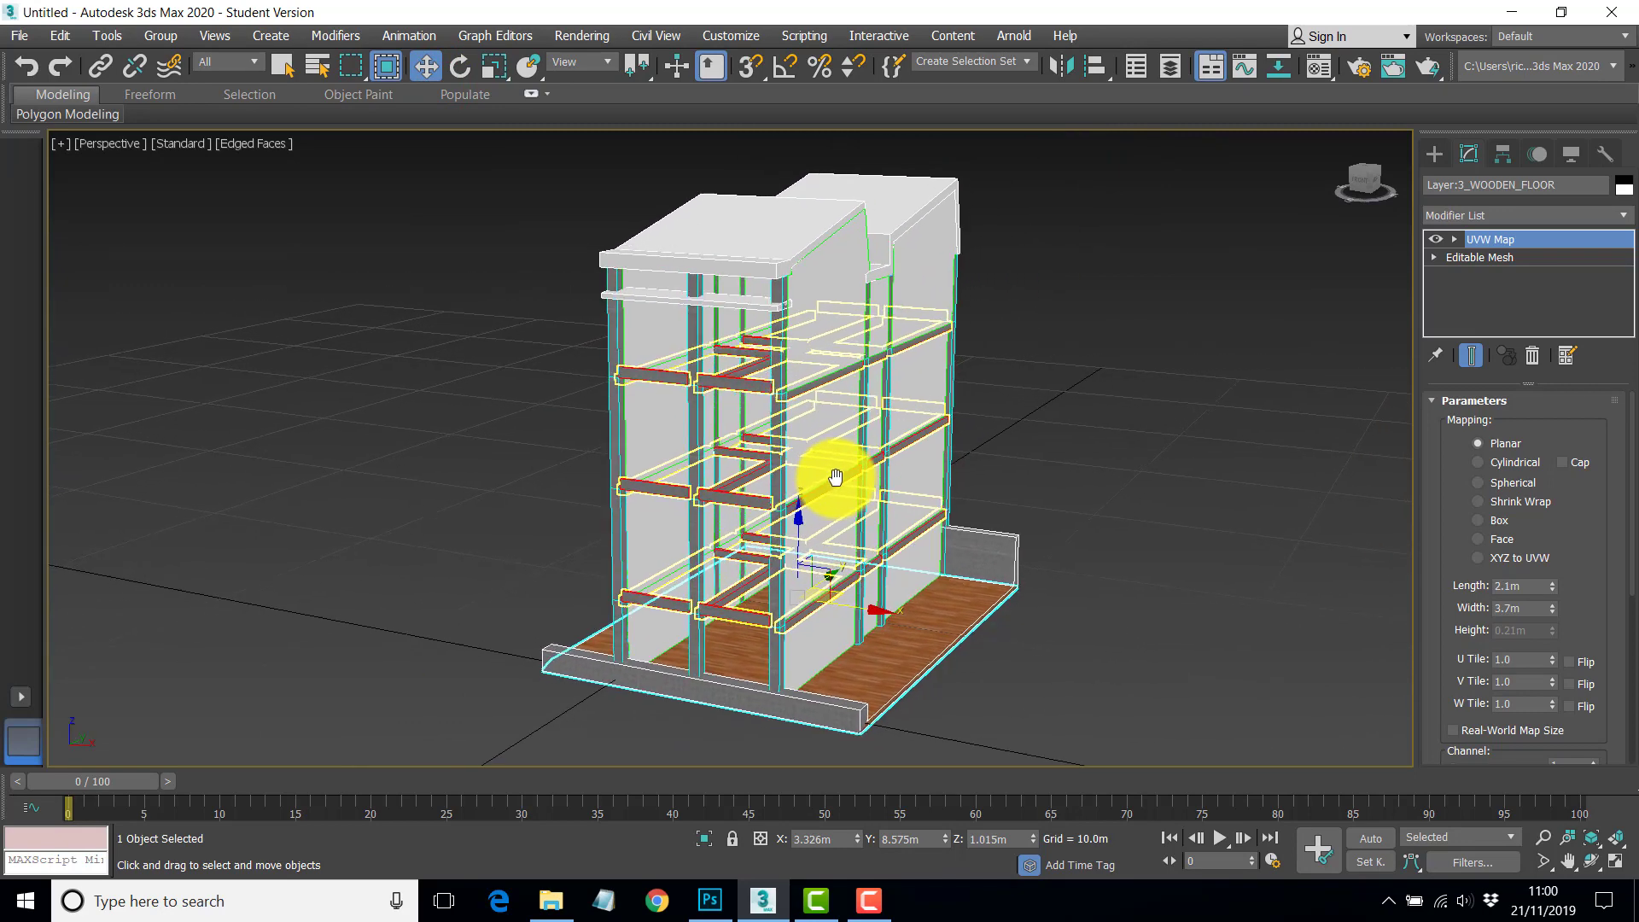